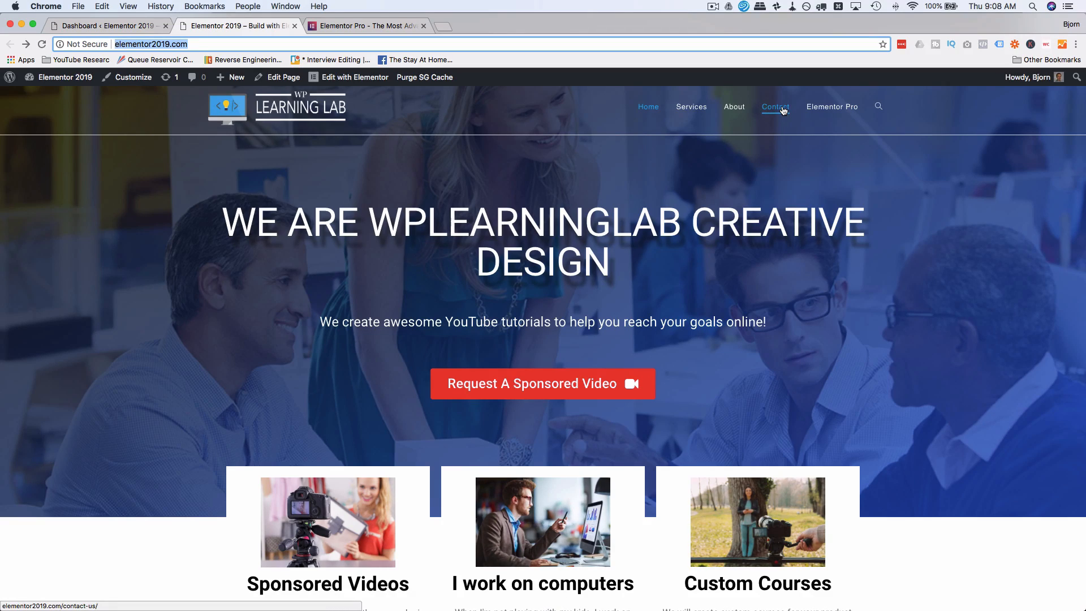
# Open the Elementor Pro page of the website from its main navigation.
pyautogui.click(838, 111)
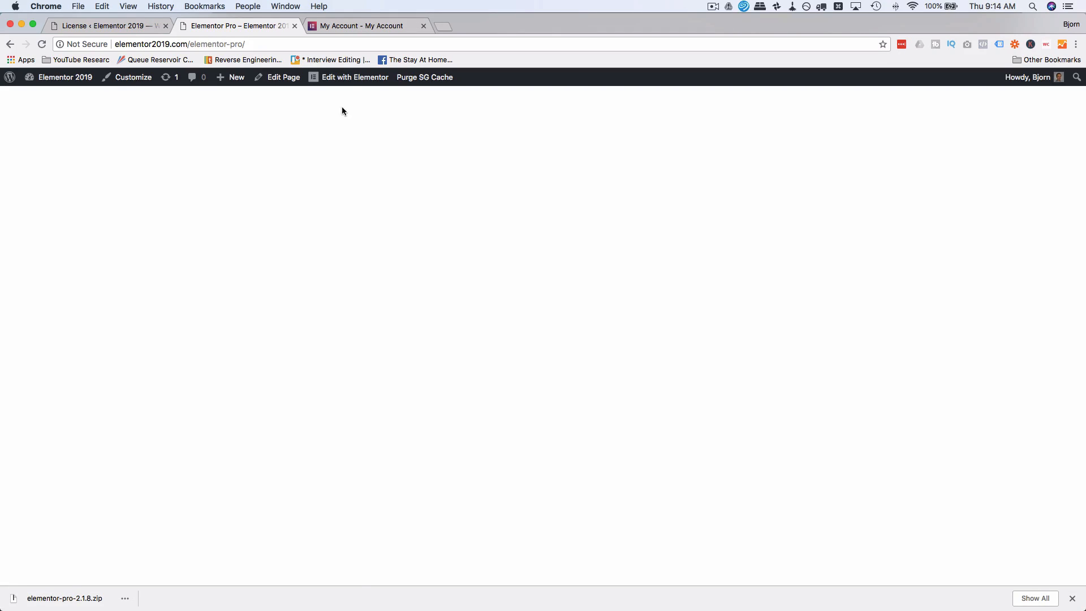
pyautogui.click(347, 82)
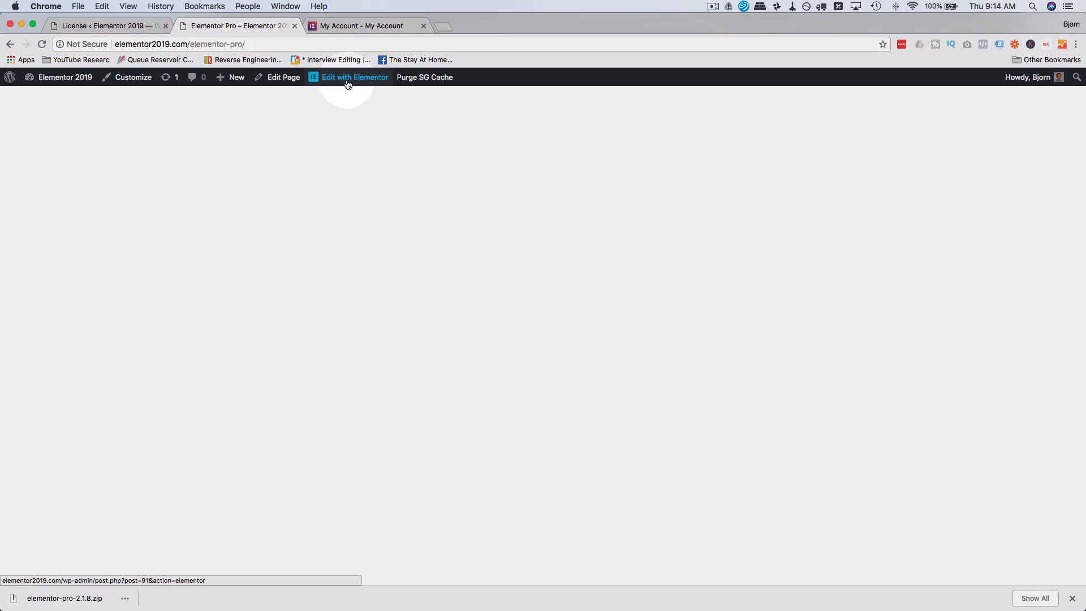
# Examine how new pages are created in the WordPress admin, including the blank page editor and the editor choices in the pages list.
pyautogui.click(94, 25)
pyautogui.moveTo(42, 170)
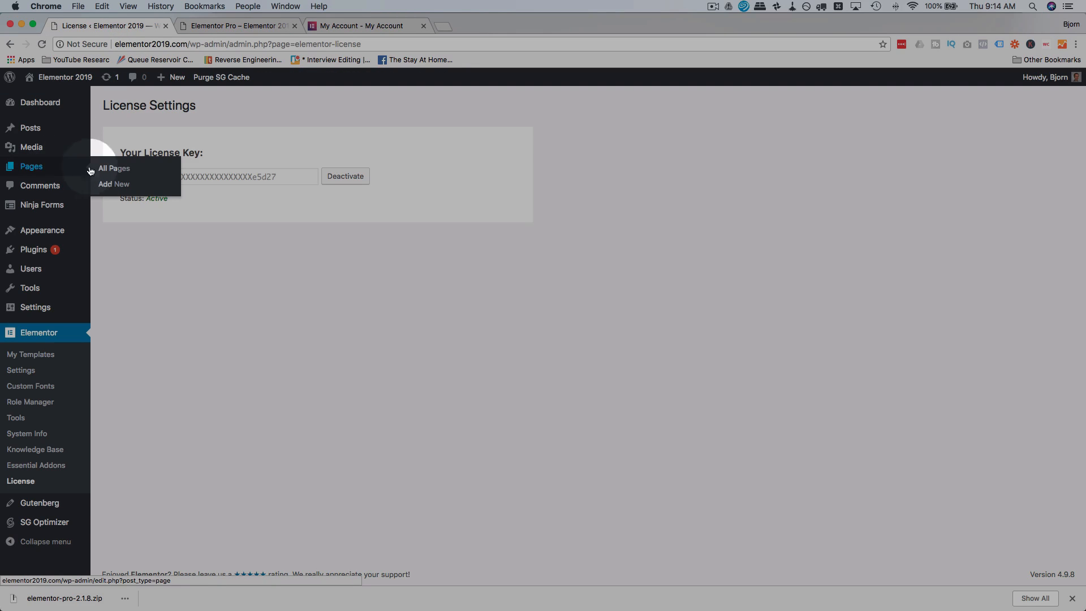
pyautogui.click(115, 189)
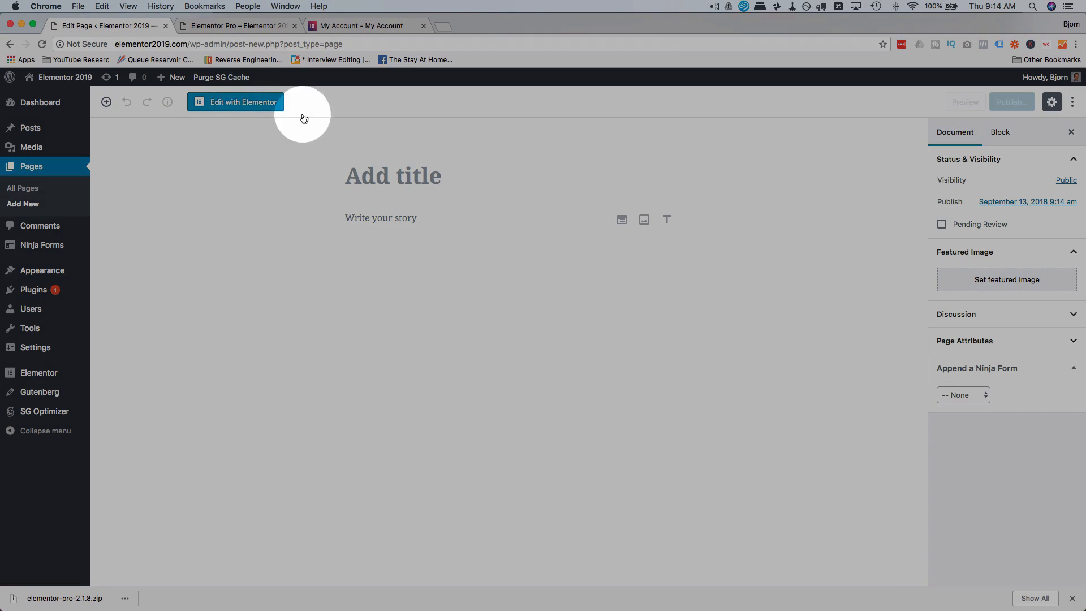
pyautogui.click(388, 180)
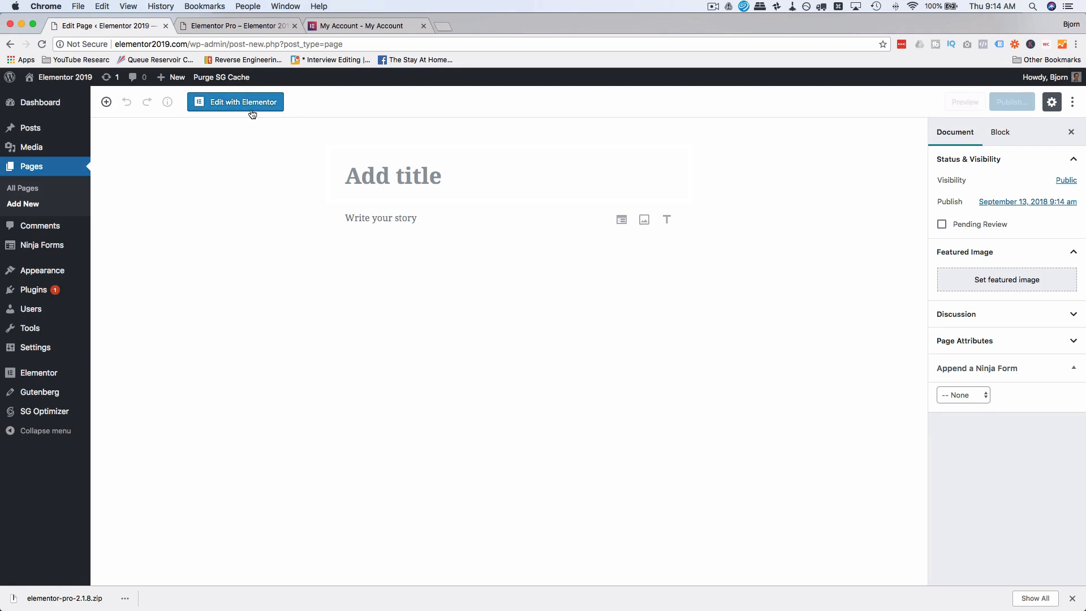
pyautogui.click(23, 189)
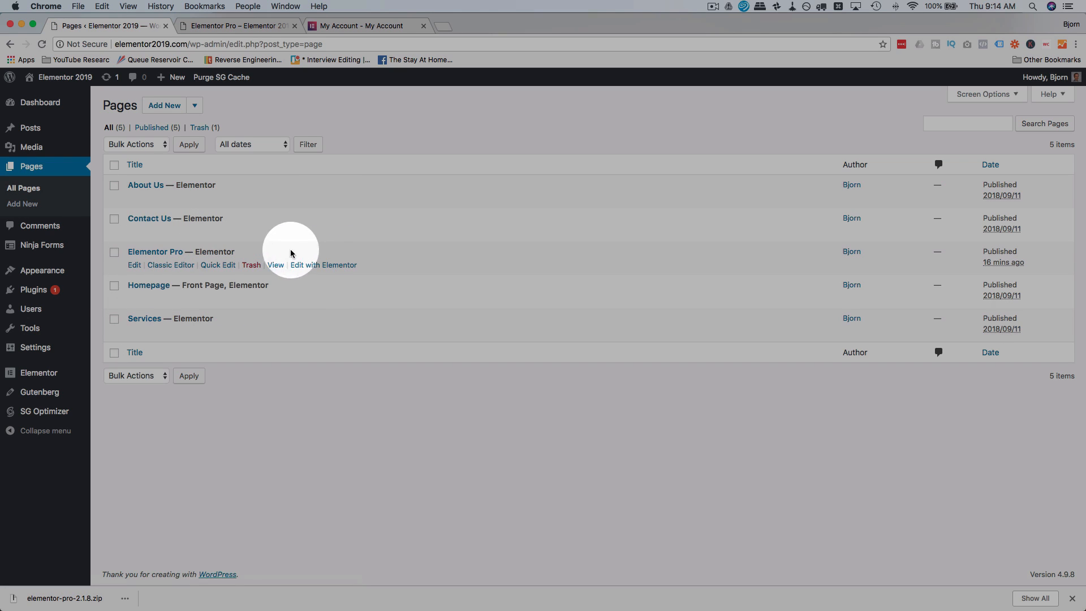
pyautogui.click(195, 106)
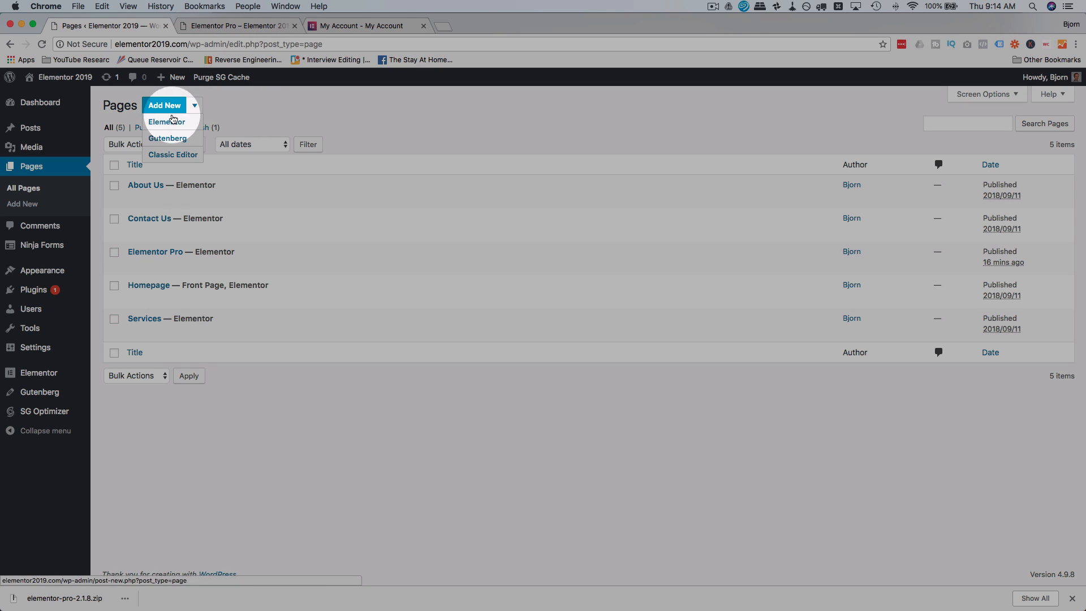
# Return to the live Elementor Pro page and open it for editing with Elementor.
pyautogui.click(231, 27)
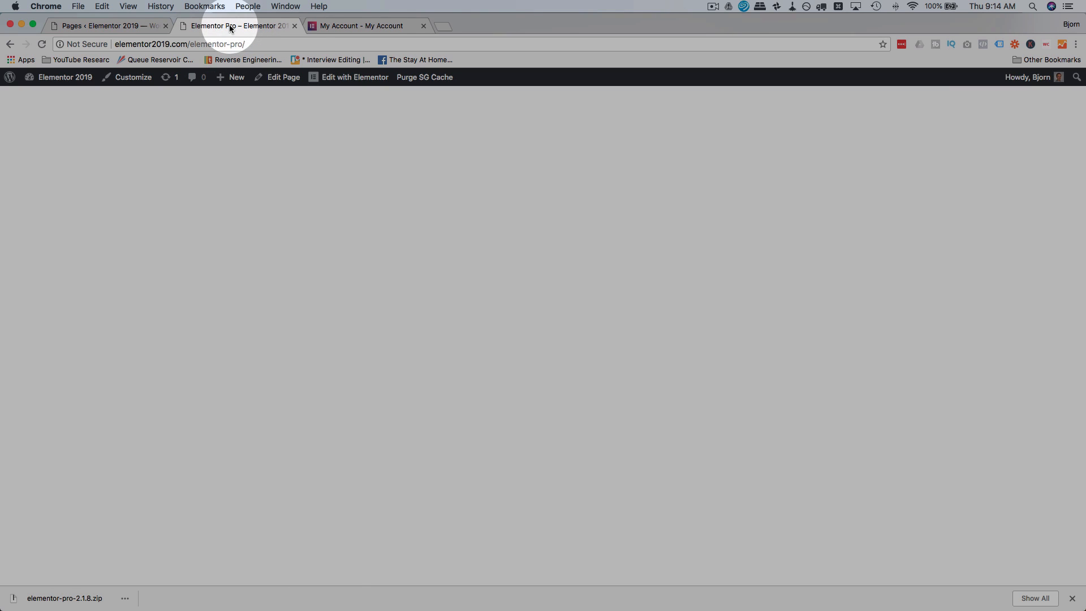
pyautogui.click(332, 80)
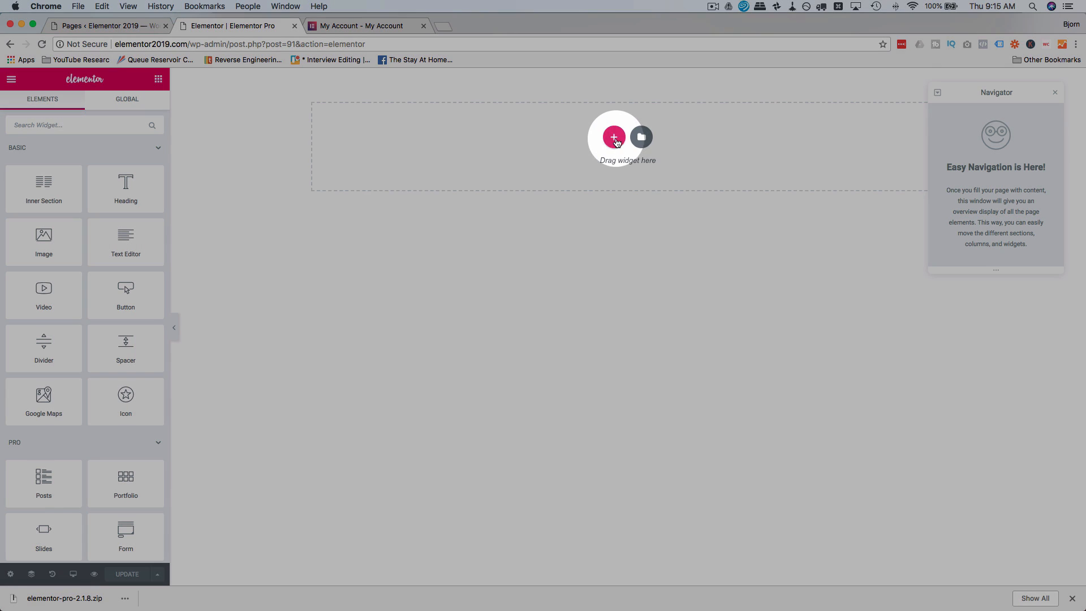
# Add a single-column section to the empty page and enable Stretch Section for it.
pyautogui.click(614, 137)
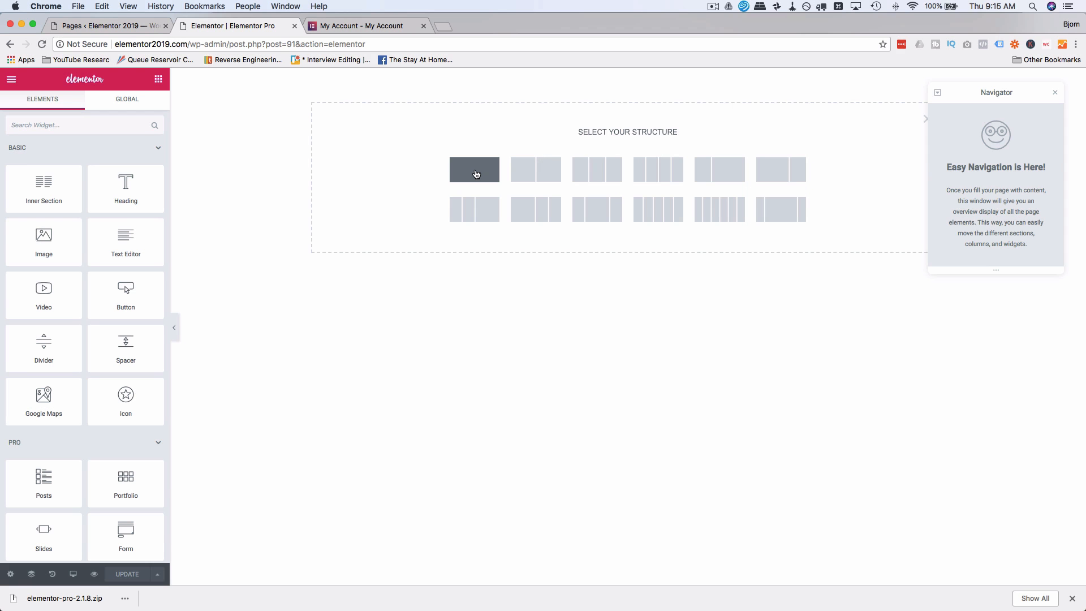
pyautogui.click(477, 174)
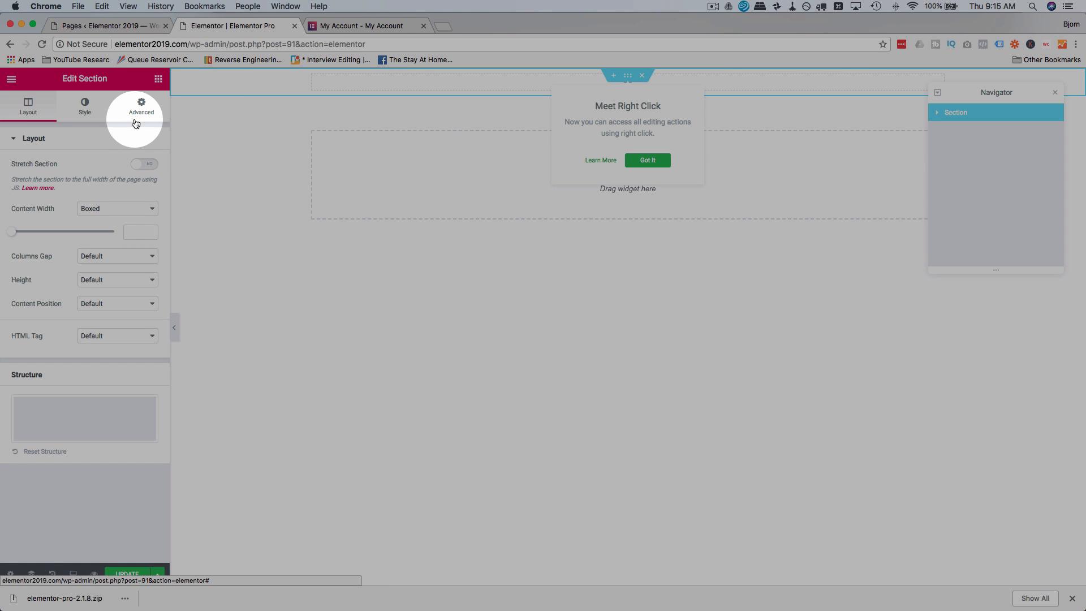
pyautogui.click(629, 160)
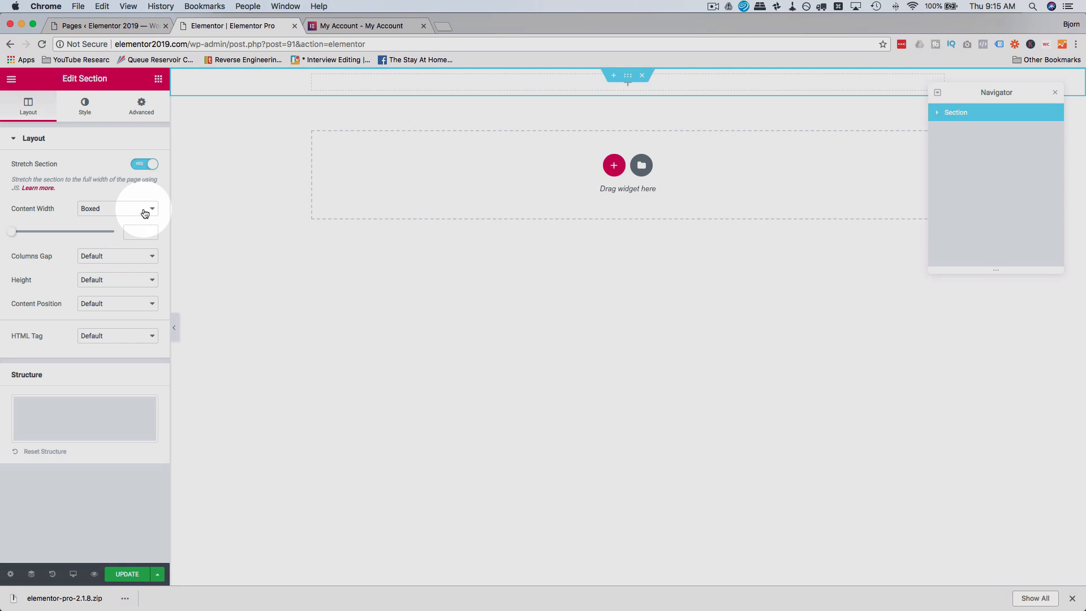
# Compare the Boxed and Full Width content widths of the section and set it to Full Width.
pyautogui.click(144, 208)
pyautogui.click(103, 218)
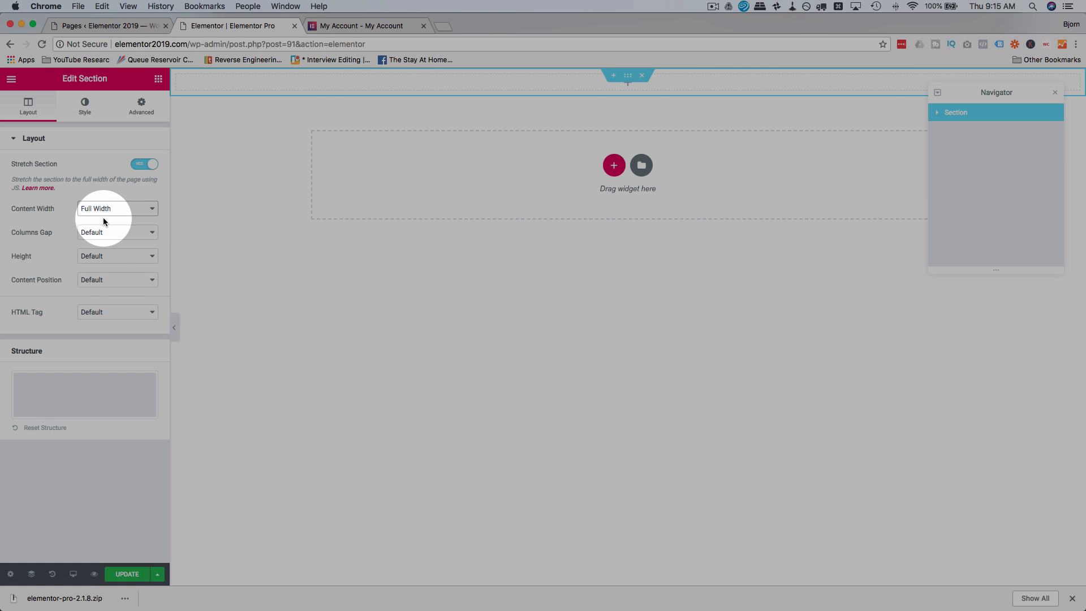
pyautogui.click(138, 213)
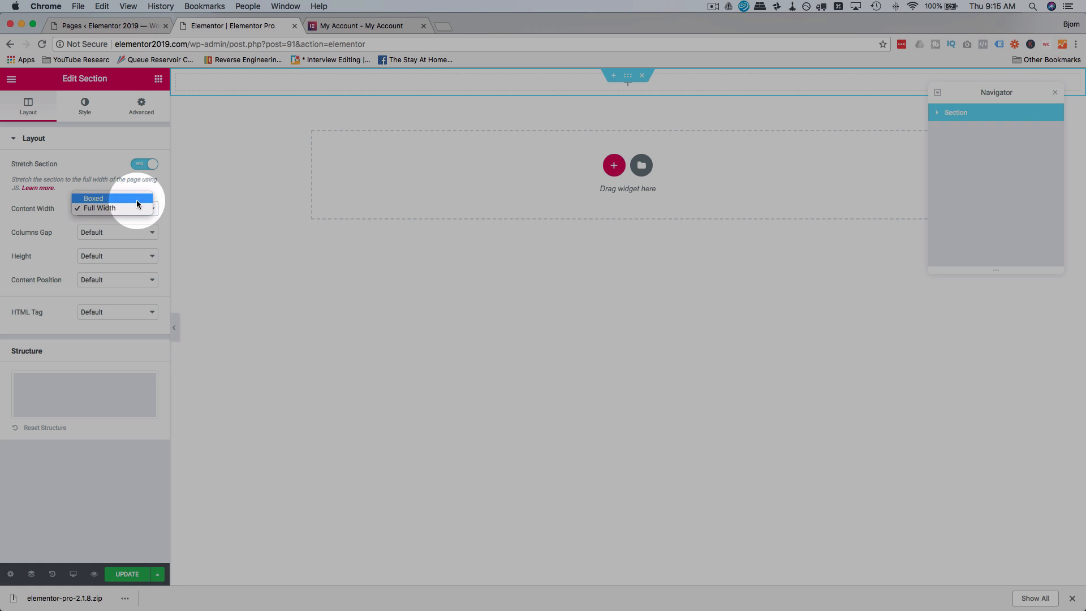
pyautogui.click(137, 199)
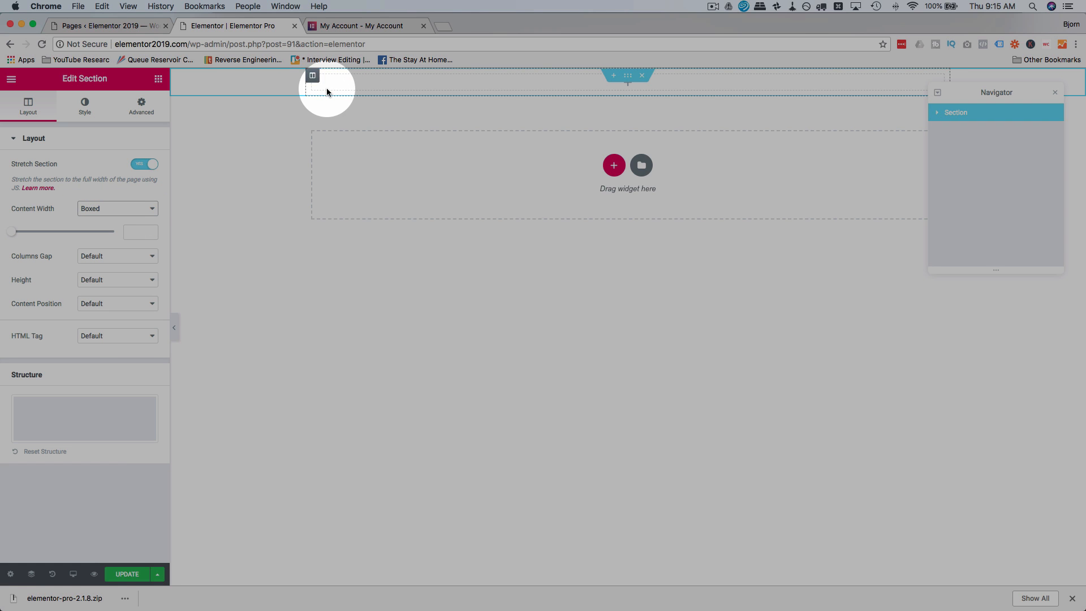
pyautogui.click(138, 209)
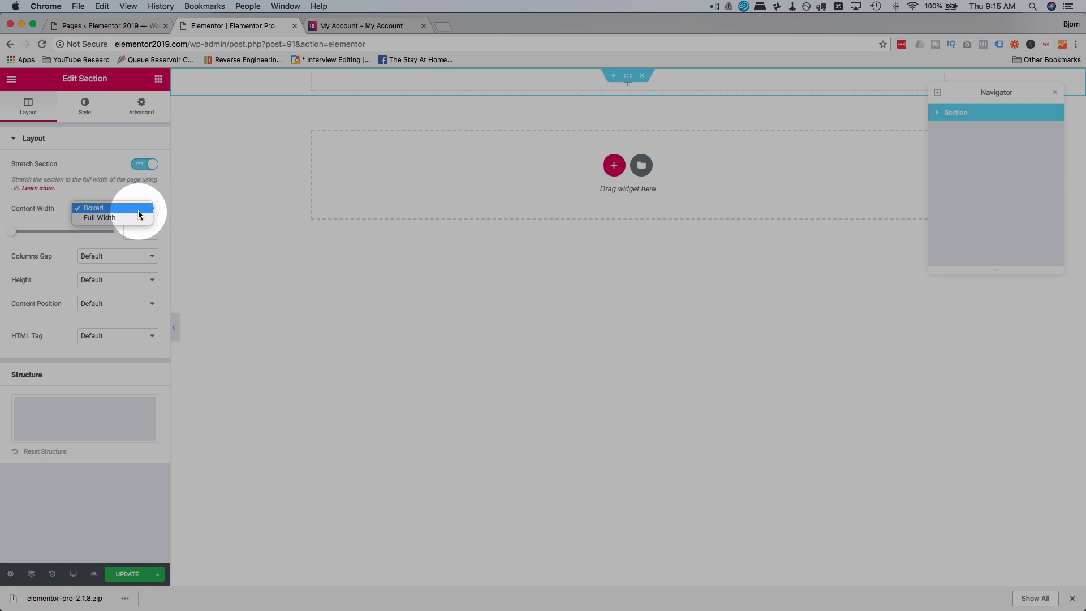
pyautogui.click(130, 219)
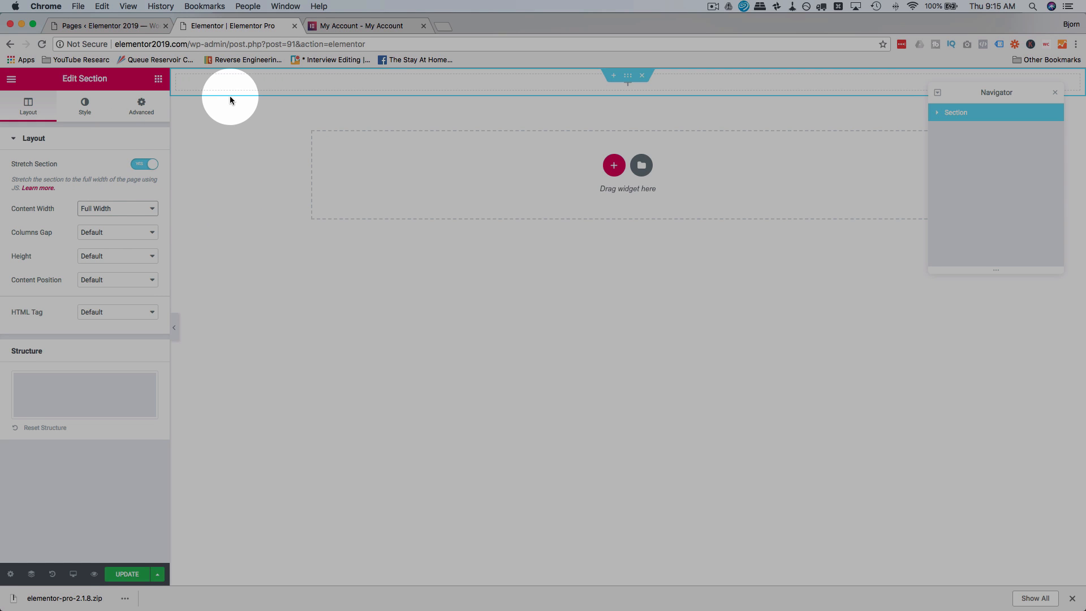
# Place a Nav Menu widget in the full-width section and keep Main Nav as its menu.
pyautogui.click(158, 81)
pyautogui.scroll(-5, 63, 272)
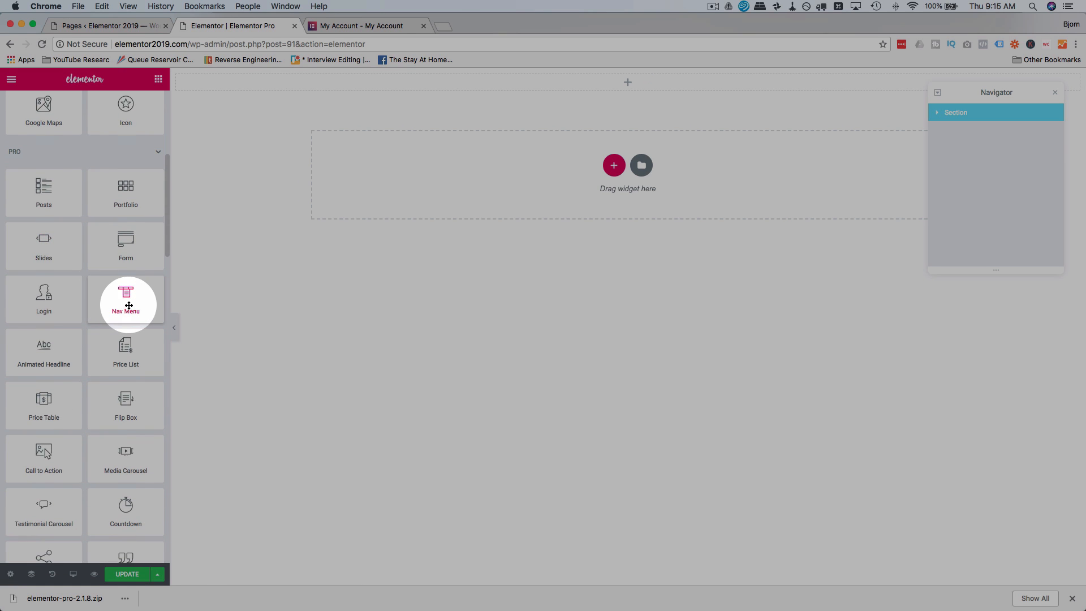
pyautogui.moveTo(129, 306); pyautogui.dragTo(400, 93)
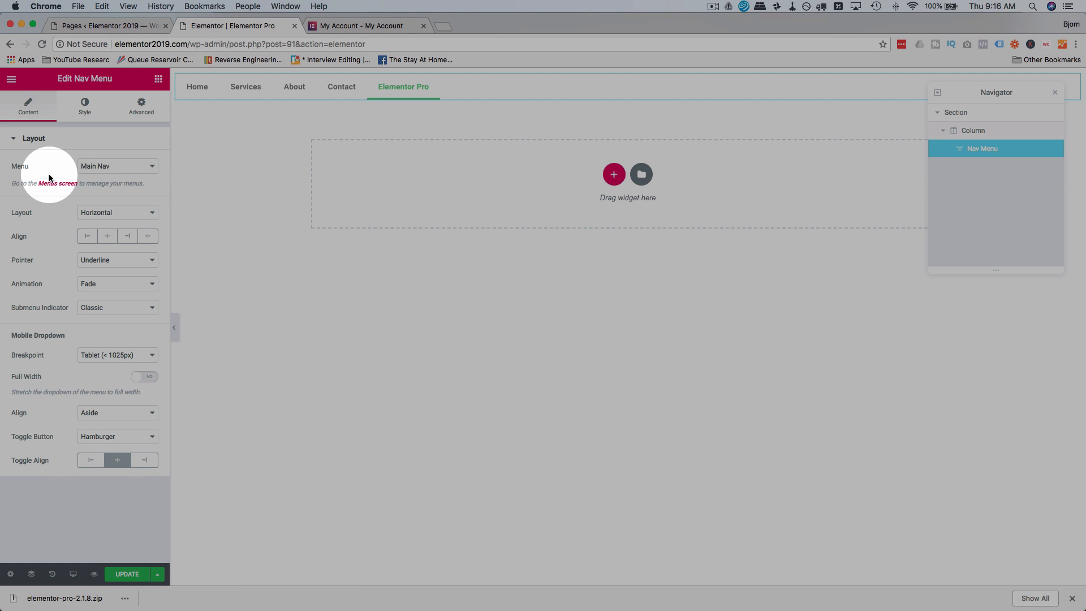
pyautogui.click(114, 166)
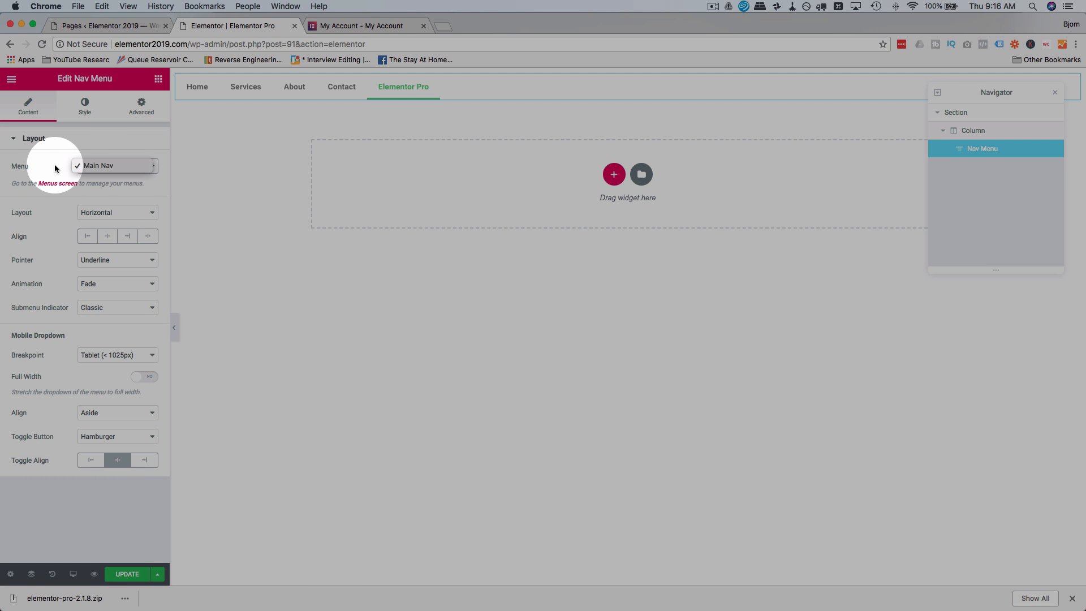
pyautogui.click(86, 167)
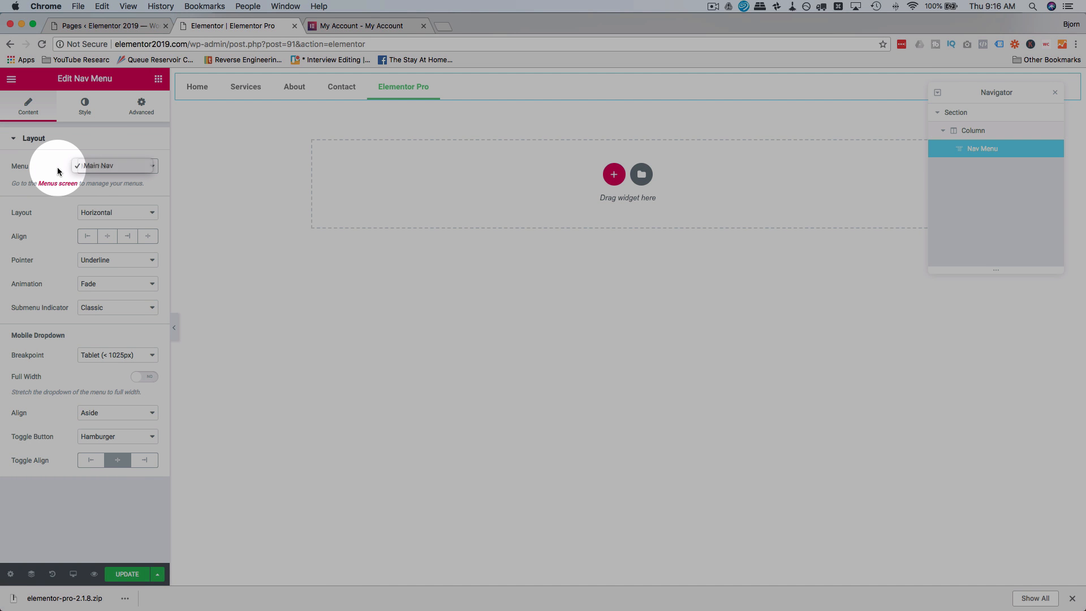
# Create a new WordPress navigation menu named Demo Menu.
pyautogui.click(90, 27)
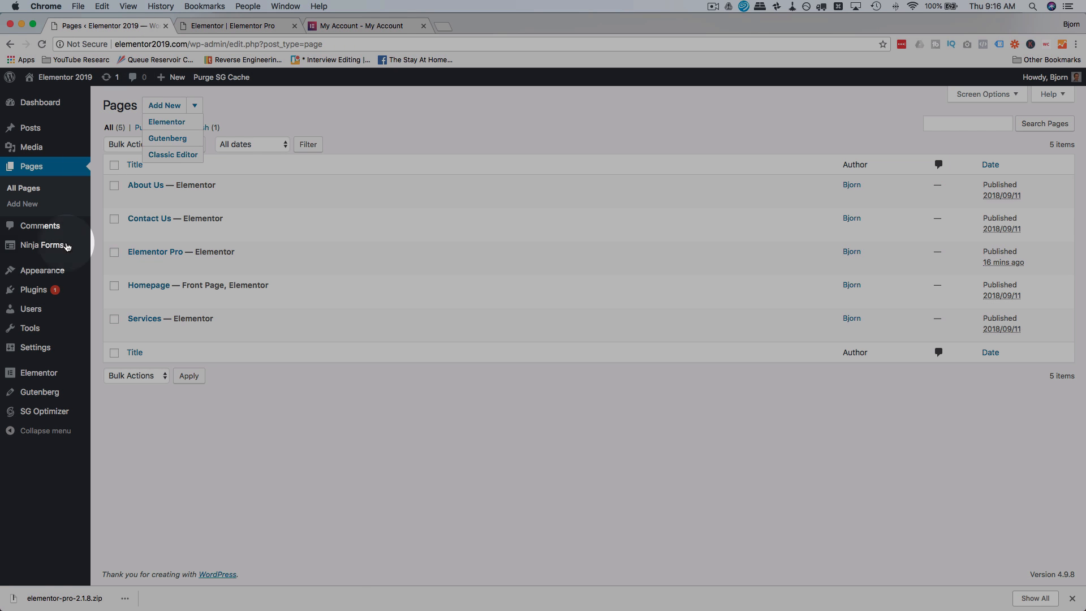
pyautogui.click(108, 321)
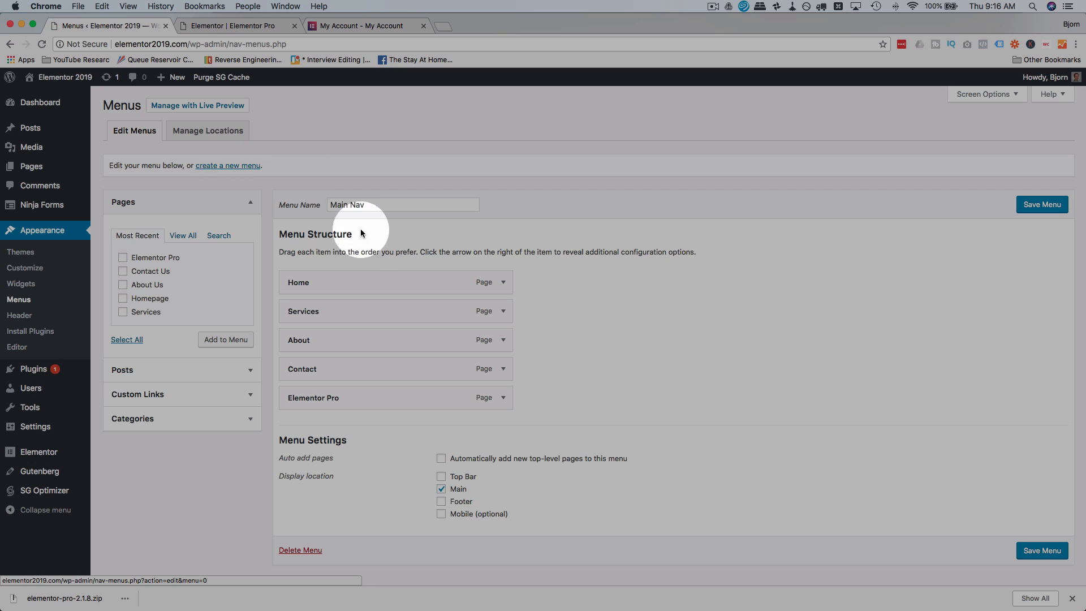
pyautogui.click(247, 168)
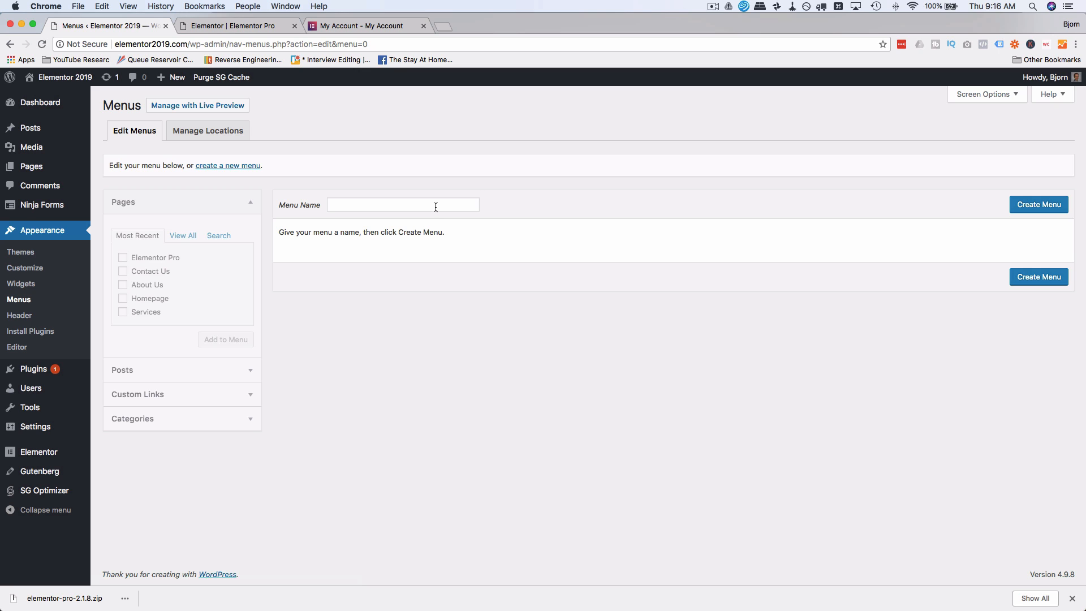
pyautogui.click(436, 206)
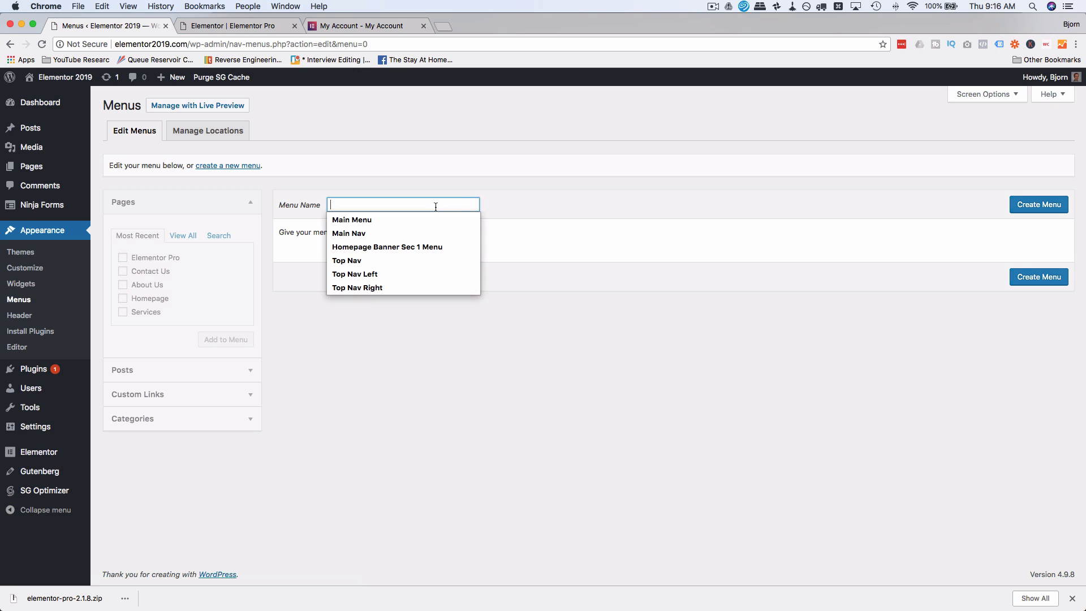
pyautogui.write('Demo Menu')
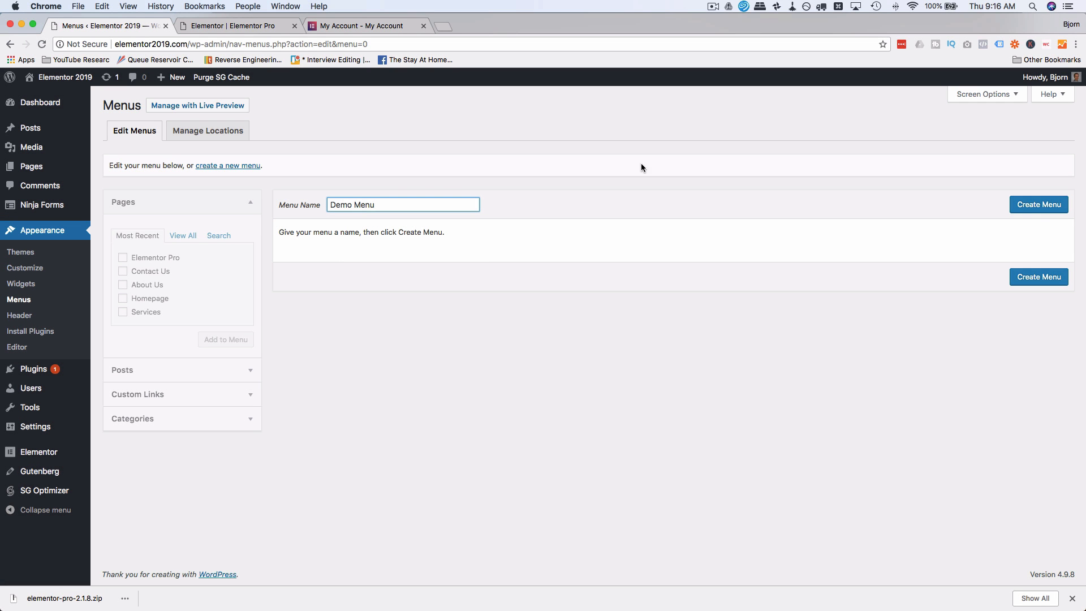
pyautogui.click(1039, 205)
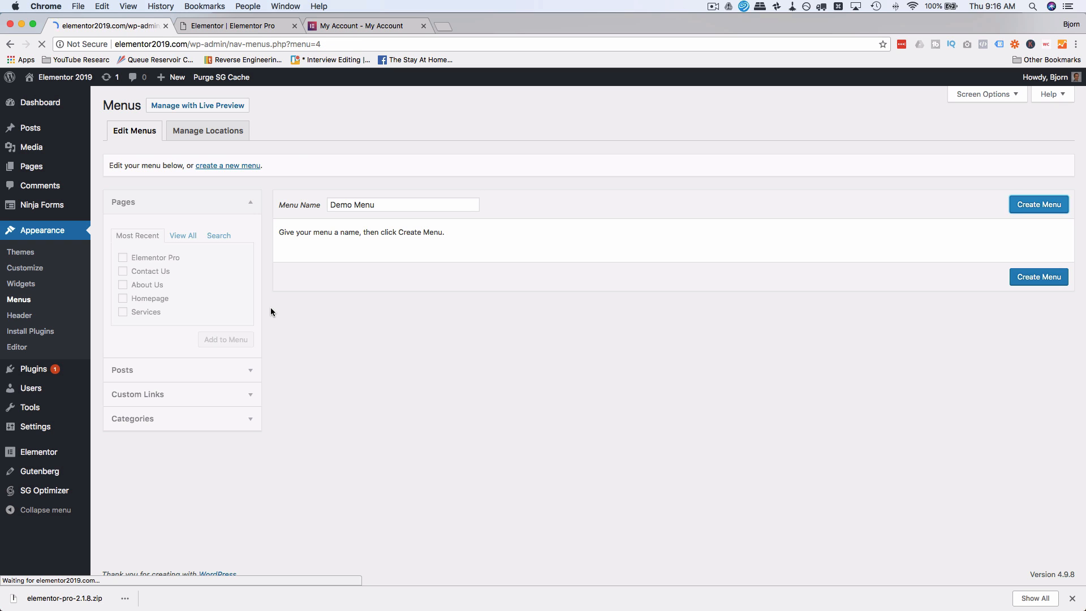
# Mark the Elementor Pro, Contact Us, About Us, Homepage and Services pages for the new menu.
pyautogui.click(122, 264)
pyautogui.click(123, 278)
pyautogui.click(122, 292)
pyautogui.click(122, 305)
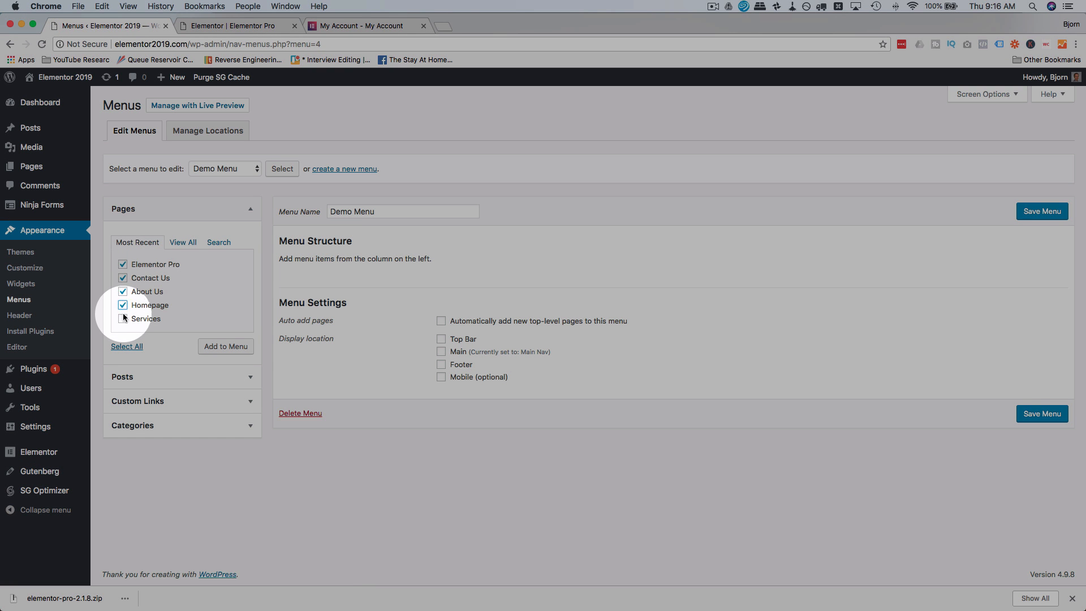
pyautogui.click(123, 318)
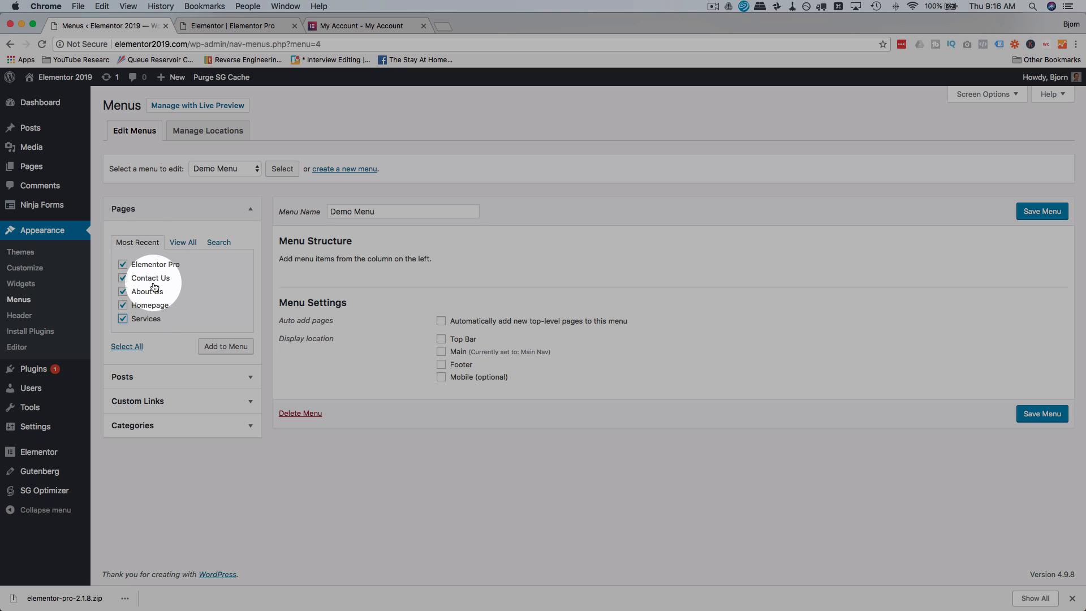
# Examine the other sources for menu items: all pages, page search, posts, custom links and categories.
pyautogui.click(184, 242)
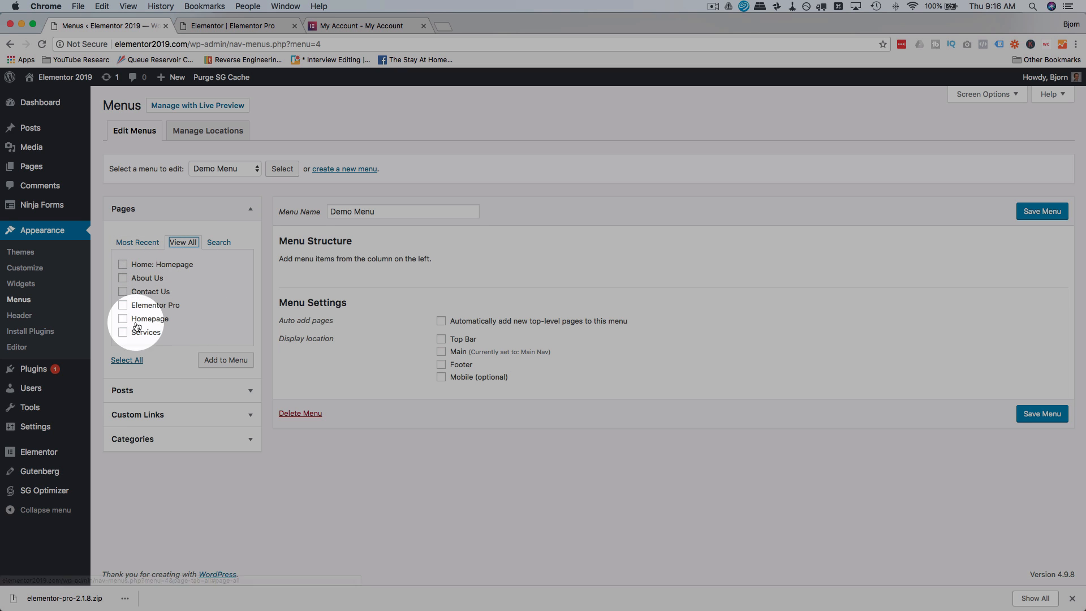
pyautogui.click(219, 242)
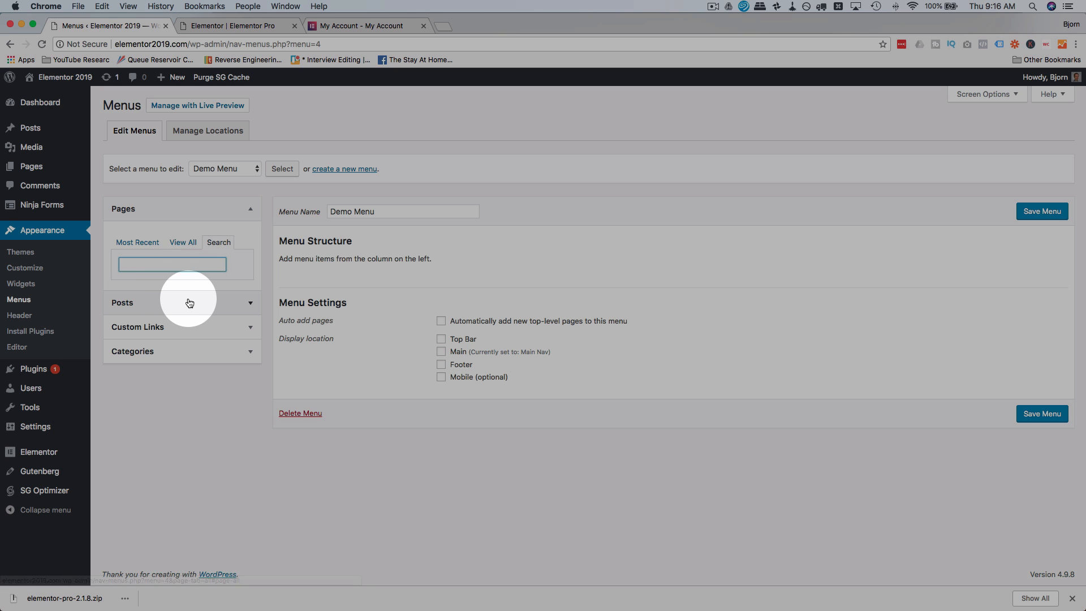
pyautogui.click(189, 303)
pyautogui.click(218, 387)
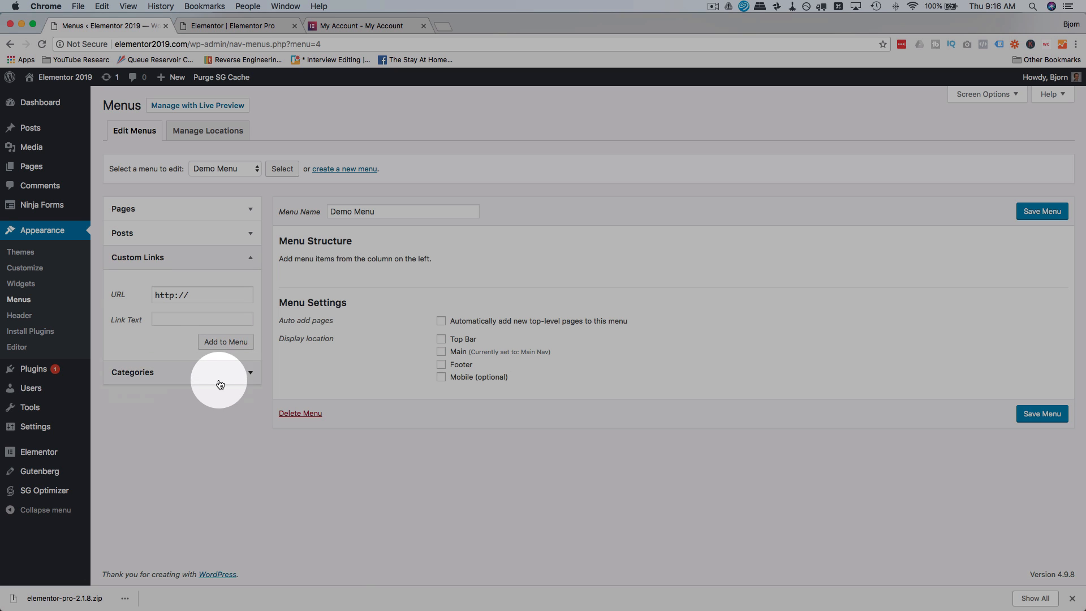
pyautogui.click(220, 383)
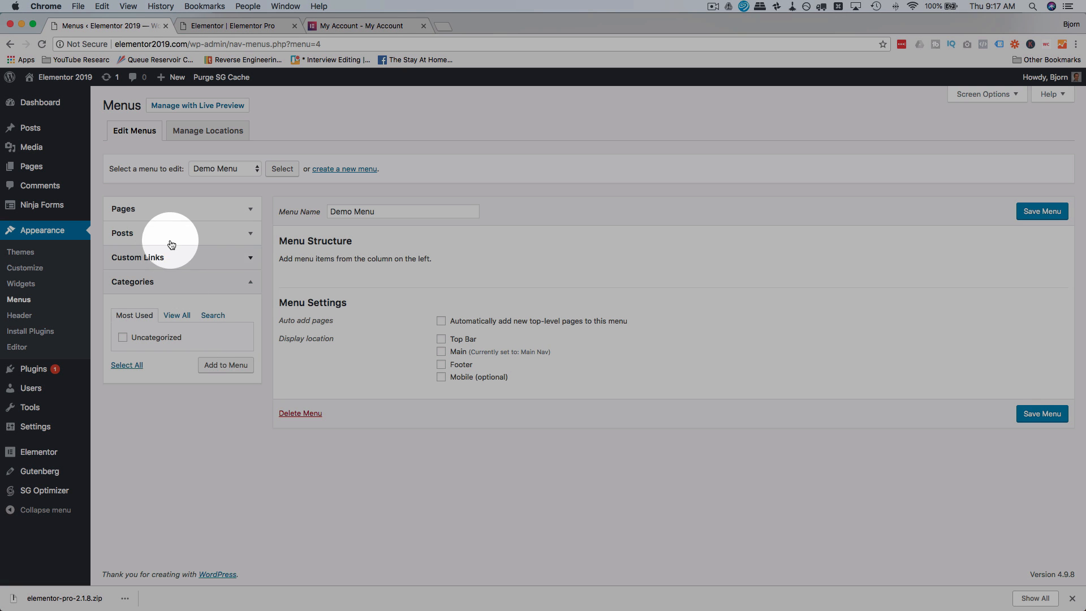
# Add the recent pages Elementor Pro, Contact Us, About Us, Homepage and Services to Demo Menu.
pyautogui.click(169, 209)
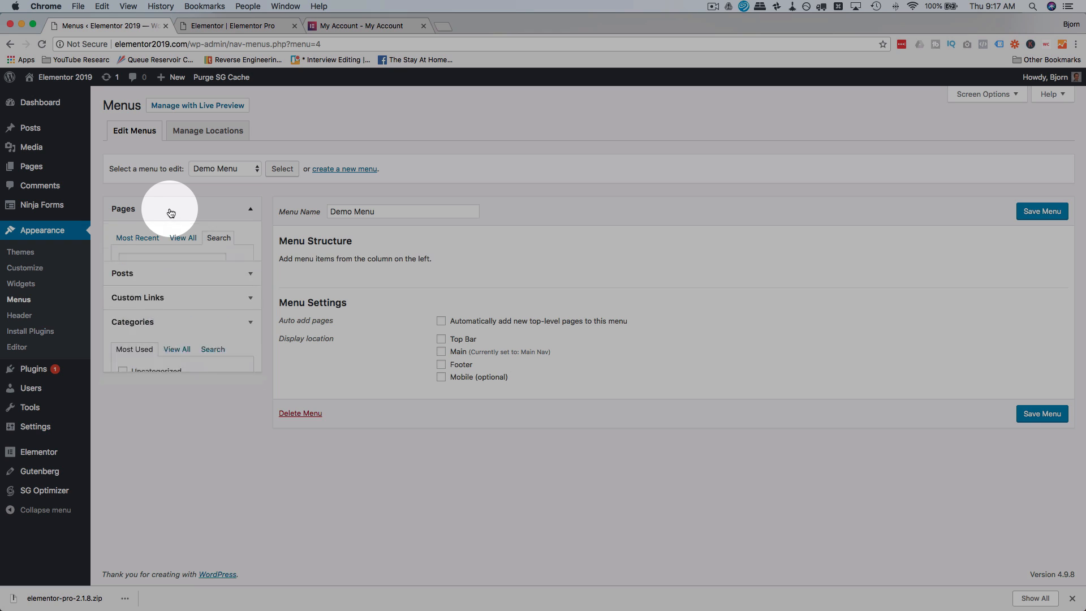
pyautogui.click(120, 242)
pyautogui.click(122, 264)
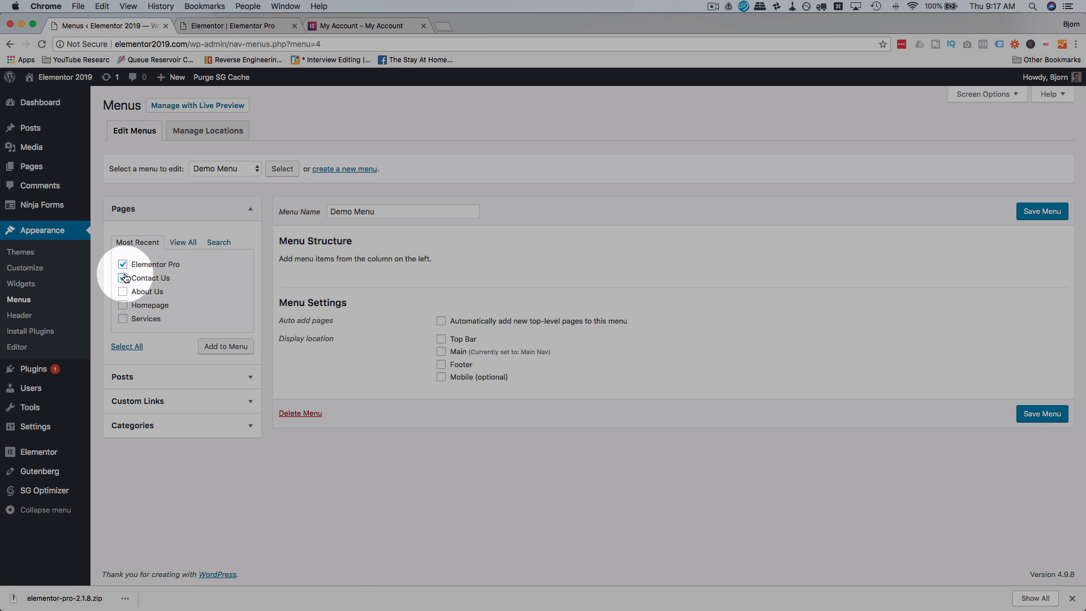
pyautogui.click(123, 277)
pyautogui.click(123, 291)
pyautogui.click(123, 305)
pyautogui.click(123, 319)
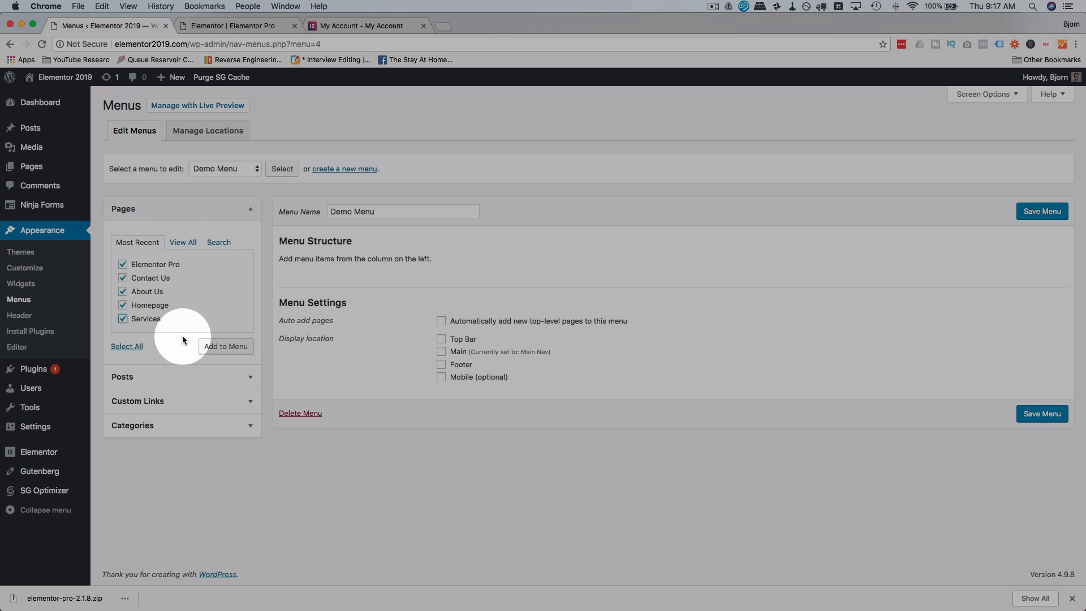
pyautogui.click(225, 347)
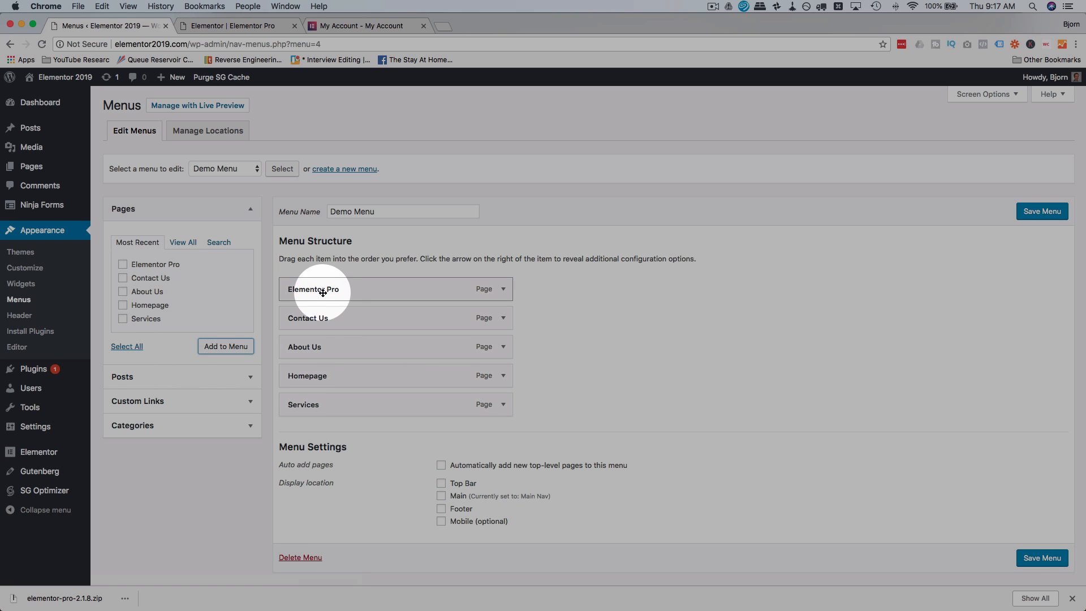
# Reorder the Demo Menu items to Homepage, Services, About Us, Elementor Pro and Contact Us.
pyautogui.moveTo(323, 293); pyautogui.dragTo(303, 416)
pyautogui.moveTo(307, 347); pyautogui.dragTo(314, 402)
pyautogui.moveTo(316, 318); pyautogui.dragTo(314, 366)
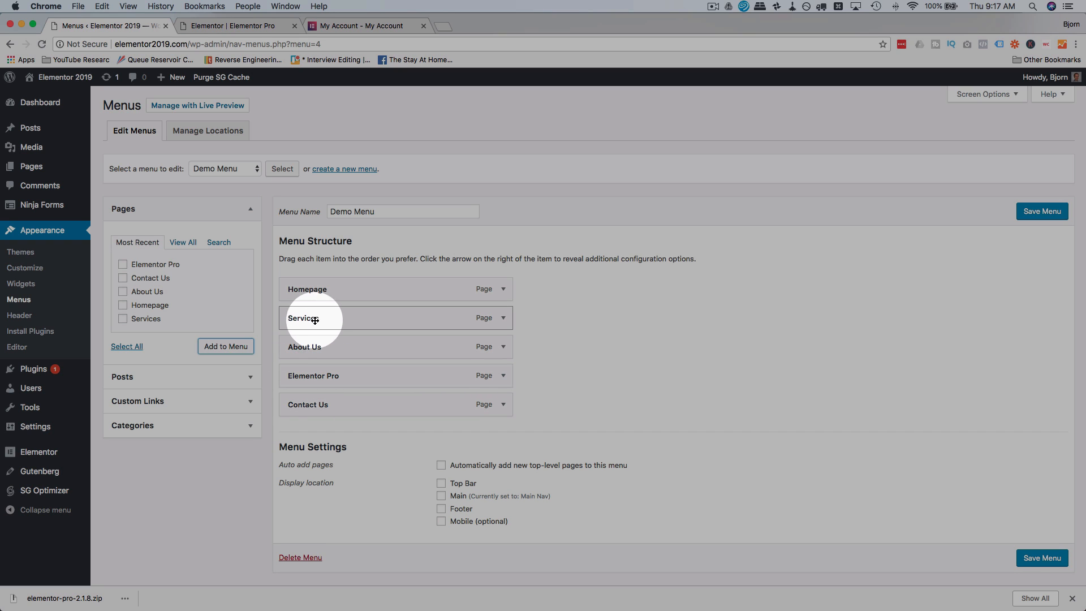
pyautogui.moveTo(314, 320)
pyautogui.mouseDown()
pyautogui.moveTo(362, 325)
pyautogui.moveTo(322, 319)
pyautogui.mouseUp()
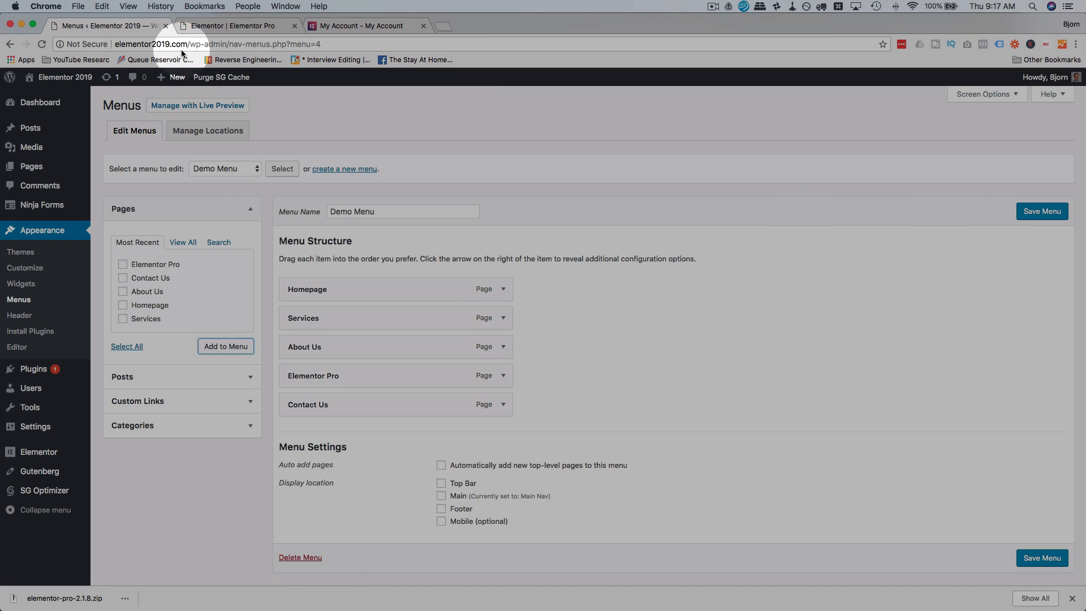
# Switch to the Elementor page editor, update the page and check which menus the Nav Menu widget offers.
pyautogui.click(201, 32)
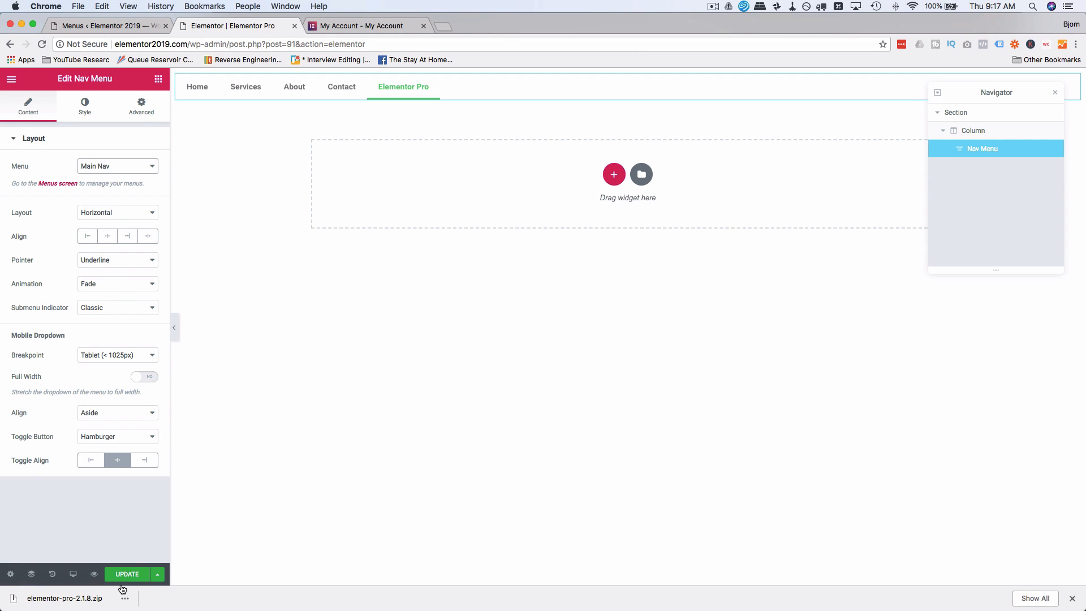
pyautogui.click(133, 575)
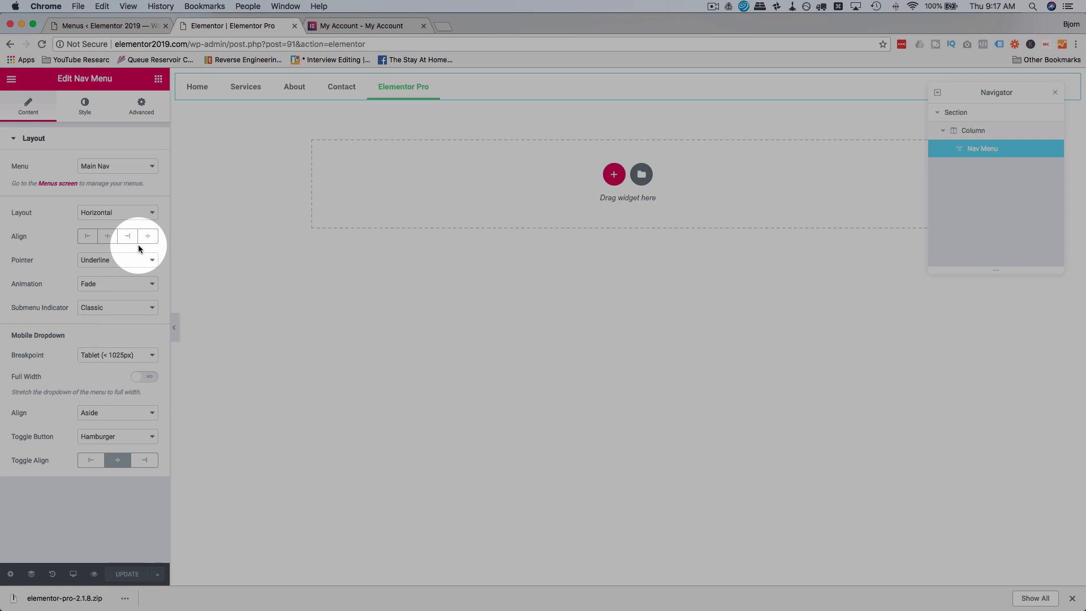
pyautogui.click(144, 167)
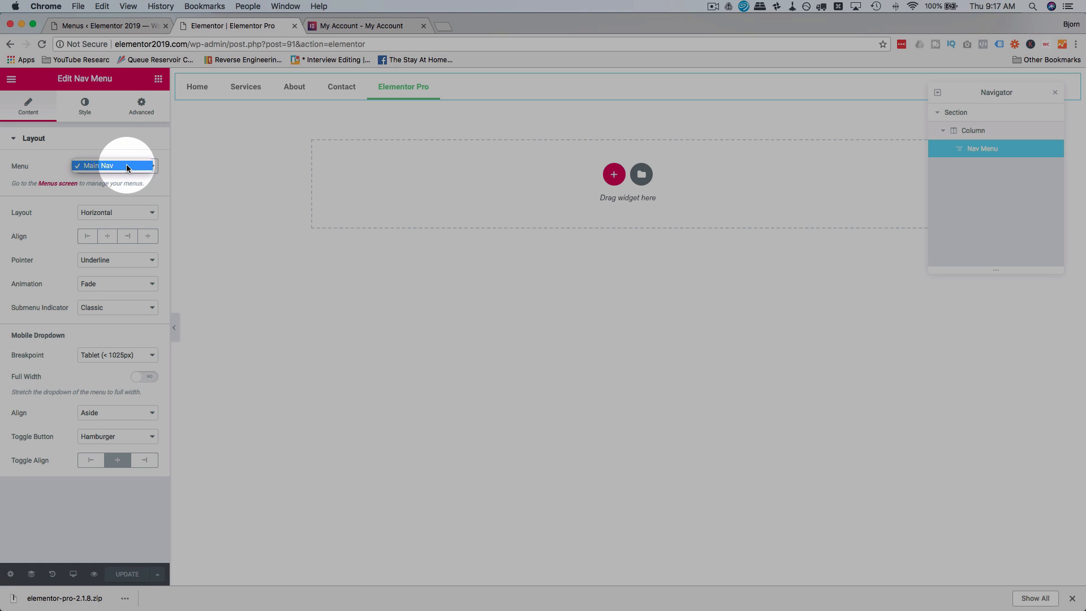
pyautogui.click(136, 155)
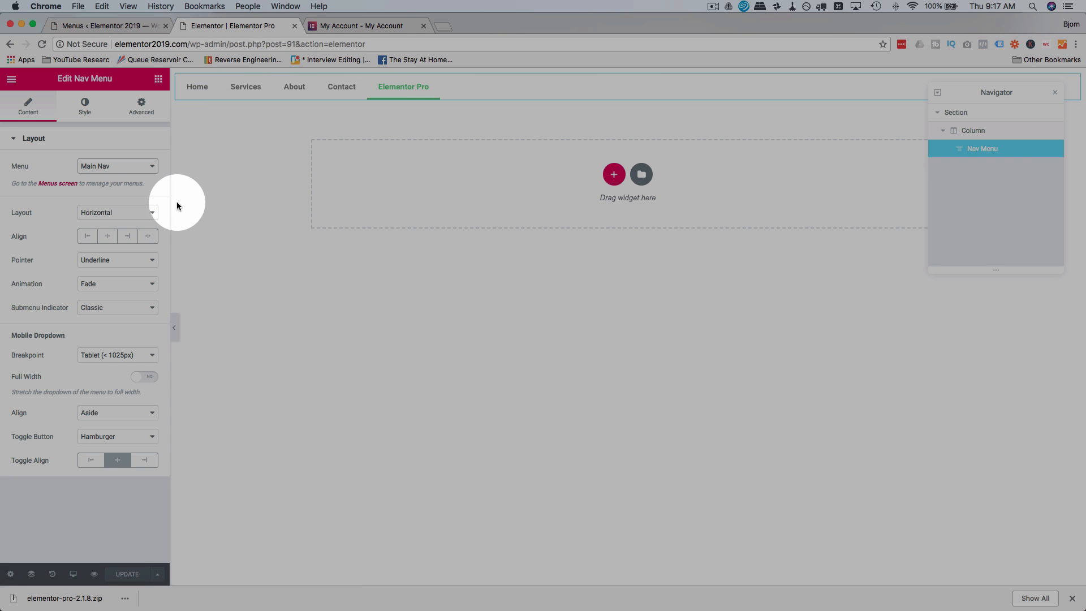
# Try the left, center, right and stretch alignments on the horizontal Nav Menu.
pyautogui.click(90, 237)
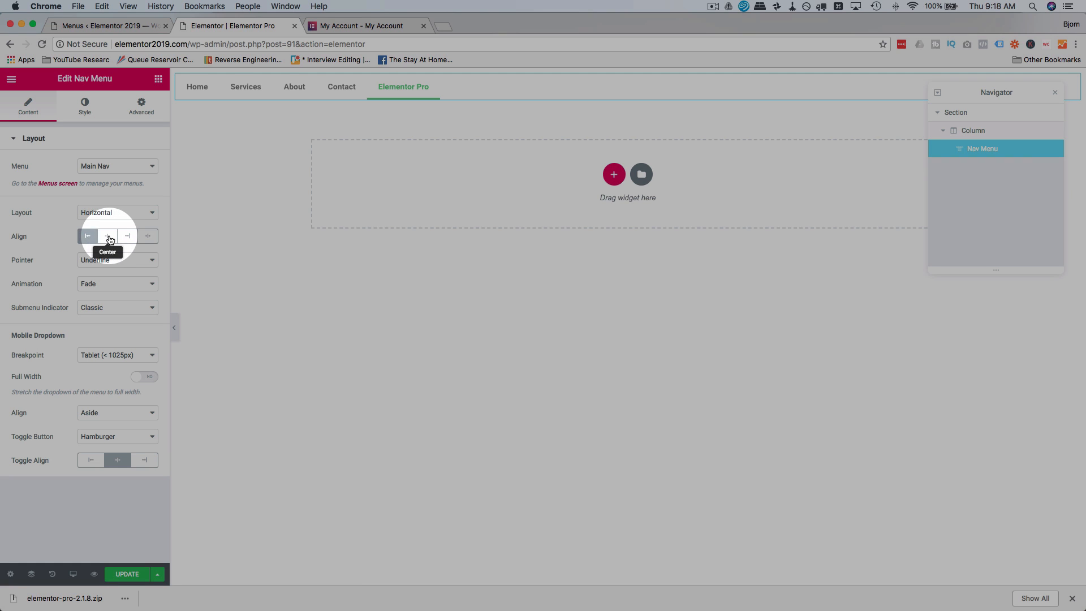
pyautogui.click(108, 237)
pyautogui.click(128, 238)
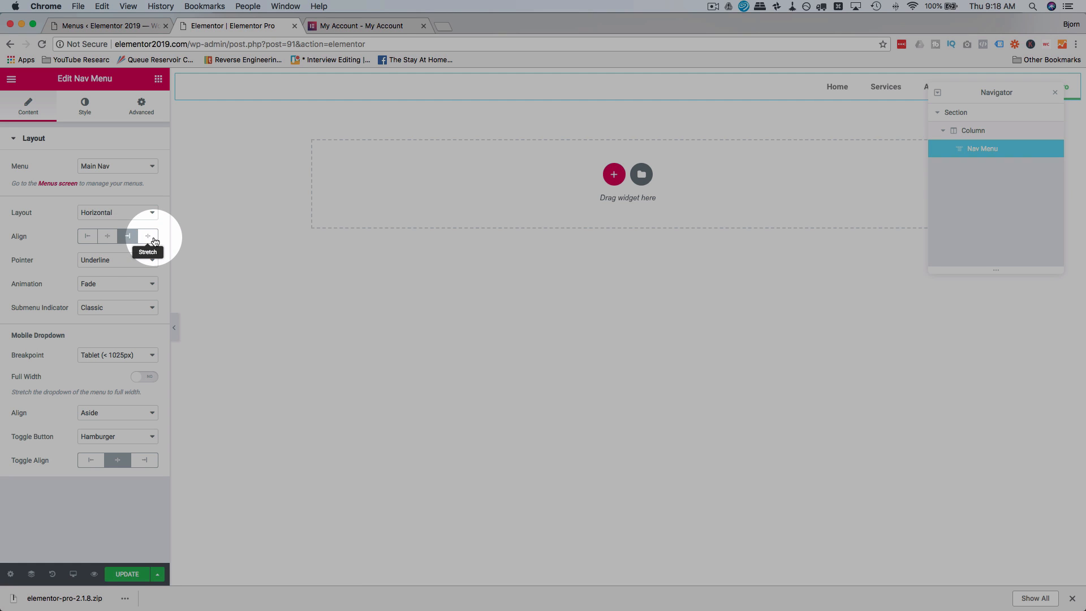
pyautogui.click(148, 237)
# Close the Navigator that covers the menu and align the Nav Menu items left.
pyautogui.moveTo(965, 93); pyautogui.dragTo(965, 151)
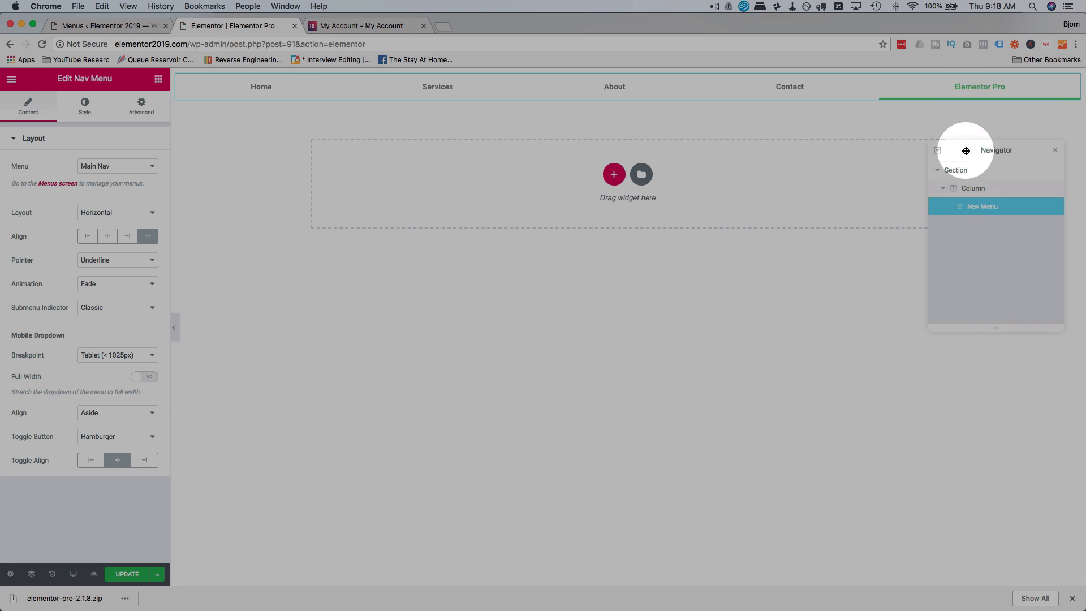
pyautogui.click(1056, 150)
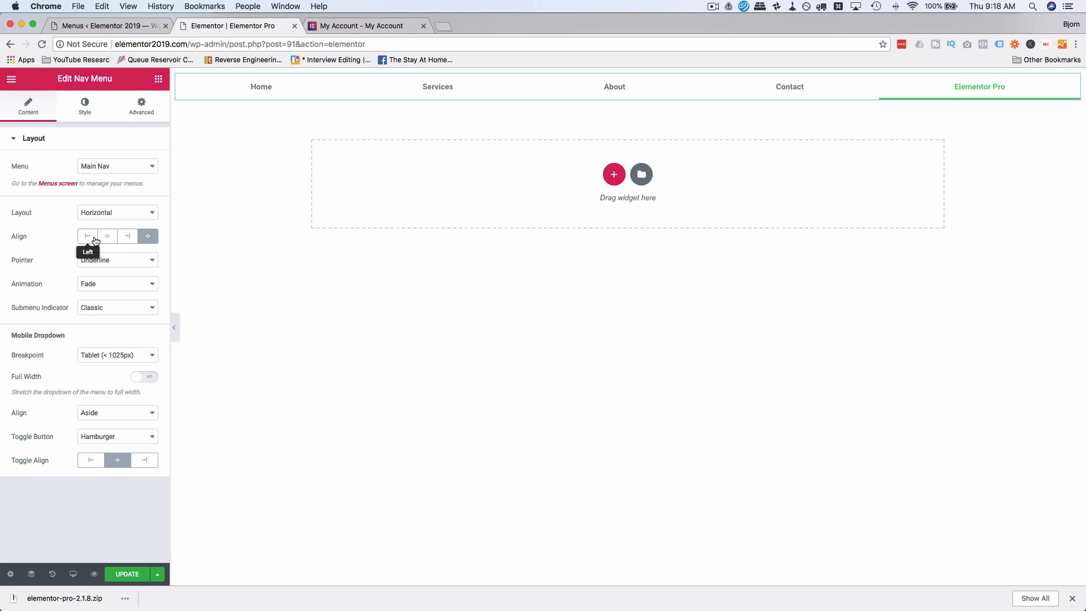
pyautogui.click(95, 241)
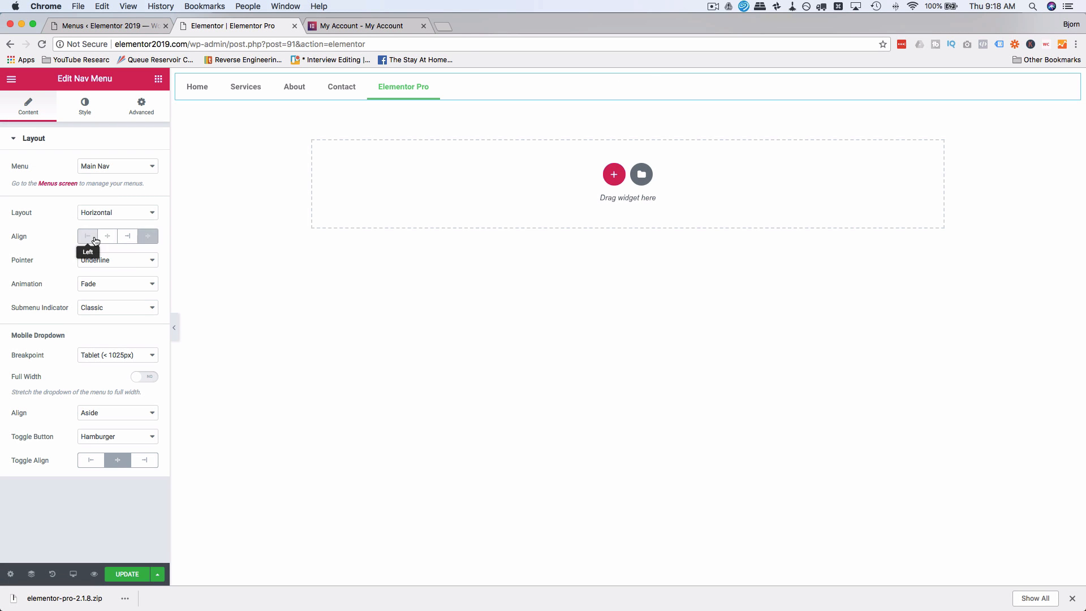
# Try the Vertical and Dropdown layouts for the Nav Menu.
pyautogui.click(138, 213)
pyautogui.click(102, 224)
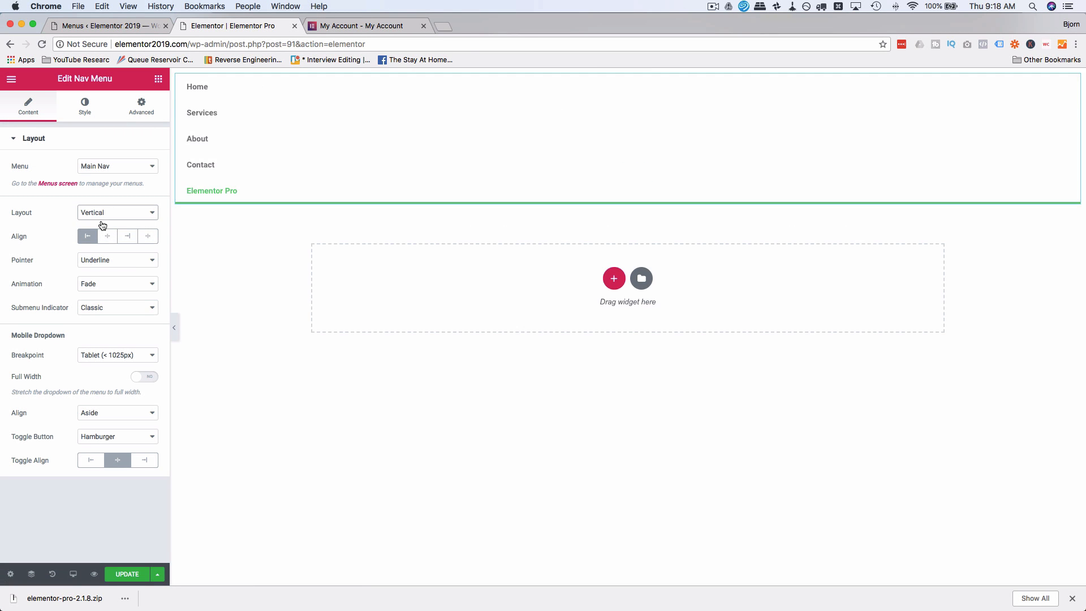
pyautogui.click(138, 214)
pyautogui.click(135, 222)
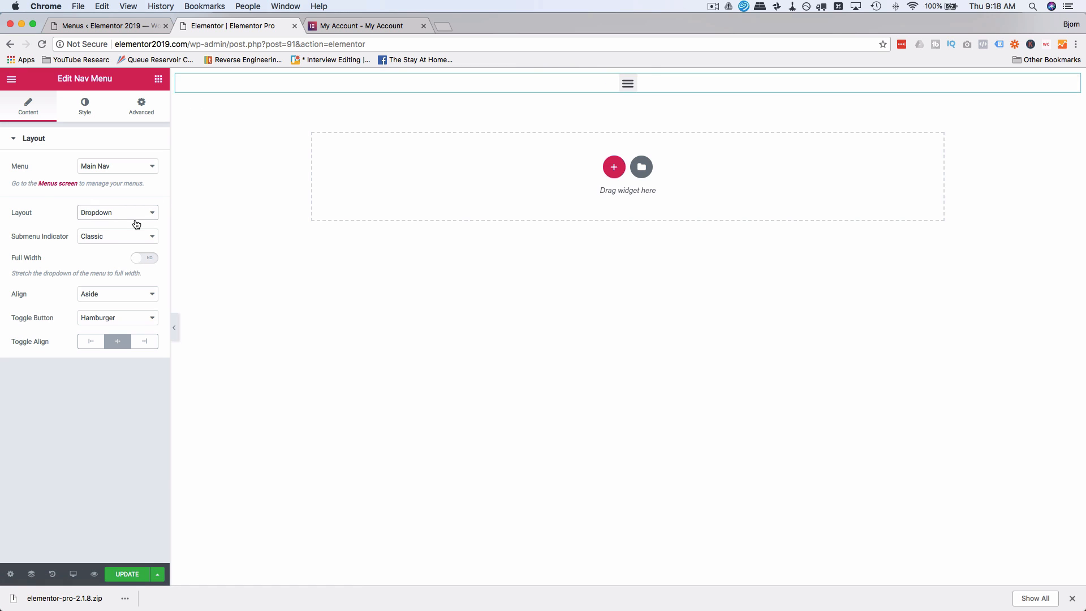
# Test the dropdown menu's hamburger toggle and return the Nav Menu layout to Horizontal.
pyautogui.click(637, 91)
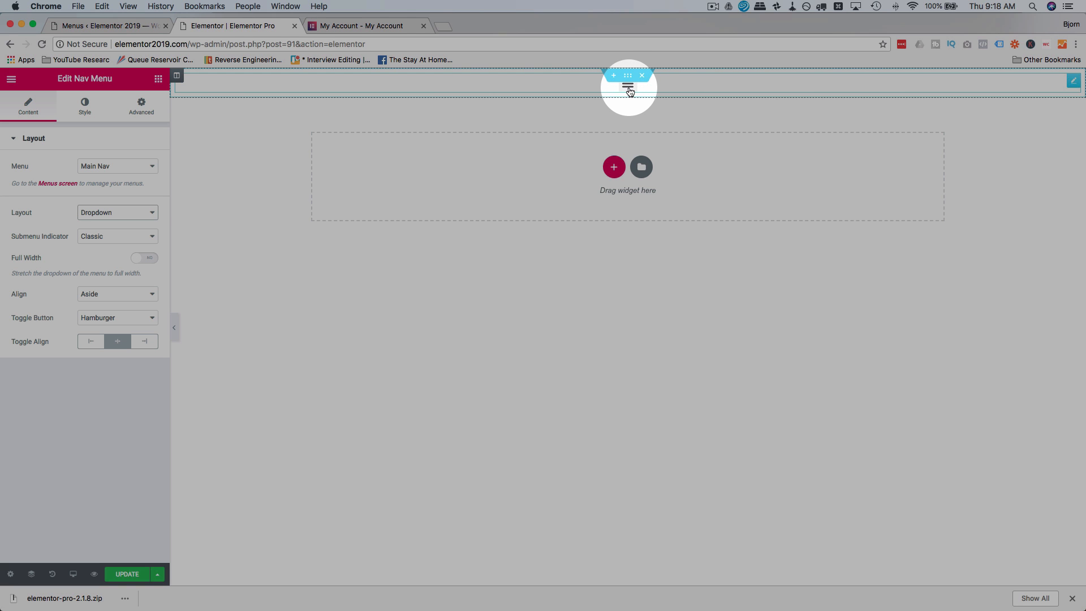
pyautogui.click(629, 90)
pyautogui.click(632, 90)
pyautogui.click(632, 90)
pyautogui.click(632, 90)
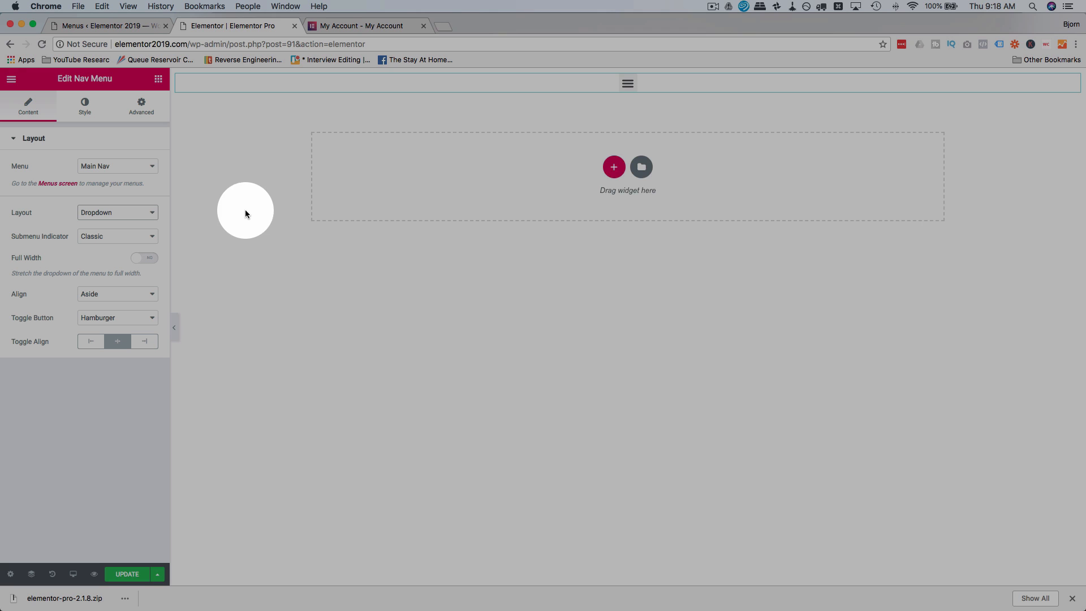
pyautogui.click(143, 219)
pyautogui.click(124, 194)
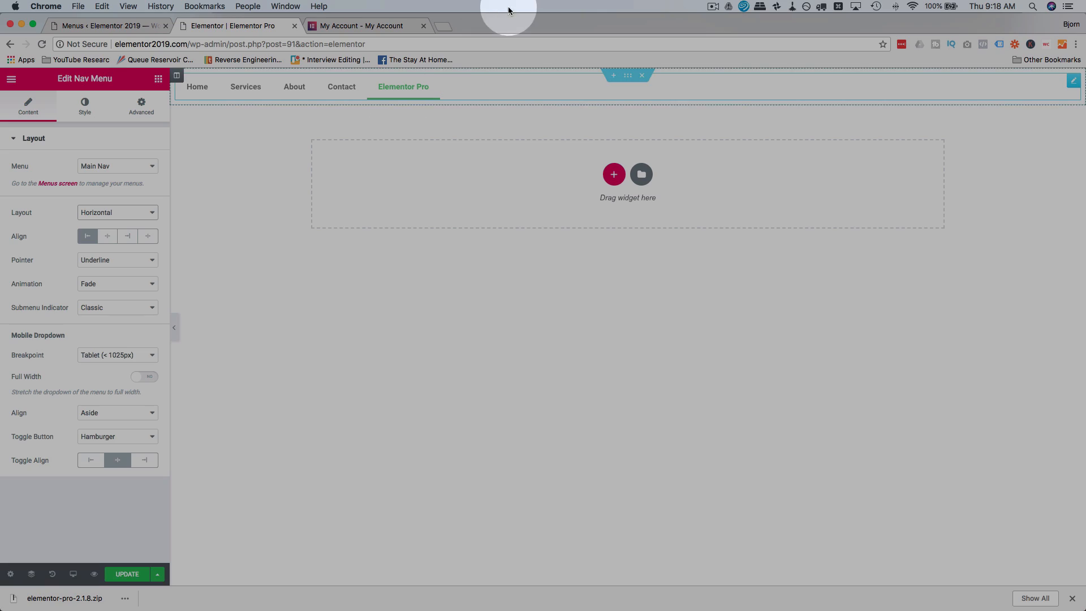
# Open Pixabay in a new browser tab and show its Editor's Choice photos.
pyautogui.click(442, 27)
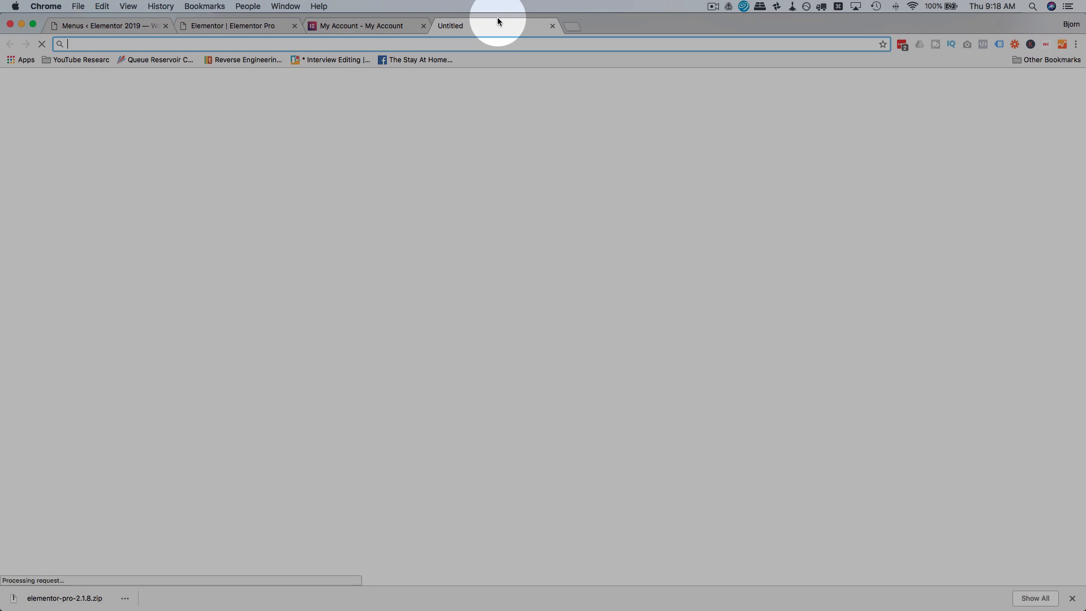
pyautogui.write('pixabay.com')
pyautogui.press('Return')
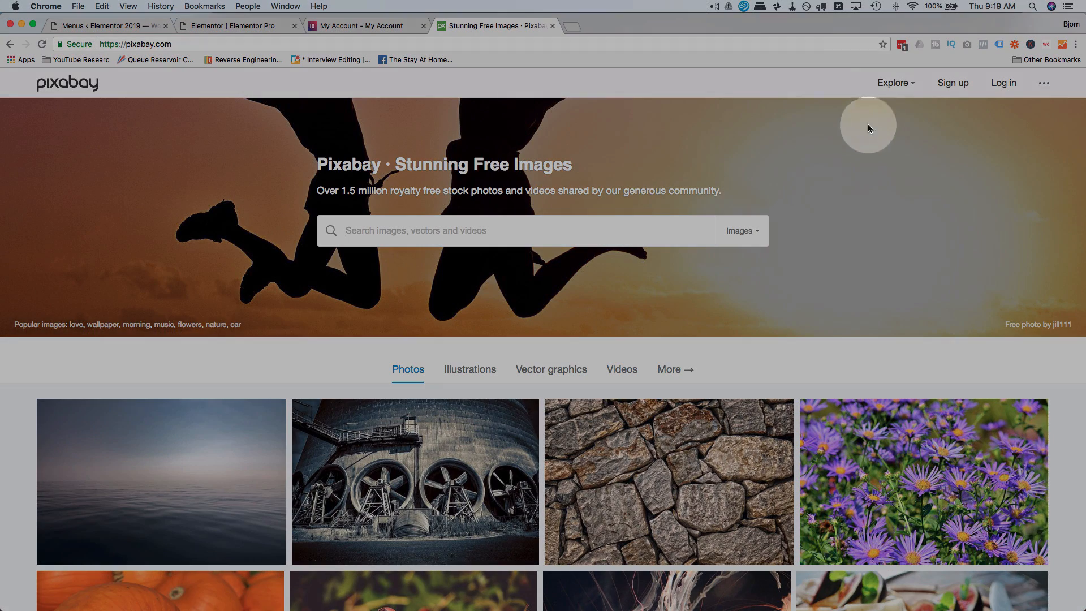
pyautogui.moveTo(908, 77)
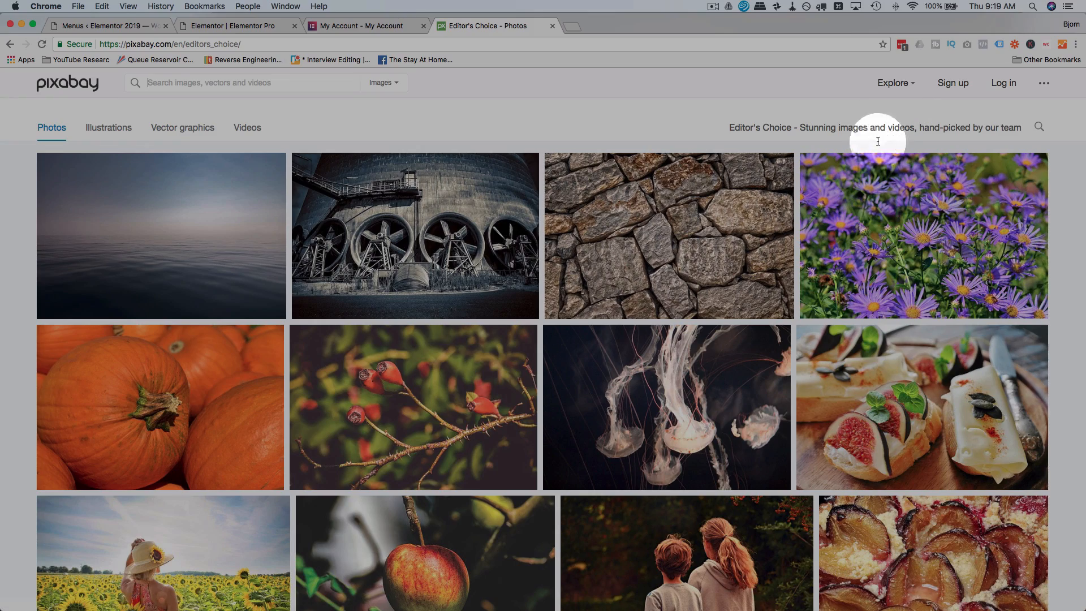
# Browse the Editor's Choice photos and open the city skyline at dusk with the bridge over the river.
pyautogui.scroll(-2, 450, 150)
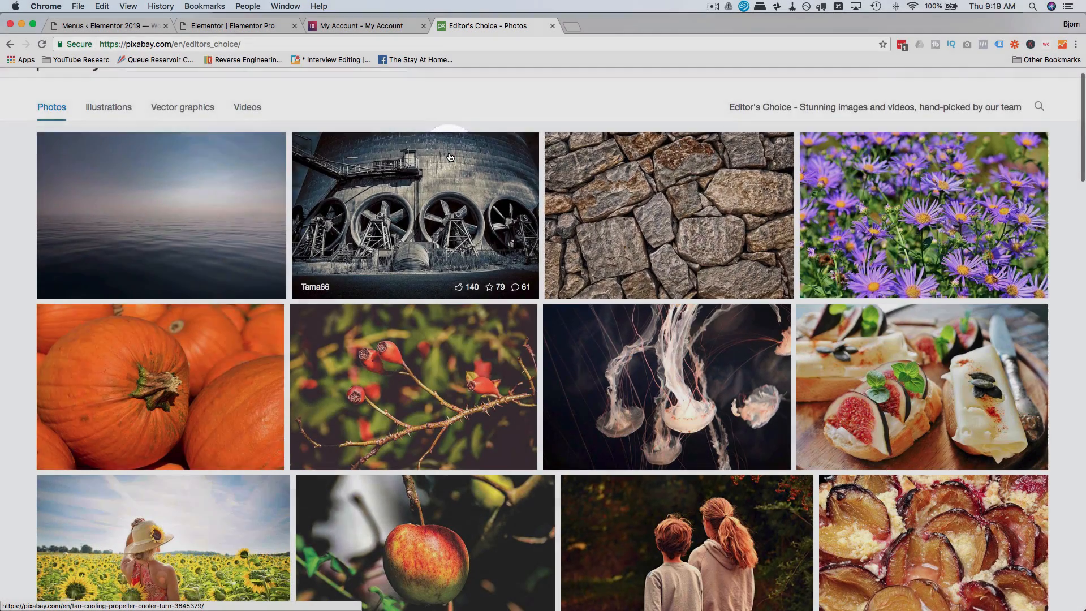
pyautogui.scroll(-6, 450, 156)
pyautogui.scroll(-8, 450, 157)
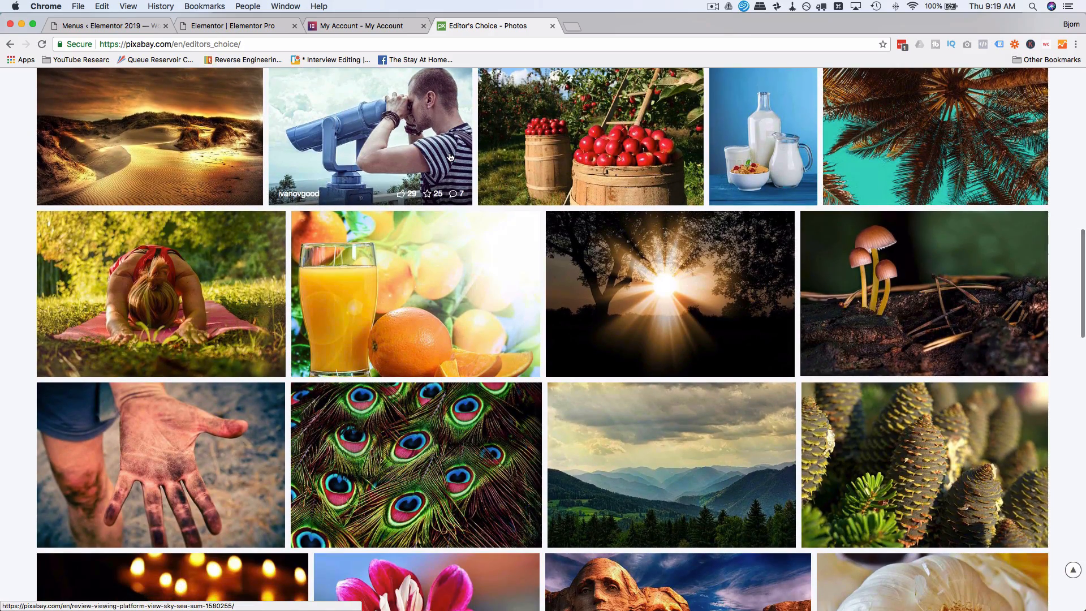
pyautogui.scroll(-5, 449, 156)
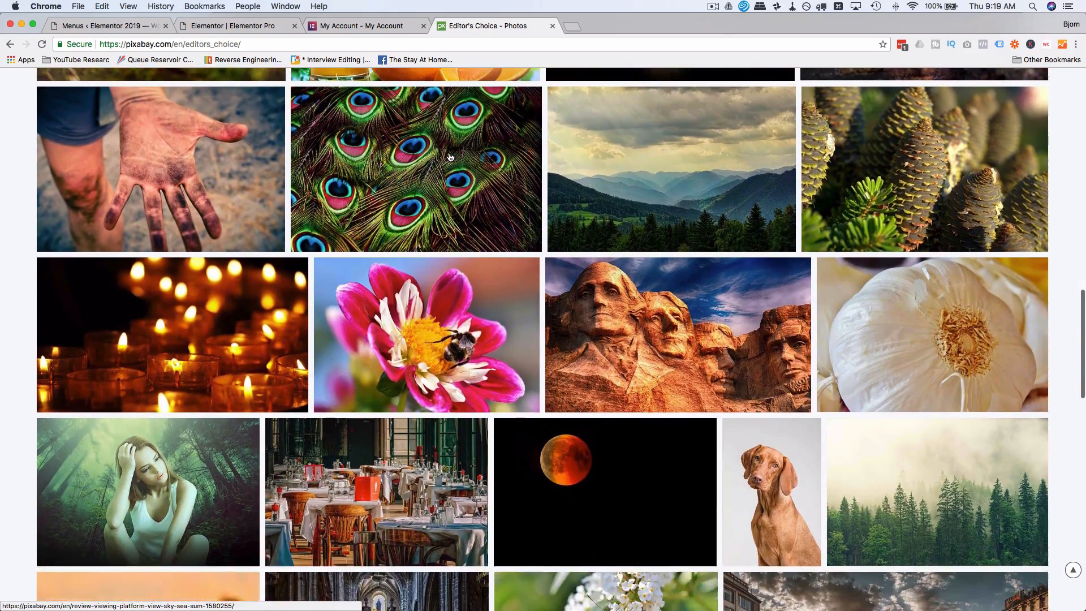
pyautogui.scroll(-10, 450, 156)
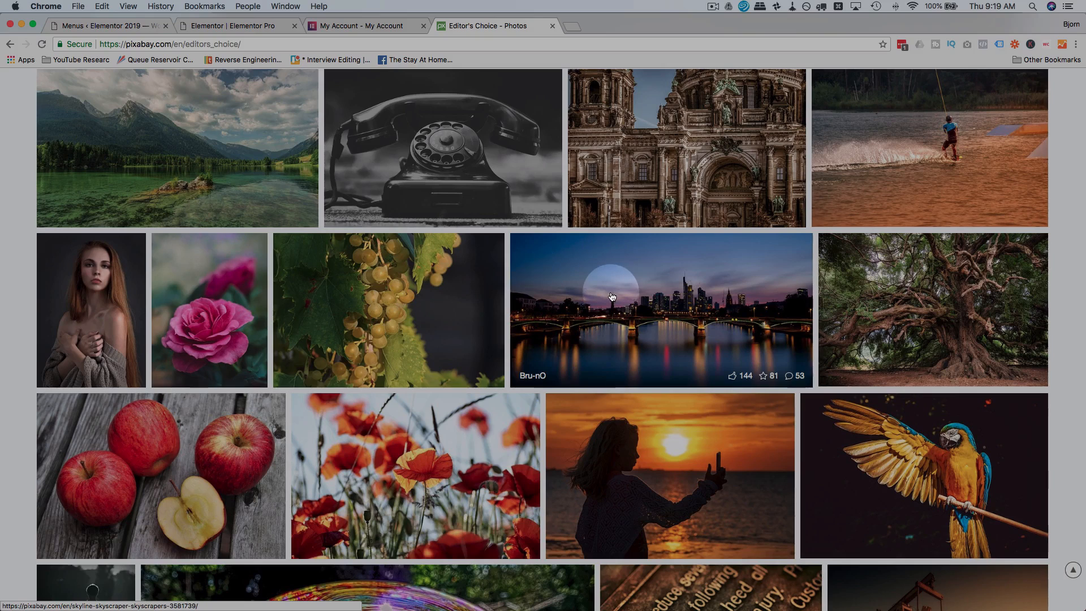
pyautogui.click(611, 297)
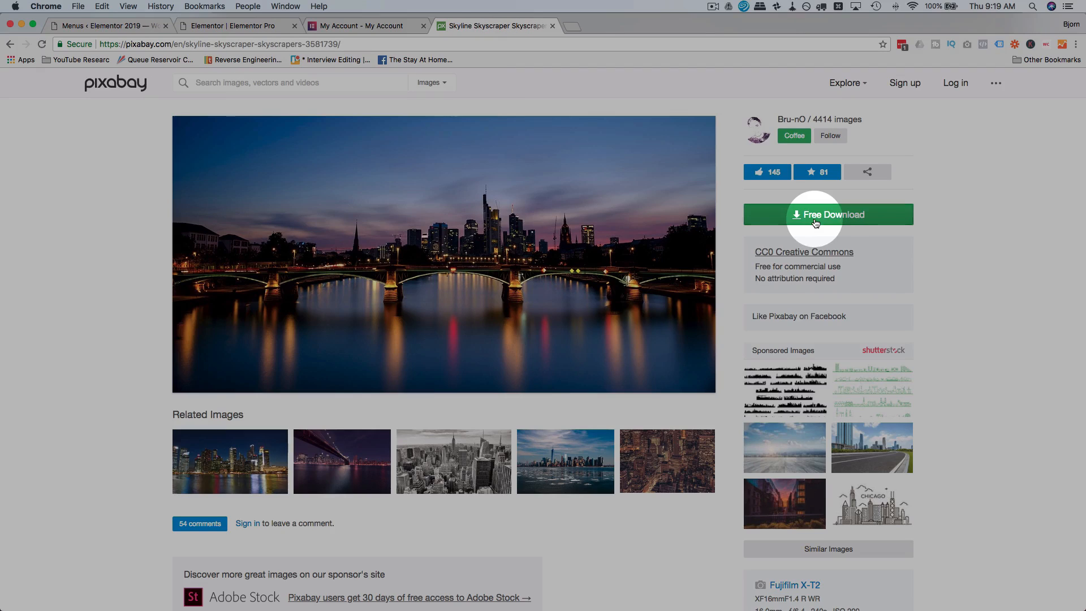
# Download the skyline photo as a 1920×979 JPG, completing the not-a-robot check.
pyautogui.click(815, 216)
pyautogui.click(759, 281)
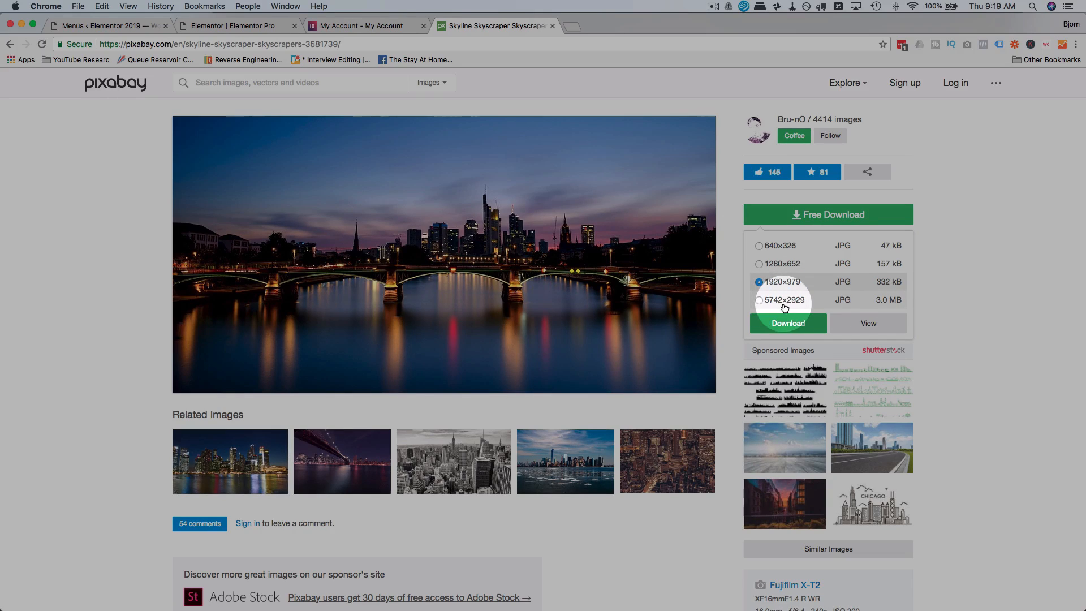
pyautogui.click(759, 299)
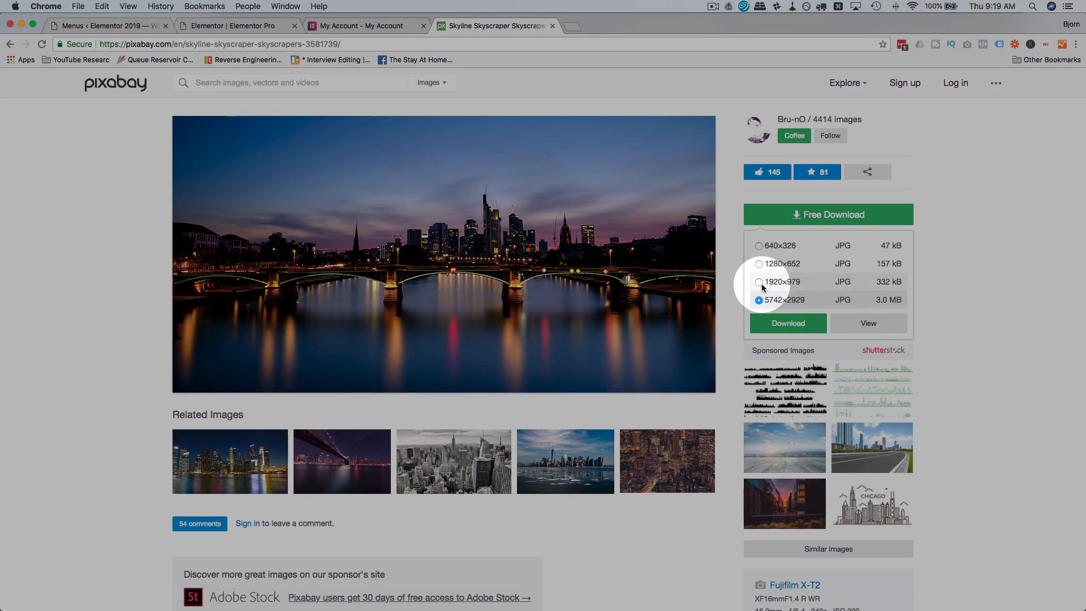
pyautogui.click(760, 281)
pyautogui.click(789, 325)
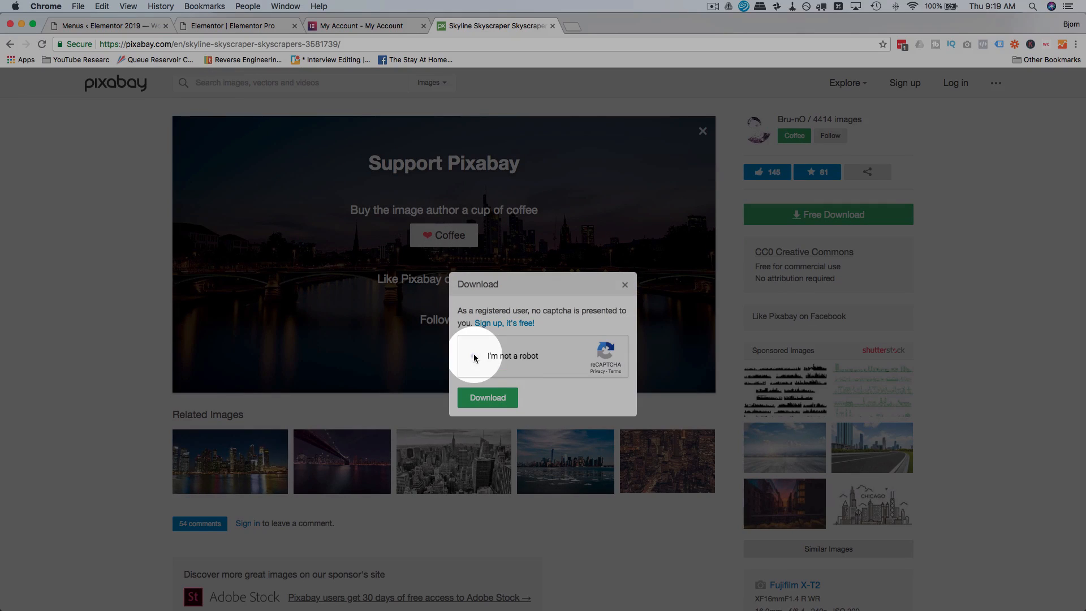
pyautogui.click(474, 357)
pyautogui.click(488, 397)
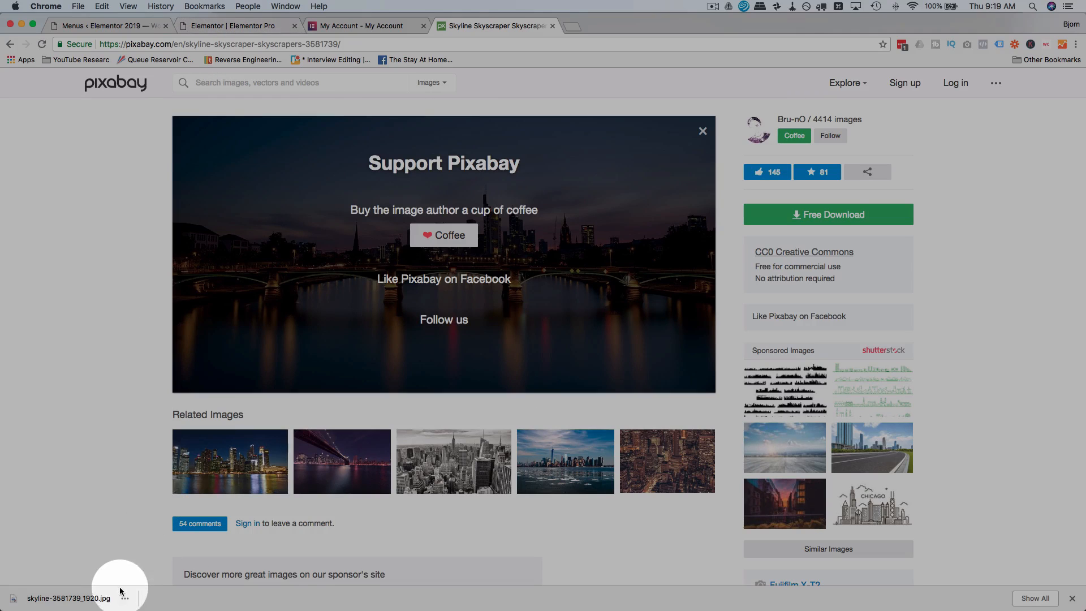
# Back in the Elementor editor, add a single-column section below the menu, stretched and with Full Width content.
pyautogui.click(211, 26)
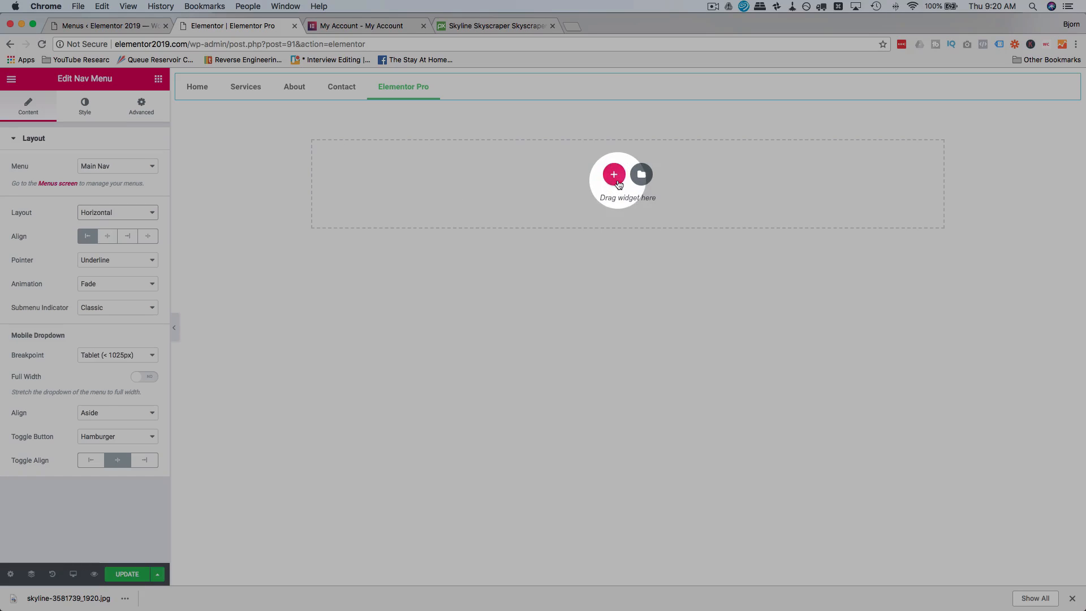
pyautogui.click(614, 175)
pyautogui.click(473, 209)
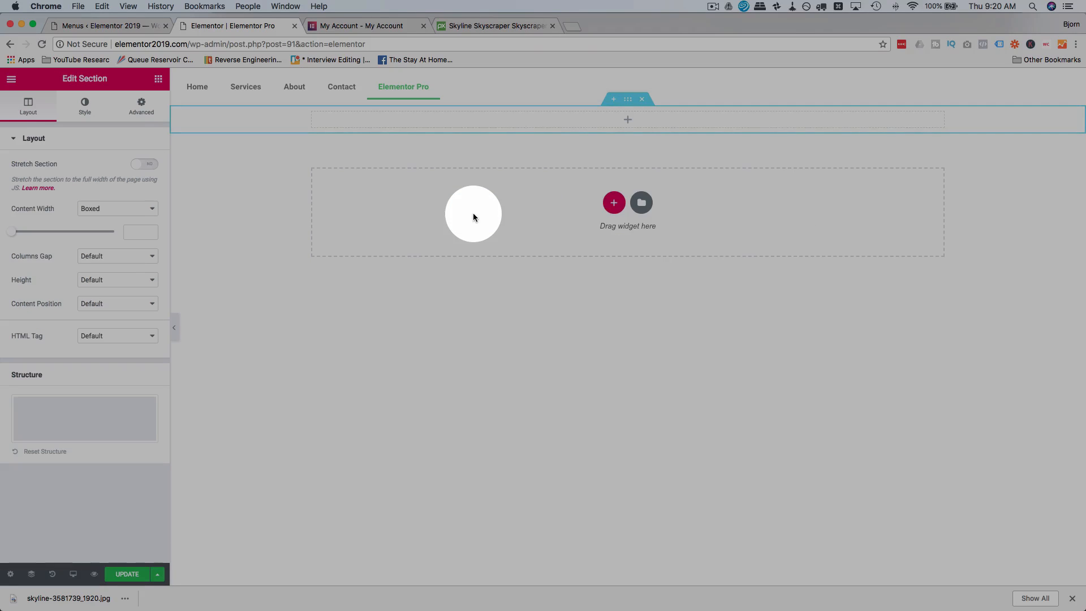
pyautogui.click(141, 165)
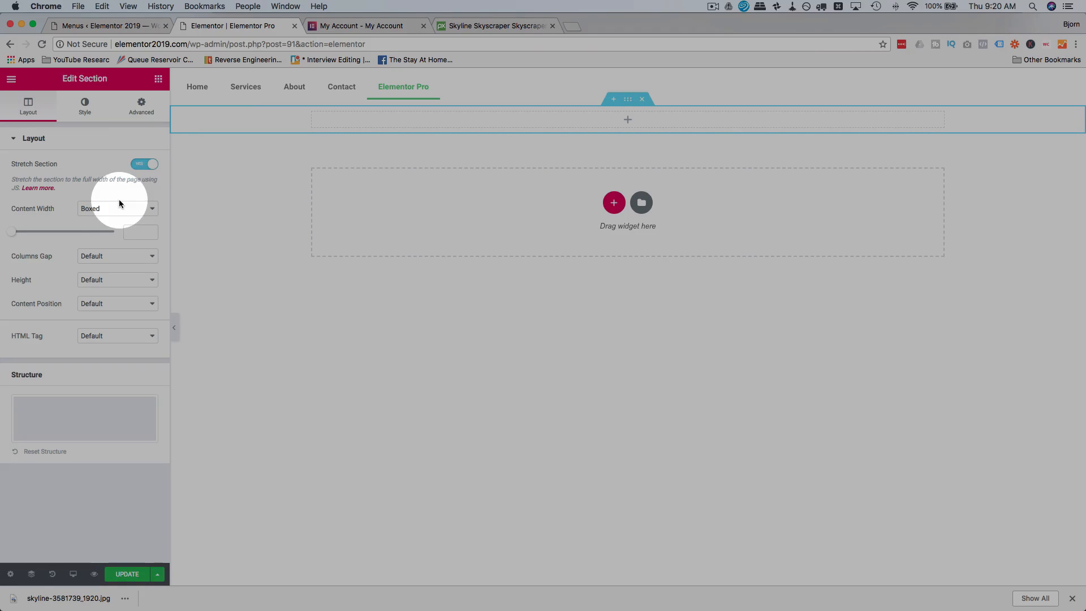
pyautogui.click(106, 217)
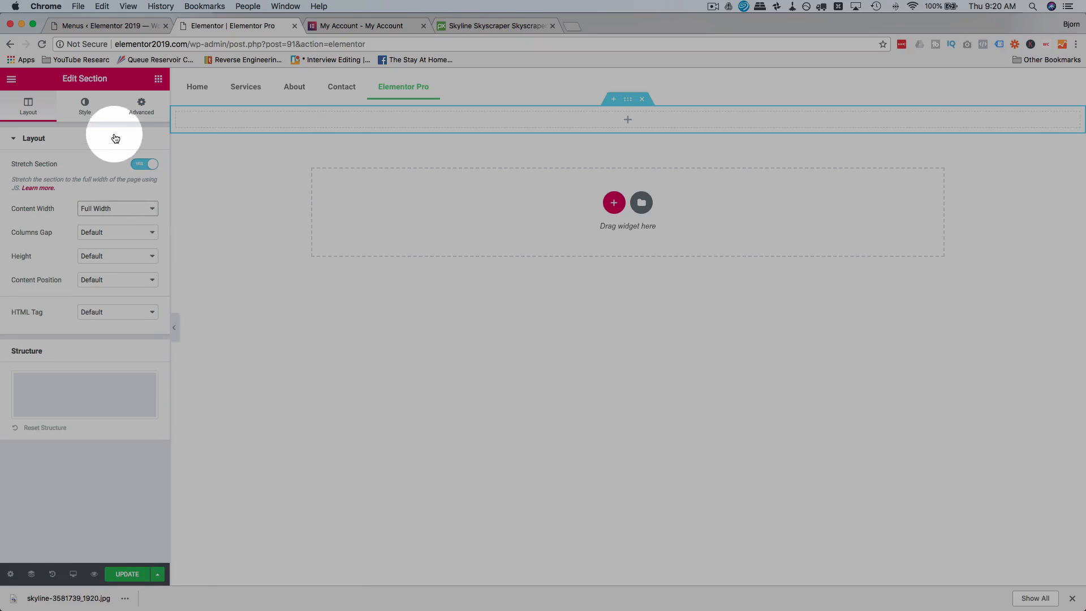
# Give the new section a classic background, uploading skyline-3581739_1920.jpg from the Downloads folder to the media library and inserting it as the image.
pyautogui.click(94, 114)
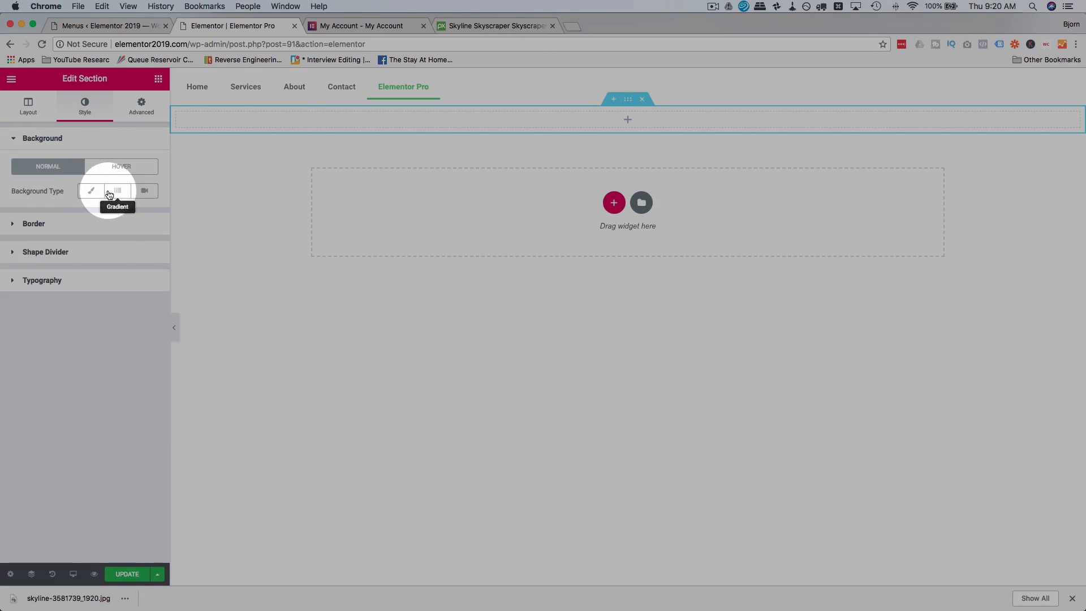
pyautogui.click(91, 194)
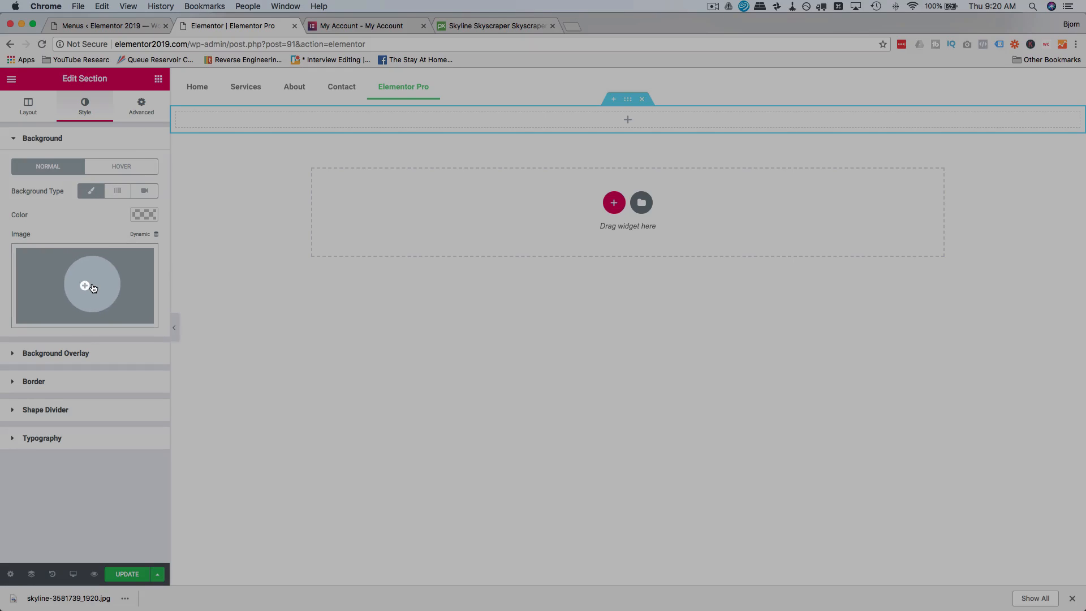
pyautogui.click(102, 289)
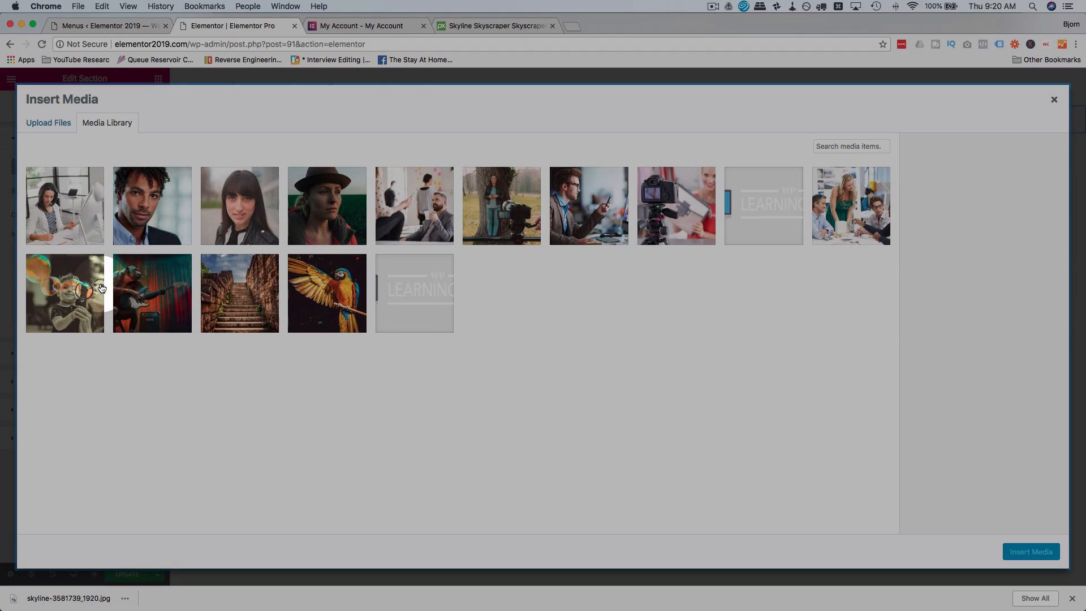
pyautogui.click(124, 600)
pyautogui.click(146, 568)
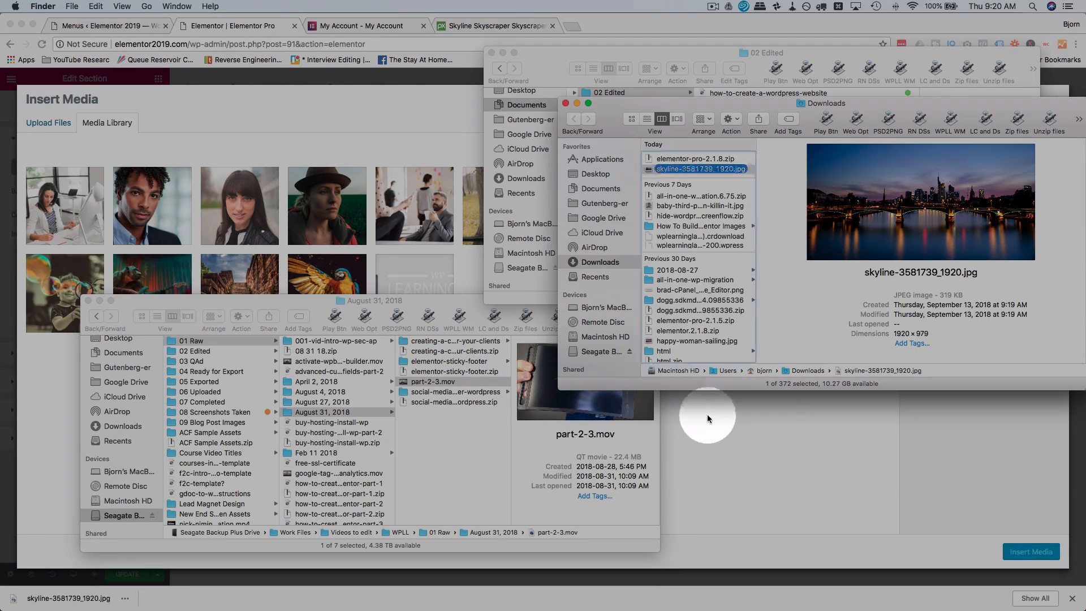
pyautogui.moveTo(701, 169); pyautogui.dragTo(707, 433)
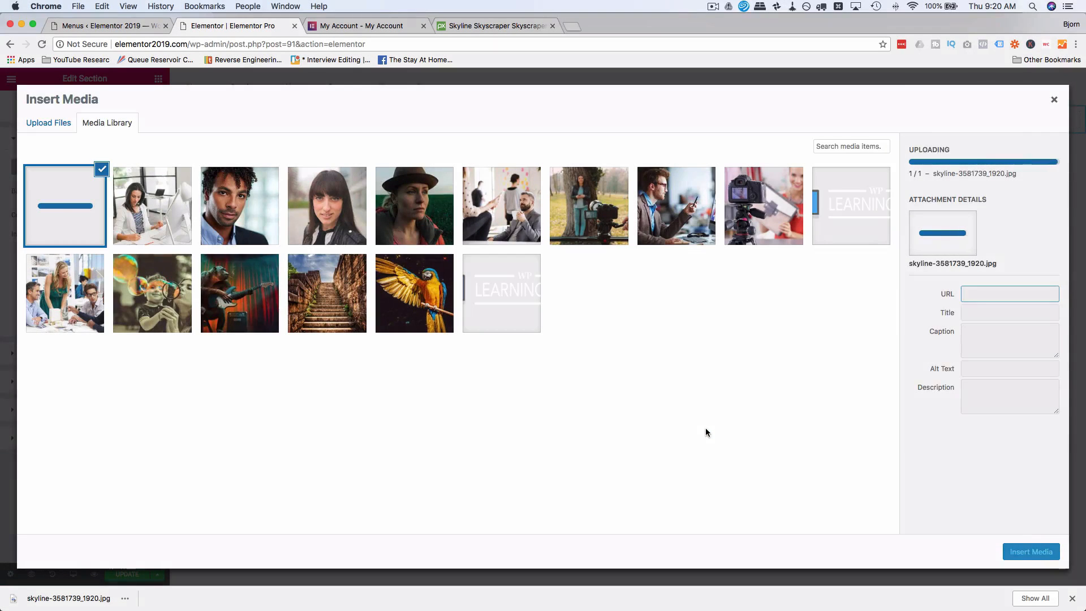
pyautogui.click(77, 210)
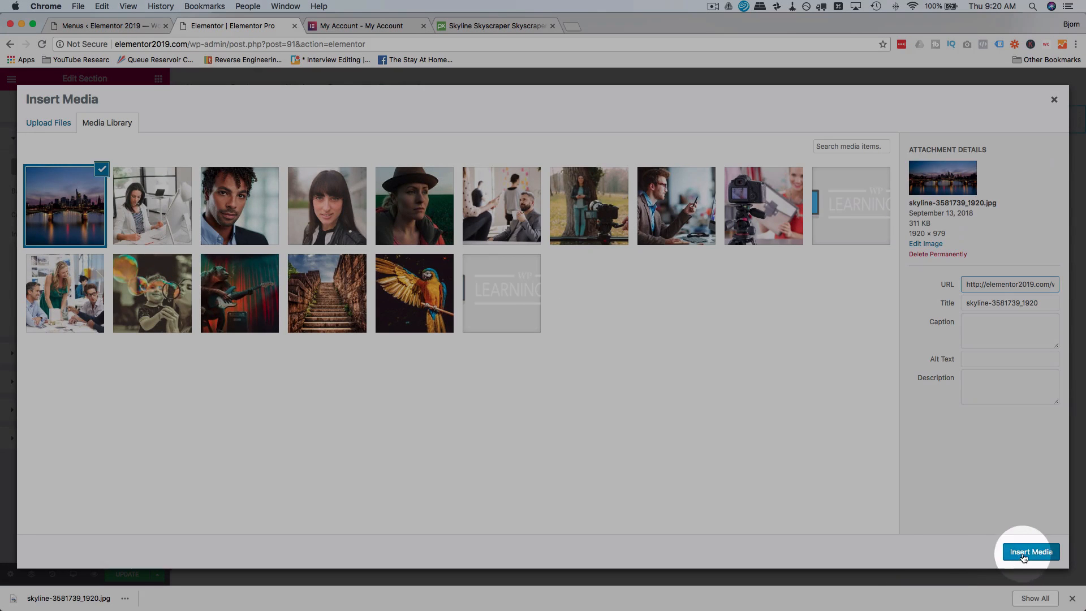
pyautogui.click(1028, 553)
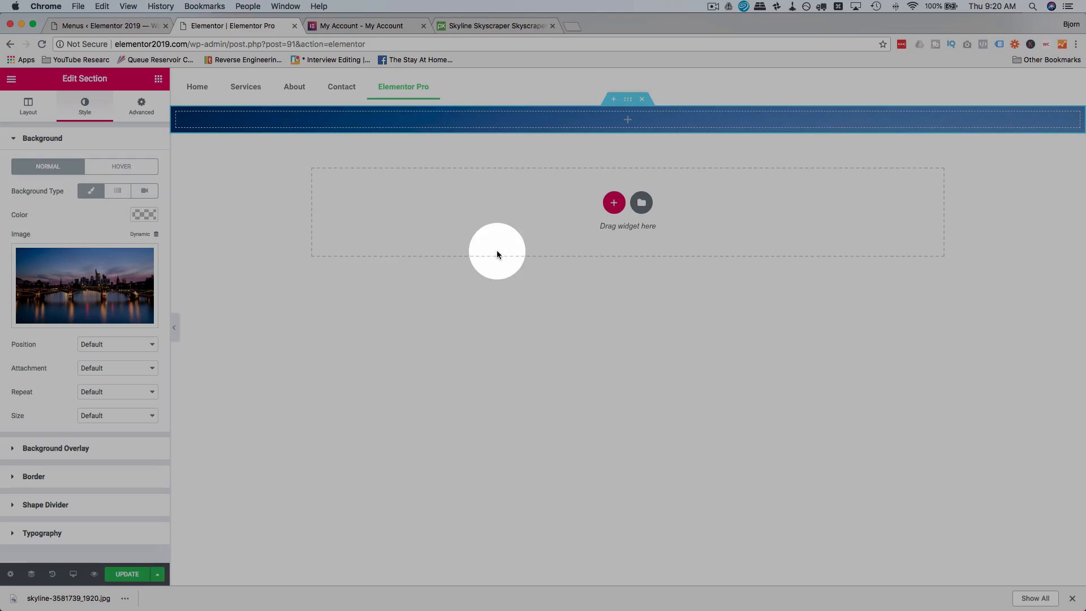
# Set the skyline section's height to Min Height with a minimum of about 732 px.
pyautogui.click(29, 107)
pyautogui.click(102, 257)
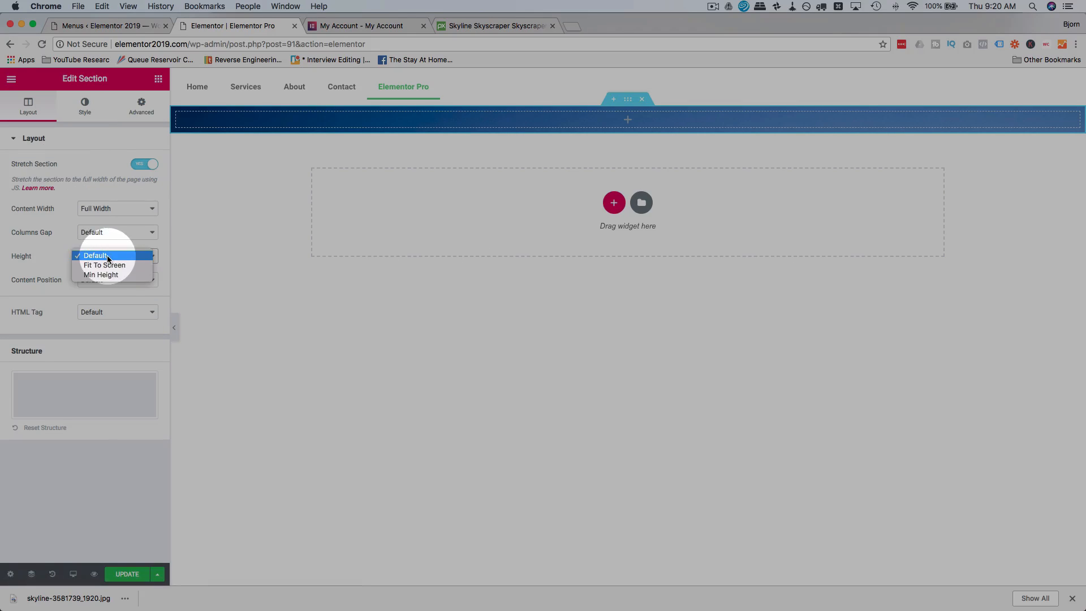
pyautogui.click(113, 275)
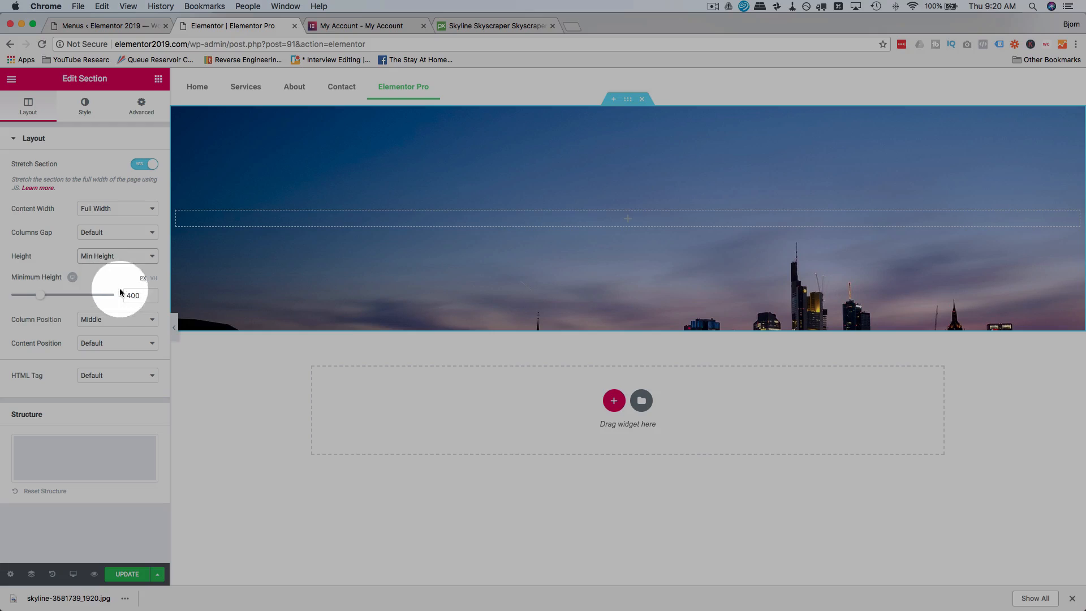
pyautogui.moveTo(42, 299); pyautogui.dragTo(66, 302)
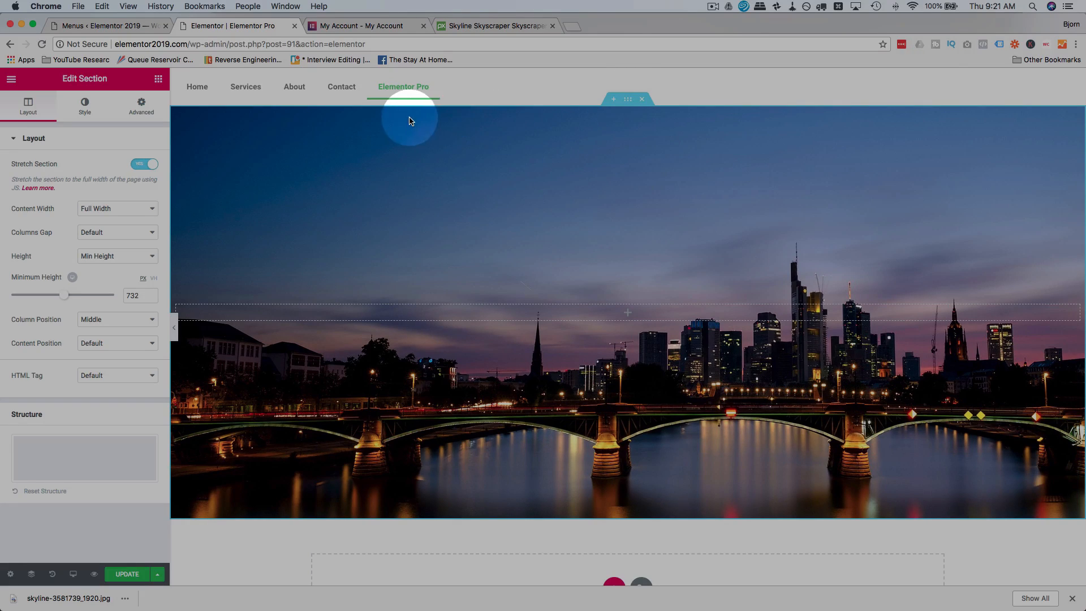
# Try top margins of -50 and -49 px on the skyline section to pull it up behind the menu.
pyautogui.click(144, 108)
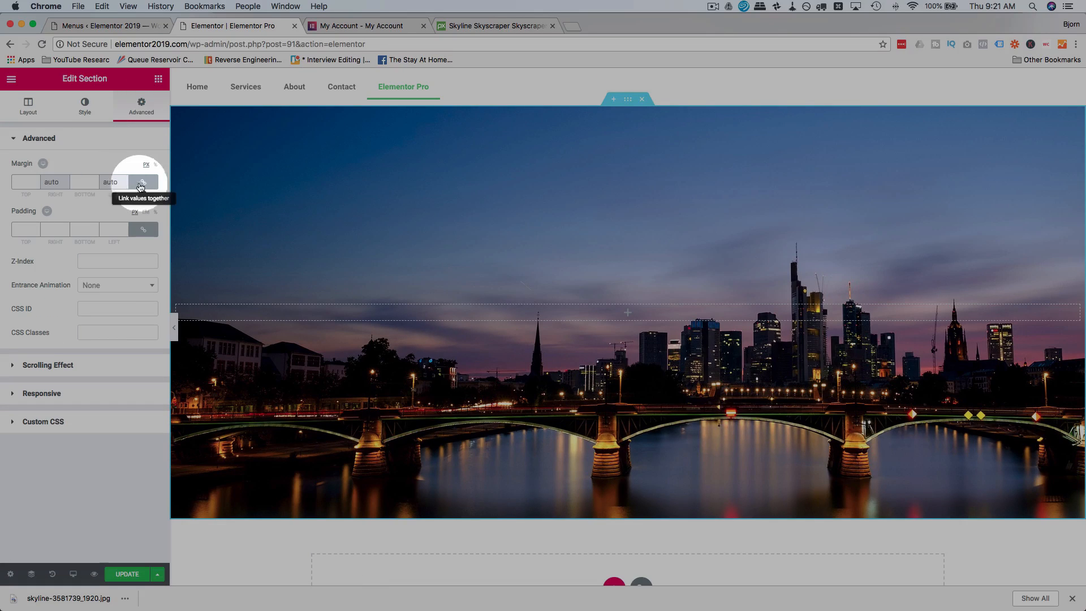
pyautogui.click(29, 180)
pyautogui.write('50')
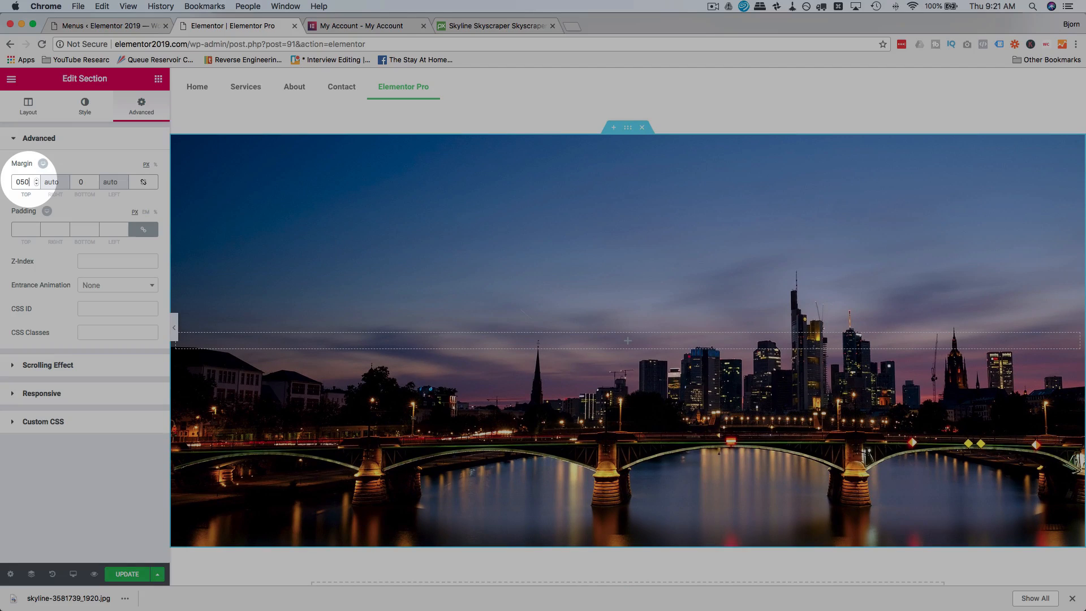
pyautogui.press('Left')
pyautogui.press('BackSpace')
pyautogui.write('-')
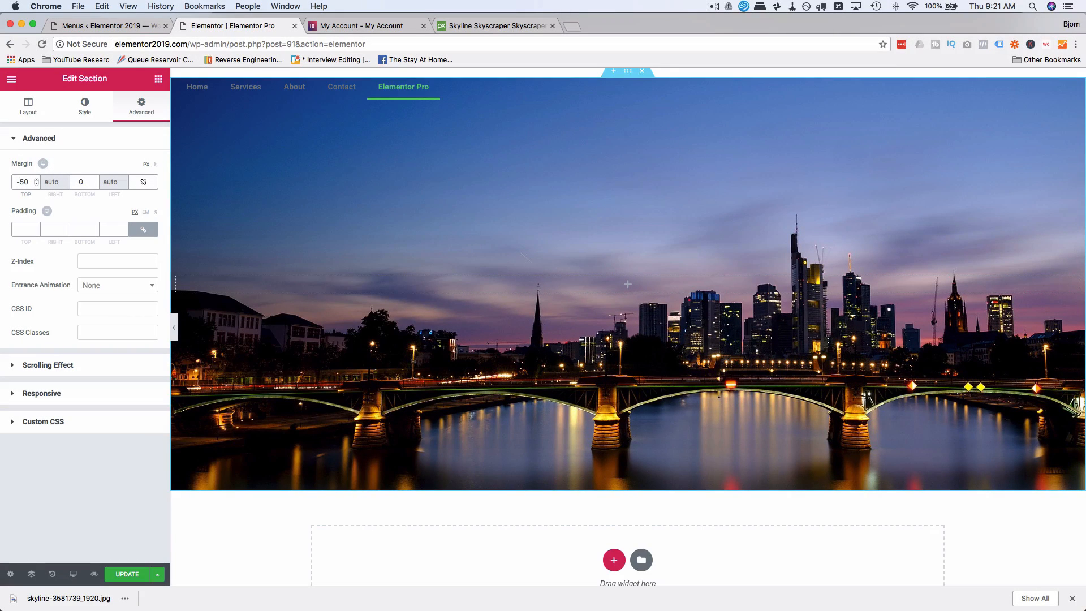
pyautogui.press('Up')
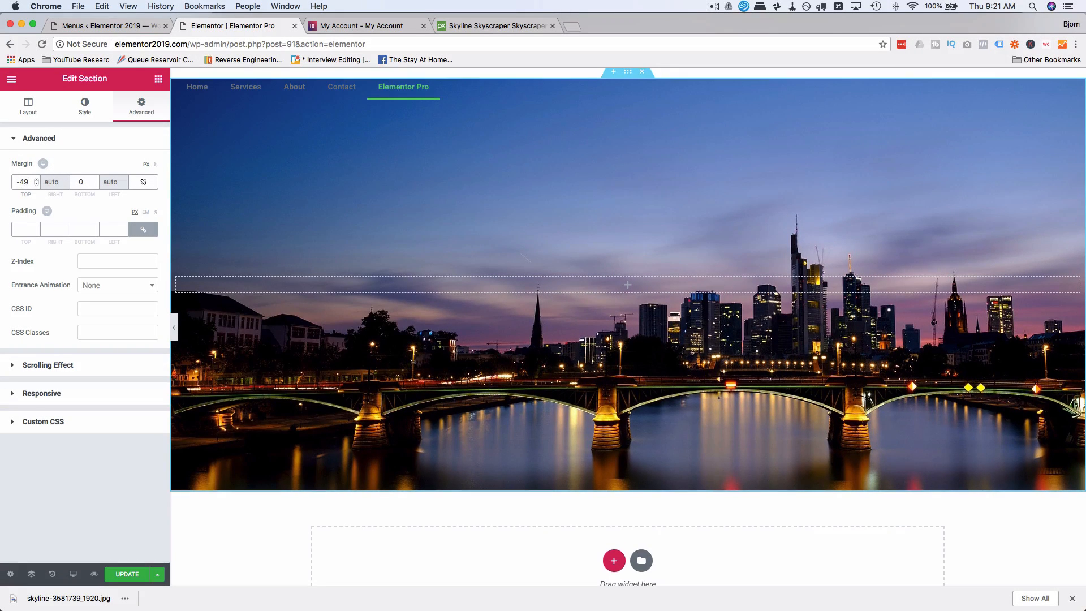
# Set the skyline section's top margin to -67 px so that it sits fully behind the menu.
pyautogui.press('BackSpace')
pyautogui.press('BackSpace')
pyautogui.press('BackSpace')
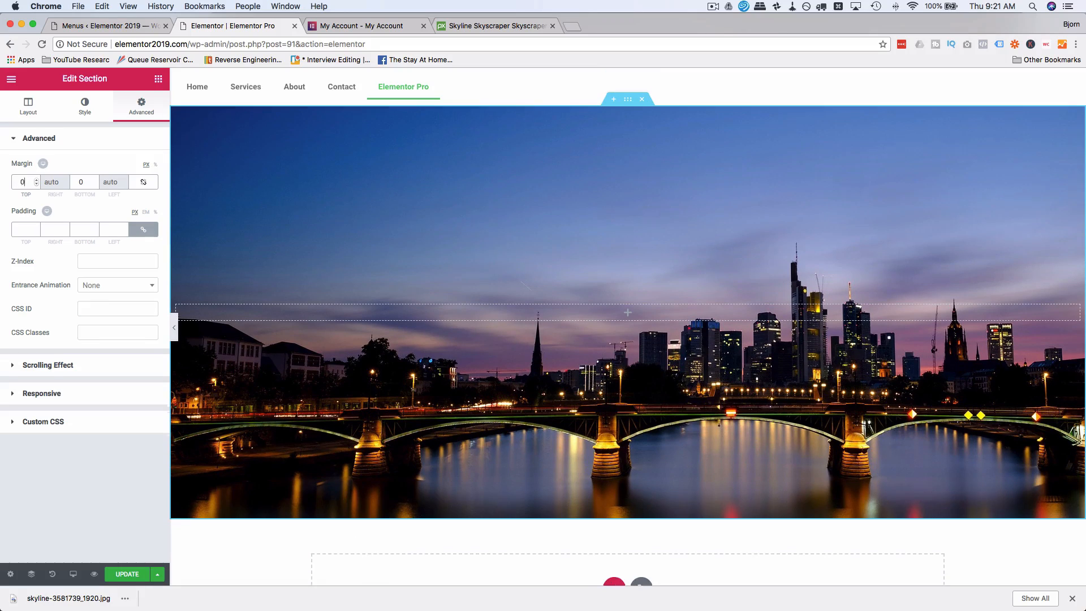
pyautogui.write('60')
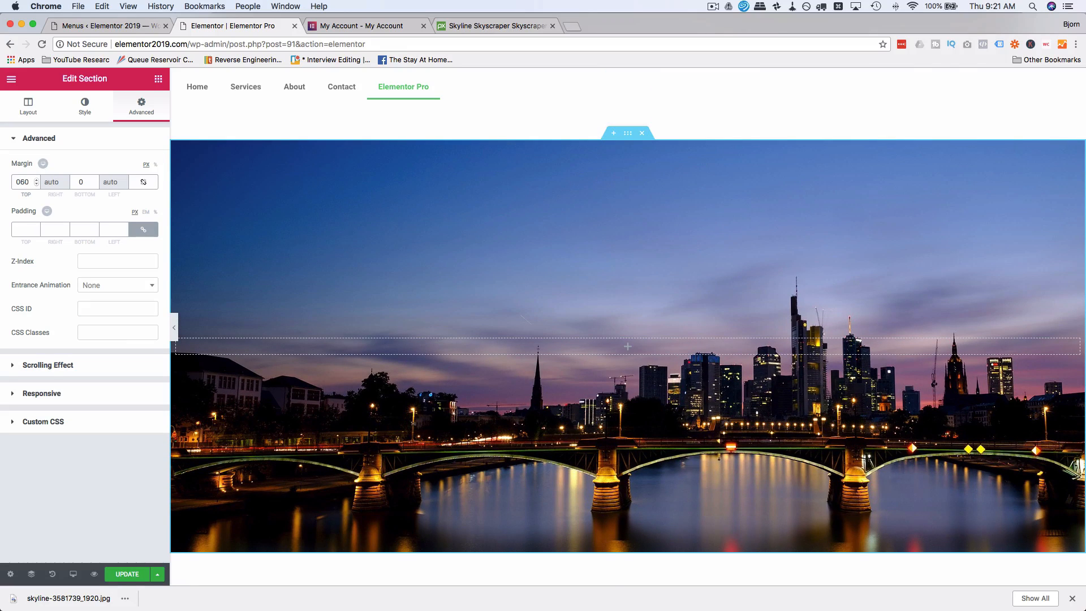
pyautogui.press('Left')
pyautogui.press('Left')
pyautogui.press('BackSpace')
pyautogui.write('-')
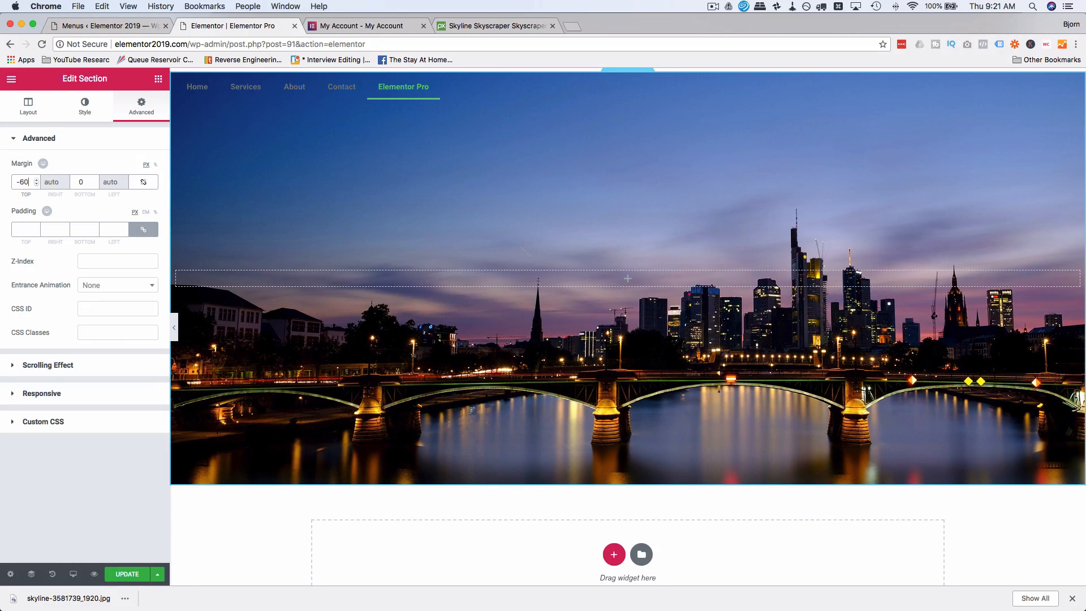
pyautogui.press('BackSpace')
pyautogui.write('7')
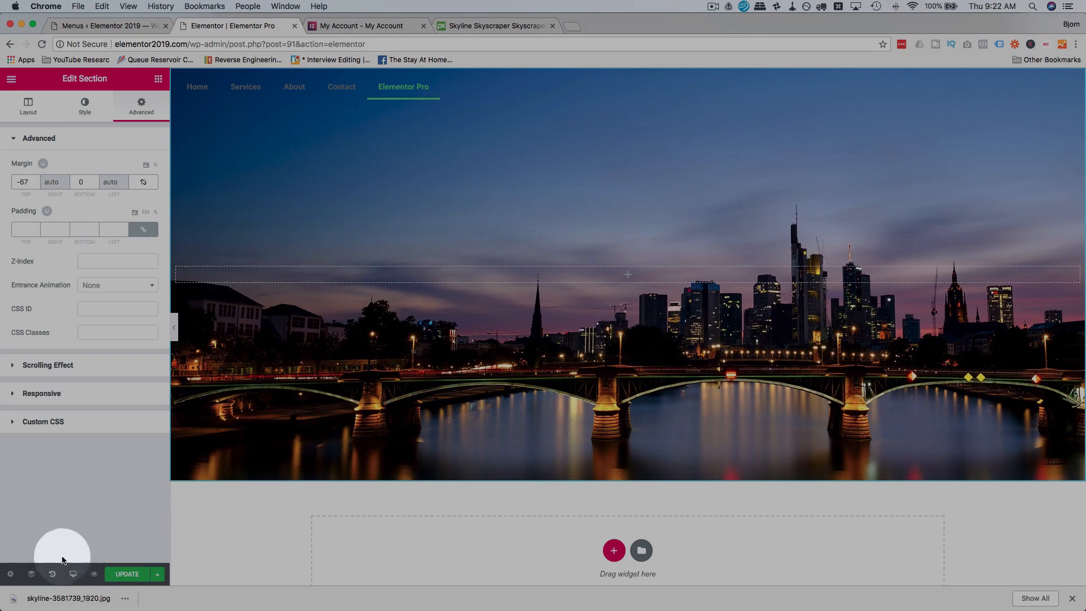
# In the Navigator, rename the menu's section as Navigation and the skyline section as Header Image.
pyautogui.click(31, 576)
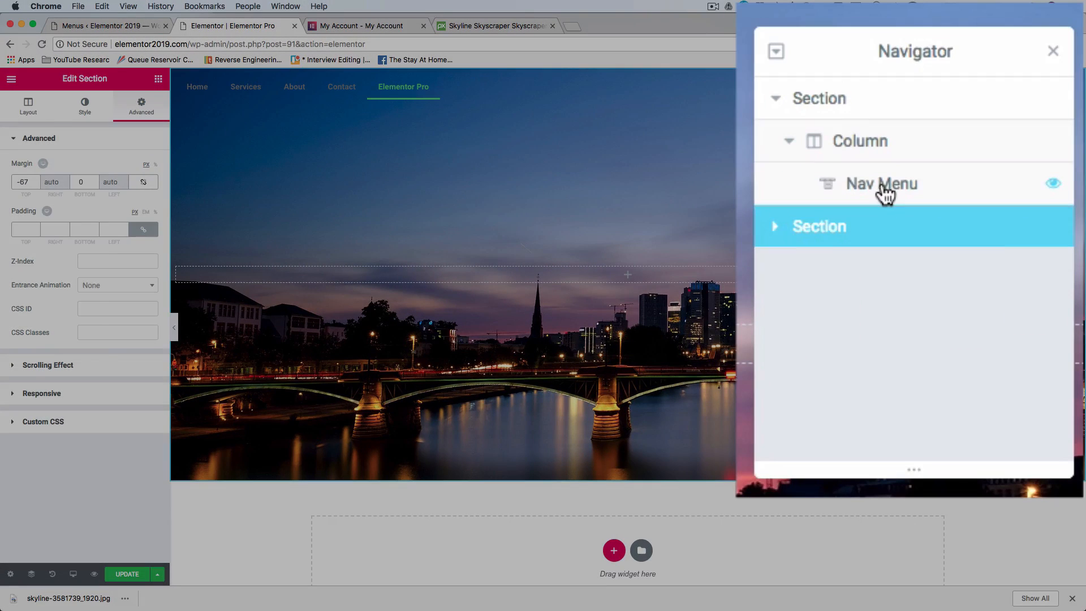
pyautogui.click(981, 207)
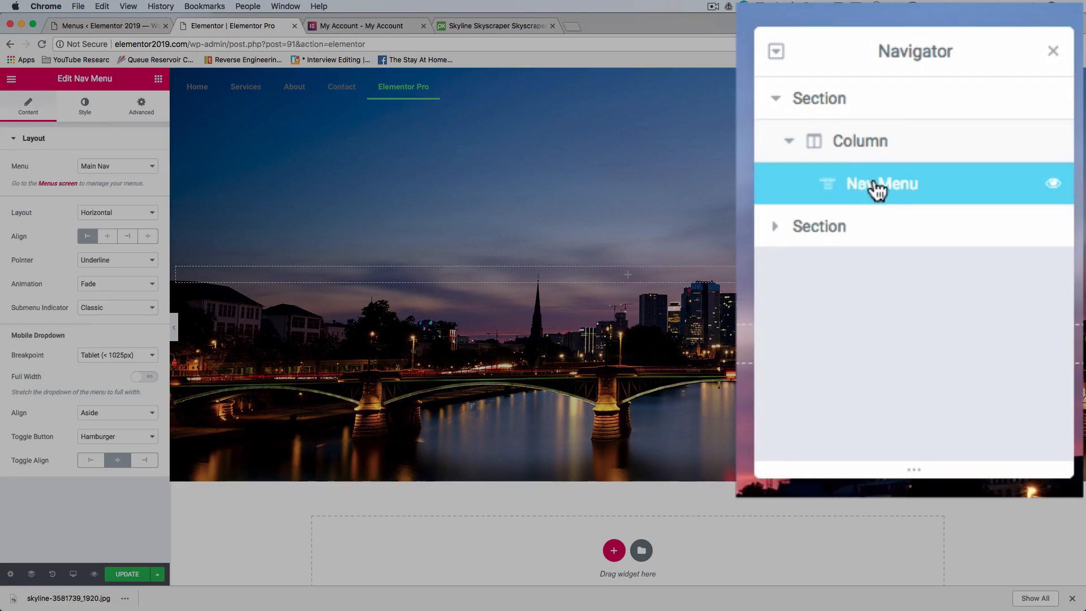
pyautogui.doubleClick(820, 107)
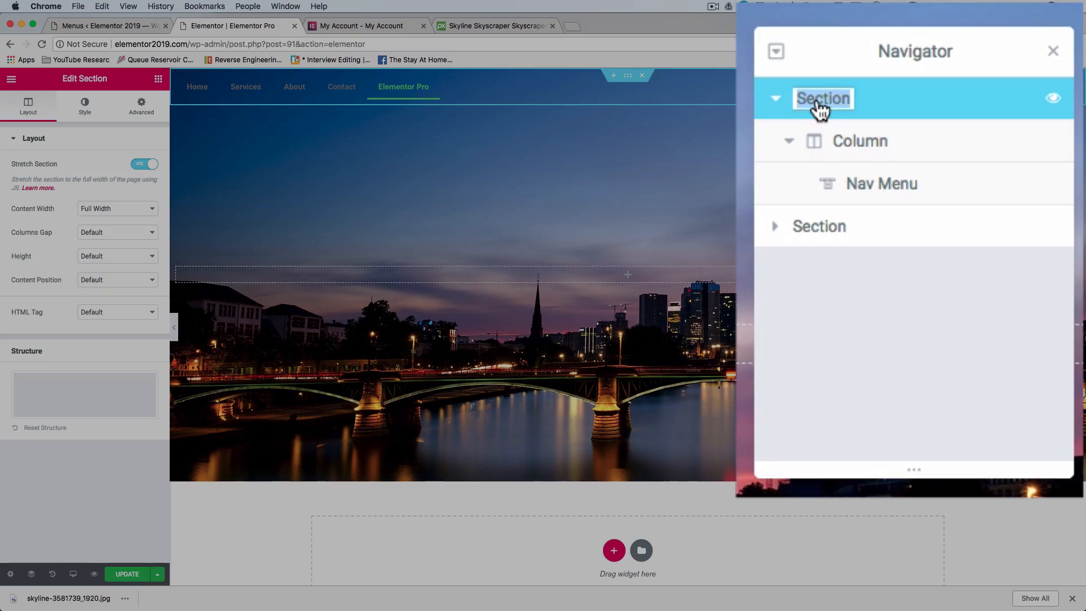
pyautogui.write('Naviga')
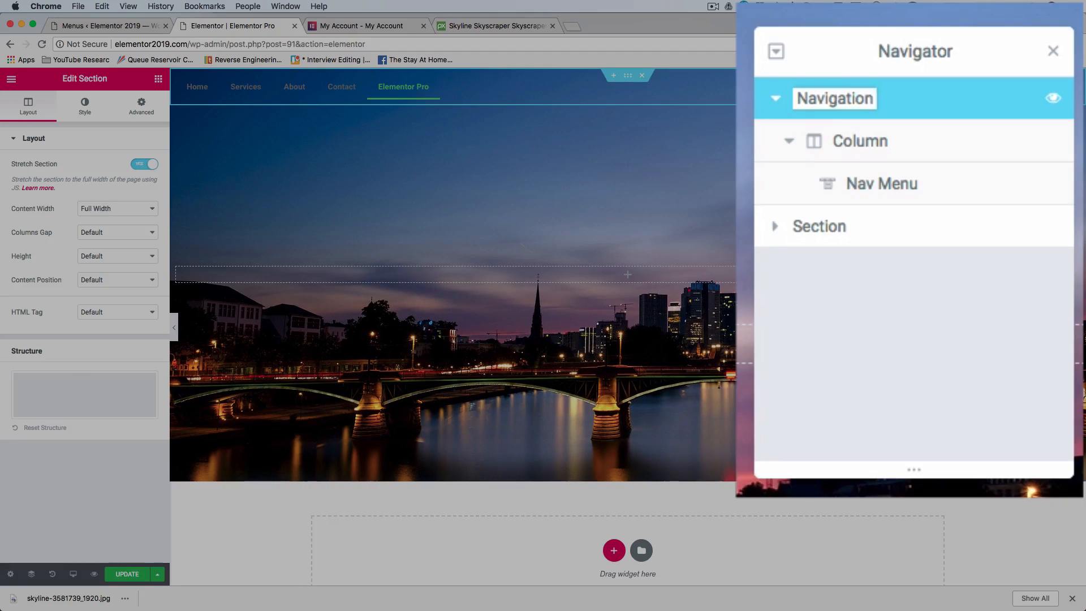
pyautogui.doubleClick(824, 236)
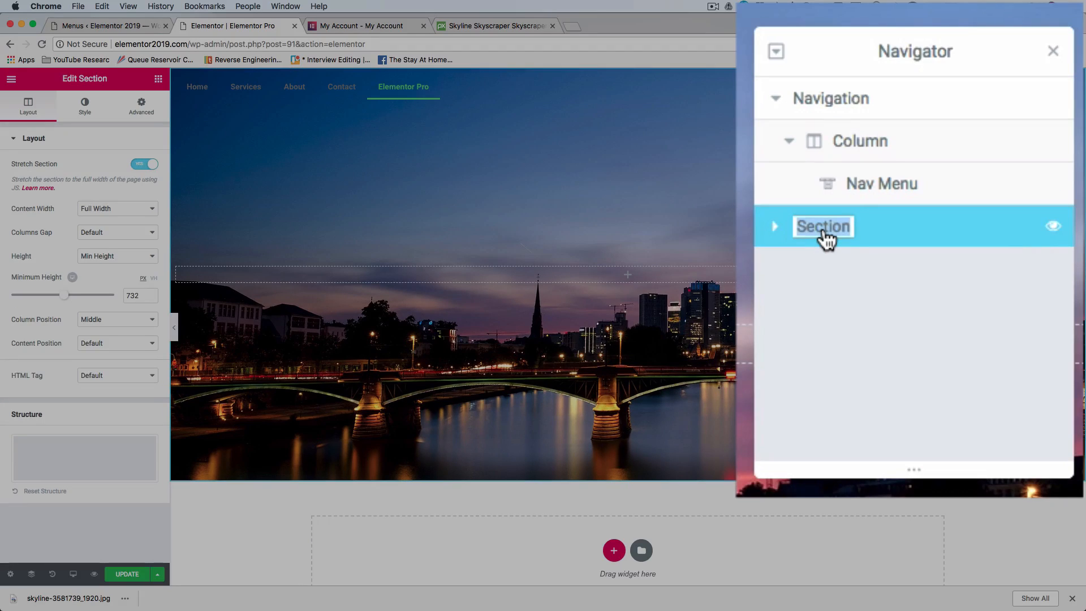
pyautogui.write('Header Image')
pyautogui.press('Return')
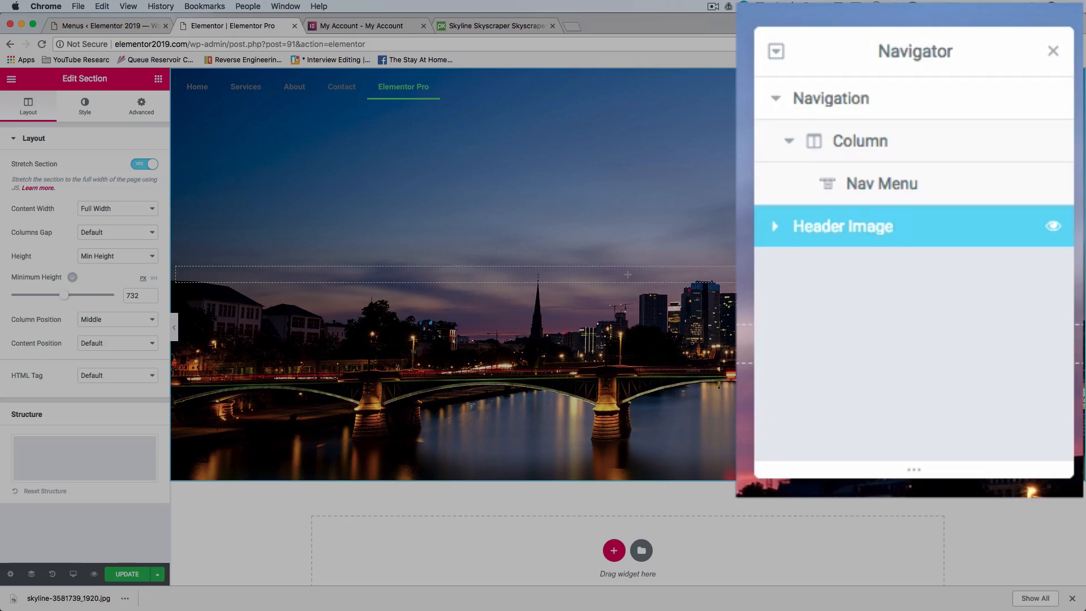
# Switch between the Navigation and Header Image sections in the Navigator, and collapse and re-expand the Navigation entry.
pyautogui.click(826, 101)
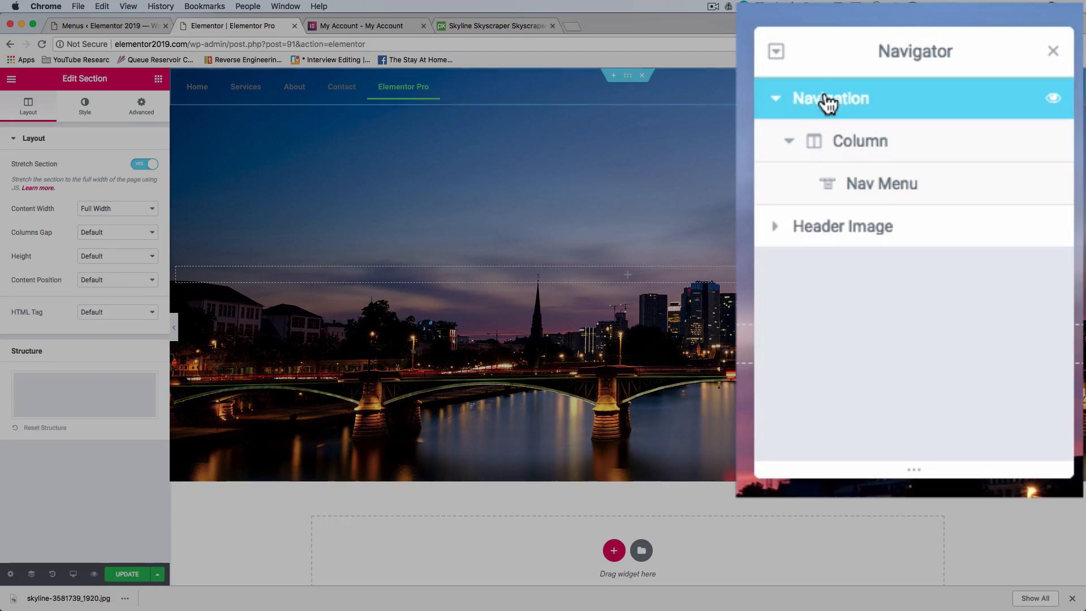
pyautogui.click(908, 232)
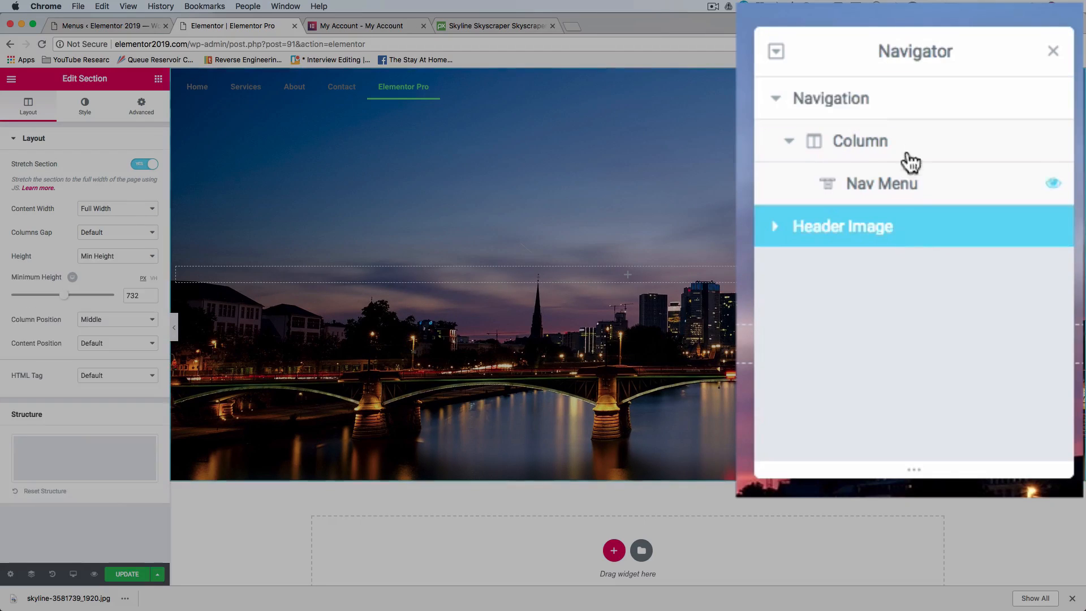
pyautogui.click(924, 99)
pyautogui.click(905, 226)
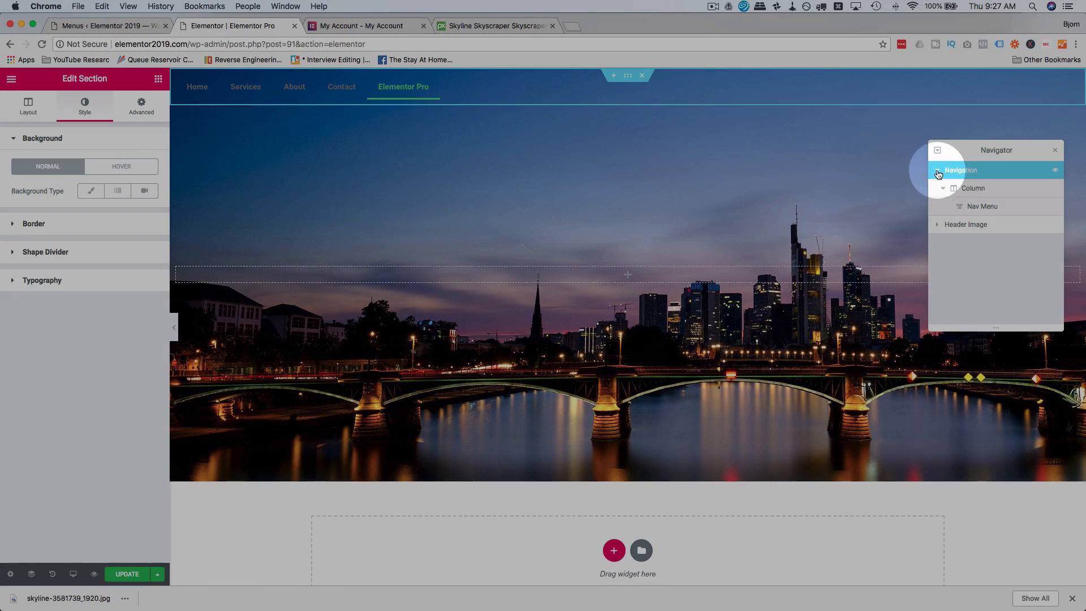
pyautogui.click(937, 170)
pyautogui.click(937, 170)
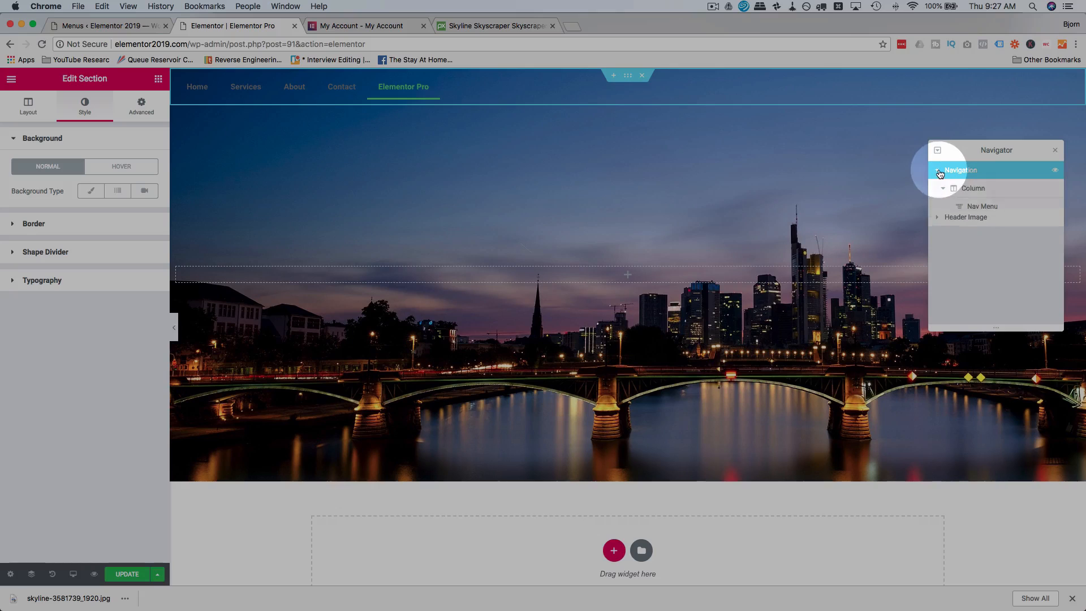
# Select the Nav Menu through the Navigator, check its layout options, and set its pointer to Double Line after trying Overline.
pyautogui.click(999, 211)
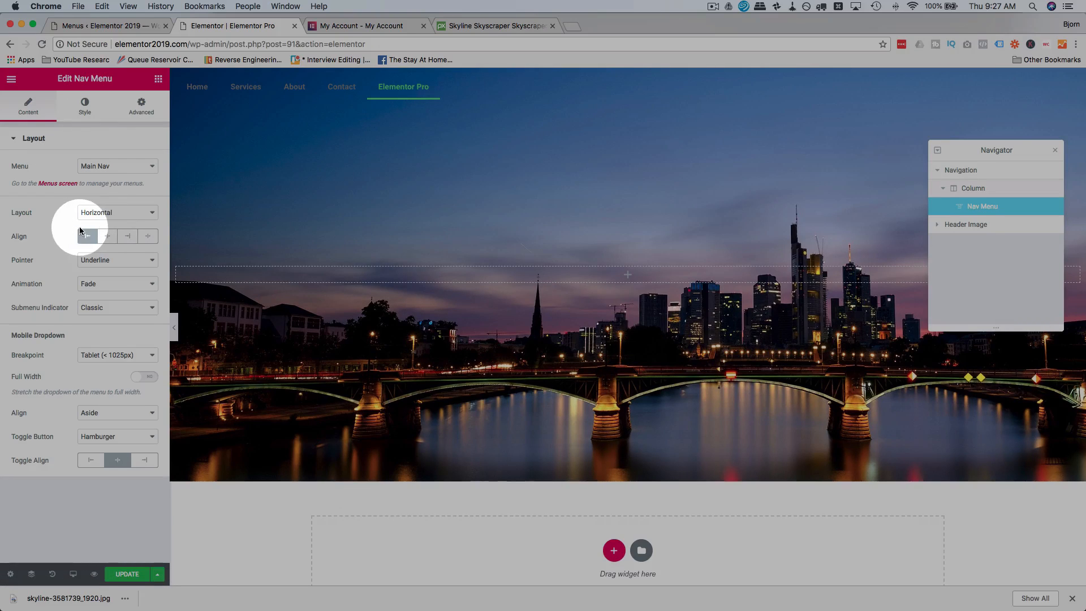
pyautogui.click(111, 213)
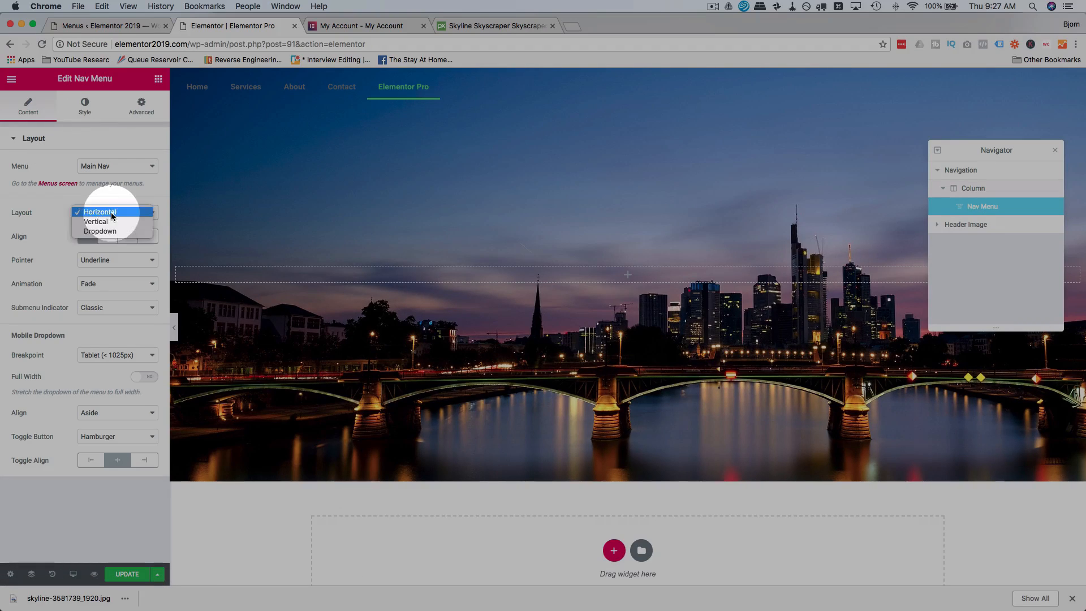
pyautogui.click(57, 230)
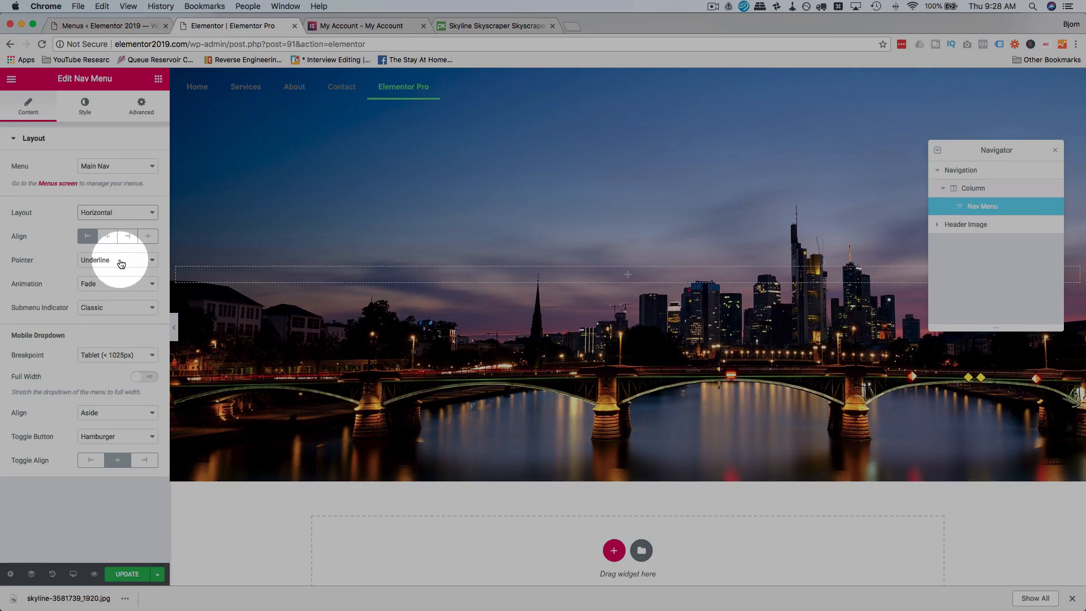
pyautogui.click(138, 261)
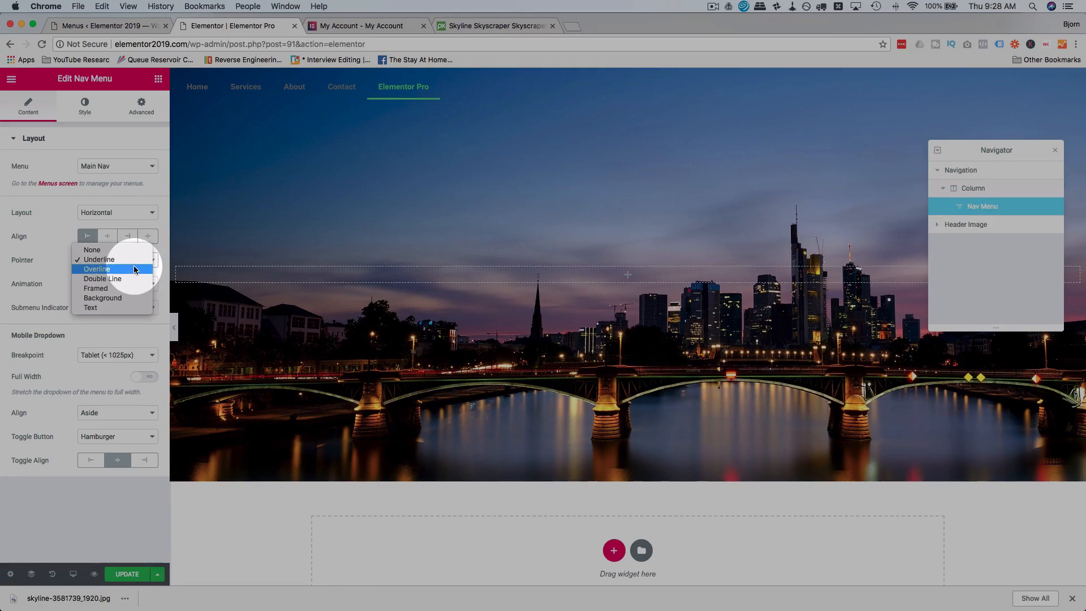
pyautogui.click(134, 268)
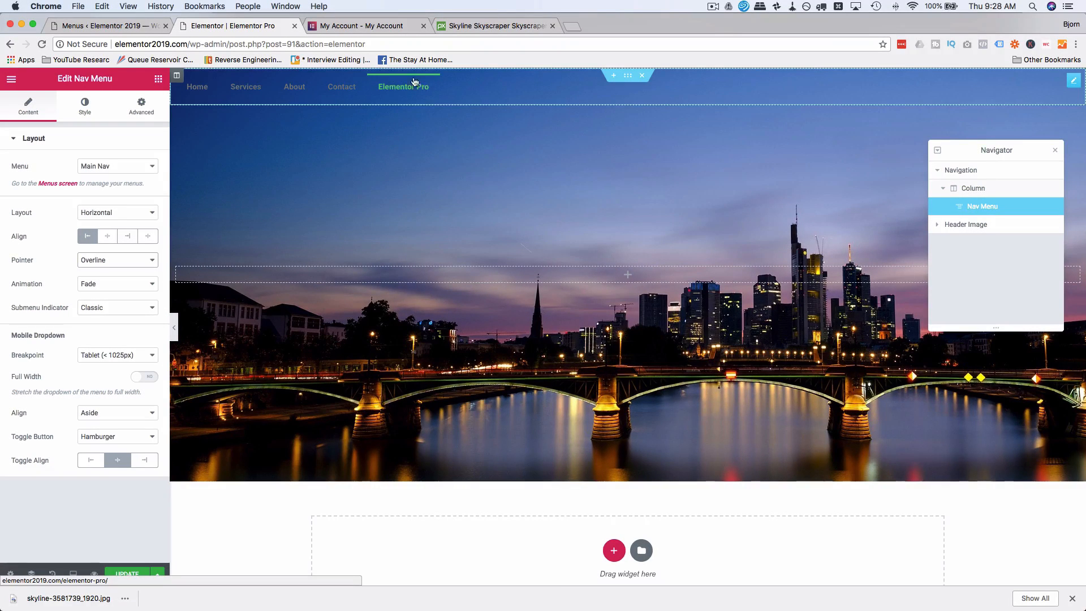
pyautogui.click(128, 259)
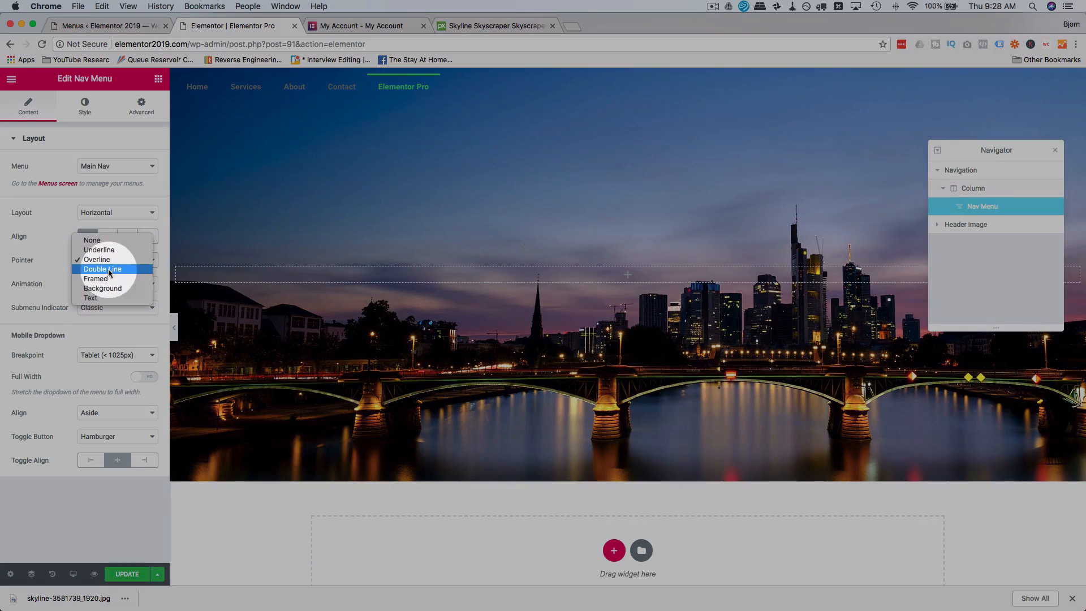
pyautogui.click(107, 269)
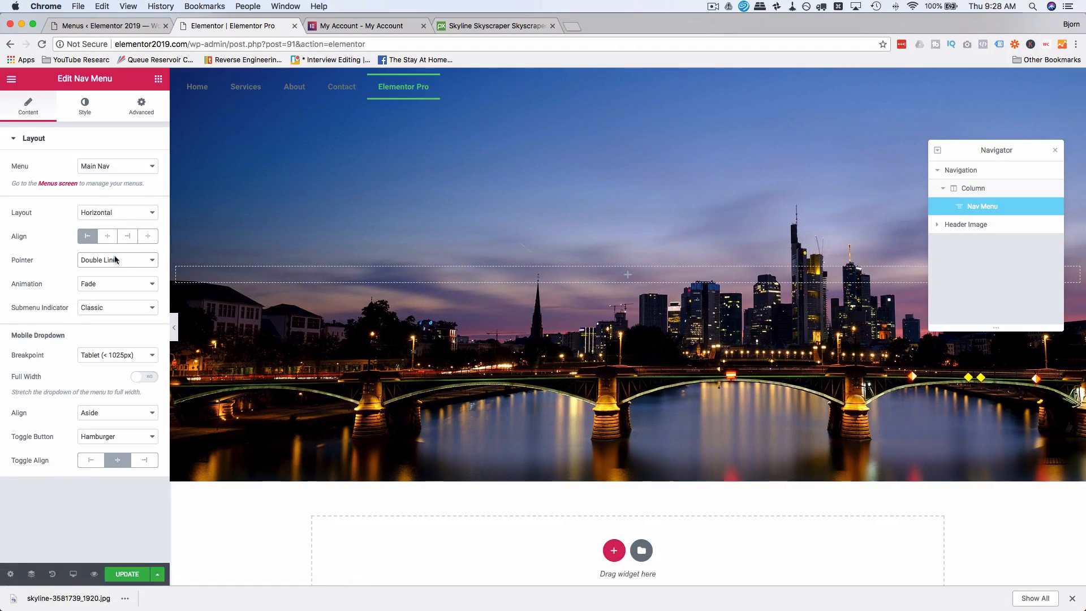
# Try the Framed and Background pointer styles on the Nav Menu.
pyautogui.click(114, 259)
pyautogui.click(113, 269)
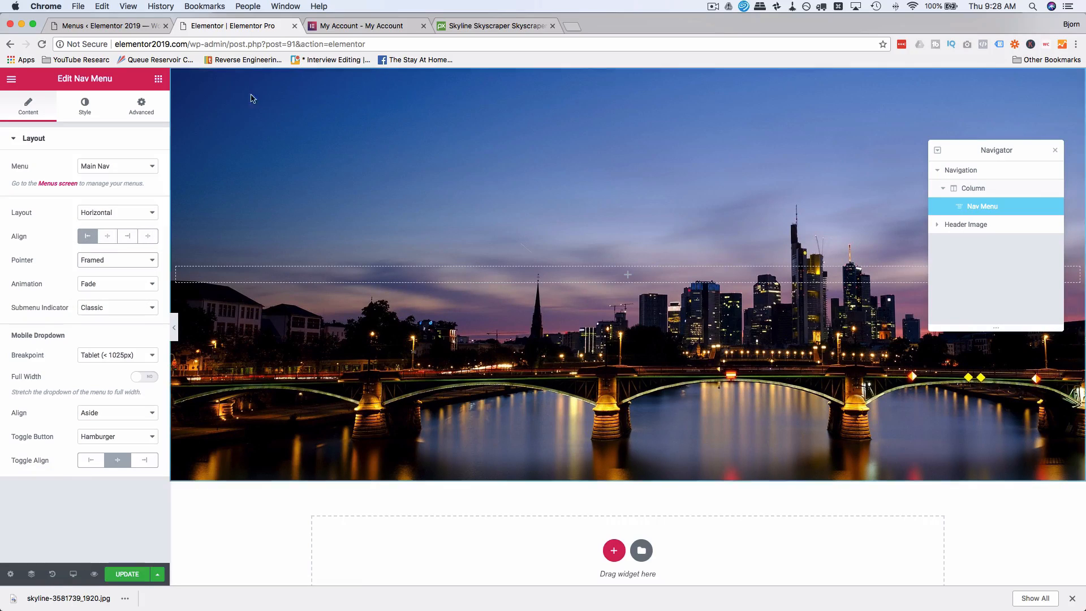
pyautogui.click(110, 265)
pyautogui.click(108, 267)
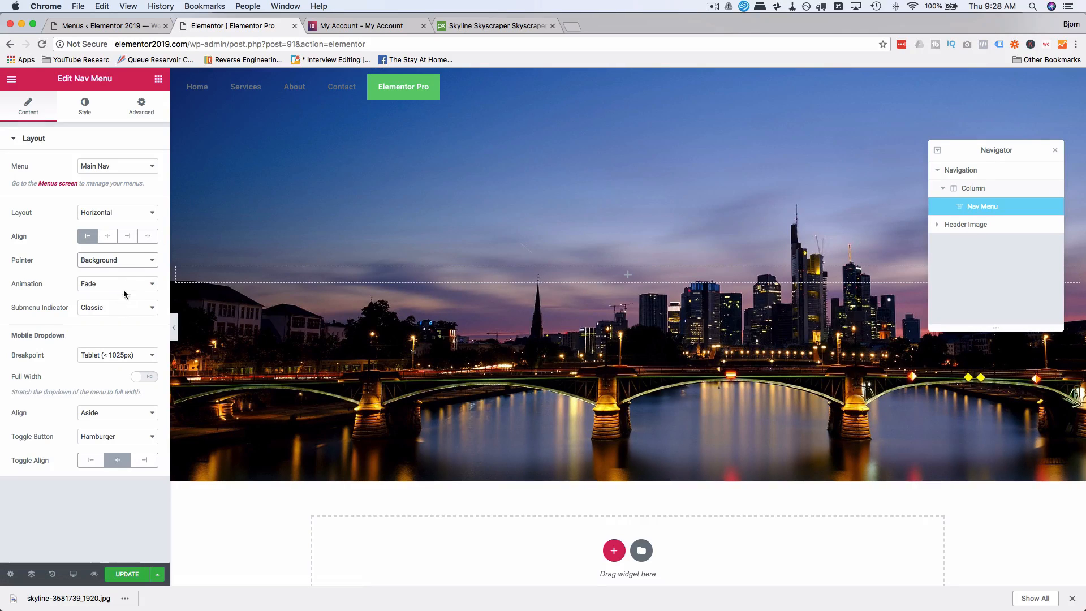
# Try the Text pointer on the Nav Menu with the None and Float animations.
pyautogui.click(114, 260)
pyautogui.click(110, 272)
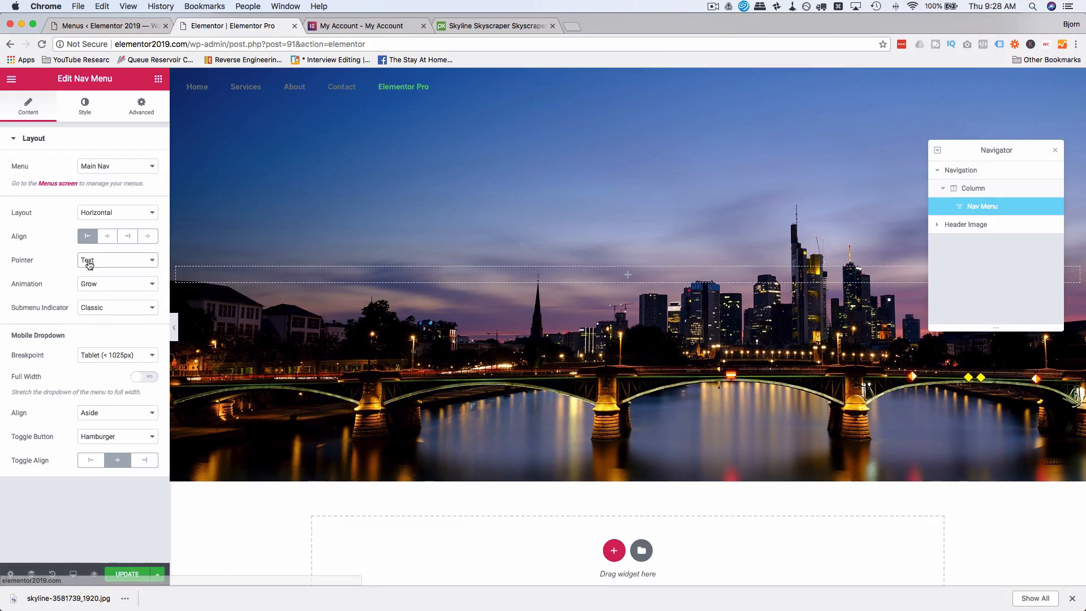
pyautogui.click(99, 286)
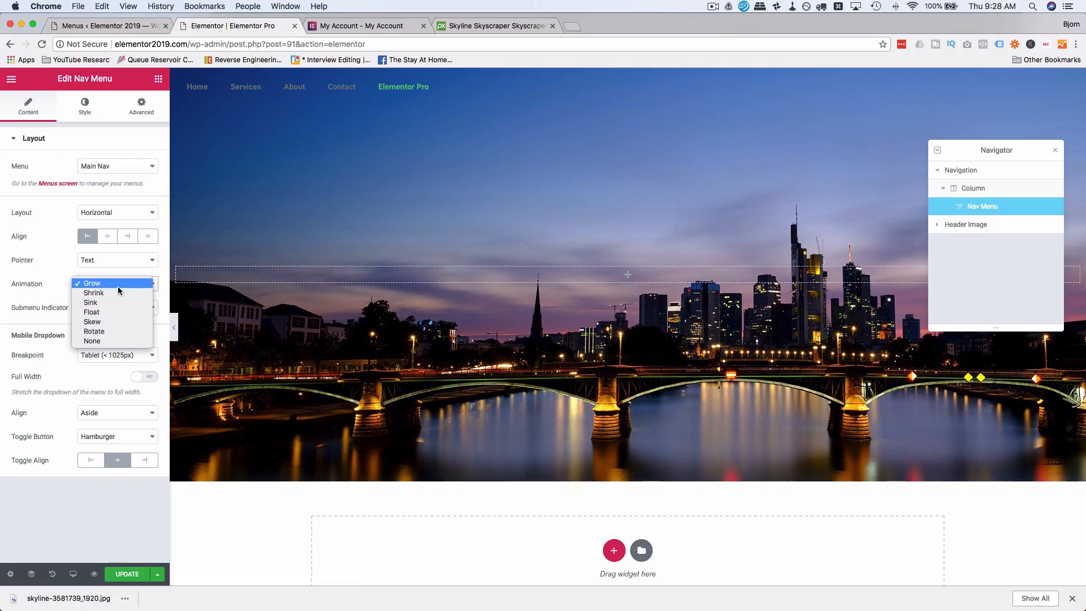
pyautogui.click(107, 342)
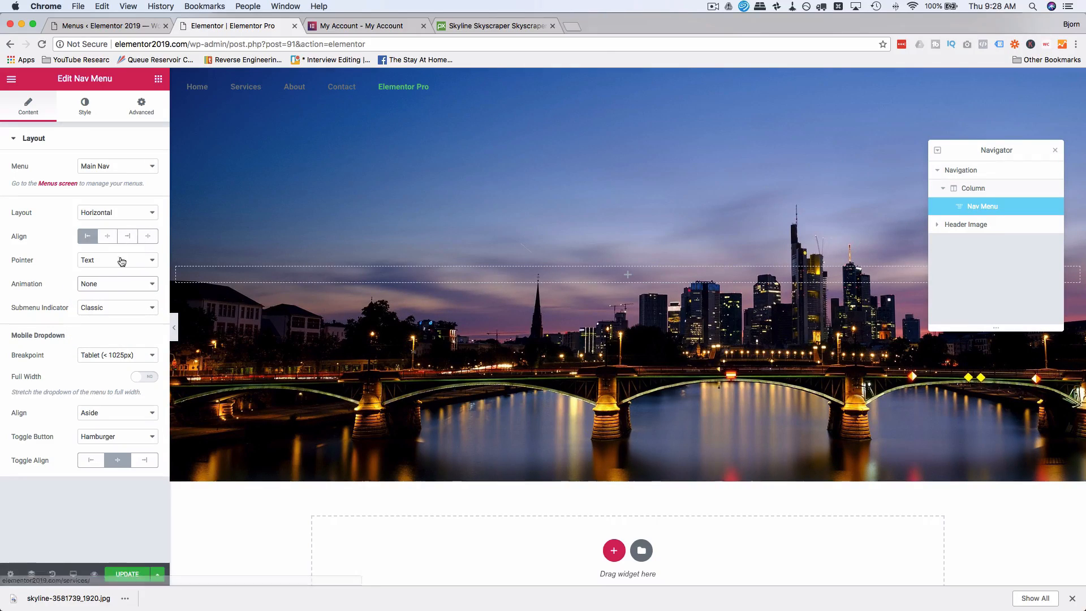
pyautogui.click(112, 284)
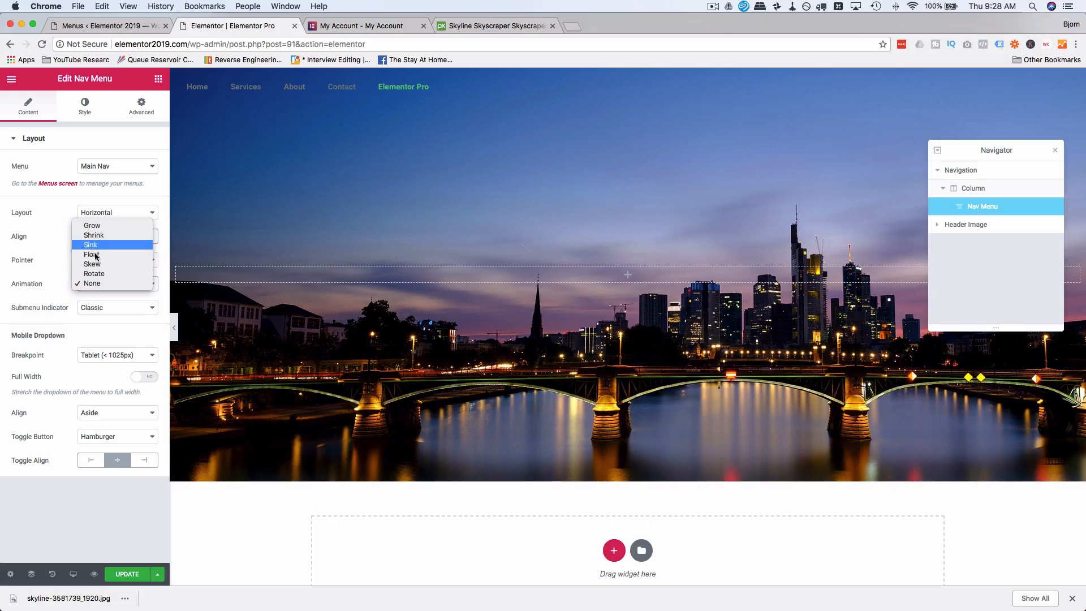
pyautogui.click(93, 254)
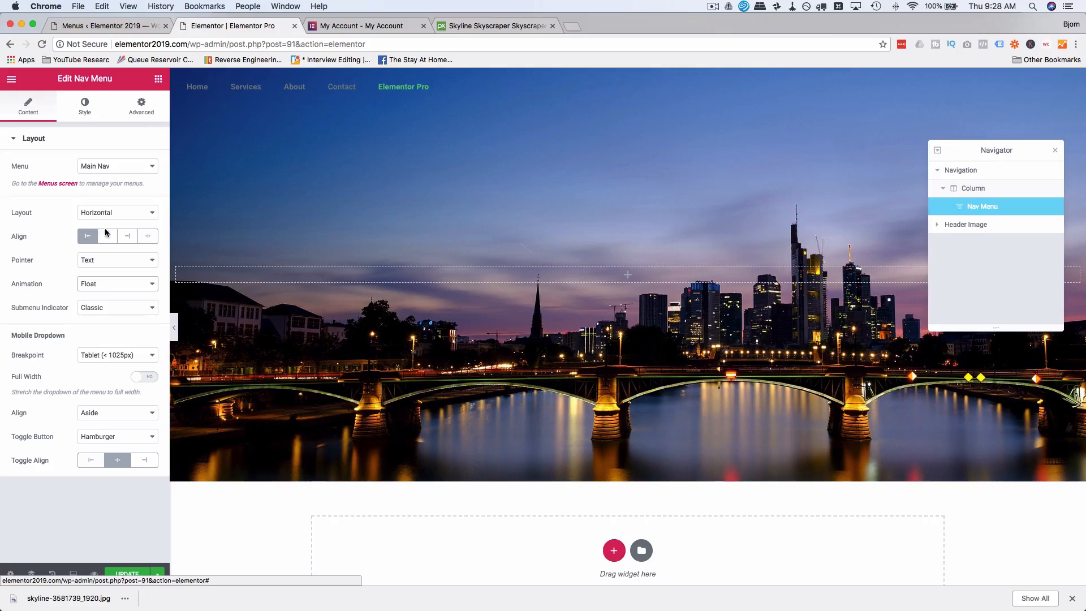
# Set the Nav Menu's pointer to Framed with the Draw animation after trying Underline.
pyautogui.click(92, 260)
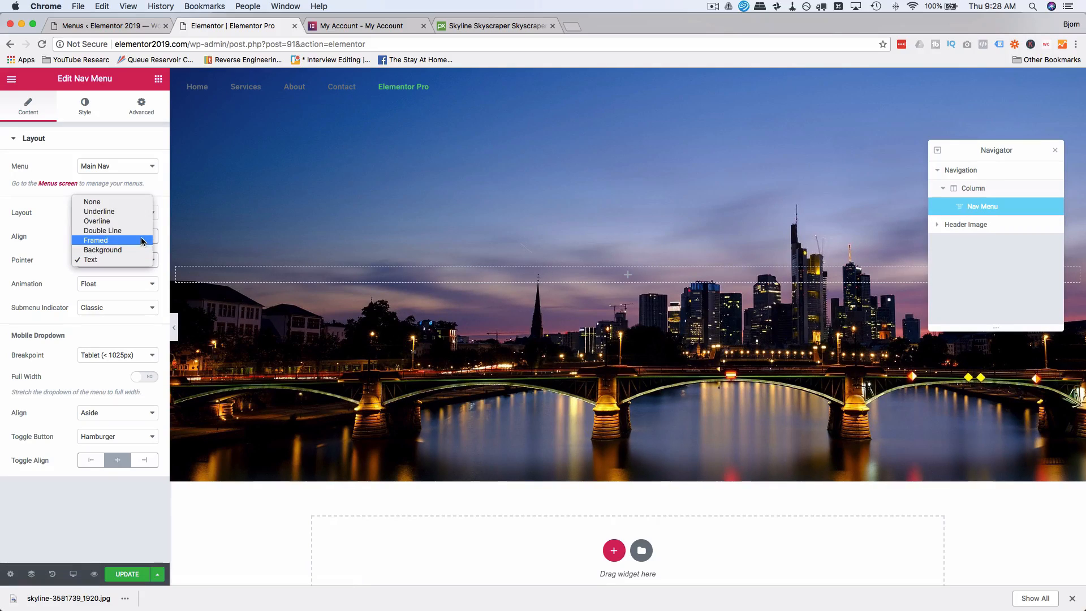
pyautogui.click(122, 211)
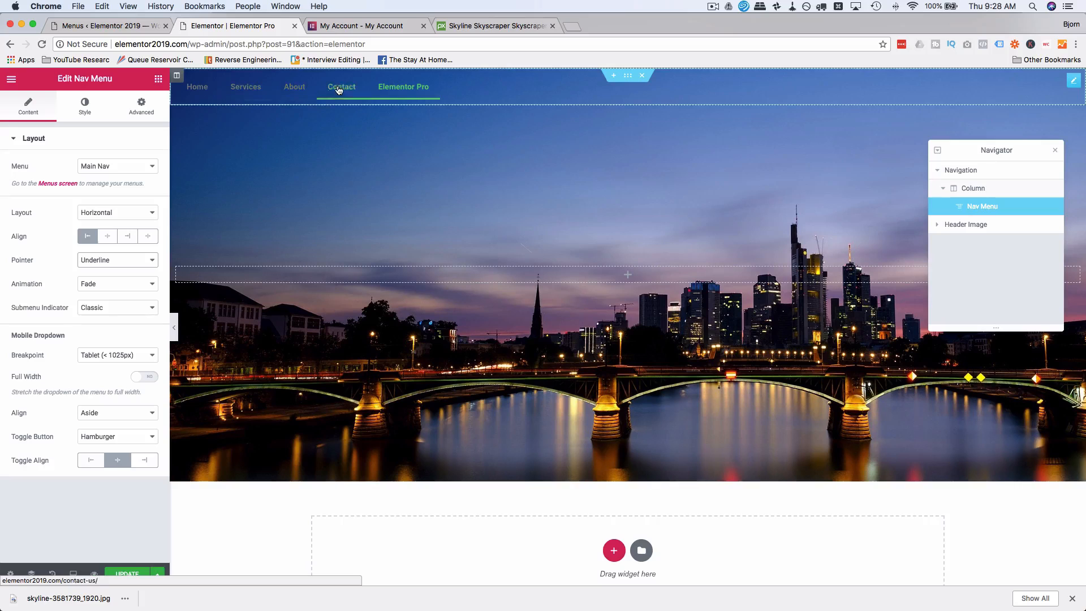
pyautogui.click(122, 260)
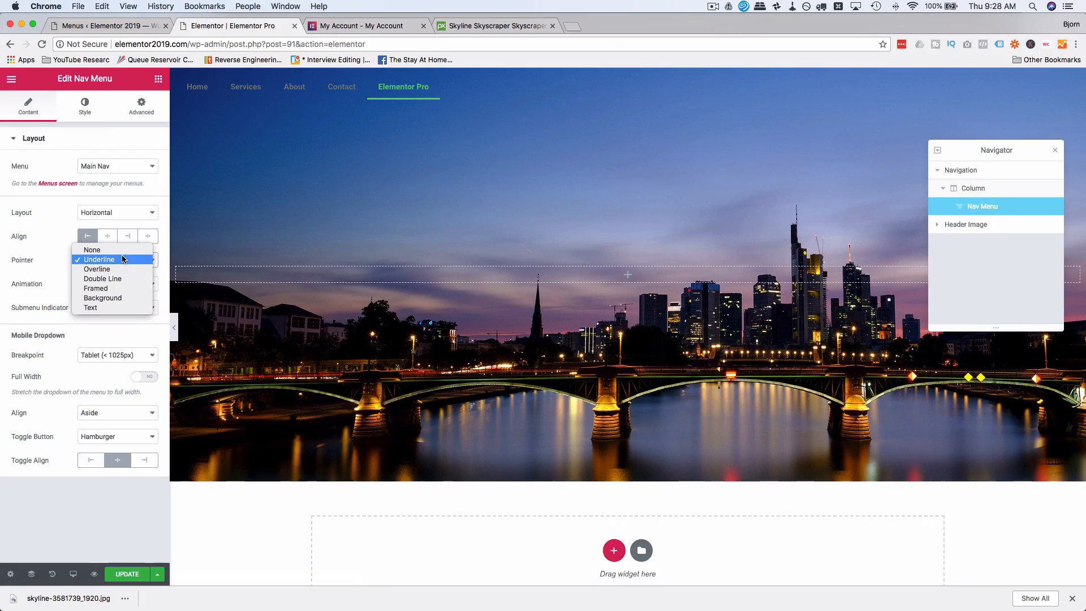
pyautogui.click(116, 289)
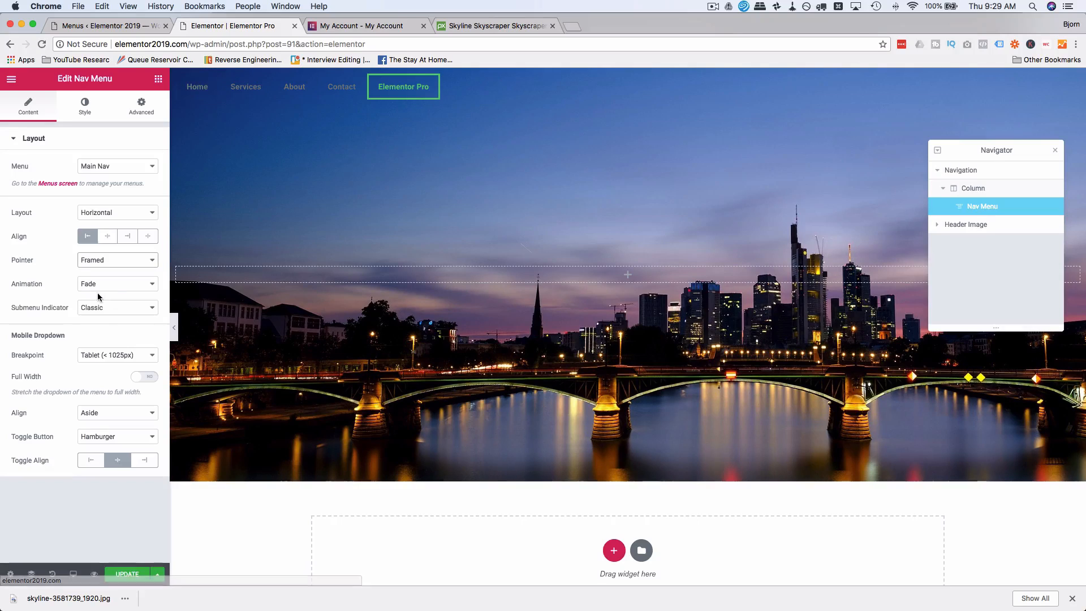
pyautogui.click(112, 286)
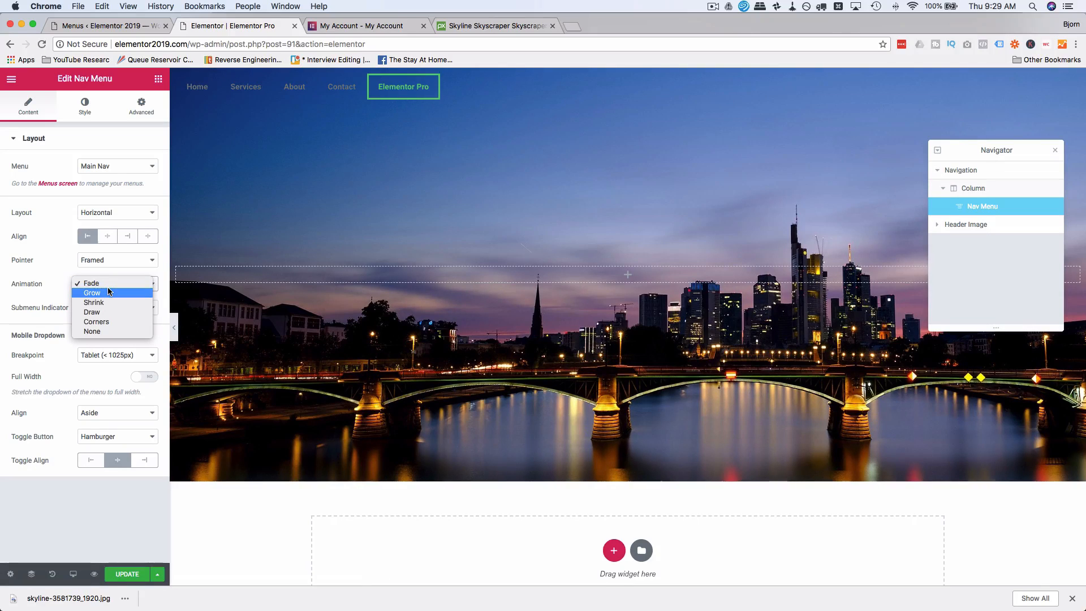
pyautogui.click(108, 311)
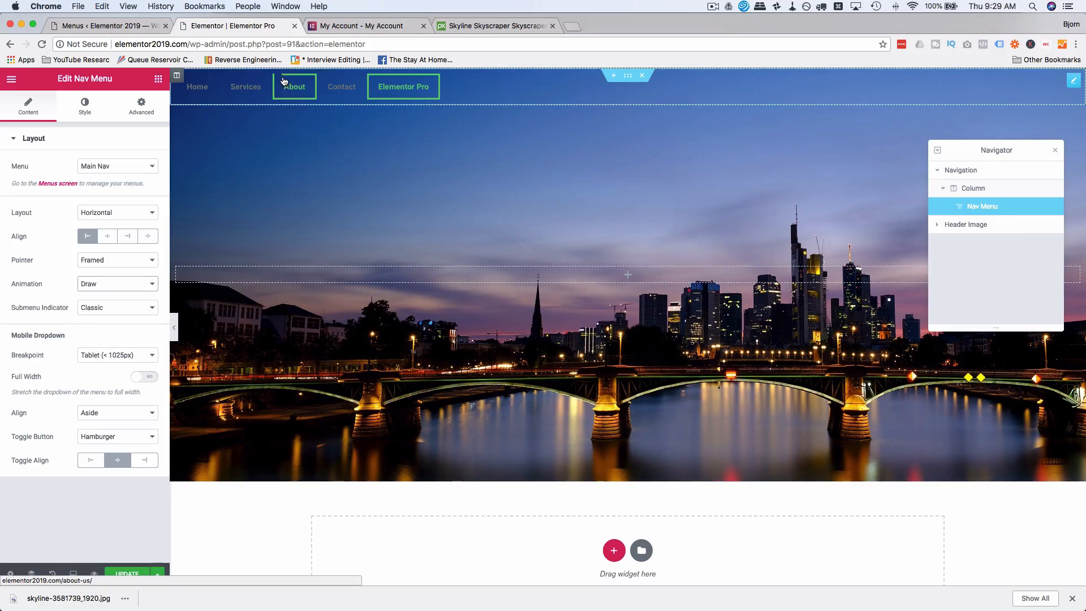
# Switch to the WordPress Menus page and load the Main Nav menu for editing.
pyautogui.click(105, 27)
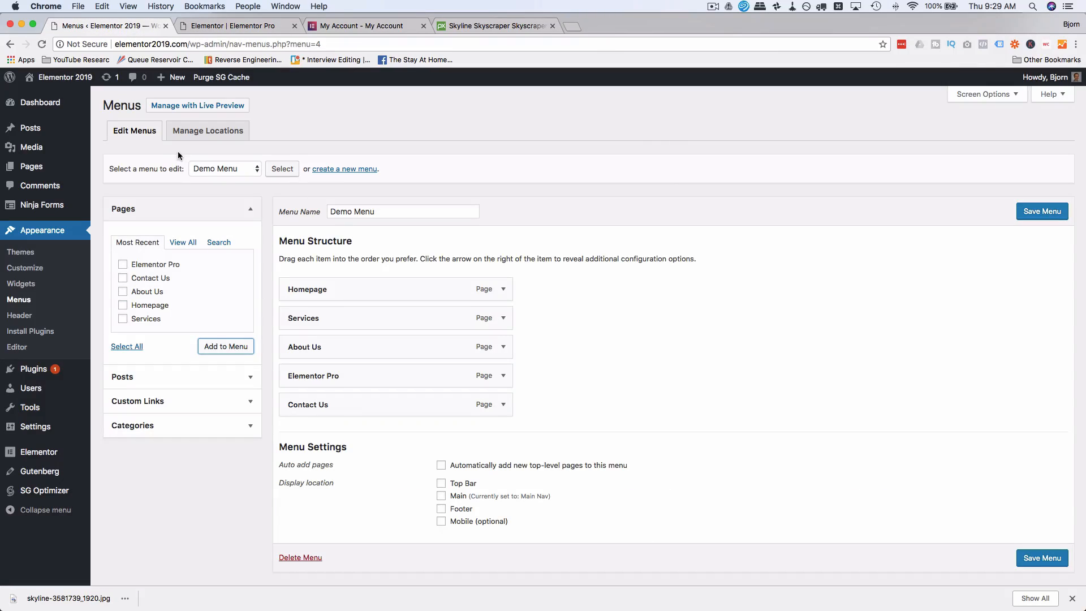
pyautogui.click(219, 168)
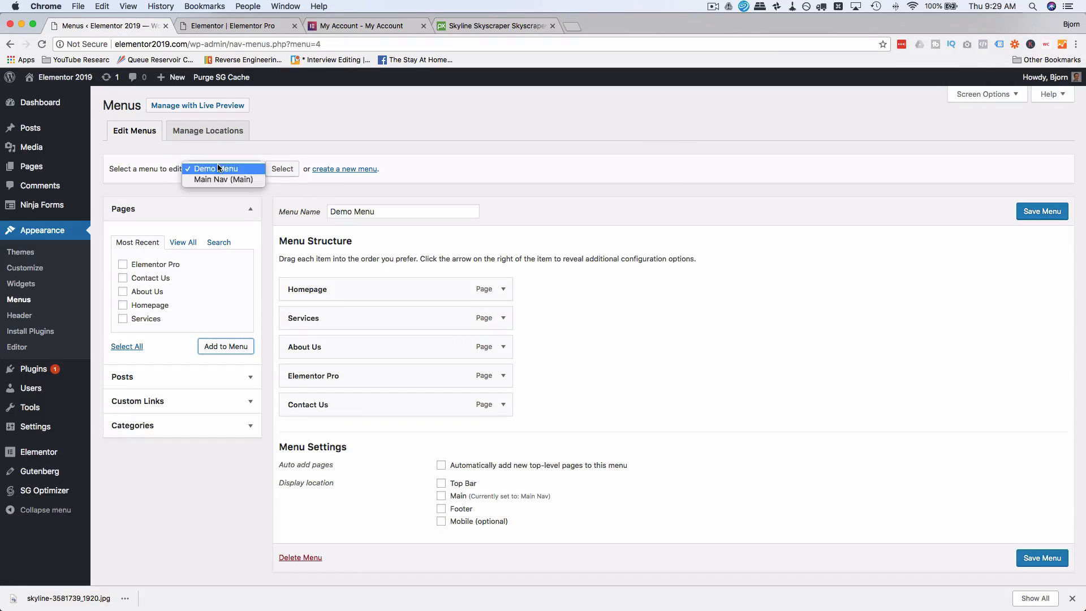
pyautogui.click(277, 170)
pyautogui.click(631, 212)
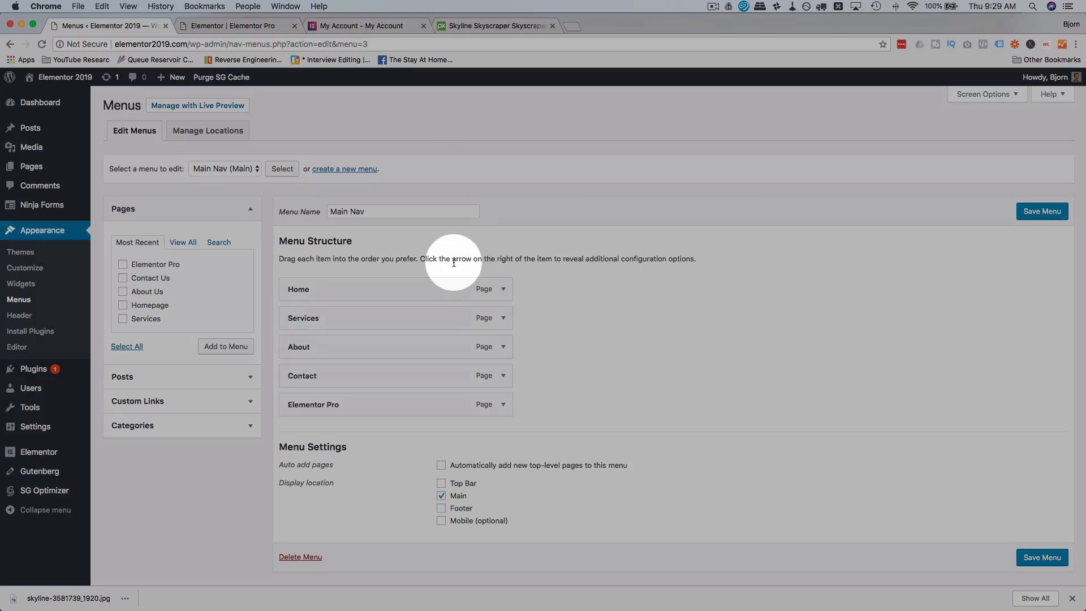
# Add a custom link with the text Portfolio and the URL # to the Main Nav menu.
pyautogui.click(226, 405)
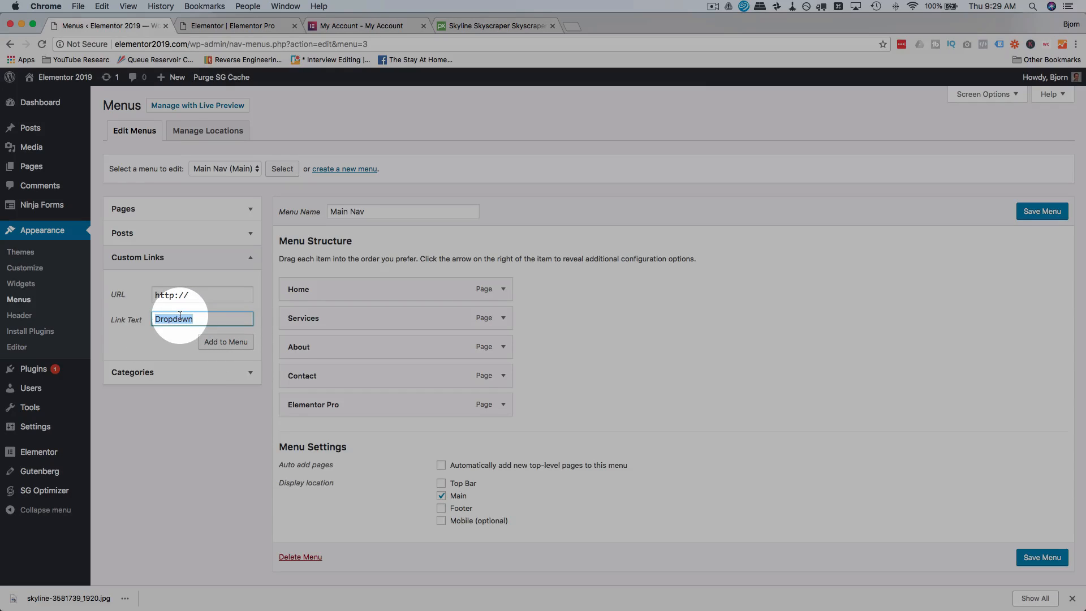
pyautogui.write('Portf')
pyautogui.write('olio')
pyautogui.moveTo(195, 296); pyautogui.dragTo(130, 297)
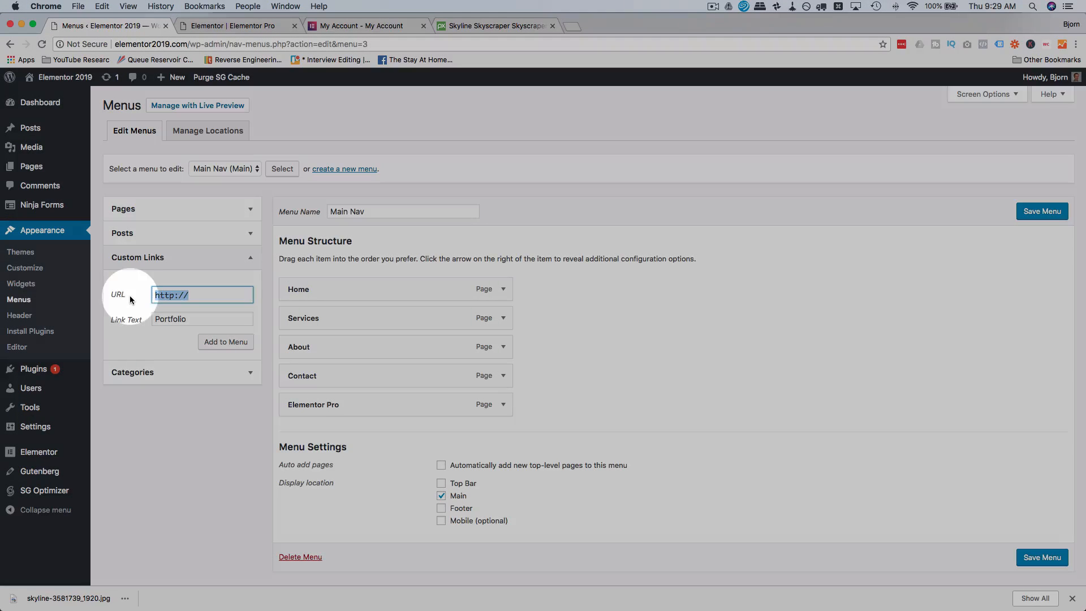
pyautogui.write('@')
pyautogui.write('#')
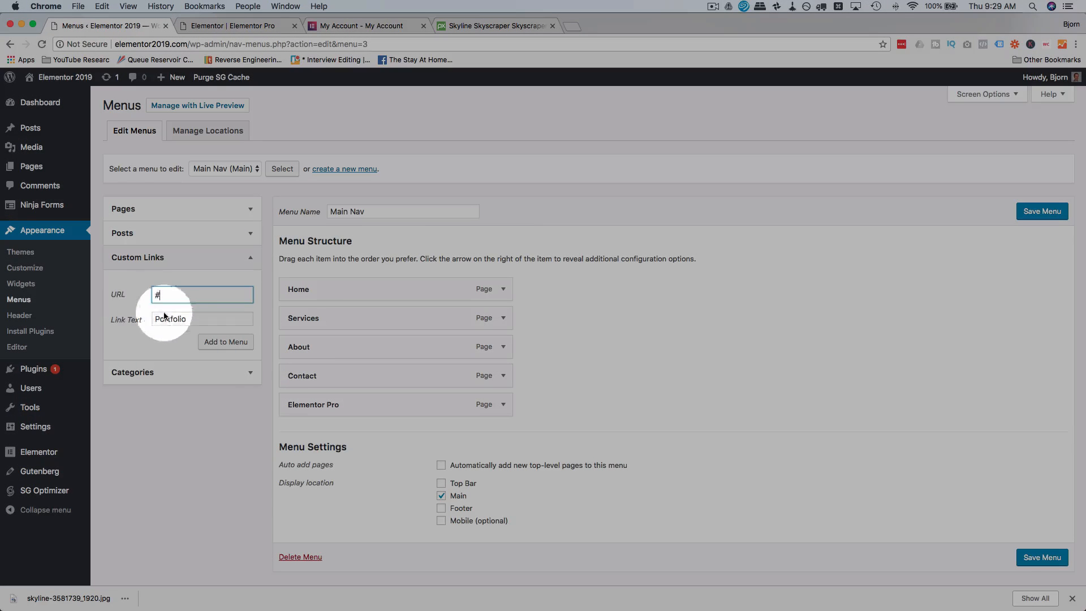
pyautogui.click(226, 342)
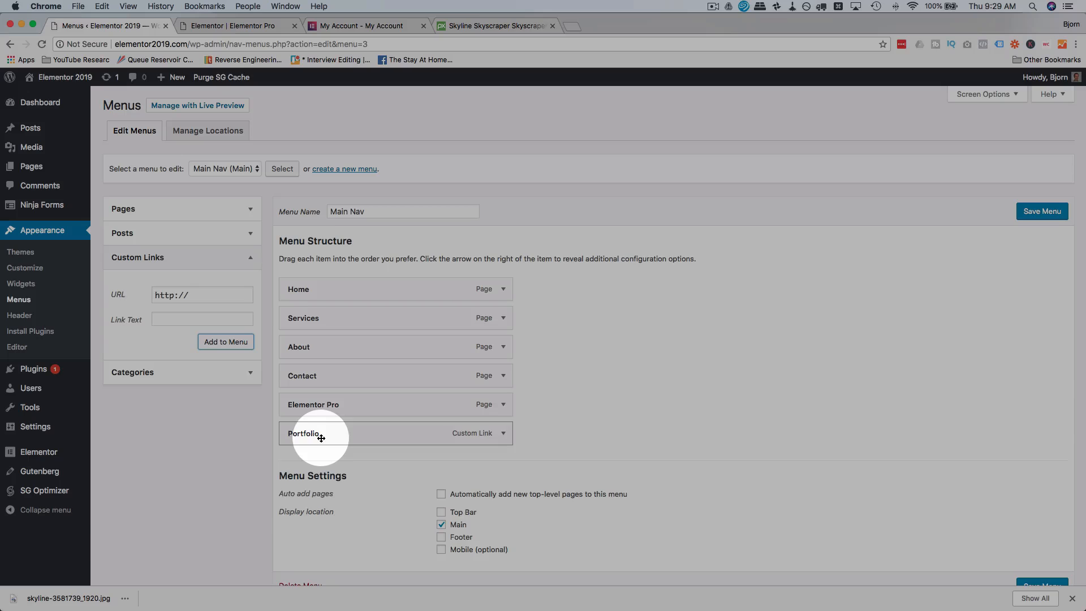
# Place the Portfolio link as a sub item under Services and save the Main Nav menu.
pyautogui.moveTo(312, 433); pyautogui.dragTo(337, 343)
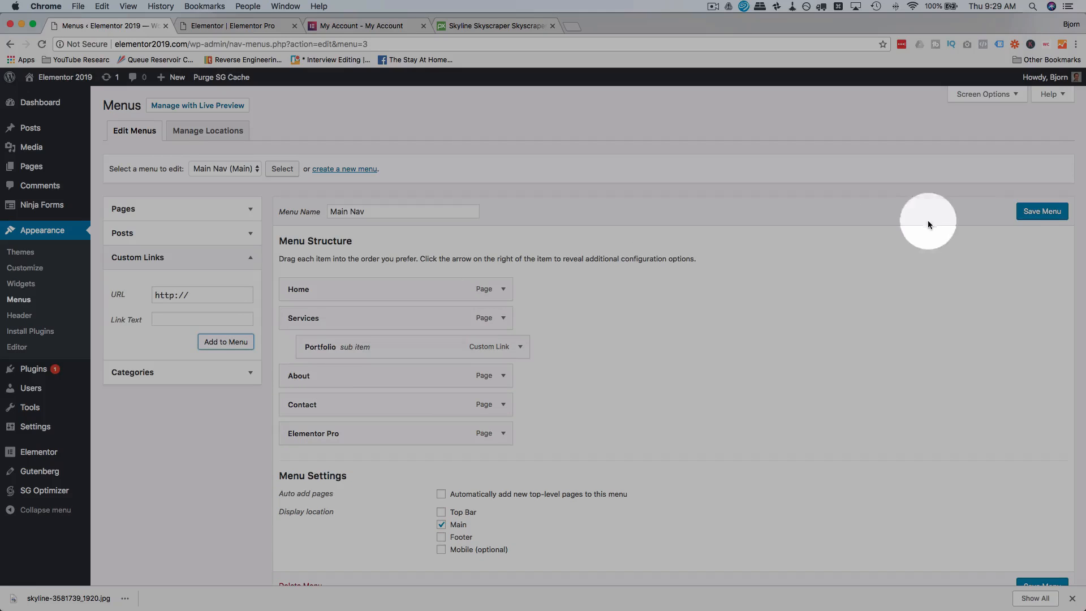
pyautogui.click(1029, 212)
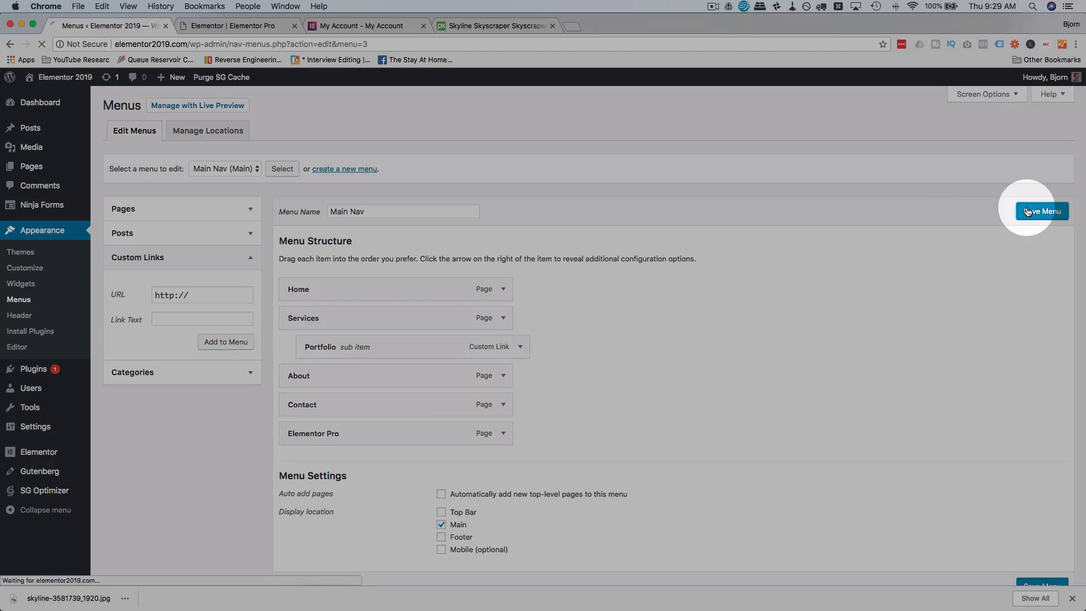
# Return to the Elementor editor, reload it, and select the Nav Menu while checking the dropdown under Services.
pyautogui.click(222, 26)
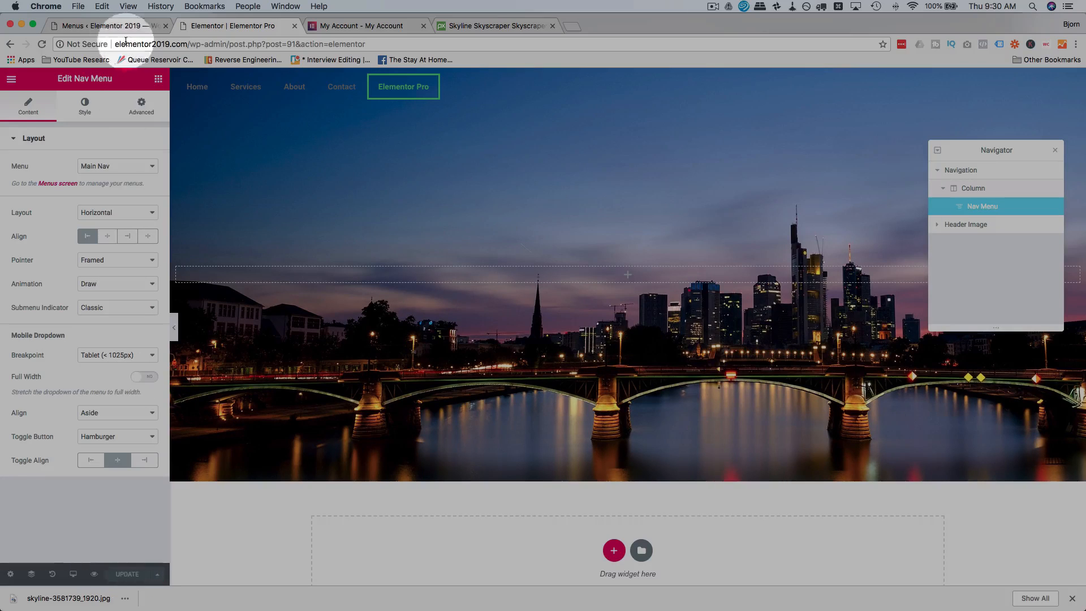
pyautogui.click(43, 46)
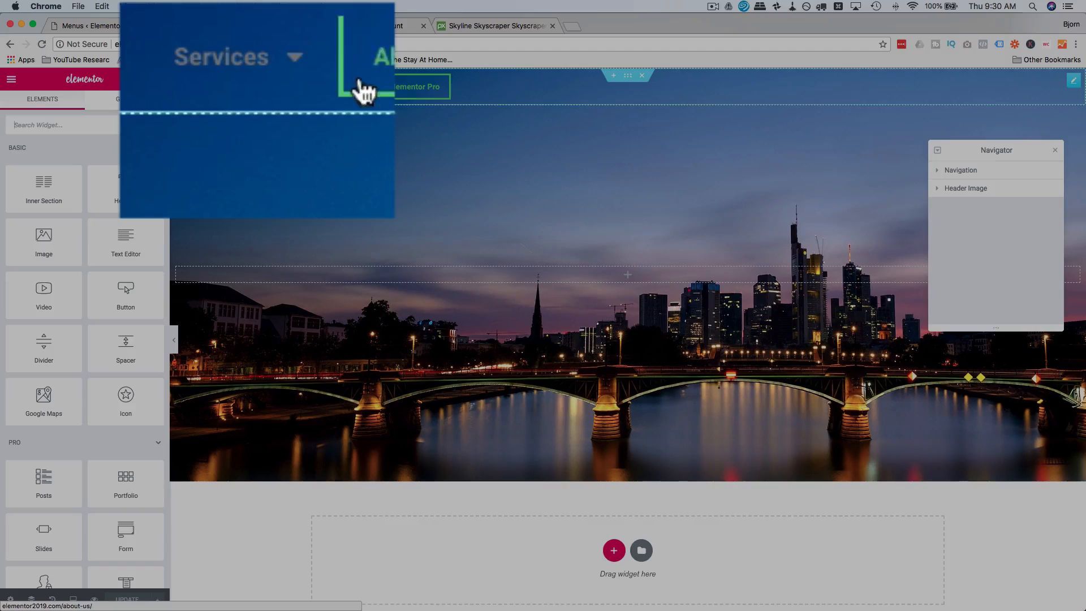
pyautogui.moveTo(234, 82)
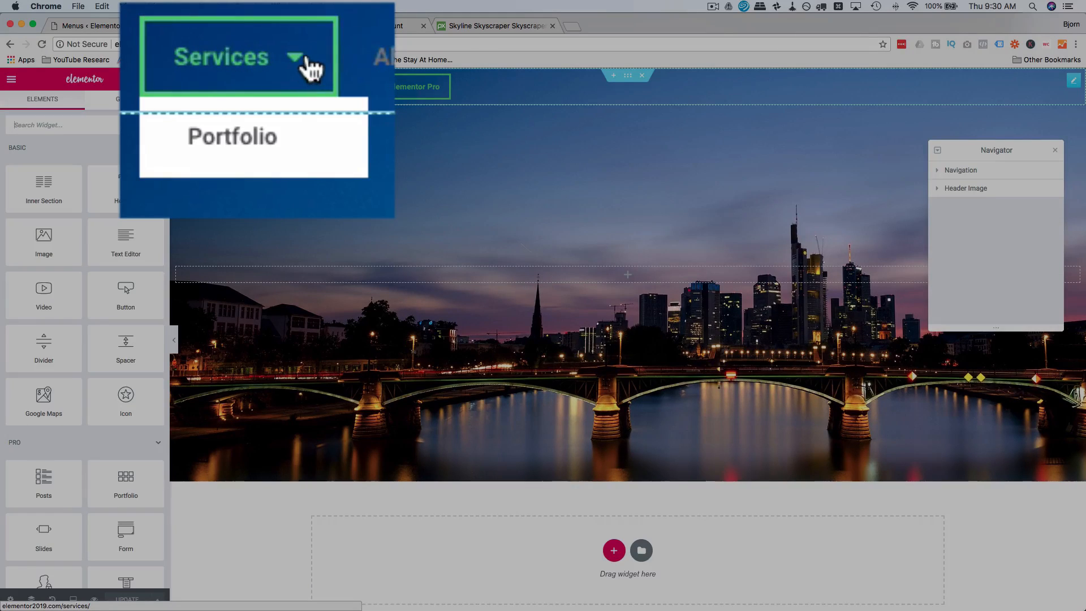
pyautogui.click(245, 67)
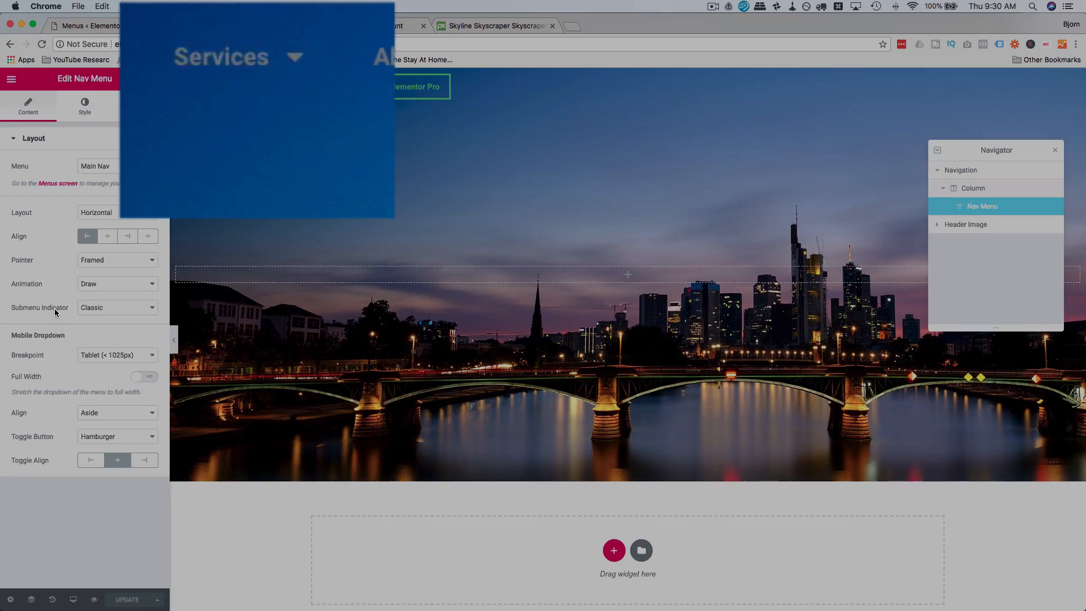
pyautogui.moveTo(306, 57)
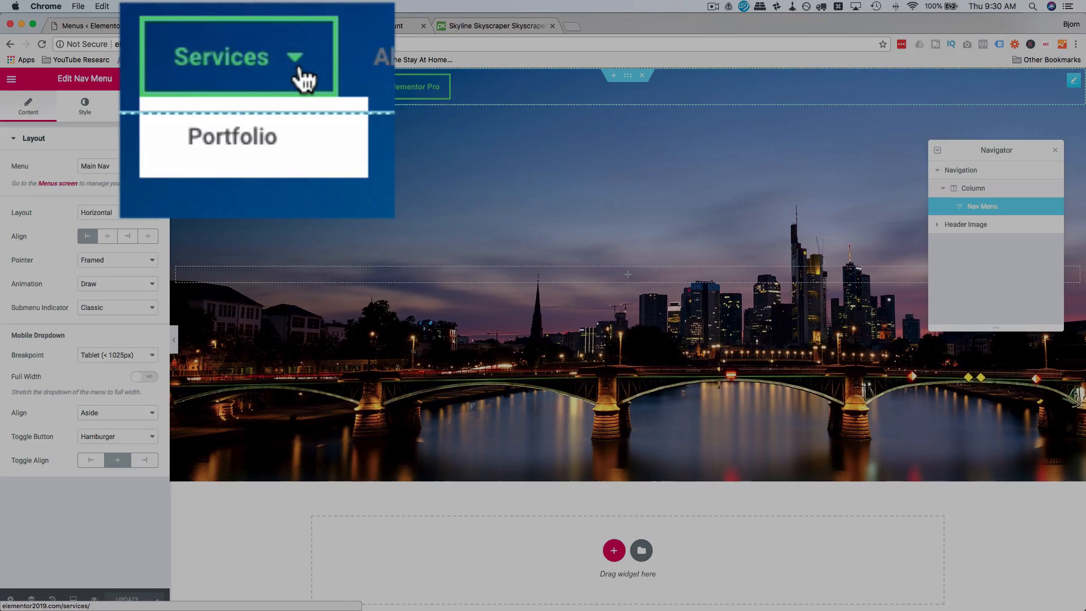
# Try the Chevron, Angle and Plus submenu indicators on the Nav Menu.
pyautogui.click(125, 314)
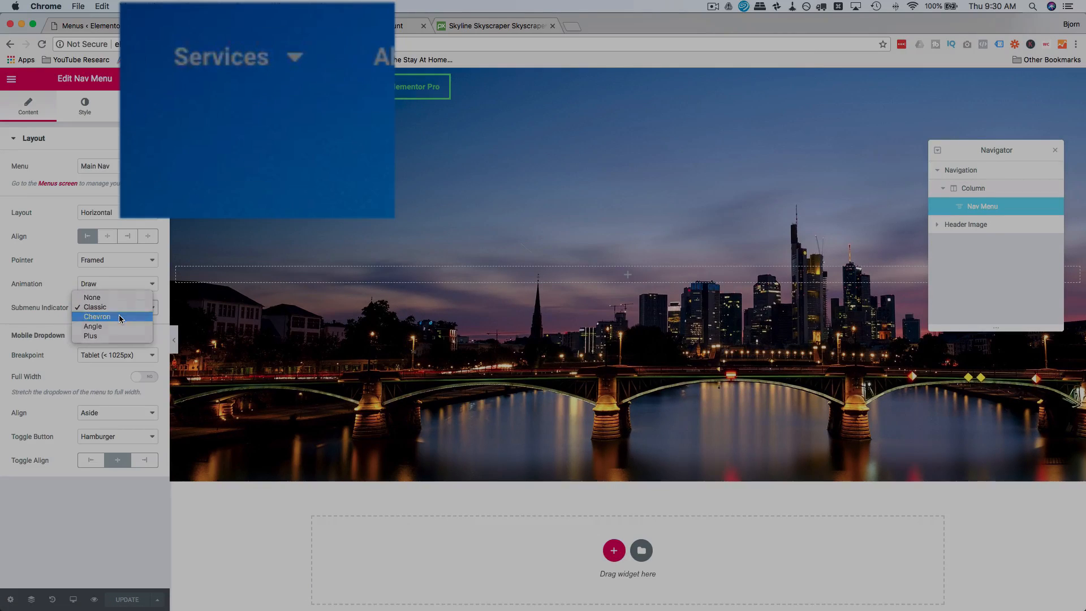
pyautogui.click(119, 315)
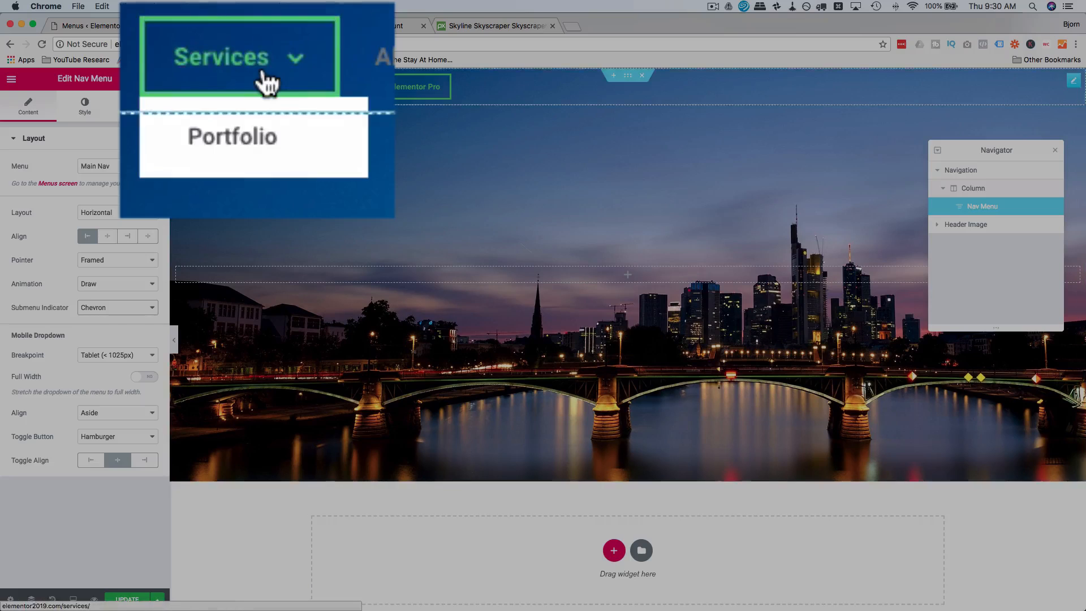
pyautogui.click(129, 310)
pyautogui.click(126, 317)
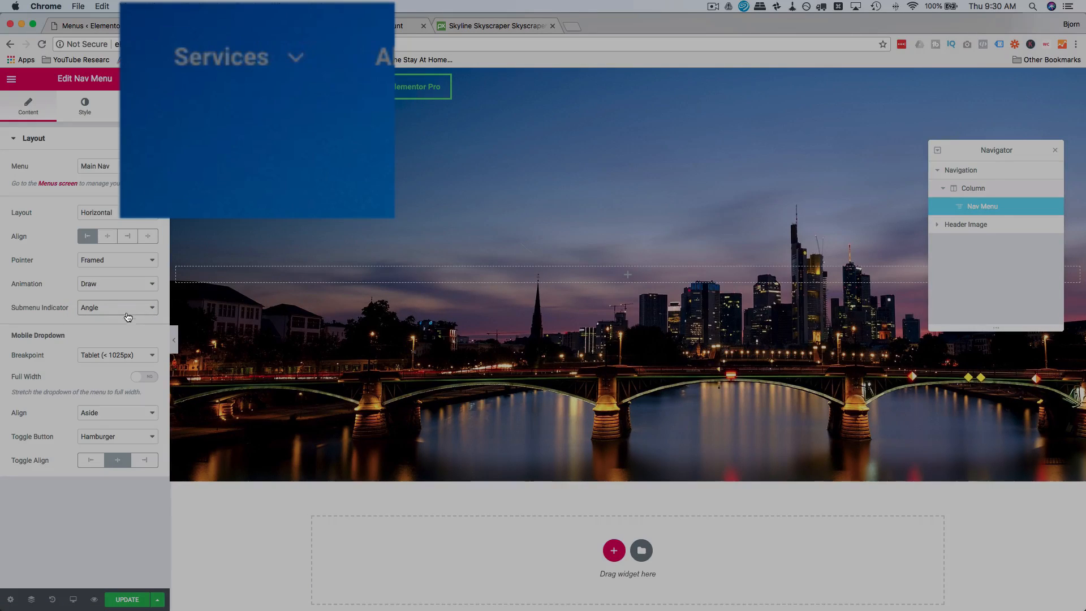
pyautogui.click(130, 307)
pyautogui.click(127, 317)
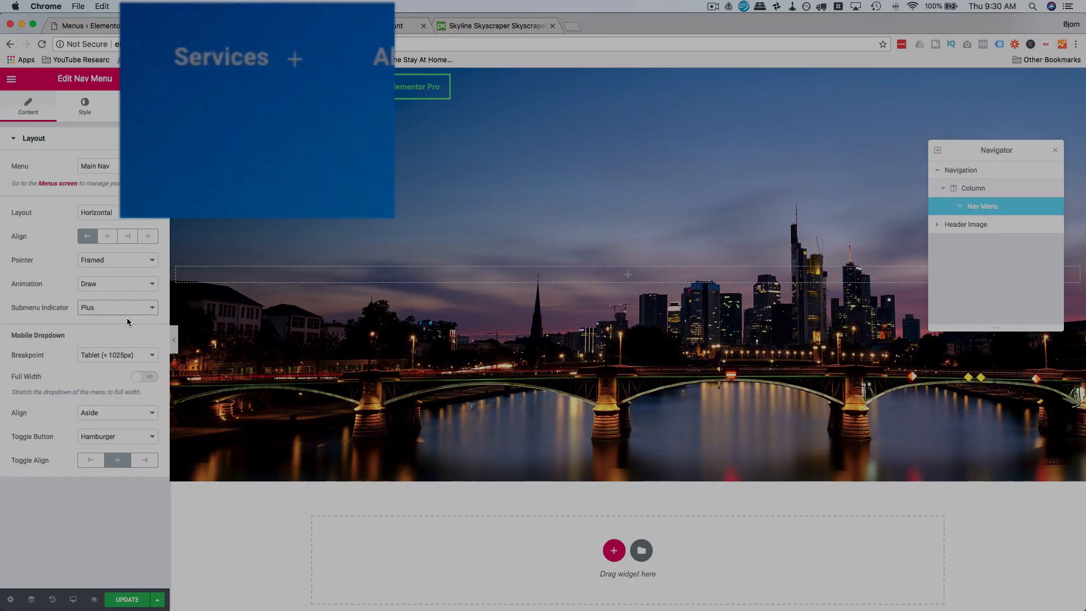
# Set the Nav Menu's submenu indicator to Angle after trying None.
pyautogui.click(133, 306)
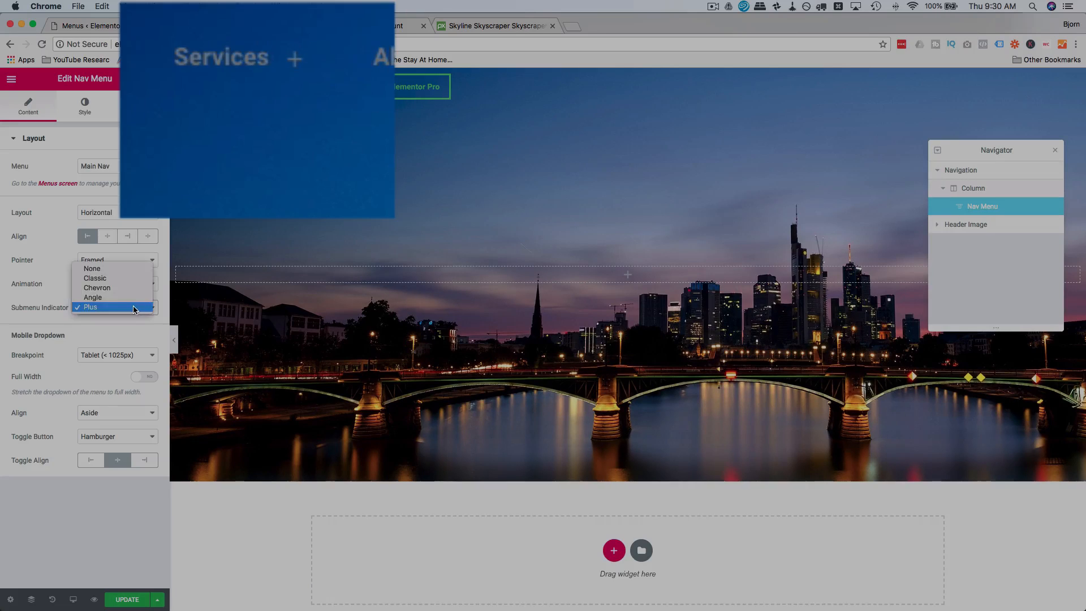
pyautogui.click(129, 268)
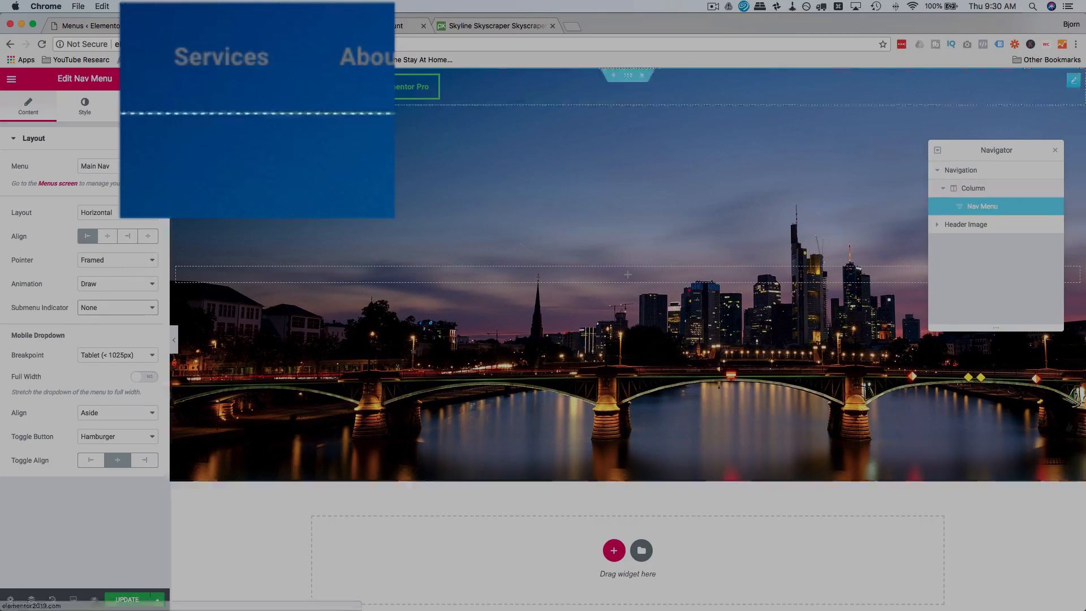
pyautogui.click(126, 319)
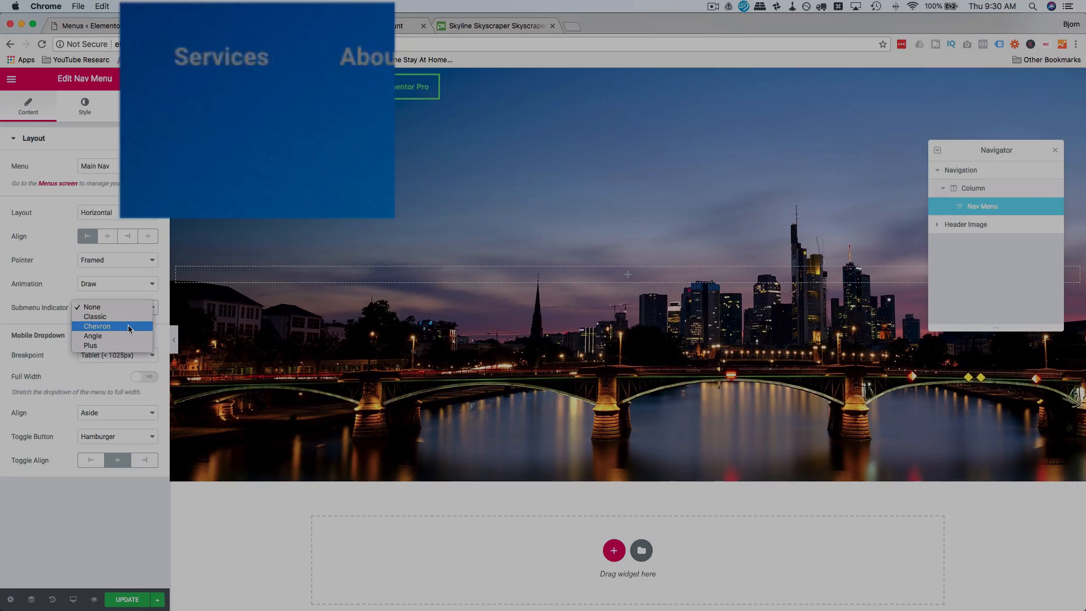
pyautogui.click(124, 337)
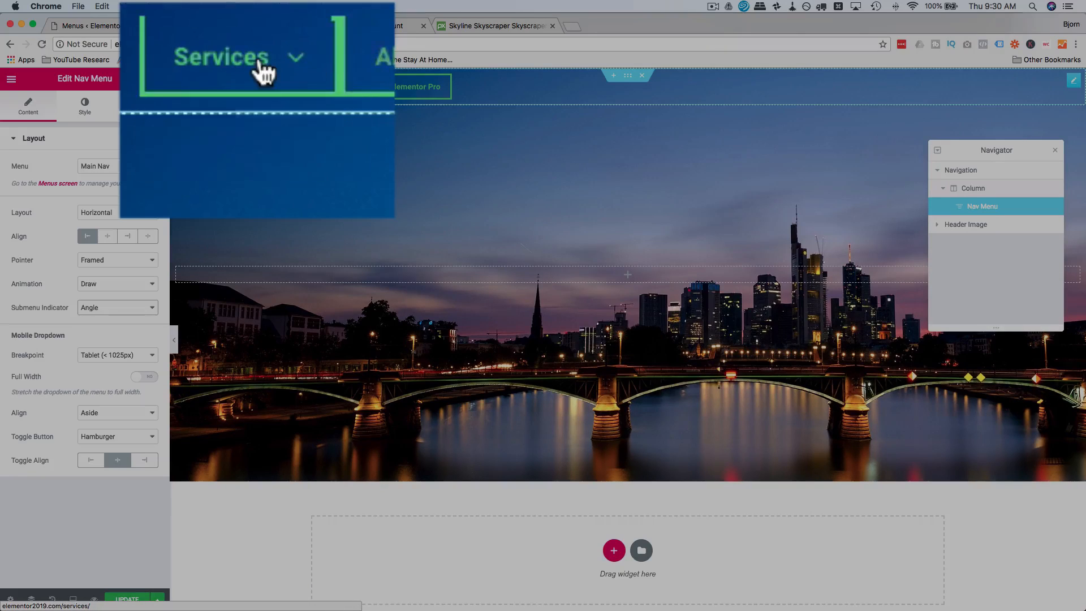
# Set the Nav Menu's main menu typography to the Open Sans font at 18 px.
pyautogui.moveTo(261, 61)
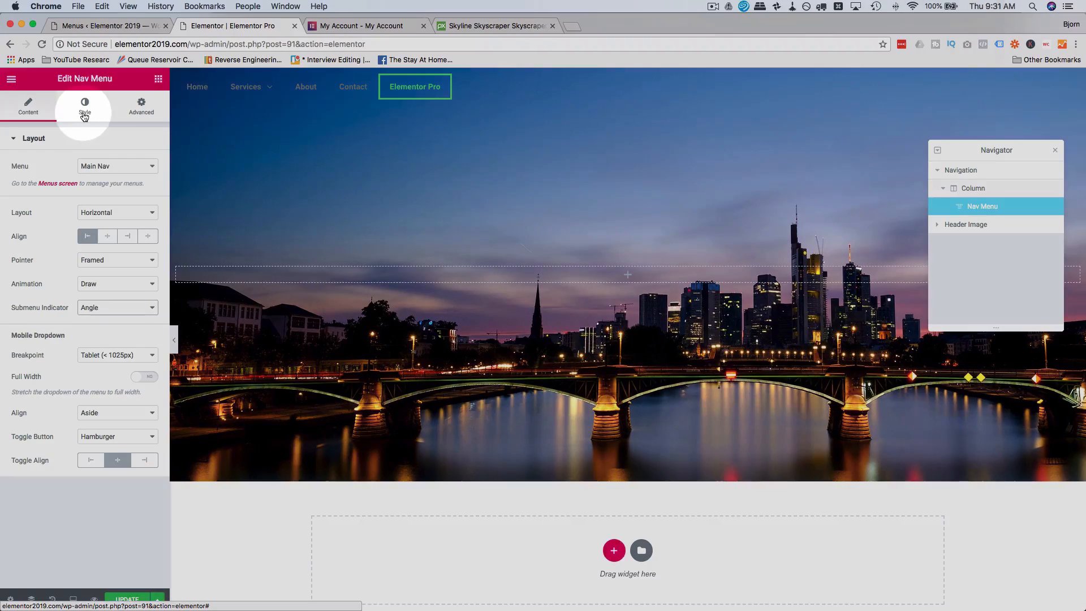
pyautogui.click(84, 110)
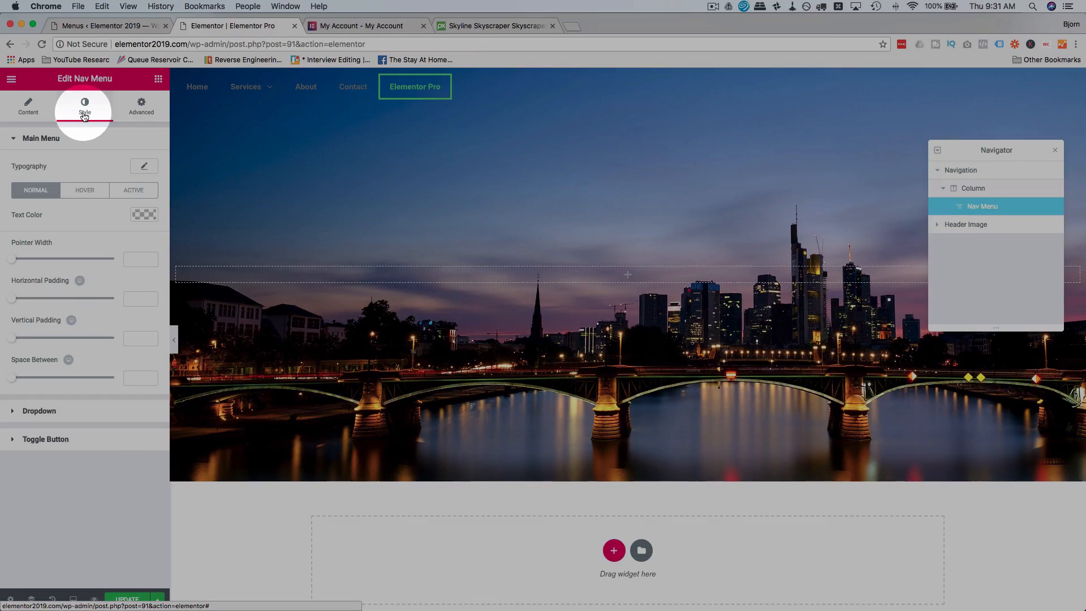
pyautogui.click(145, 167)
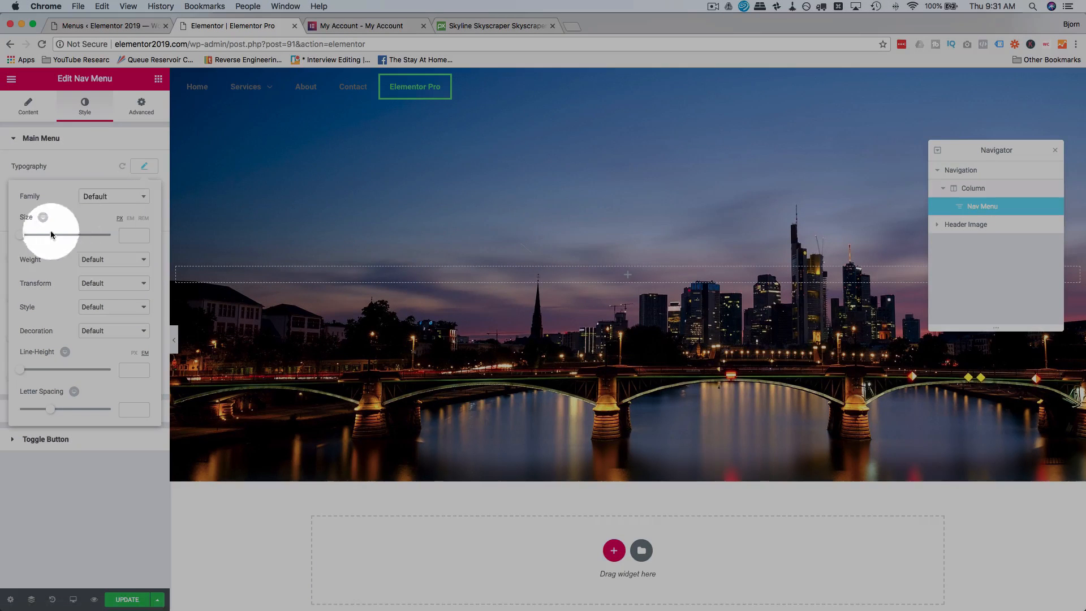
pyautogui.moveTo(23, 241); pyautogui.dragTo(29, 241)
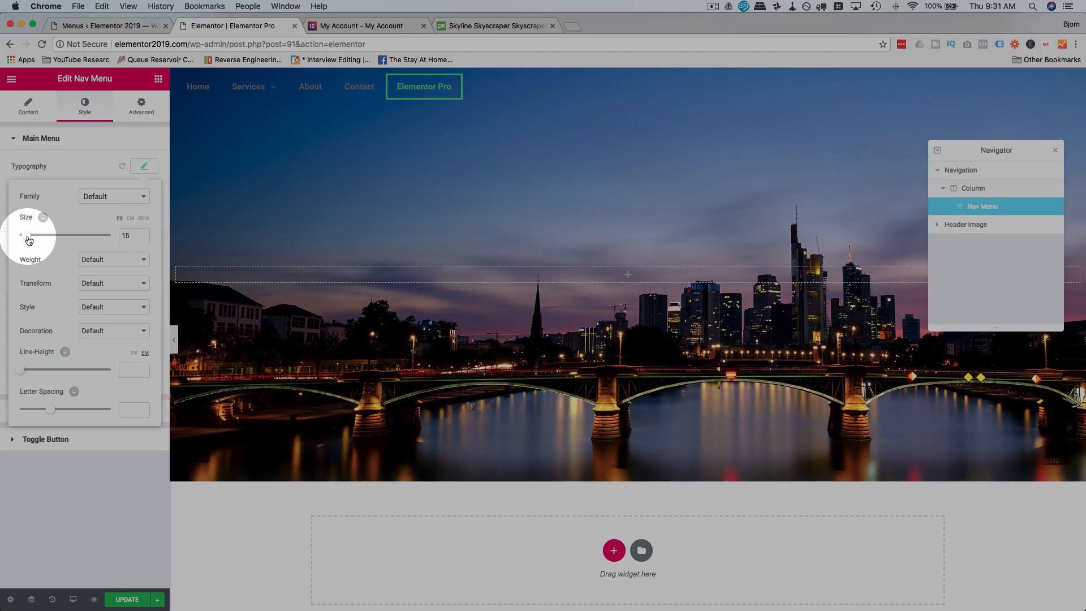
pyautogui.click(108, 203)
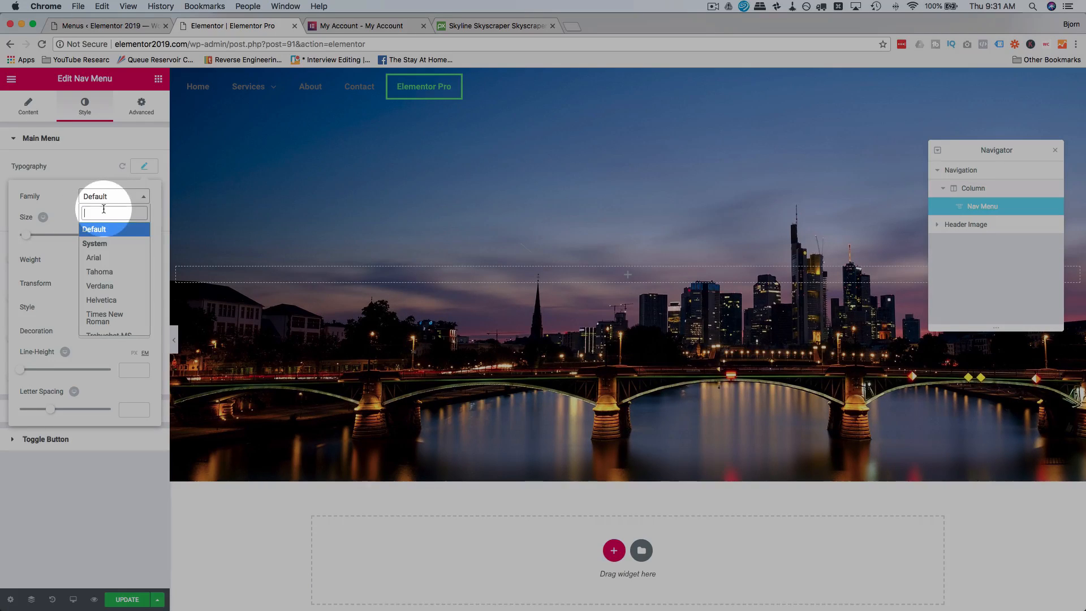
pyautogui.write('open')
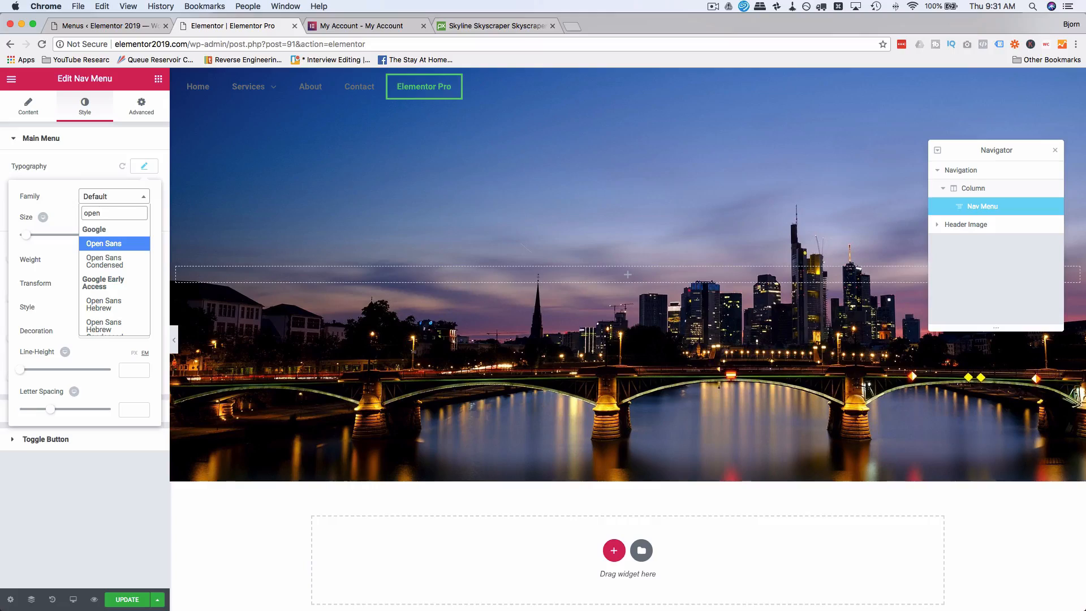
pyautogui.click(97, 246)
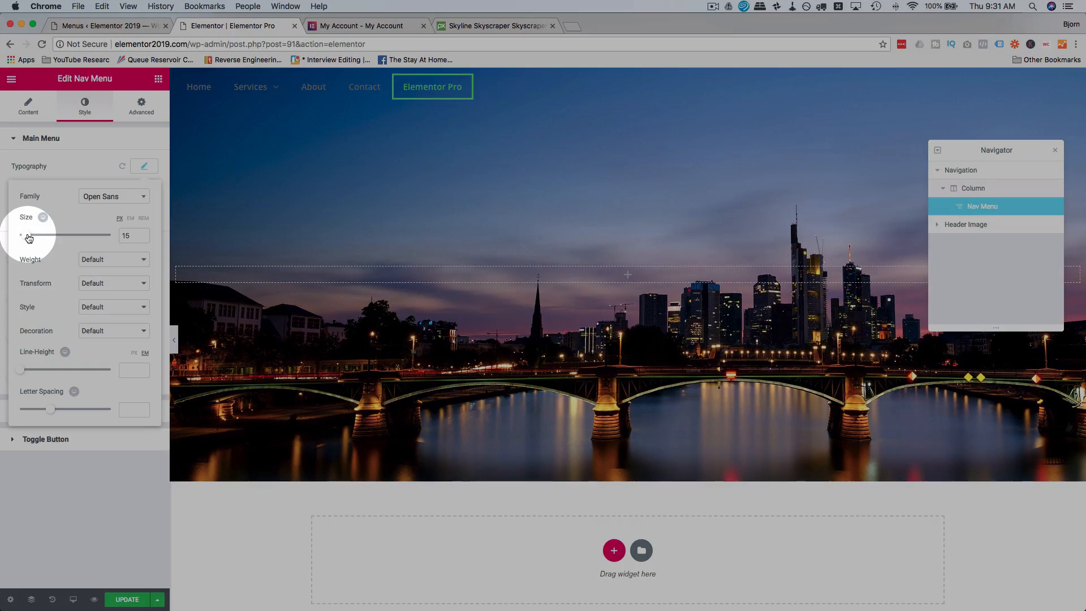
pyautogui.moveTo(31, 236); pyautogui.dragTo(28, 238)
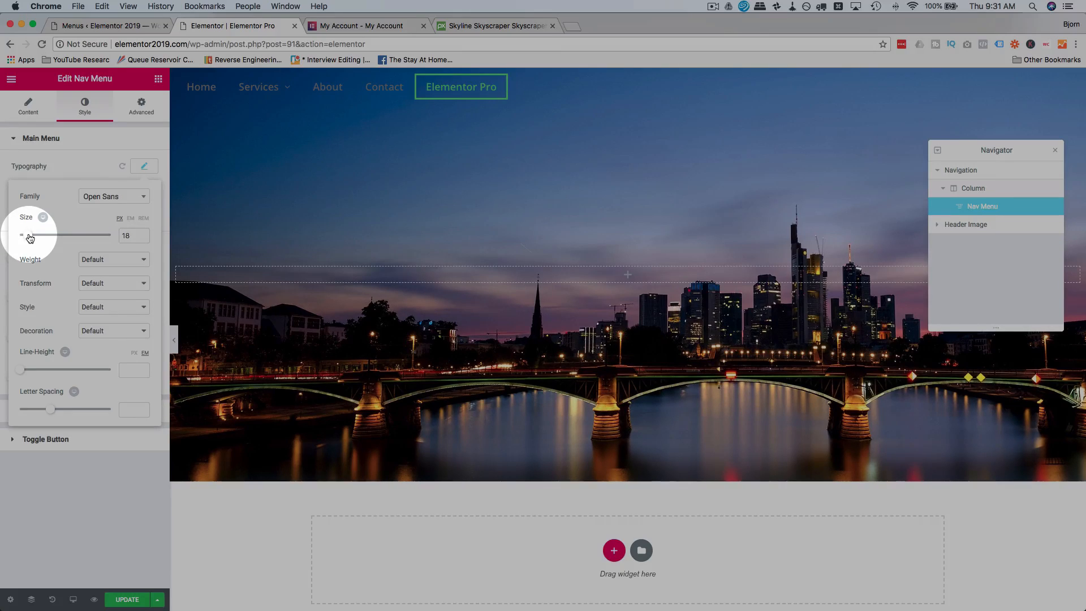
# Try the Bold and Normal font weights on the main menu text.
pyautogui.click(109, 264)
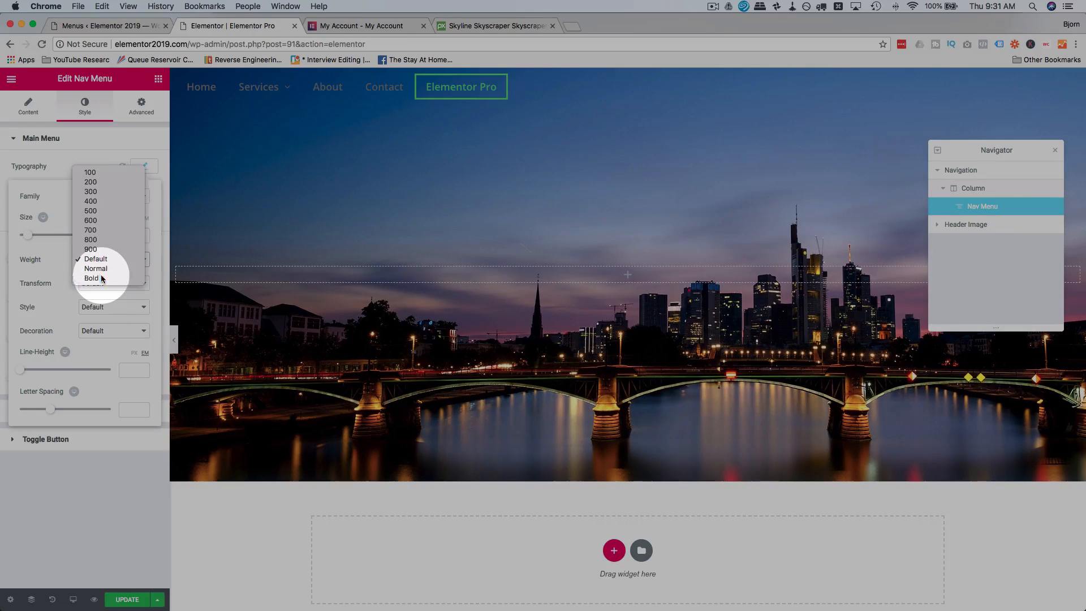
pyautogui.click(103, 279)
pyautogui.click(116, 261)
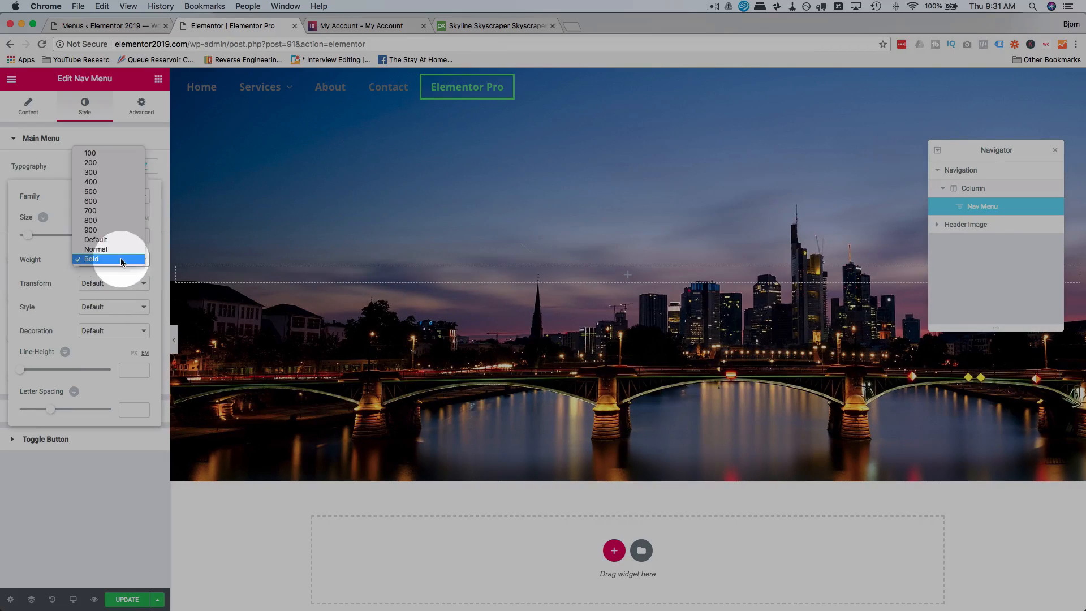
pyautogui.click(116, 249)
# Try the thin font weights 200 and 100 on the main menu text.
pyautogui.click(119, 259)
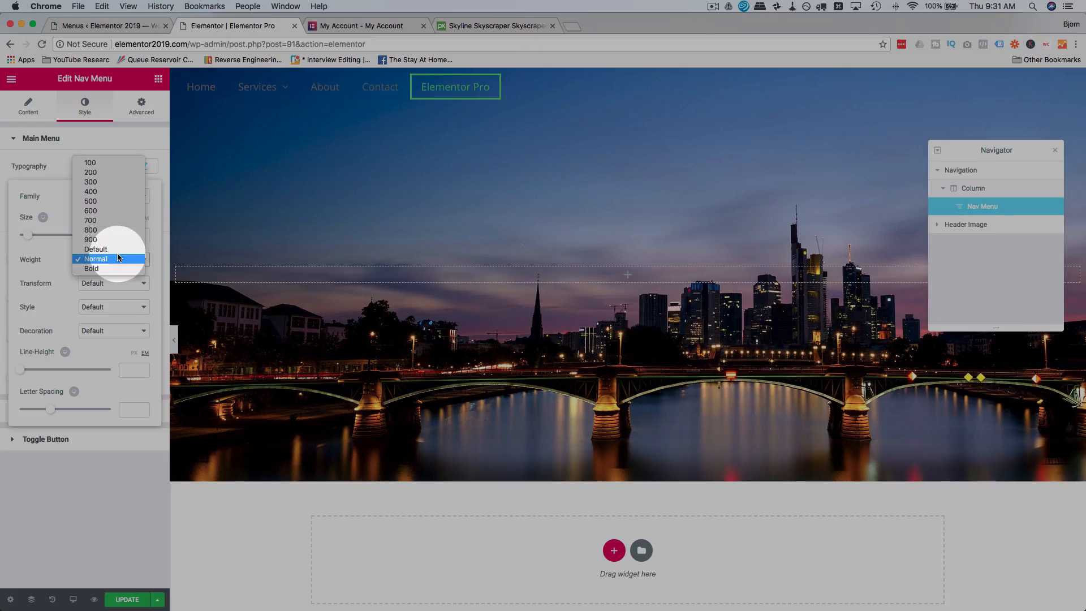
pyautogui.click(112, 172)
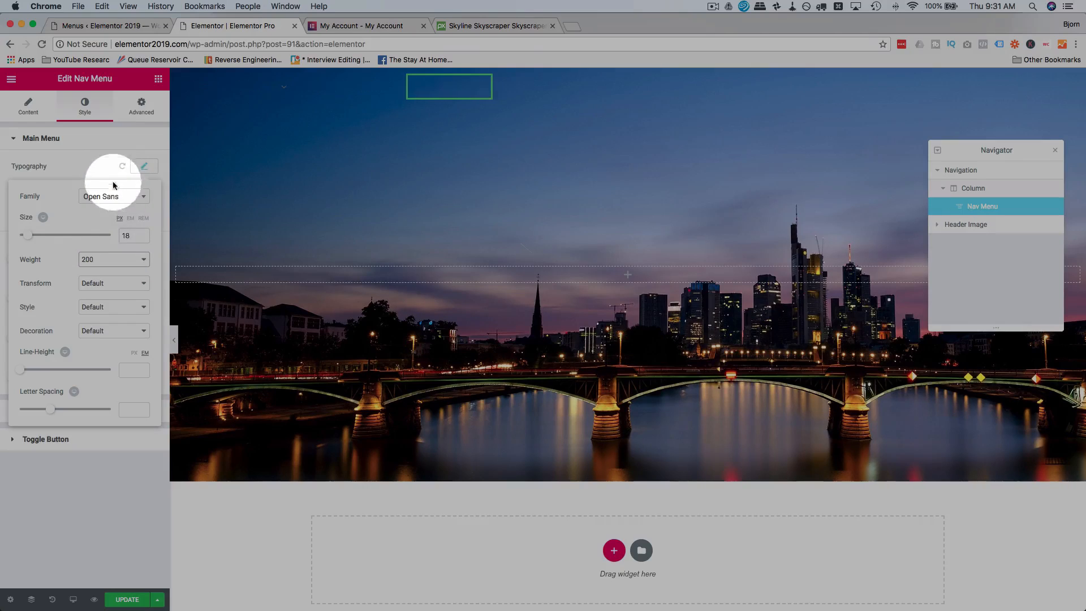
pyautogui.click(118, 261)
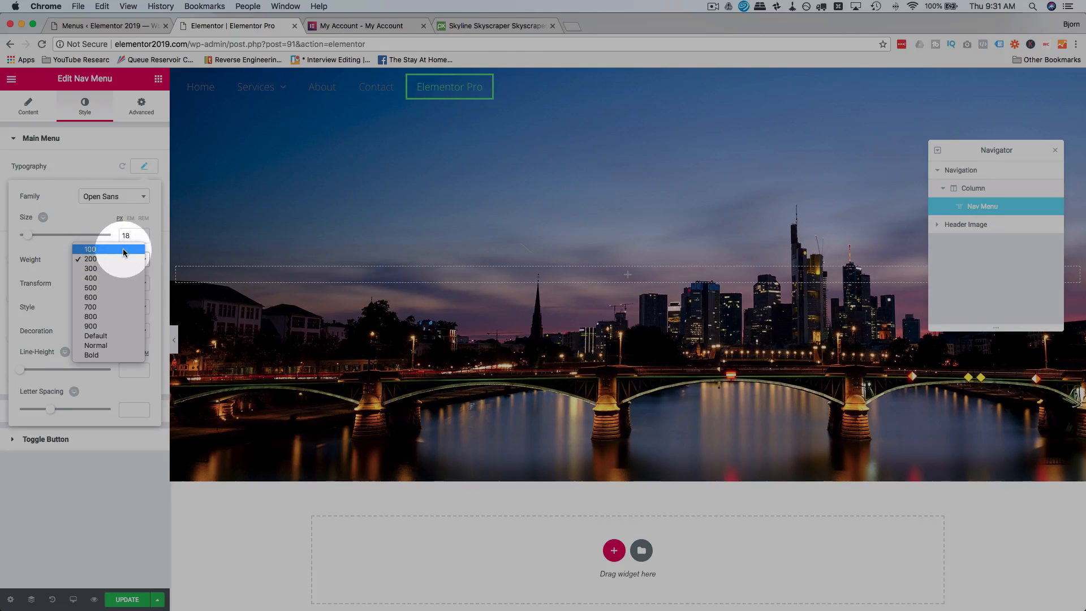
pyautogui.click(124, 258)
pyautogui.click(127, 258)
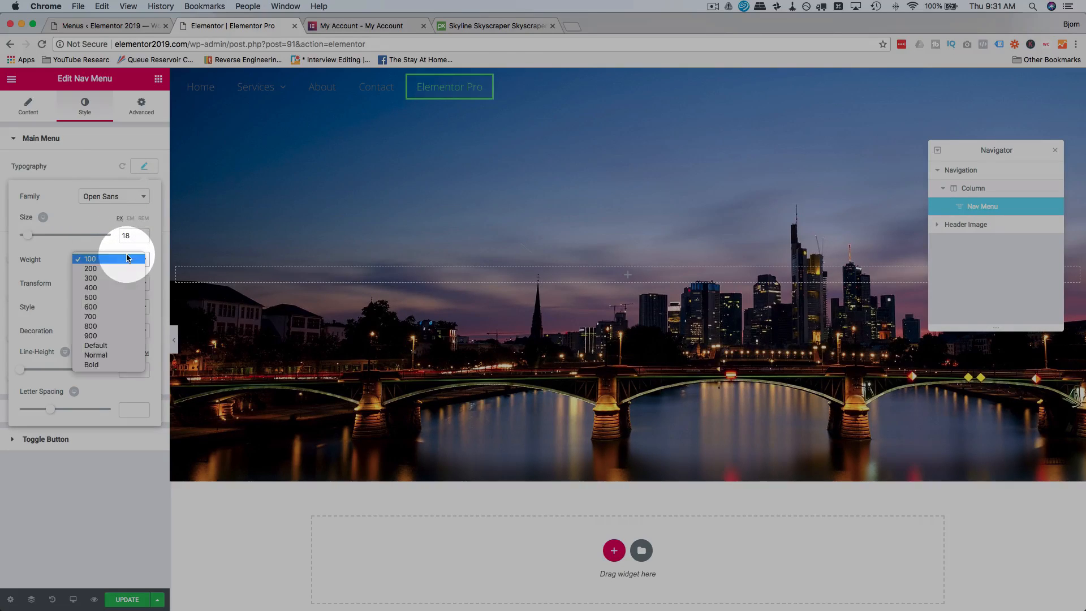
pyautogui.click(121, 264)
# Set the main menu's font weight to Normal after trying 500, 700 and 900.
pyautogui.click(127, 260)
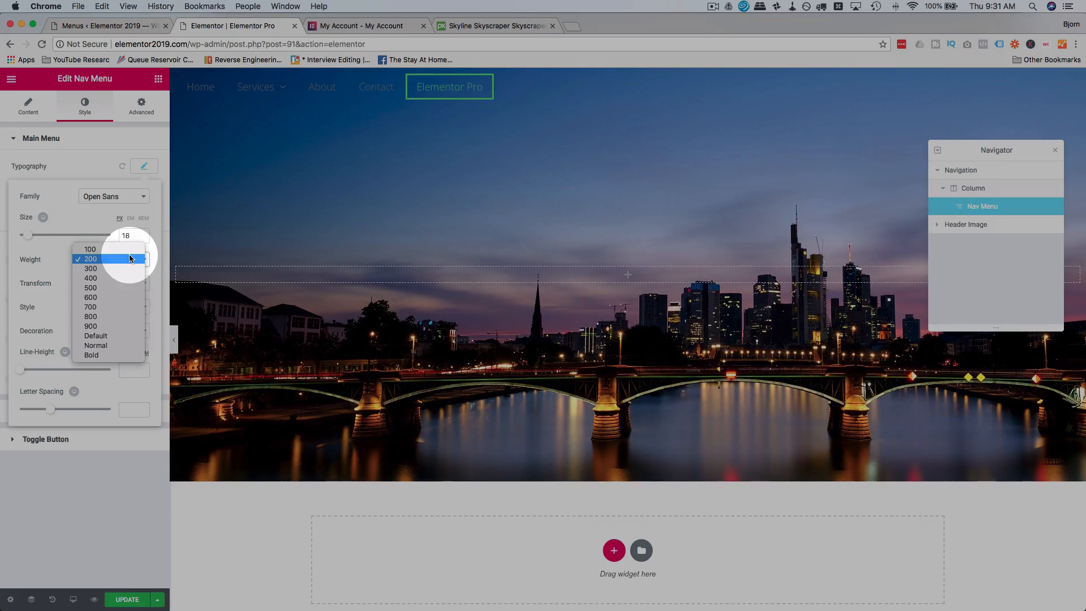
pyautogui.click(124, 286)
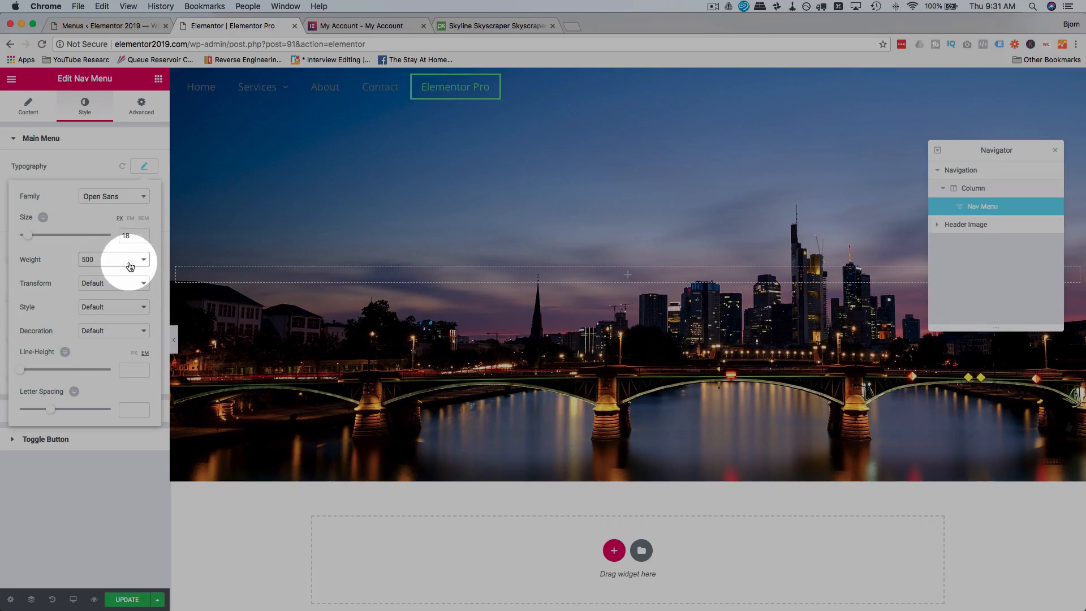
pyautogui.click(128, 262)
pyautogui.click(128, 279)
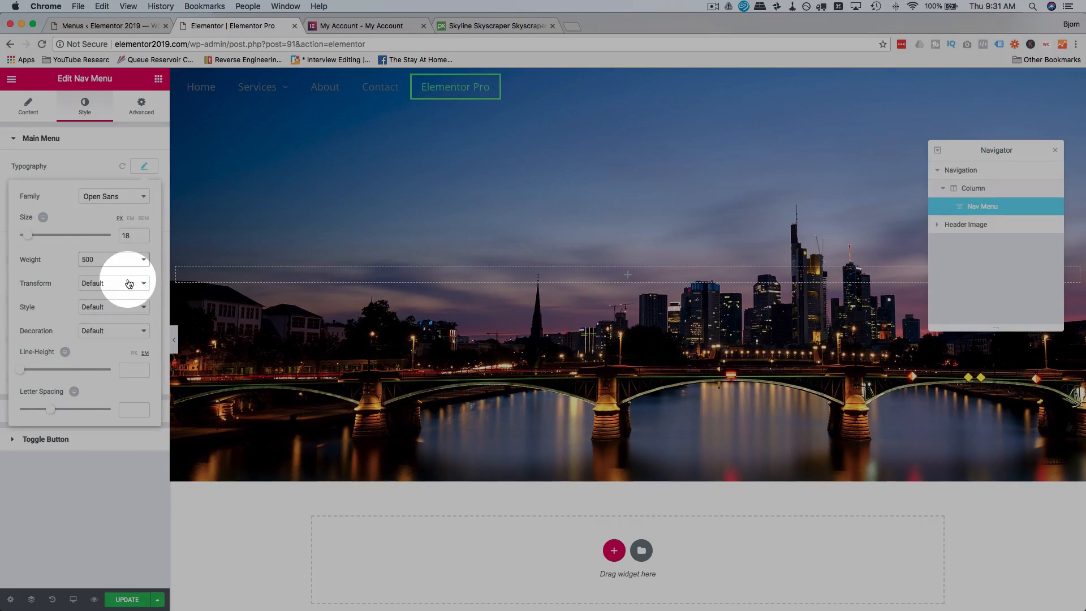
pyautogui.click(136, 262)
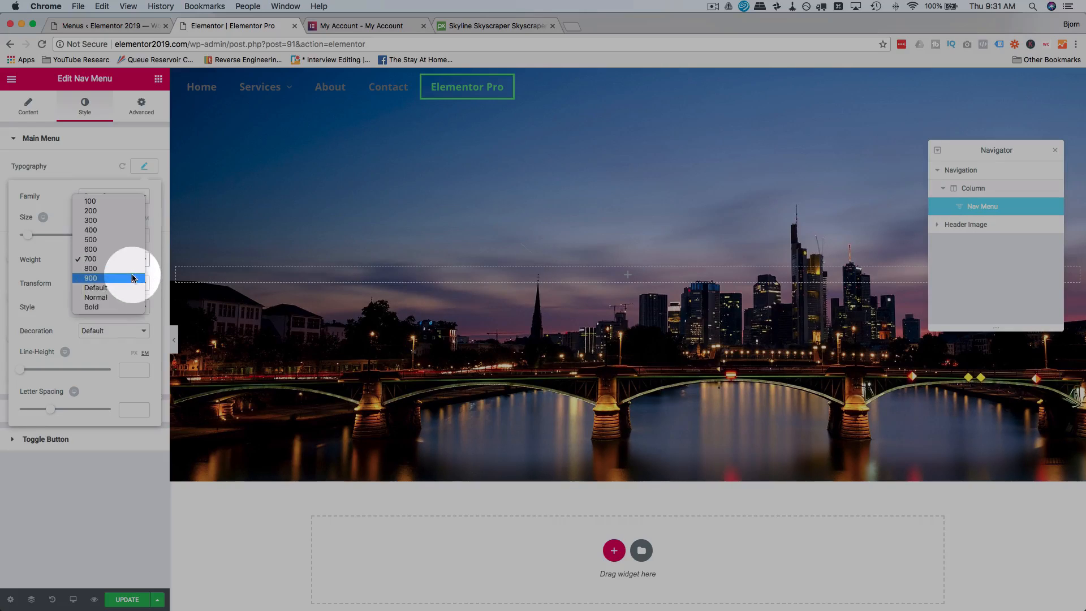
pyautogui.click(133, 279)
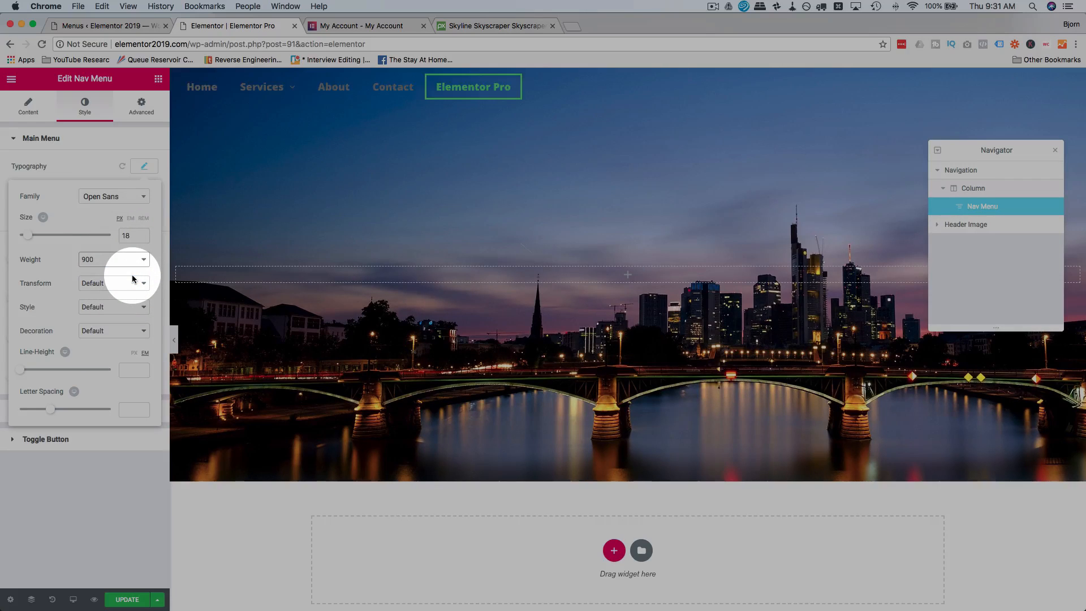
pyautogui.click(128, 261)
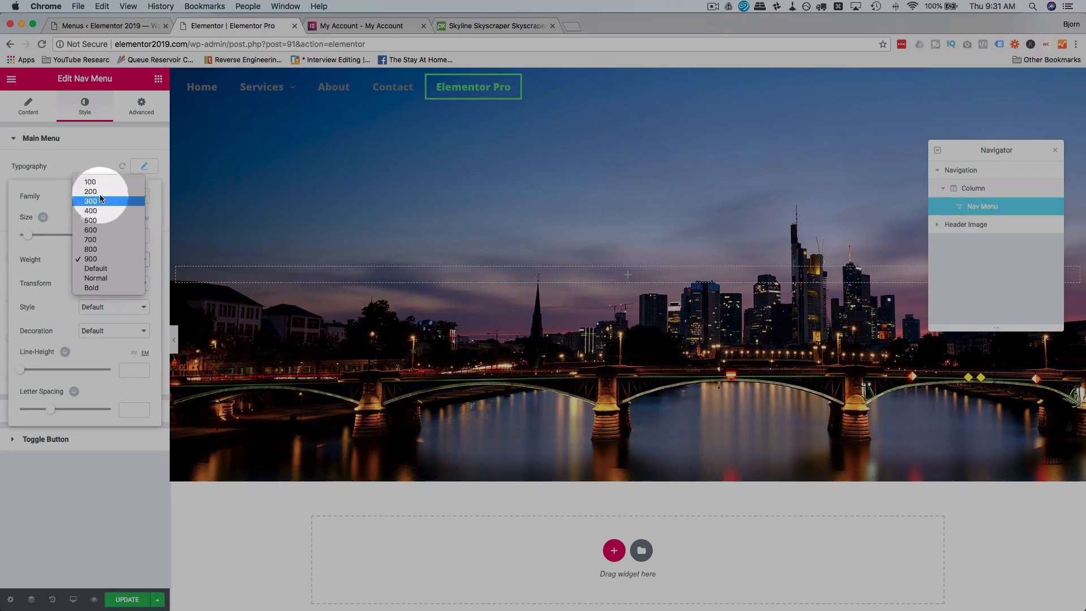
pyautogui.click(102, 279)
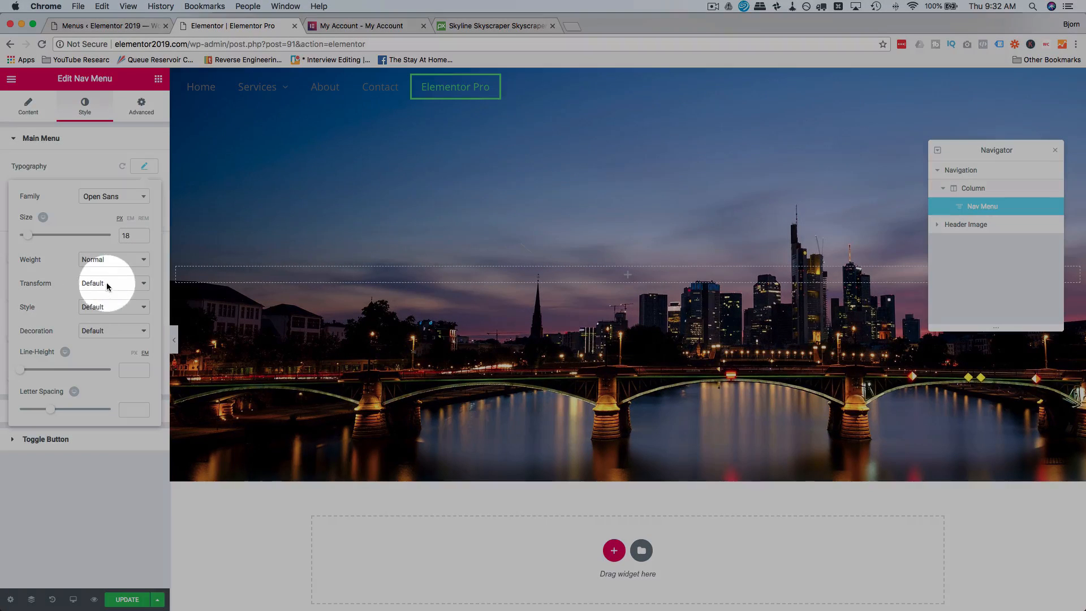
# Try the Uppercase, Lowercase, Capitalize and Normal text transforms on the main menu, and return the transform to Default.
pyautogui.click(107, 283)
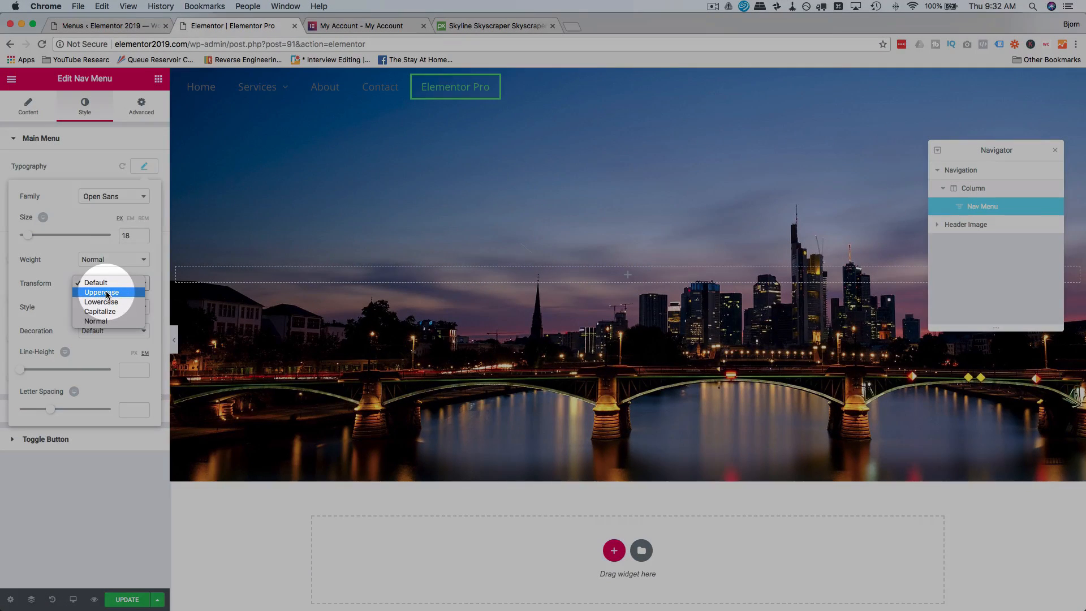
pyautogui.click(107, 294)
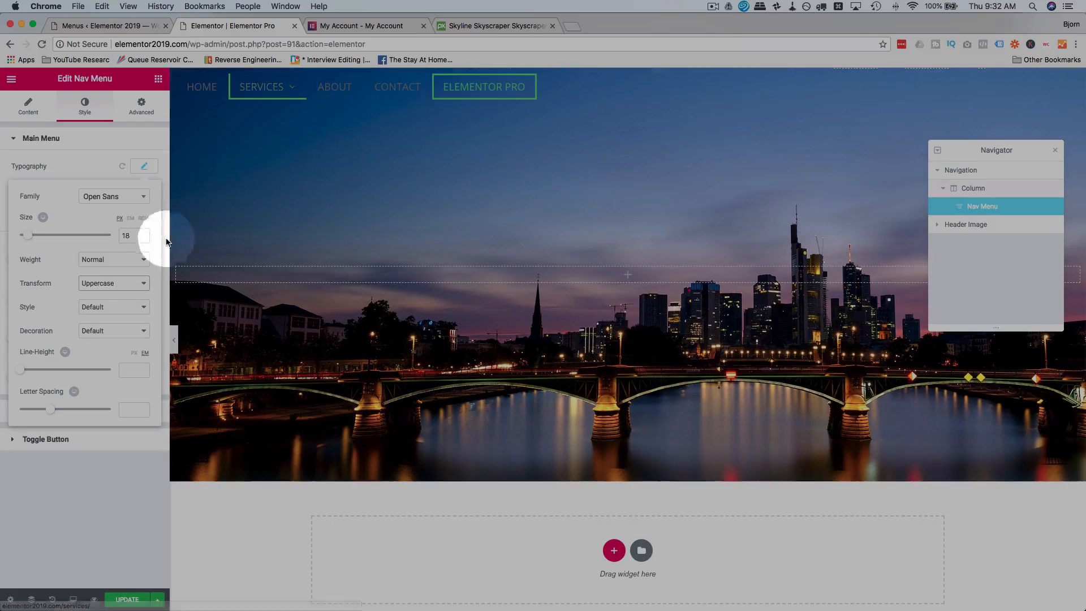
pyautogui.click(125, 284)
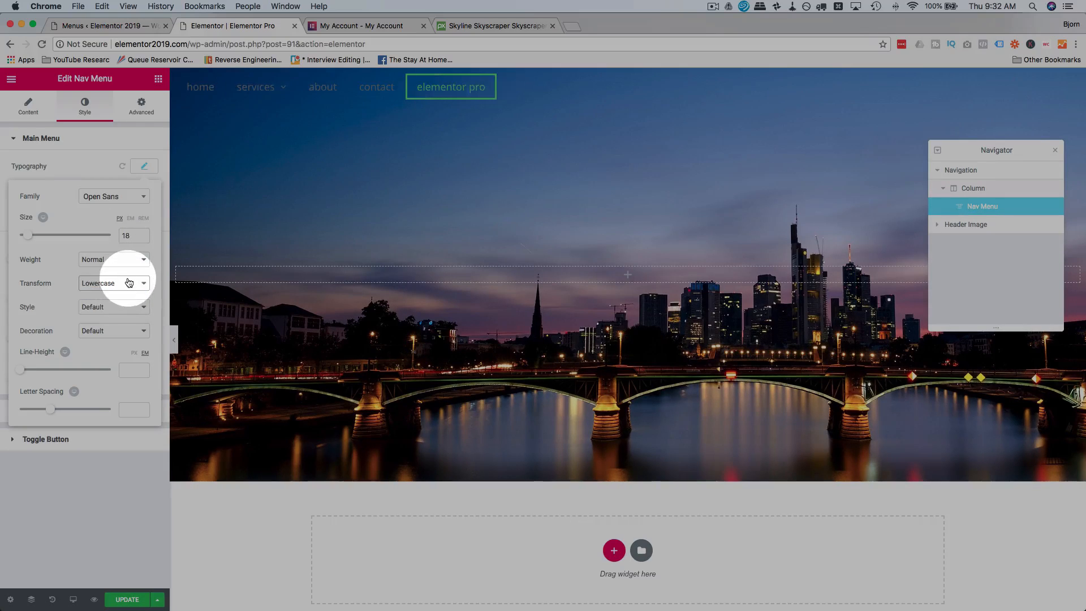
pyautogui.click(122, 291)
pyautogui.click(122, 291)
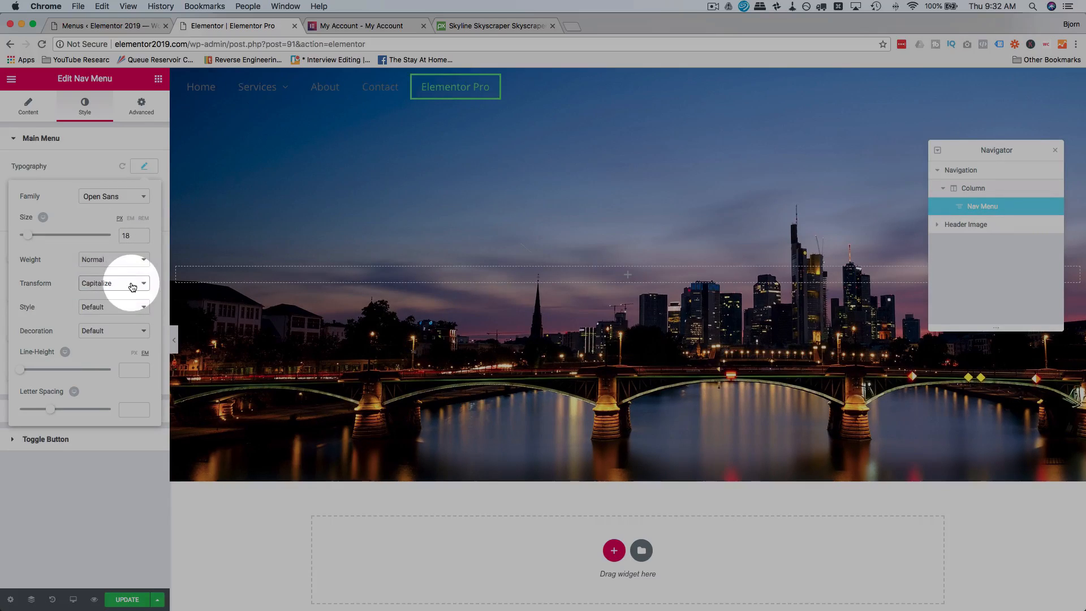
pyautogui.click(131, 287)
pyautogui.click(128, 295)
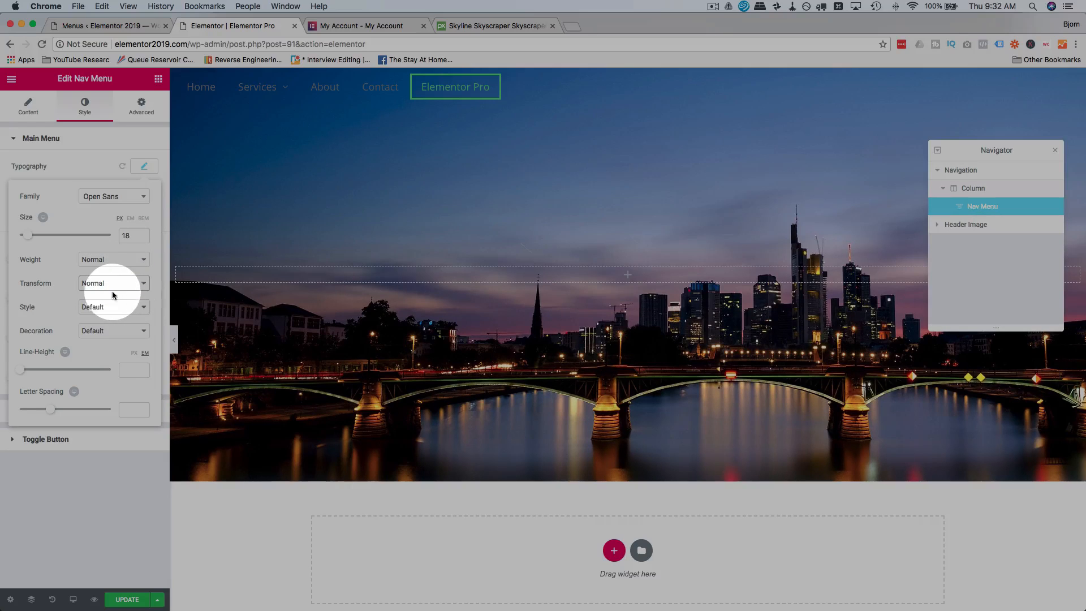
pyautogui.click(112, 291)
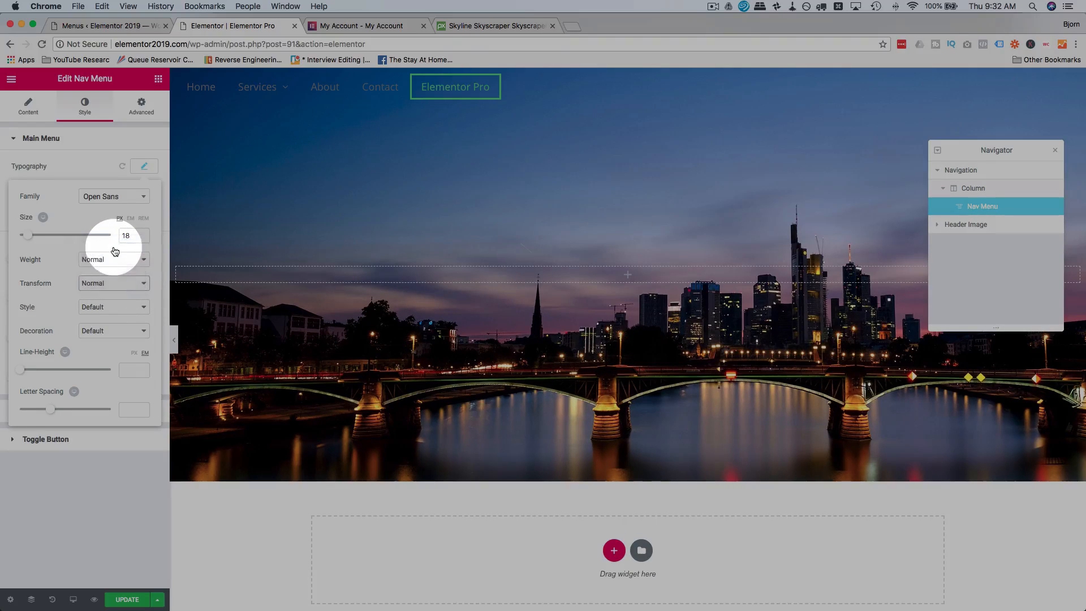
pyautogui.click(114, 248)
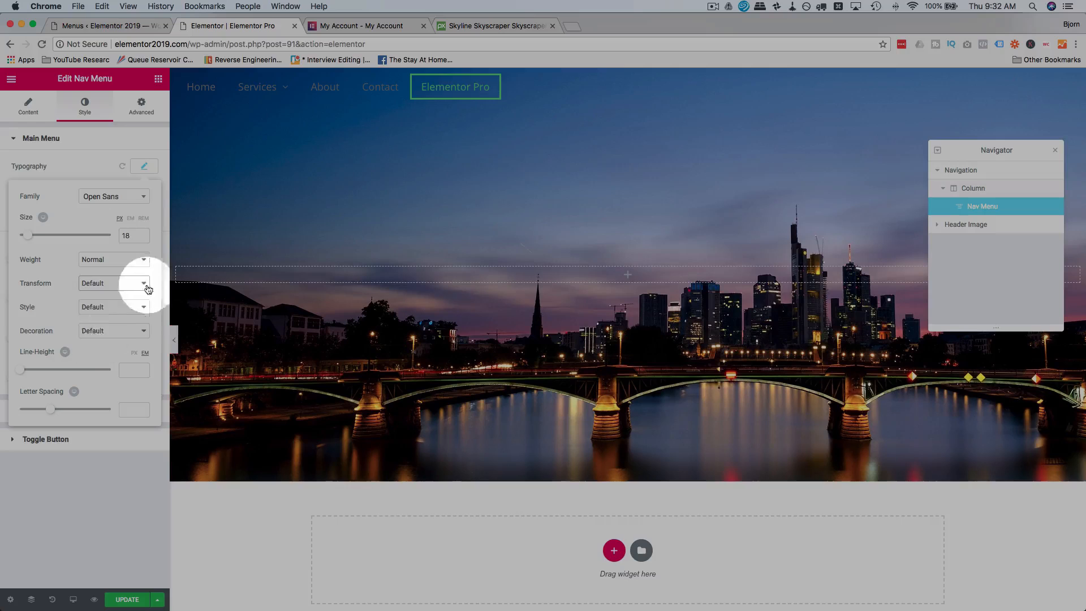
# Set the main menu's font style to Normal after trying Italic and Oblique.
pyautogui.click(92, 307)
pyautogui.click(102, 318)
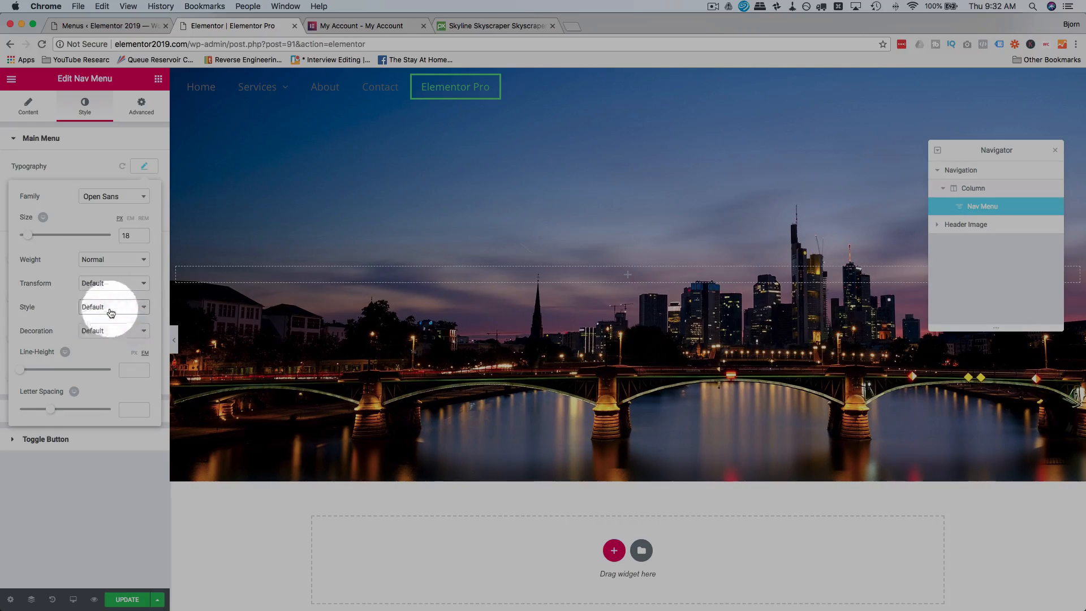
pyautogui.click(109, 307)
pyautogui.click(128, 308)
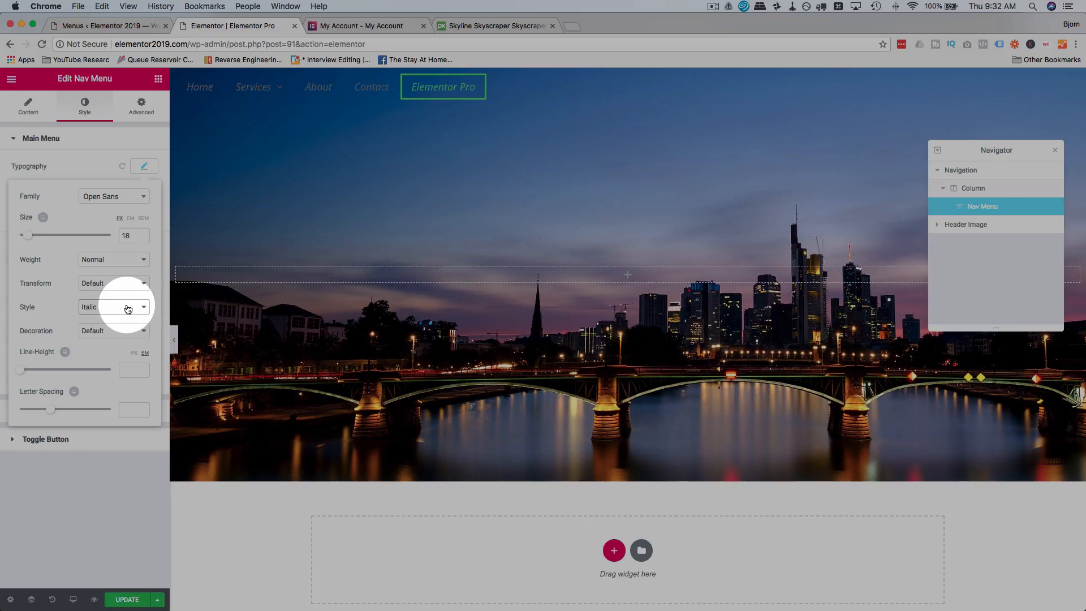
pyautogui.click(128, 308)
pyautogui.click(125, 320)
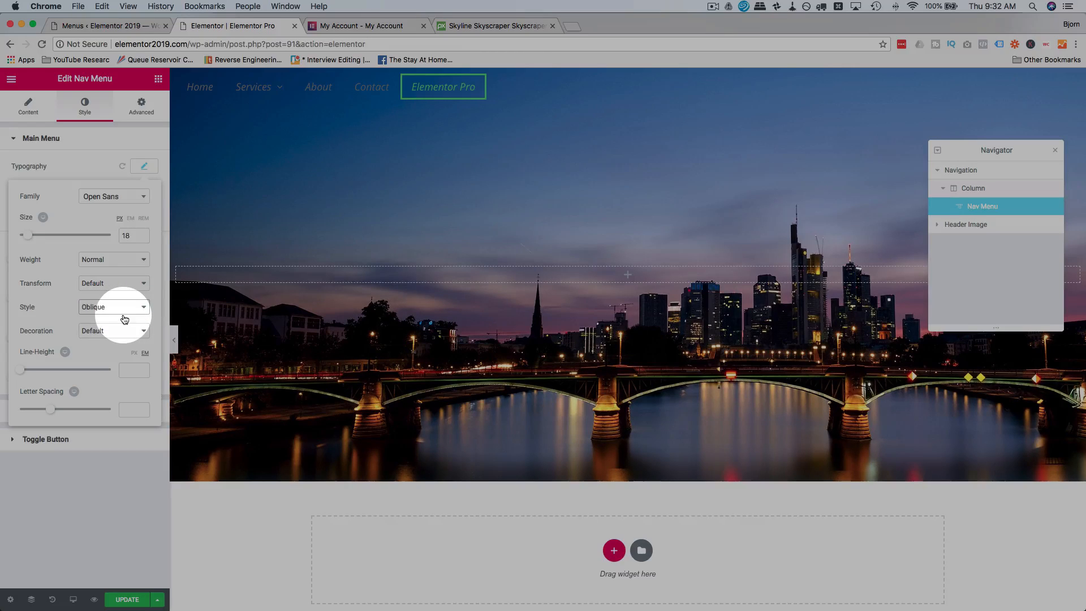
pyautogui.click(125, 308)
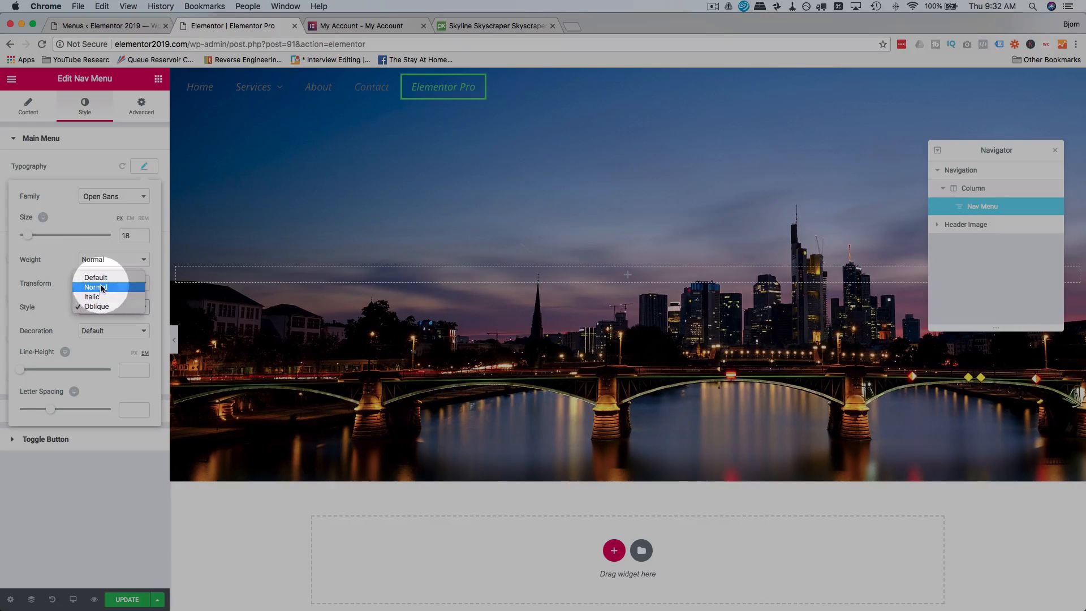
pyautogui.click(102, 287)
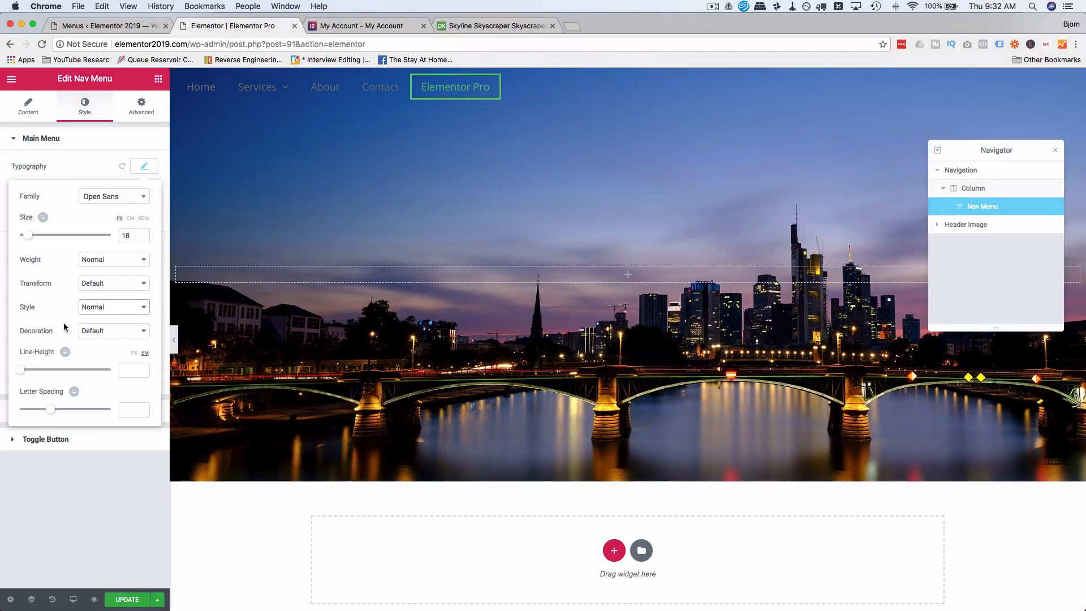
# Set the main menu's text decoration to Underline.
pyautogui.click(106, 336)
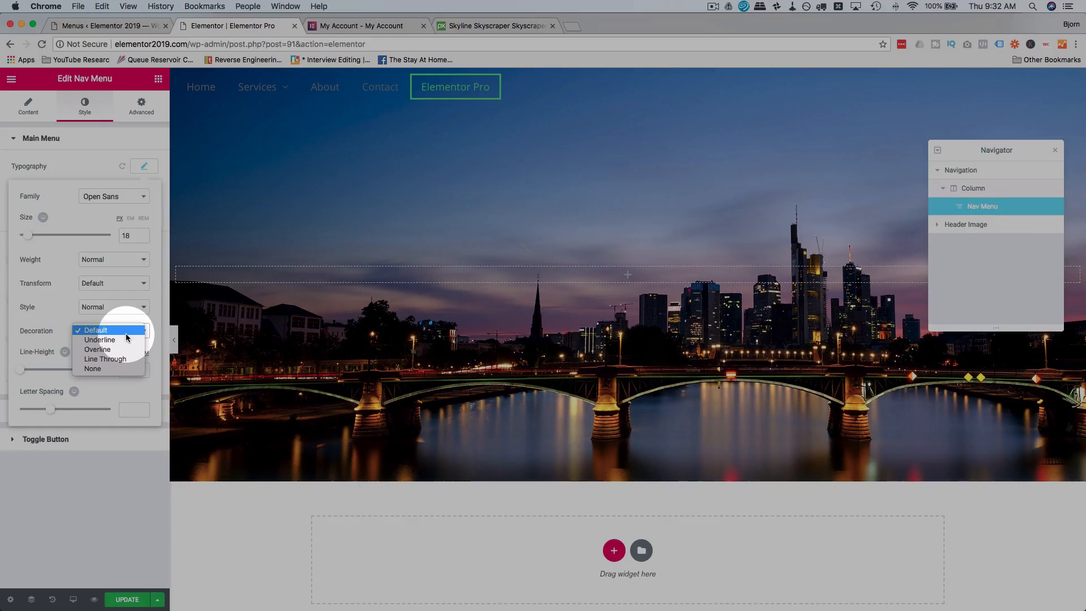
pyautogui.click(119, 342)
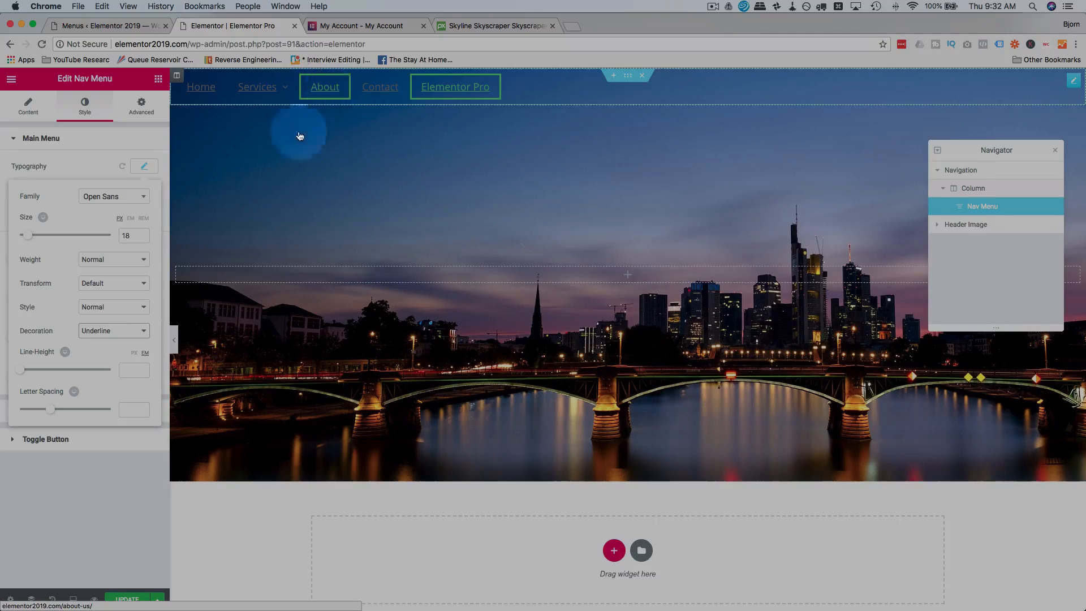
# Try the Line Through and Overline text decorations on the main menu, and return the decoration to Default.
pyautogui.click(138, 331)
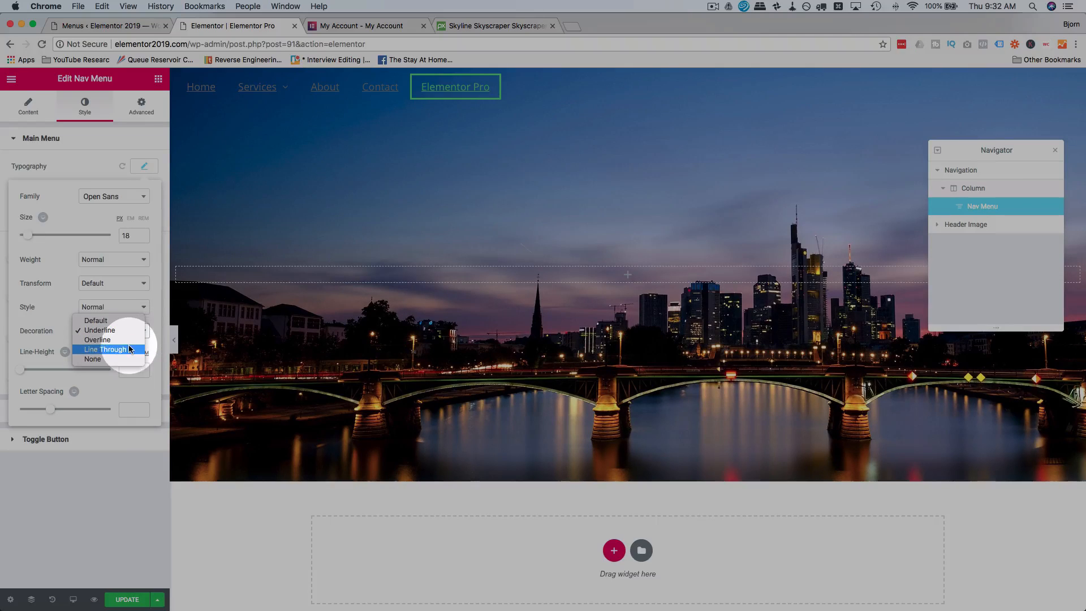
pyautogui.click(129, 349)
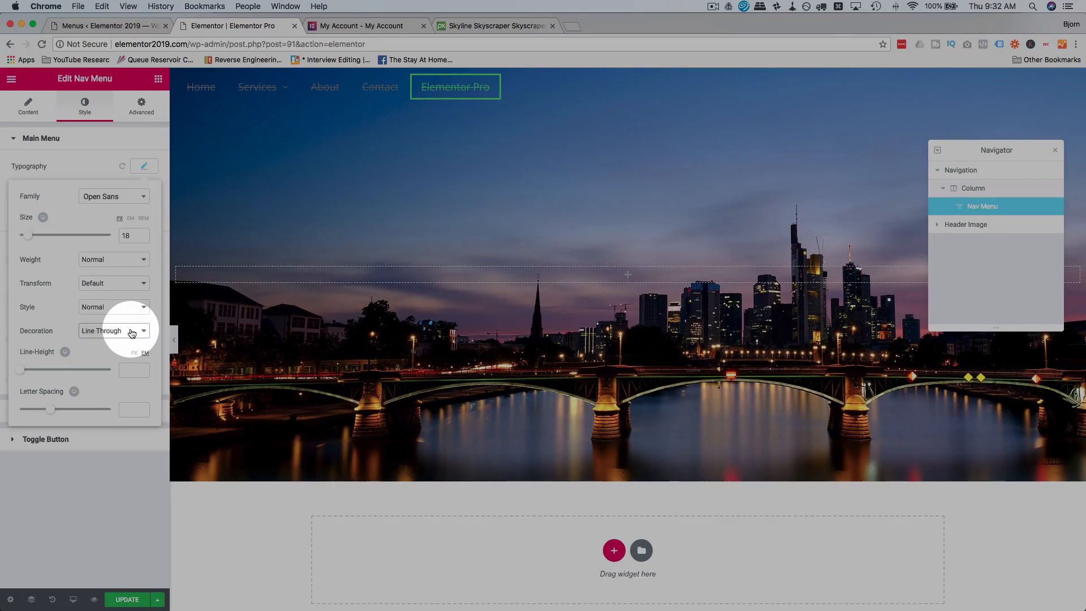
pyautogui.click(132, 333)
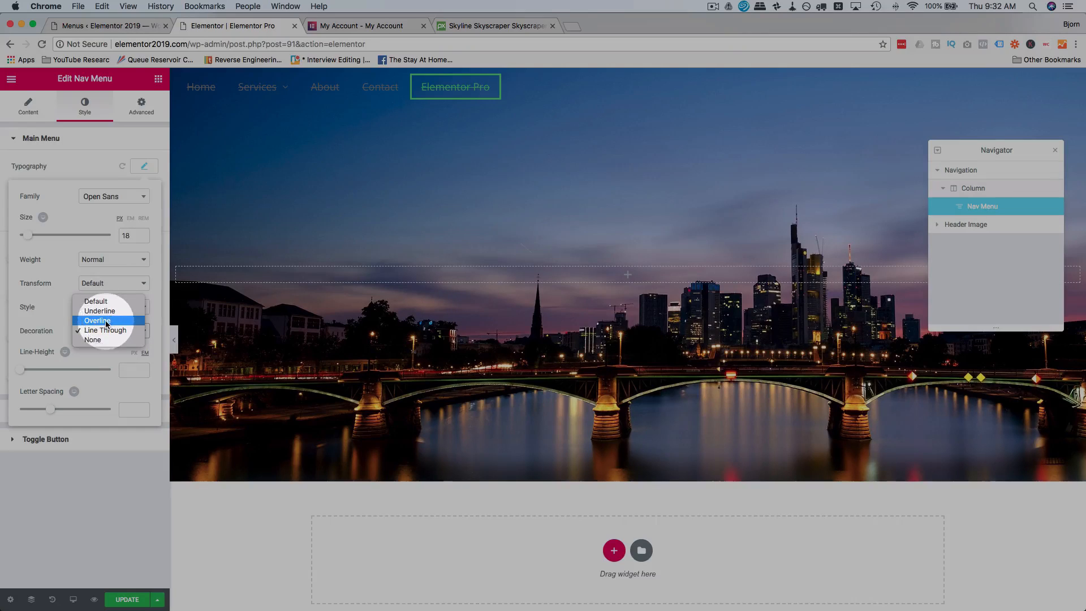
pyautogui.click(107, 321)
pyautogui.click(121, 328)
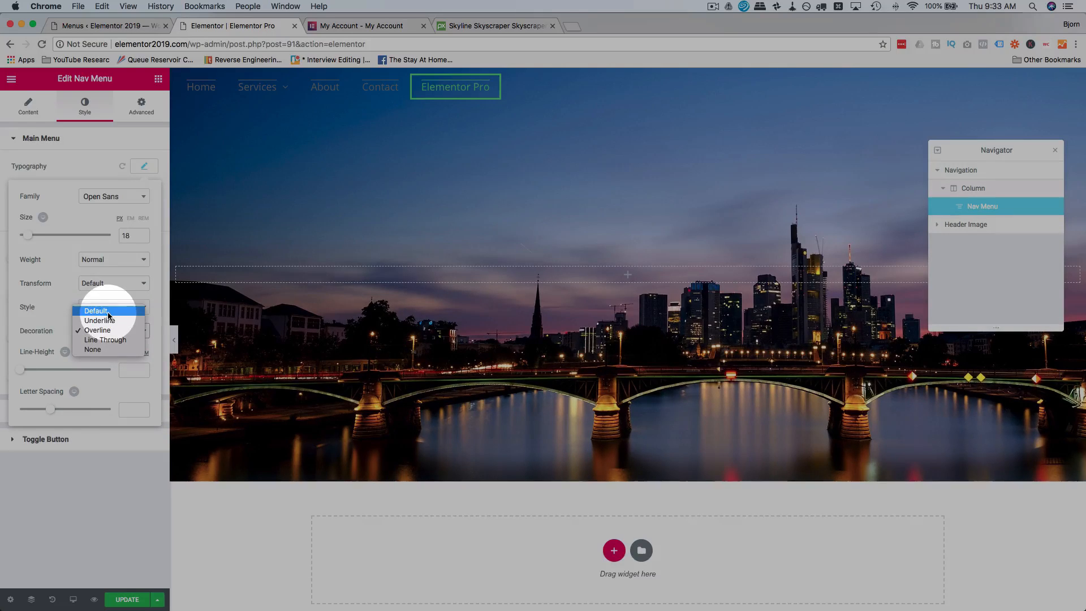
pyautogui.click(108, 314)
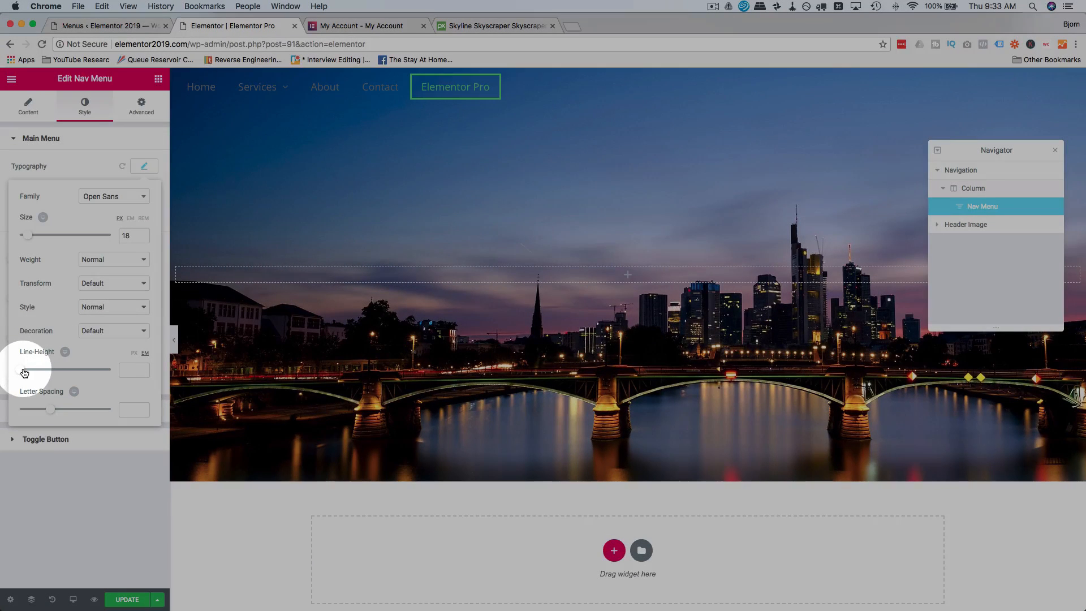
# Set the main menu's typography line height to 1.1 em.
pyautogui.moveTo(37, 371)
pyautogui.mouseDown()
pyautogui.moveTo(54, 370)
pyautogui.moveTo(31, 373)
pyautogui.mouseUp()
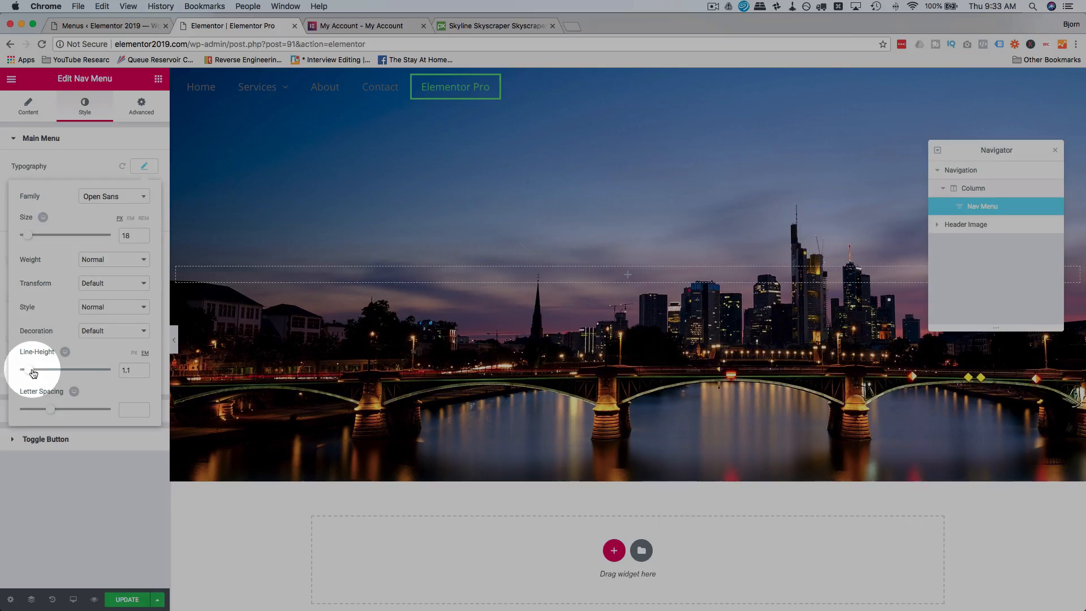
pyautogui.click(13, 442)
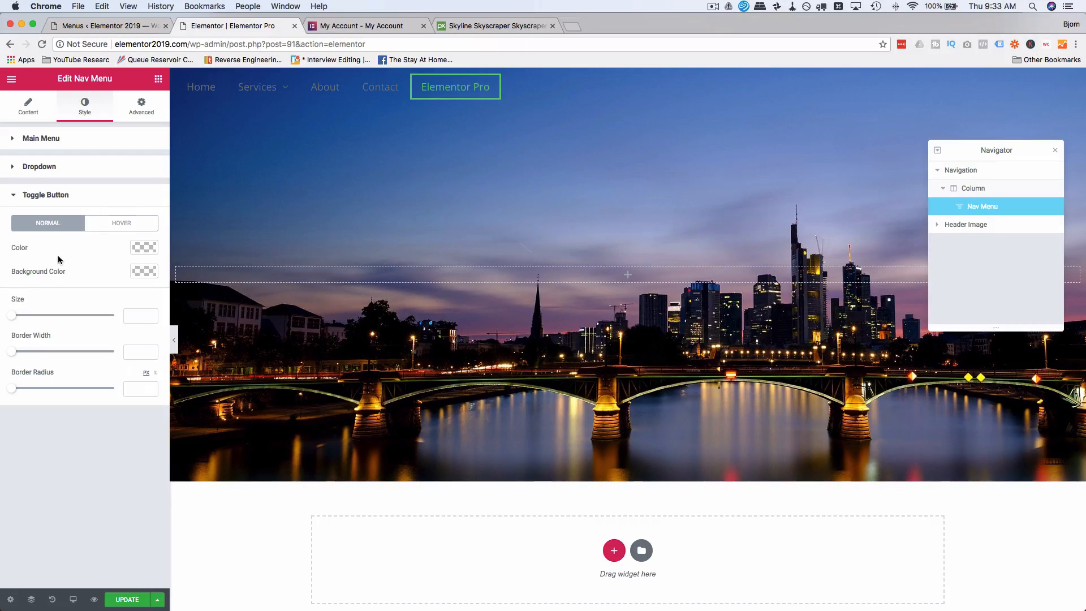
pyautogui.click(15, 198)
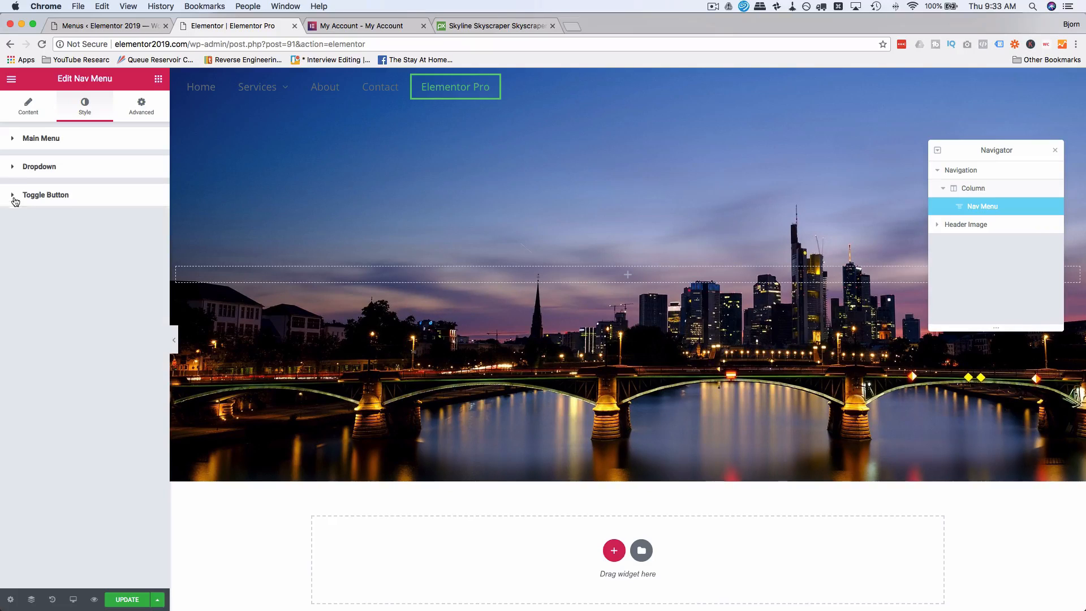
pyautogui.click(13, 168)
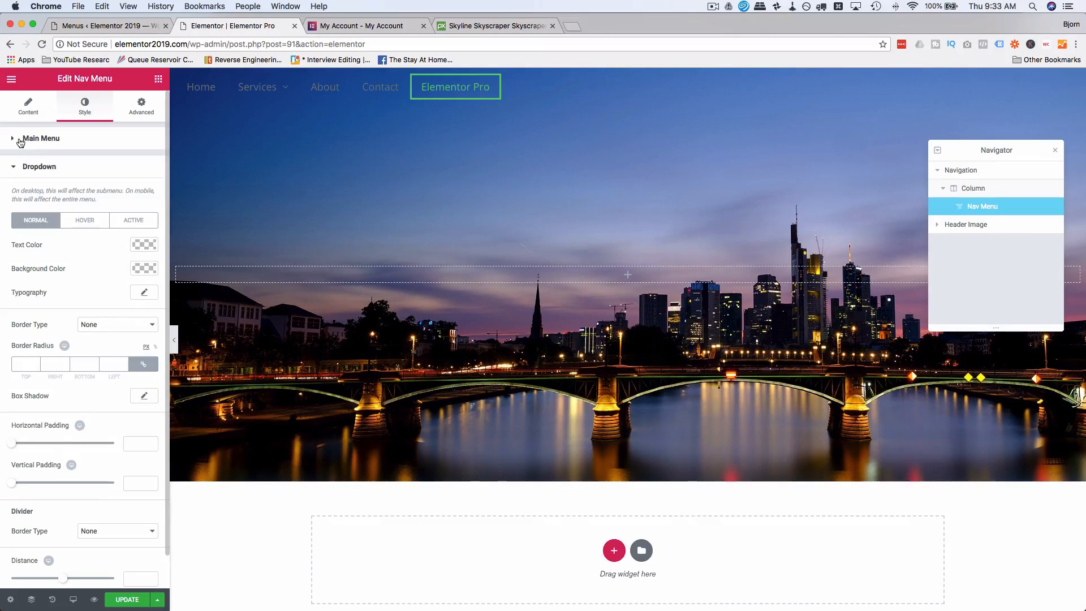
pyautogui.click(21, 141)
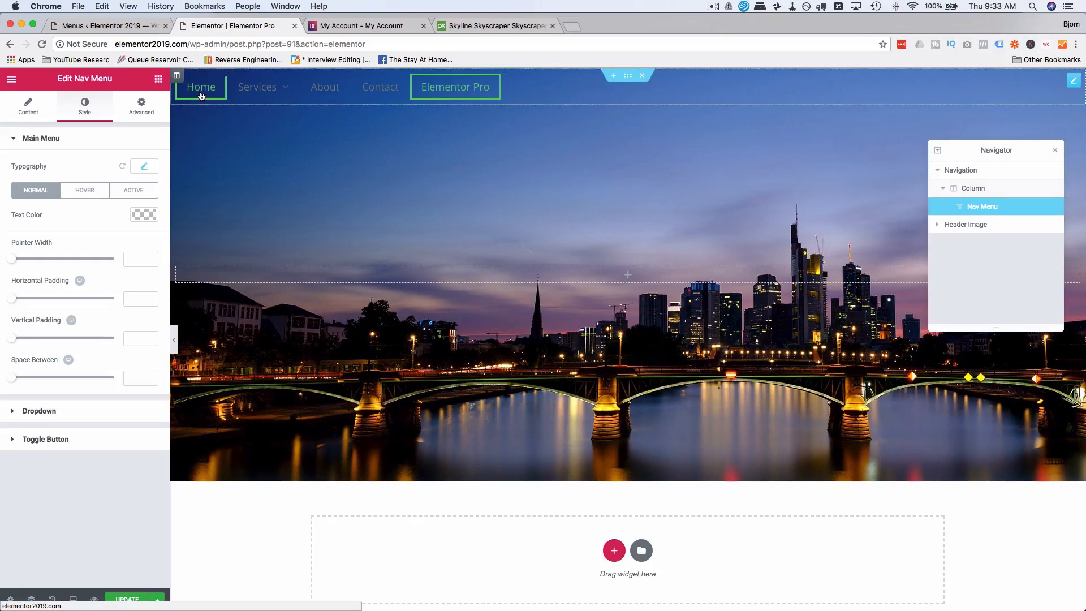
pyautogui.click(147, 167)
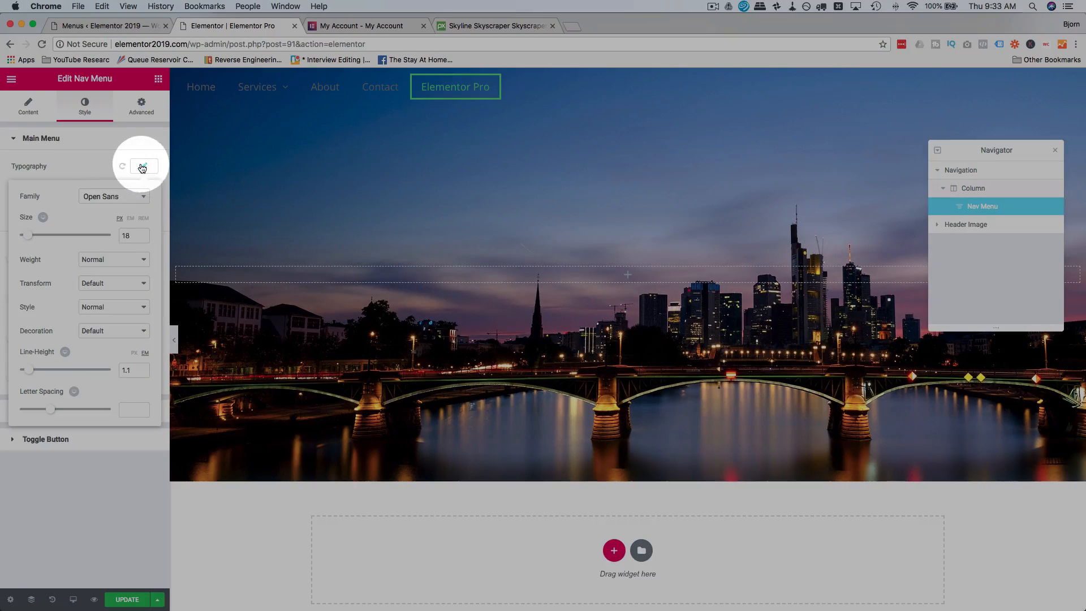
pyautogui.click(145, 165)
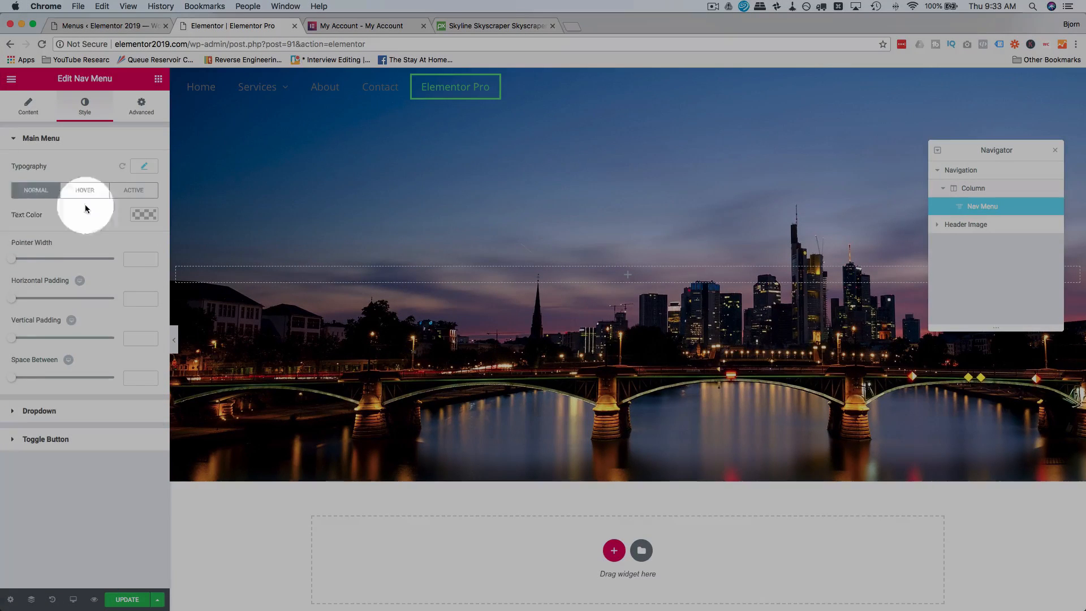
# Set the main menu's normal-state text color to white.
pyautogui.click(140, 217)
pyautogui.moveTo(113, 294); pyautogui.dragTo(1, 218)
pyautogui.click(1, 209)
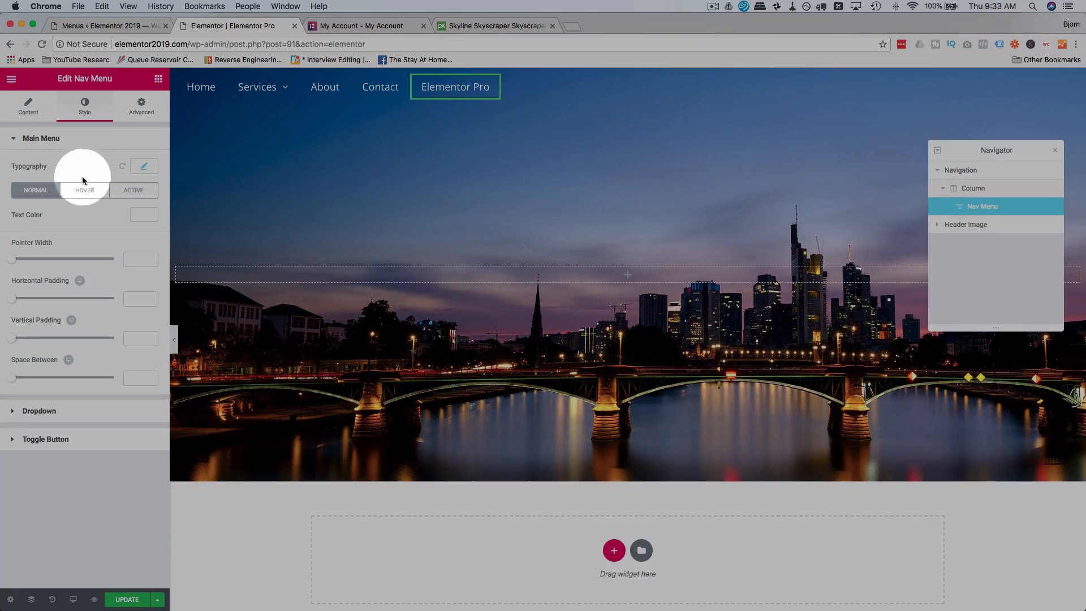
# Try light and darker grey hover text colors on the main menu.
pyautogui.click(83, 195)
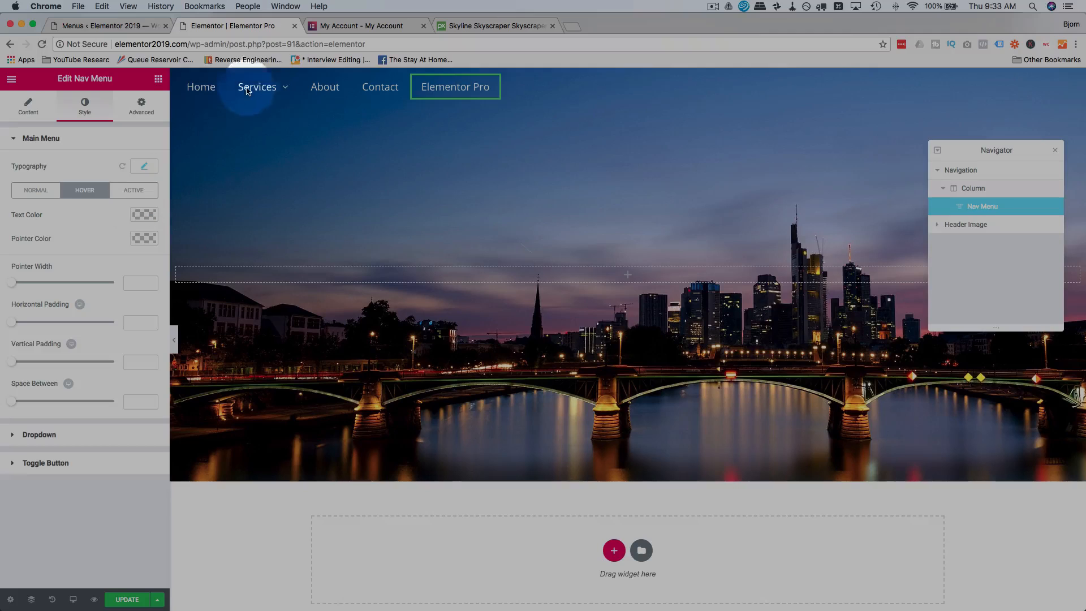
pyautogui.moveTo(261, 90)
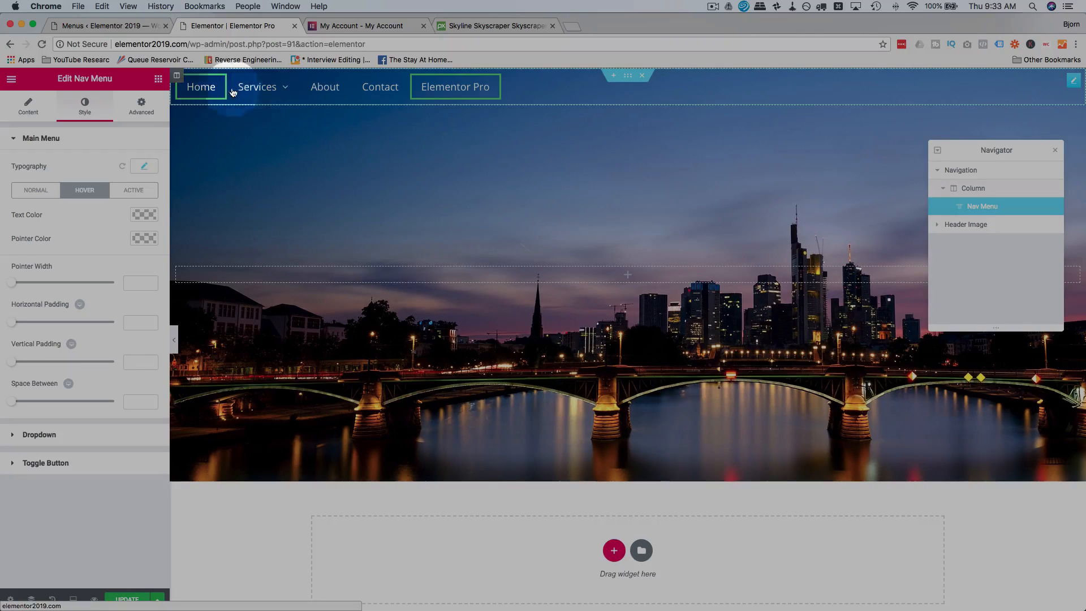
pyautogui.click(144, 214)
pyautogui.moveTo(41, 255); pyautogui.dragTo(11, 241)
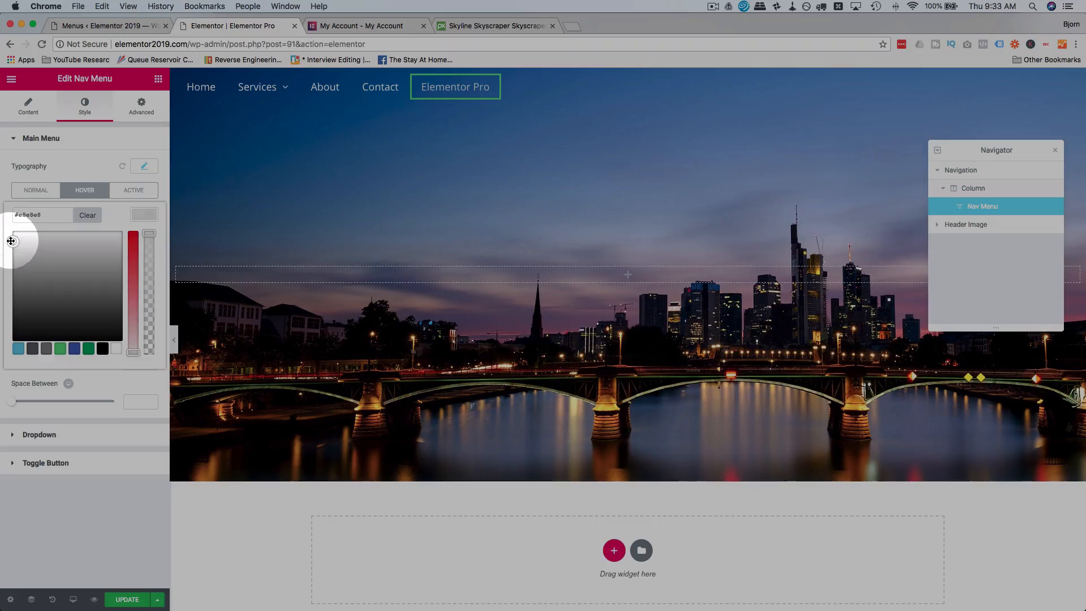
pyautogui.click(116, 142)
pyautogui.moveTo(242, 108)
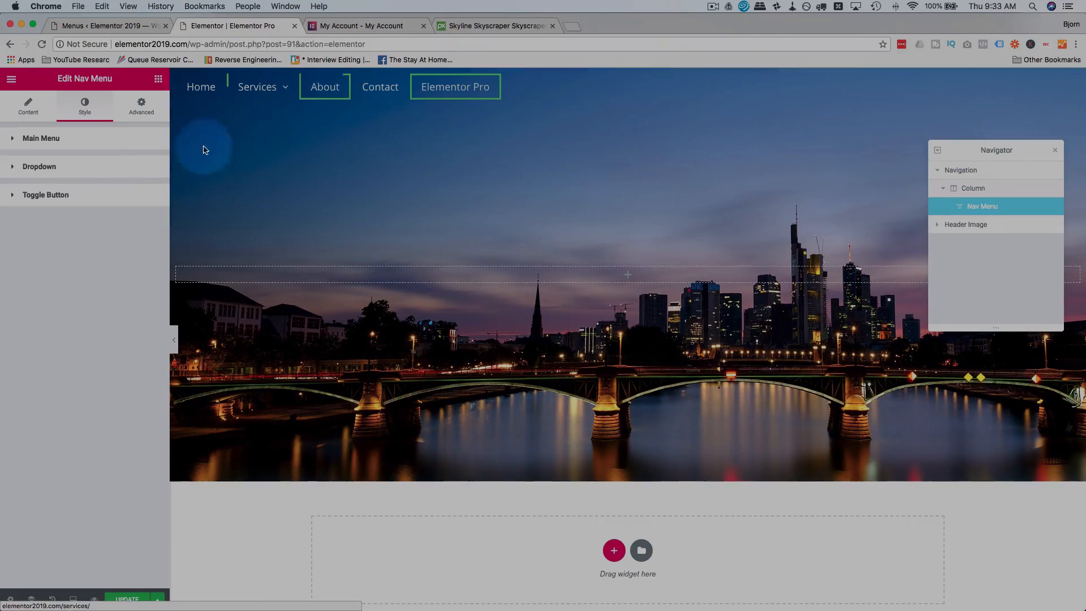
pyautogui.click(131, 142)
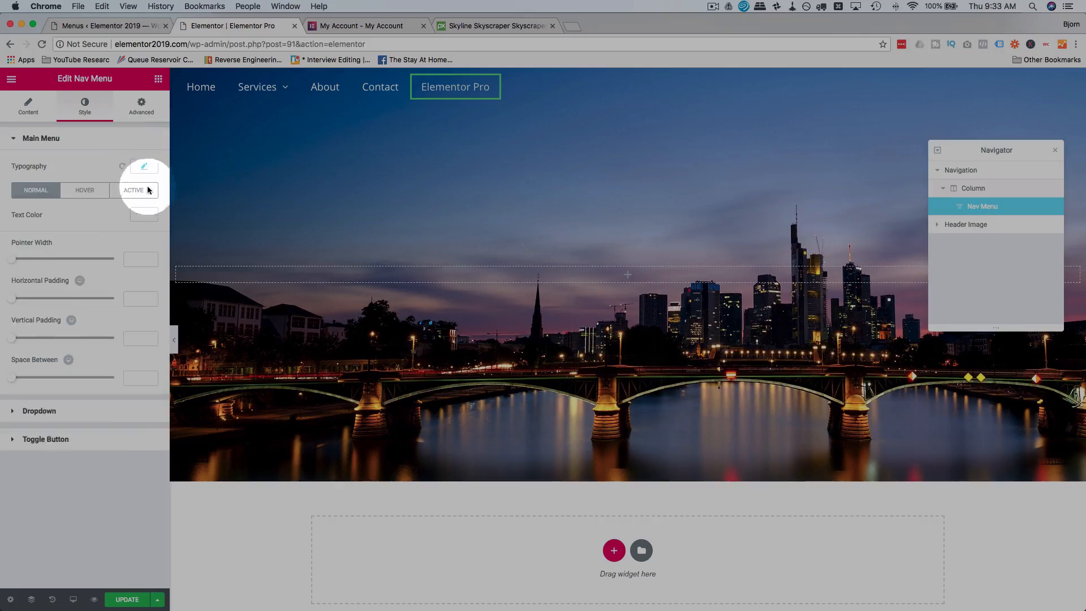
pyautogui.click(85, 190)
pyautogui.click(142, 214)
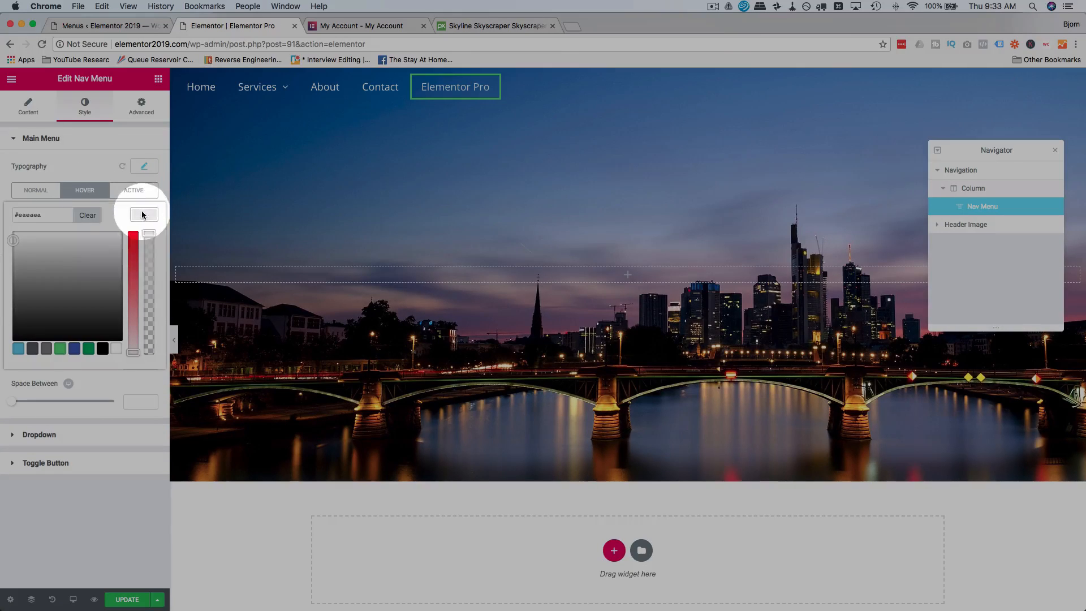
pyautogui.click(73, 164)
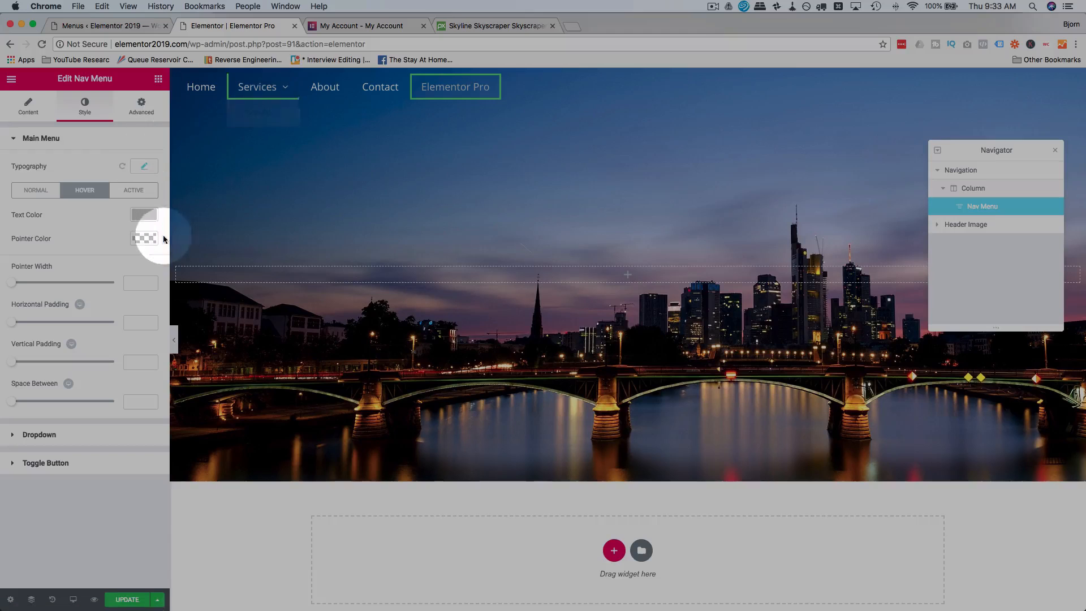
# Set the main menu's hover pointer color to white.
pyautogui.moveTo(238, 88)
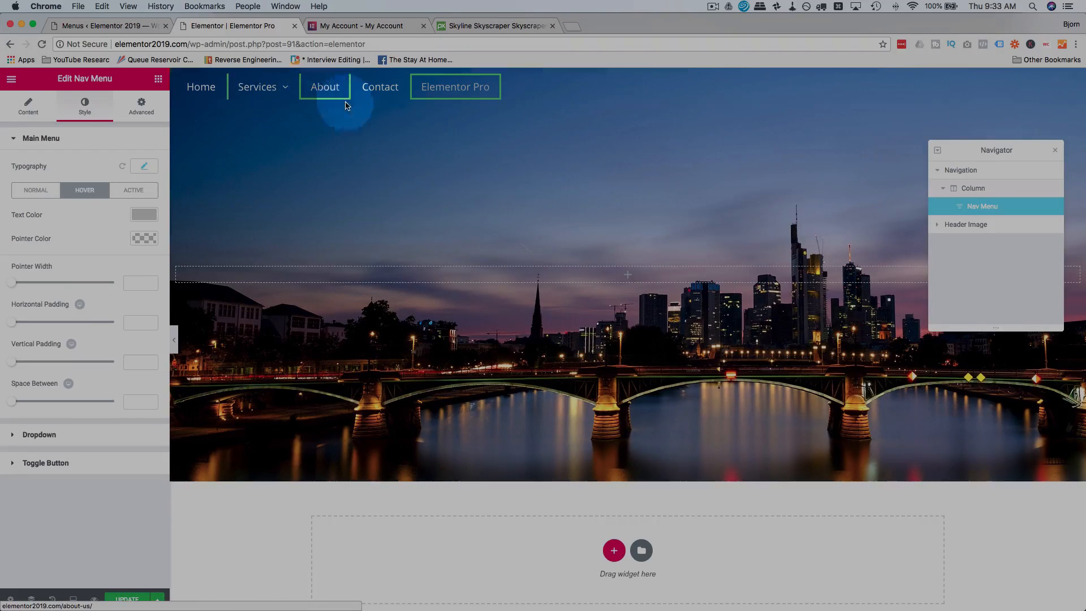
pyautogui.click(150, 244)
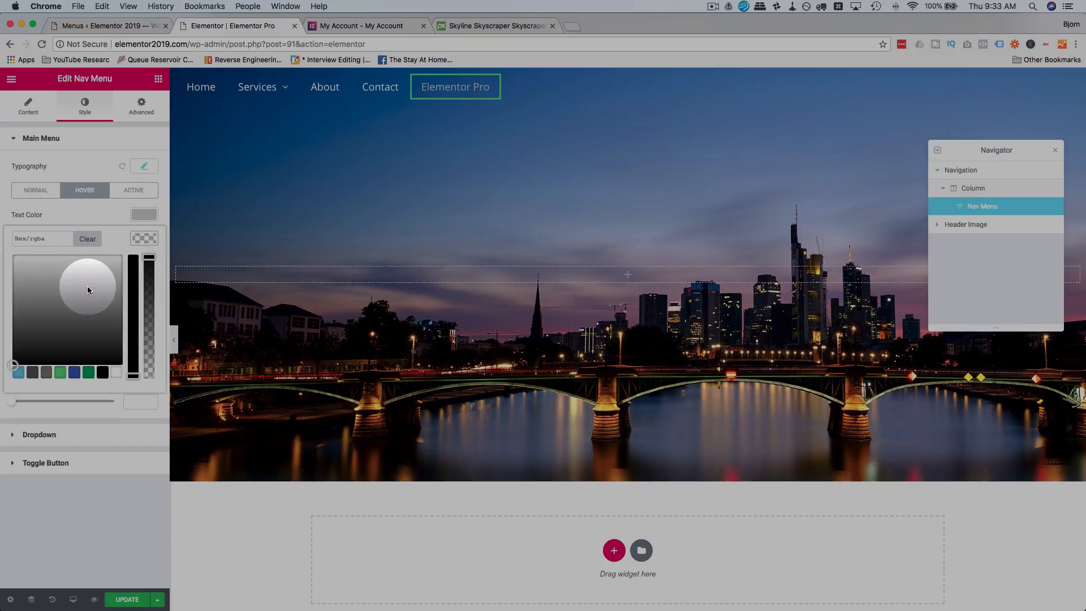
pyautogui.moveTo(87, 285); pyautogui.dragTo(0, 246)
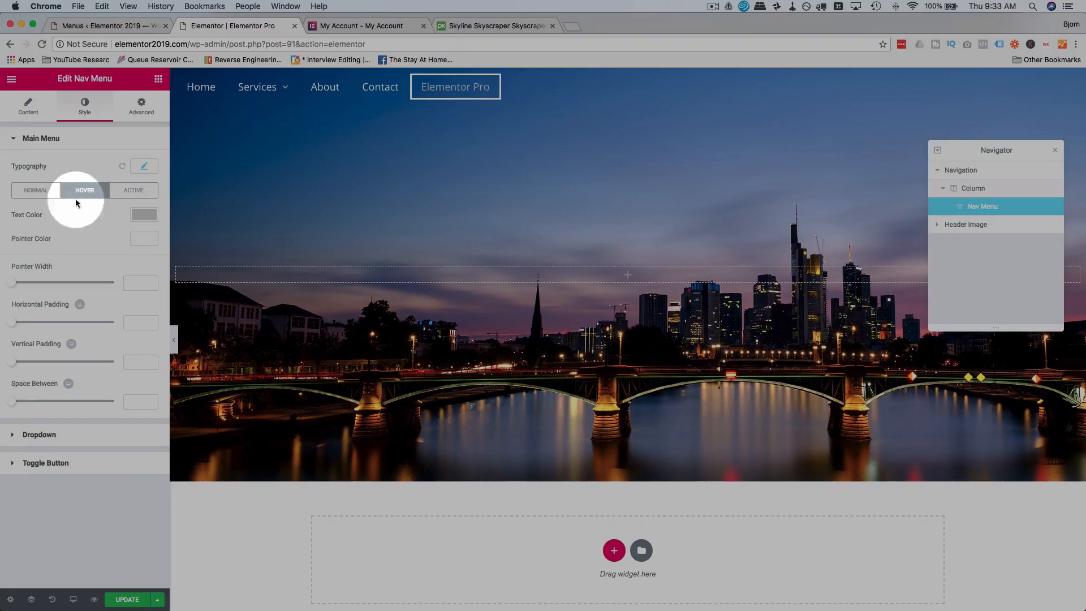
pyautogui.click(105, 154)
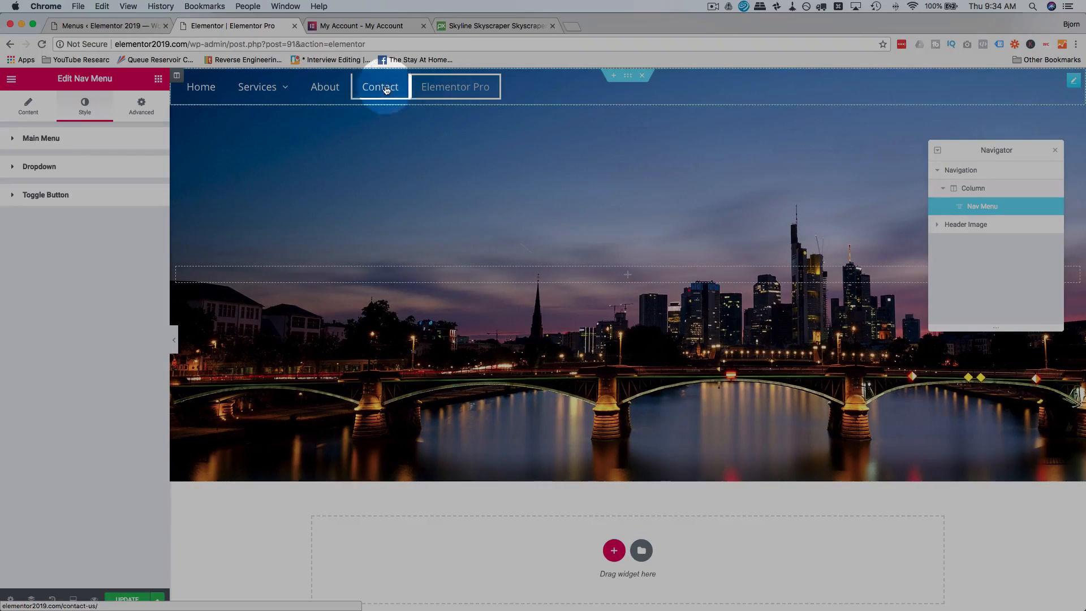
# Set the main menu's hover text color to white.
pyautogui.click(106, 142)
pyautogui.click(85, 189)
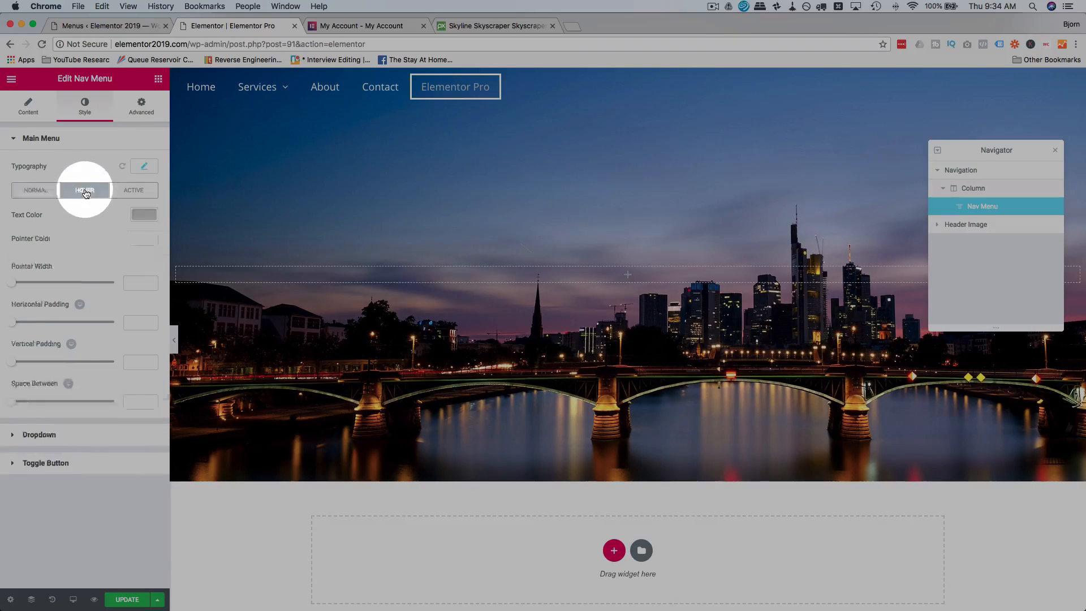
pyautogui.click(144, 215)
pyautogui.moveTo(83, 273); pyautogui.dragTo(6, 224)
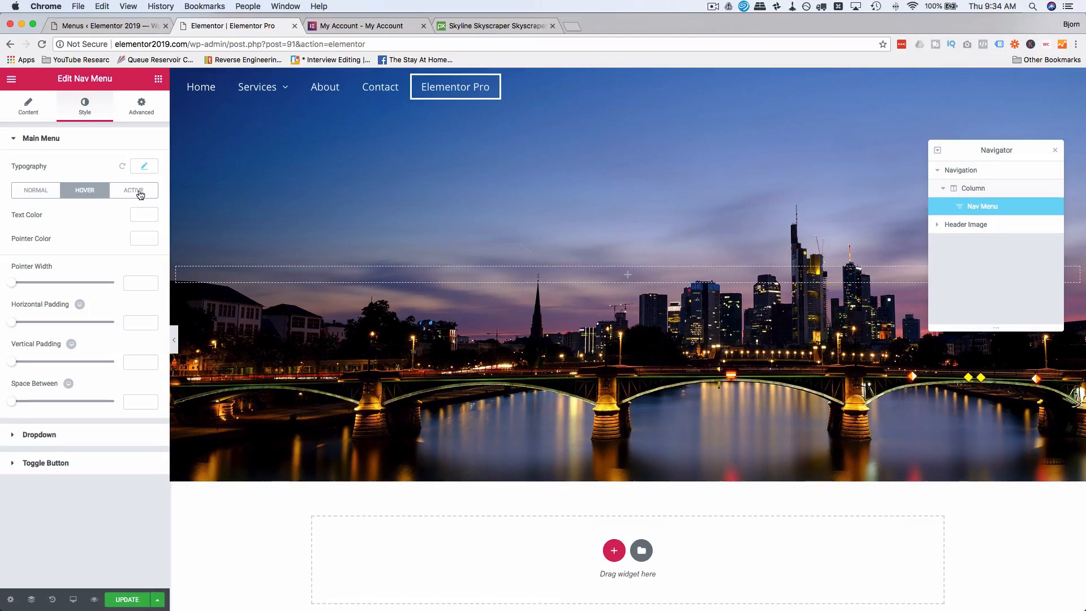
# Set the active menu item's text color to white after trying green #61ce70 and orange shades.
pyautogui.click(136, 191)
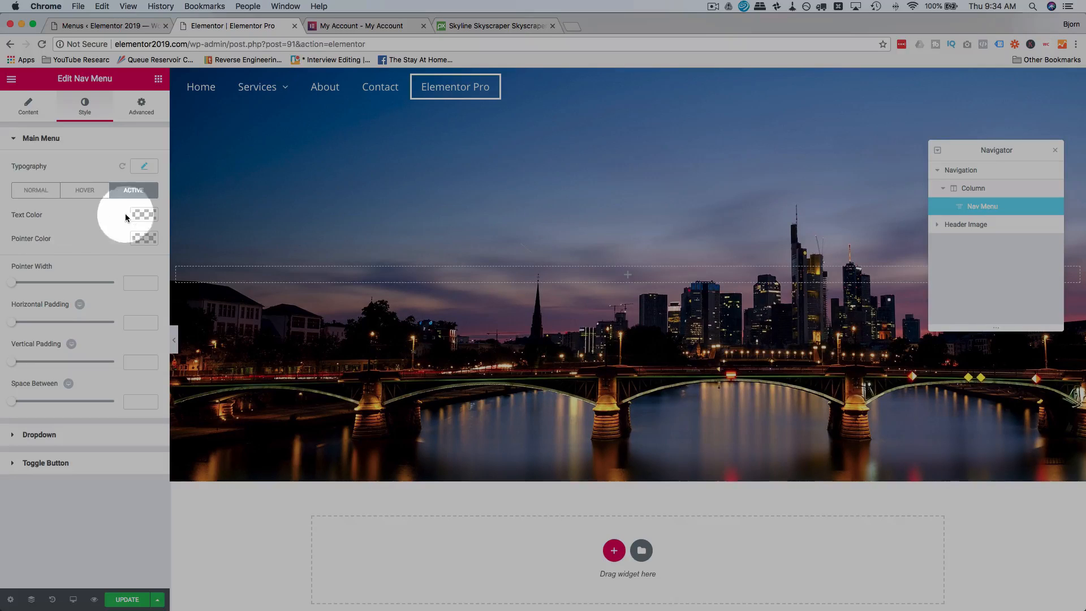
pyautogui.click(144, 214)
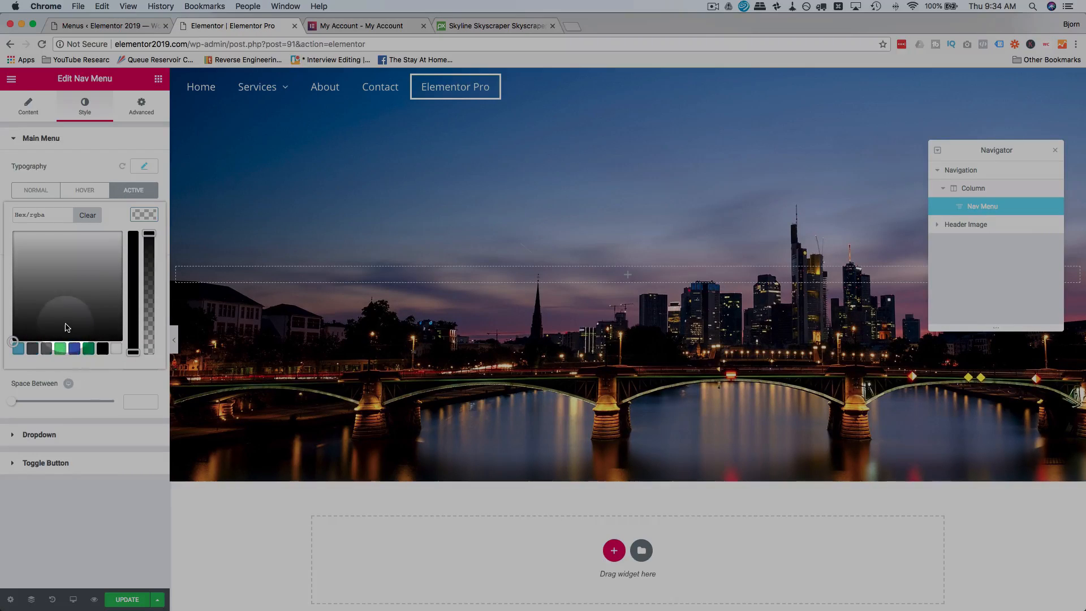
pyautogui.moveTo(102, 324); pyautogui.dragTo(56, 340)
pyautogui.click(60, 349)
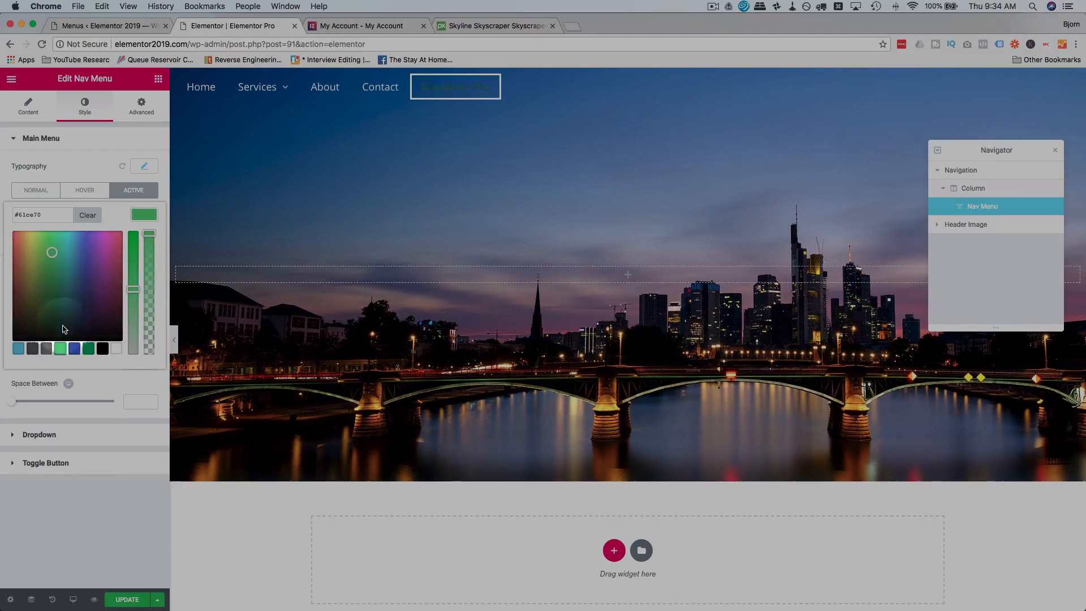
pyautogui.moveTo(62, 293); pyautogui.dragTo(22, 233)
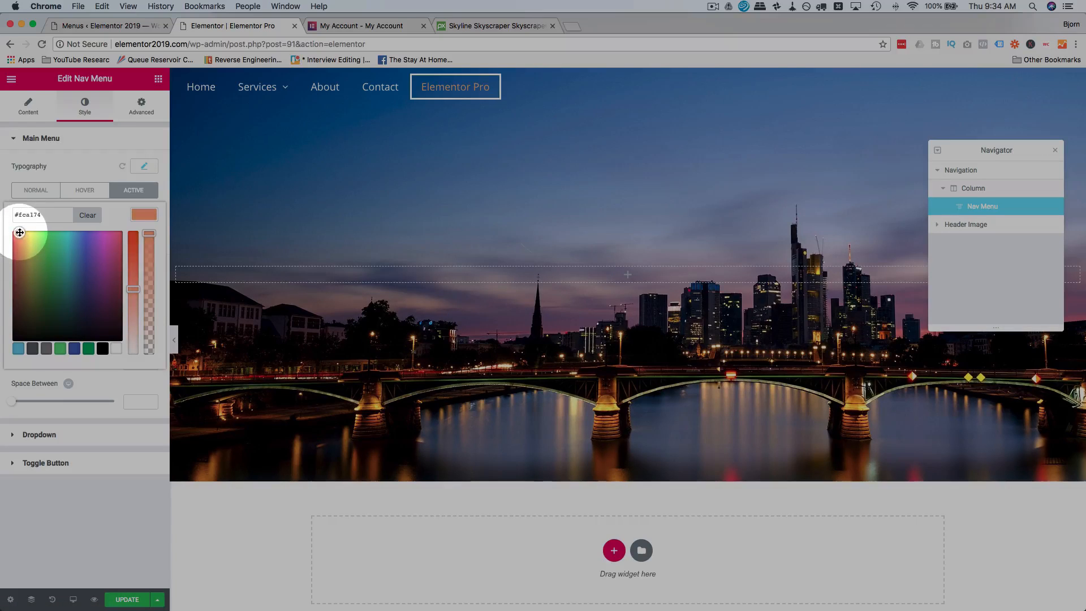
pyautogui.click(134, 250)
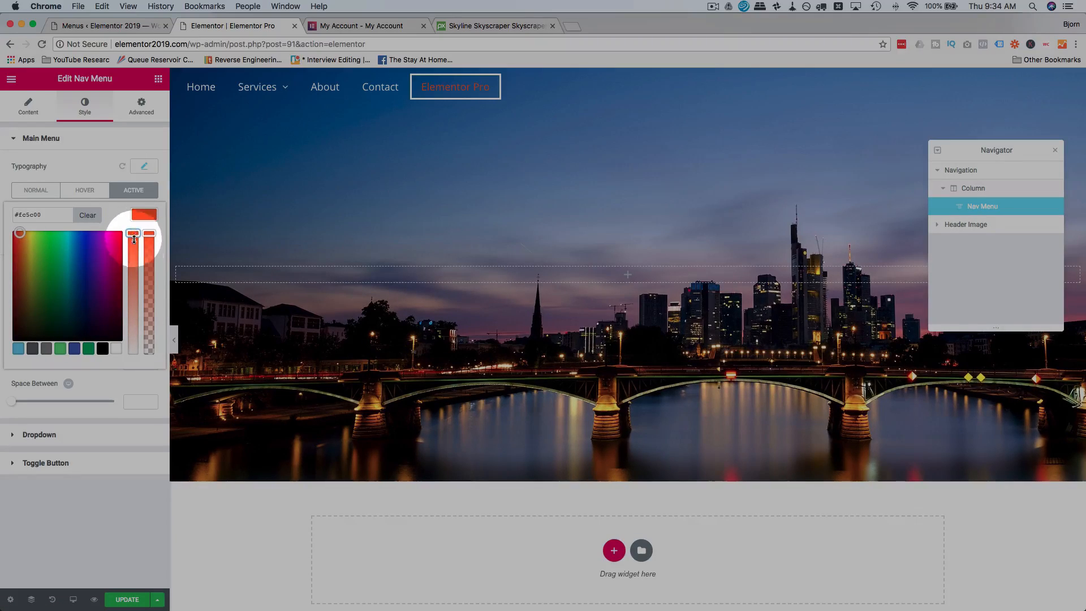
pyautogui.moveTo(134, 240); pyautogui.dragTo(140, 357)
pyautogui.click(110, 172)
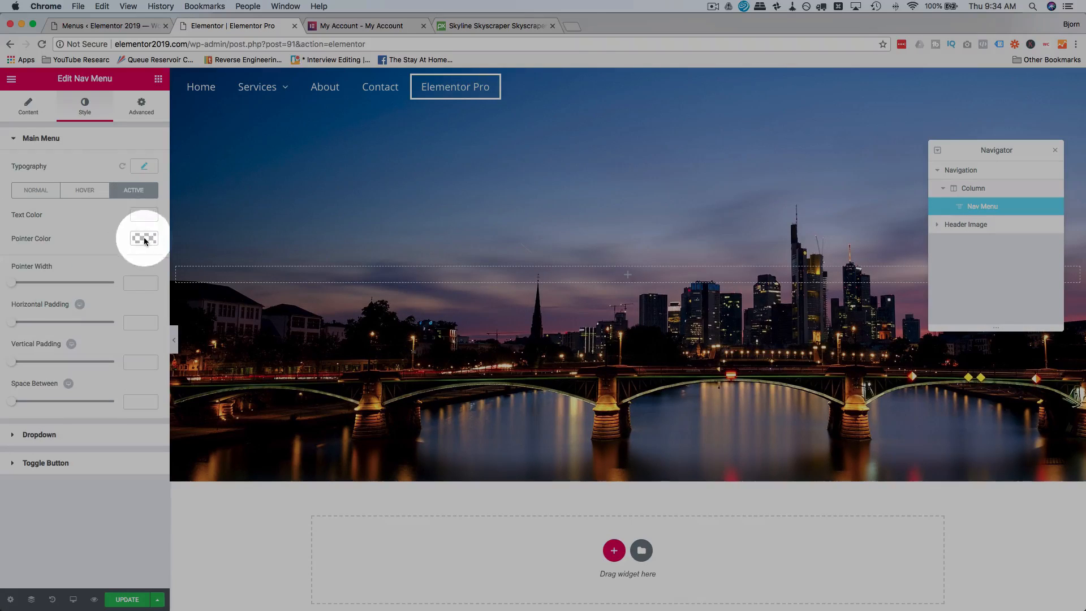
# Set the active menu item's pointer color to orange.
pyautogui.click(144, 215)
pyautogui.click(60, 371)
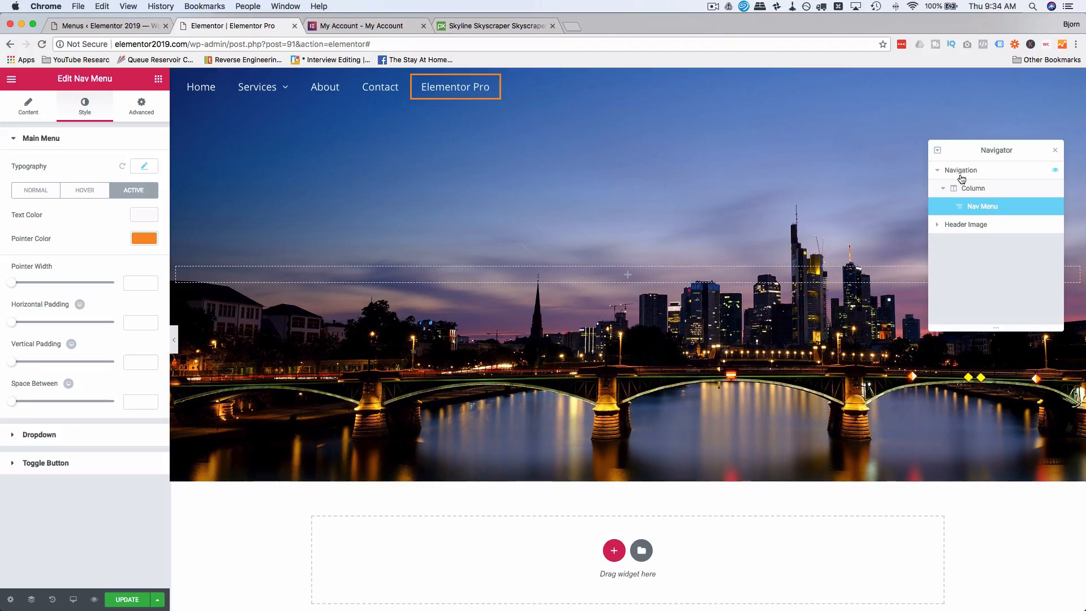
# Add a second column to the Navigation section and narrow it to about 21% width.
pyautogui.click(1000, 195)
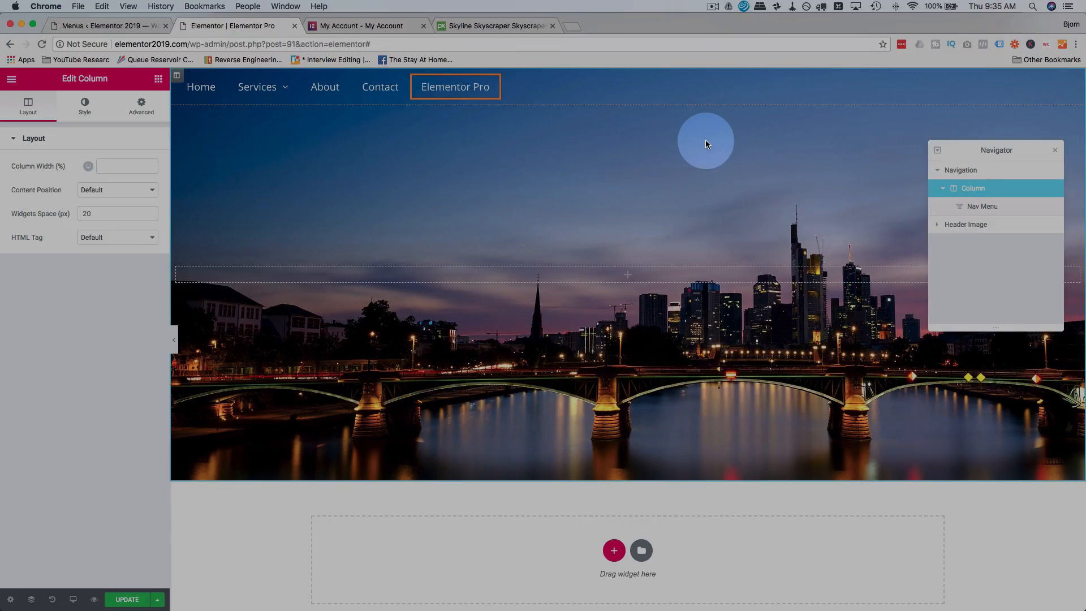
pyautogui.rightClick(179, 77)
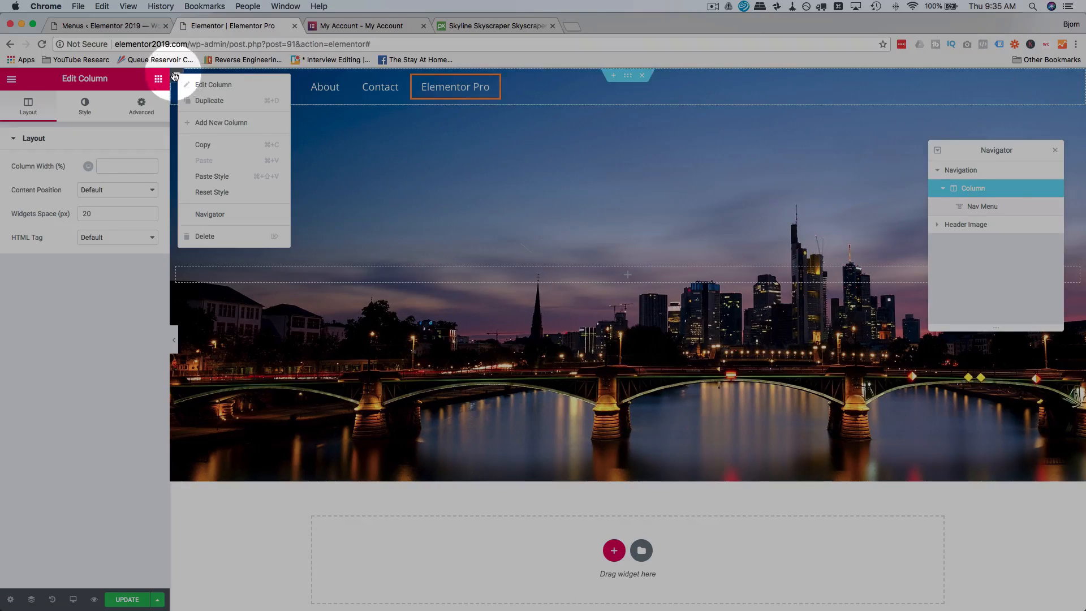
pyautogui.click(226, 125)
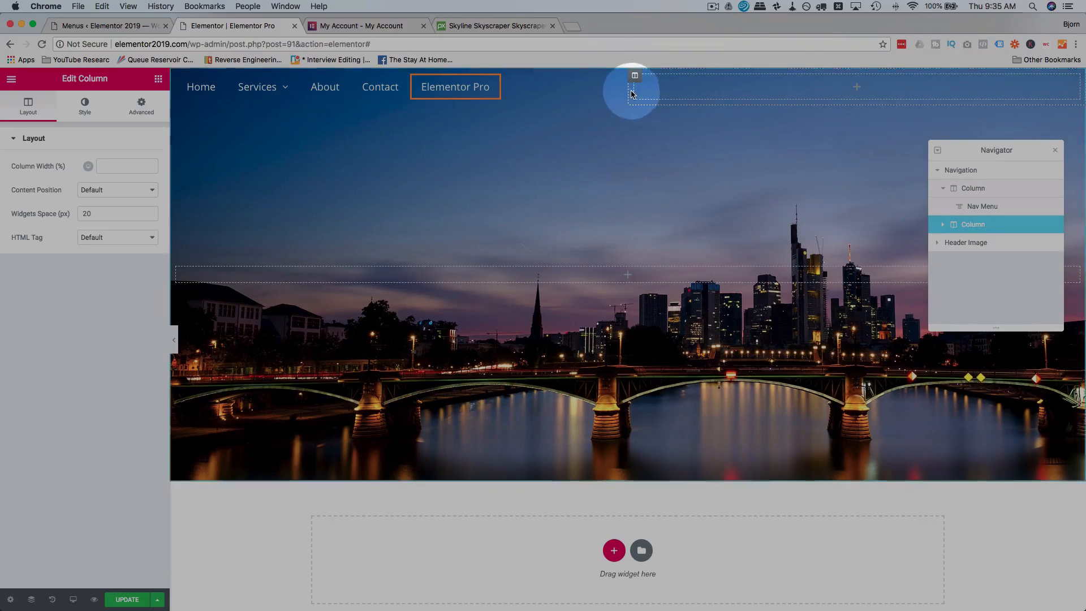
pyautogui.moveTo(632, 93); pyautogui.dragTo(897, 93)
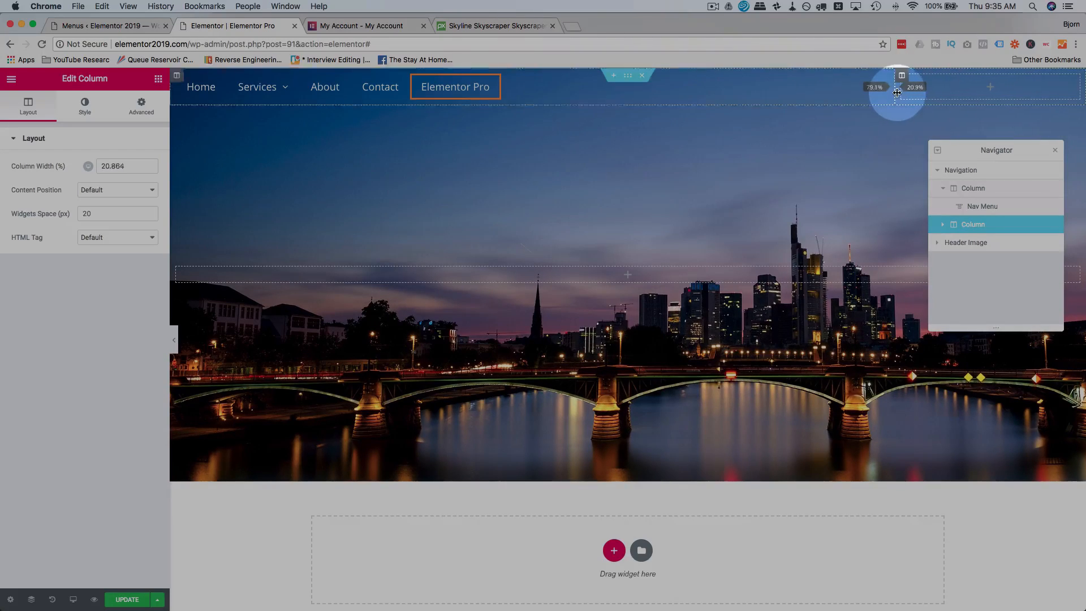
# Add an Image widget to the new navigation column and insert wpll-logo-white-280-80.png from the media library.
pyautogui.click(929, 91)
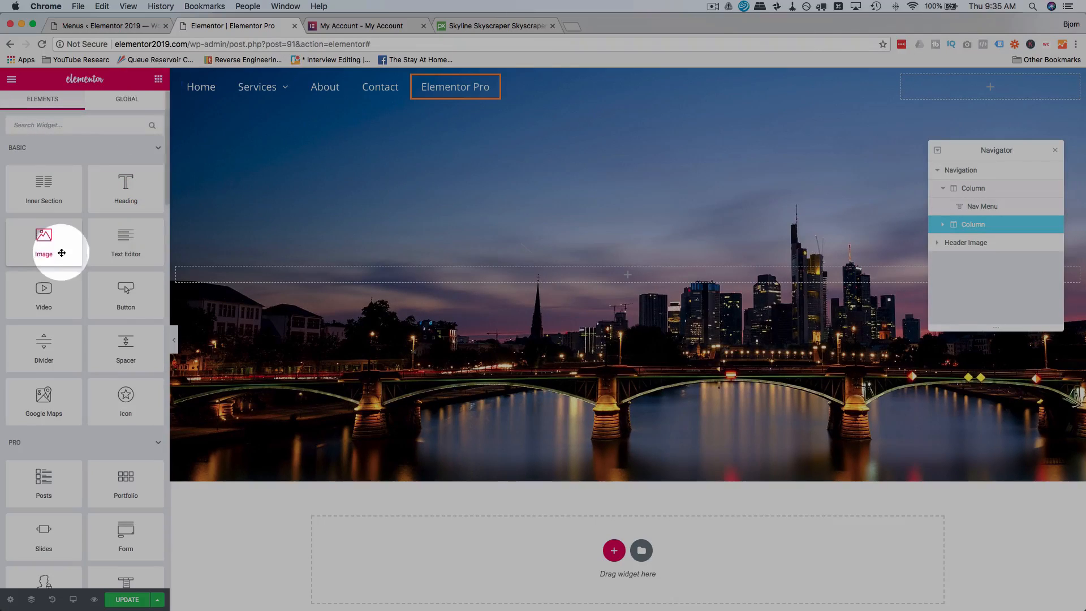
pyautogui.moveTo(47, 240); pyautogui.dragTo(957, 85)
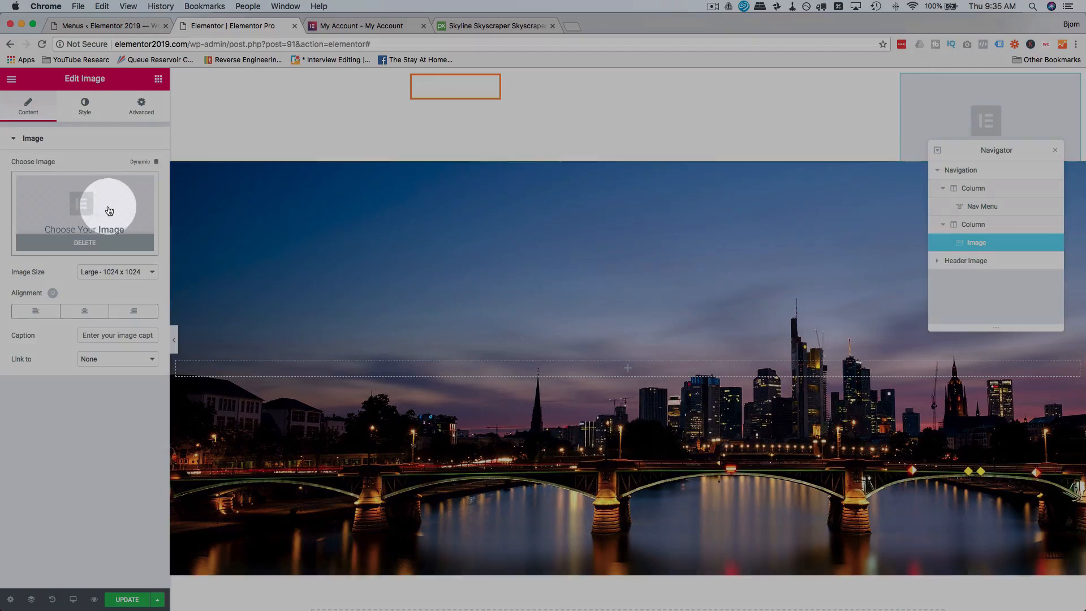
pyautogui.click(109, 210)
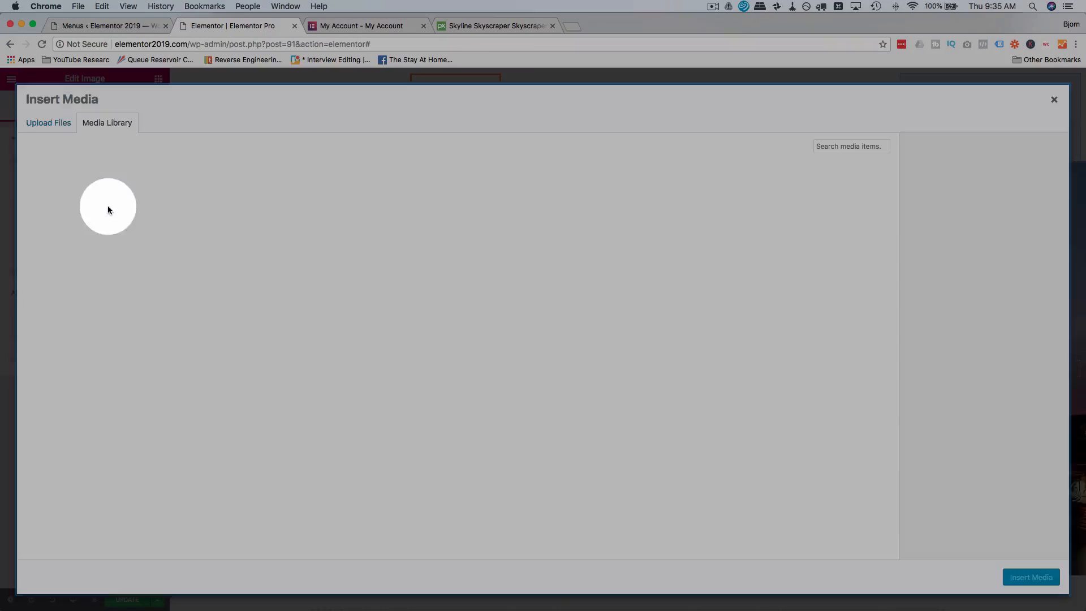
pyautogui.click(501, 301)
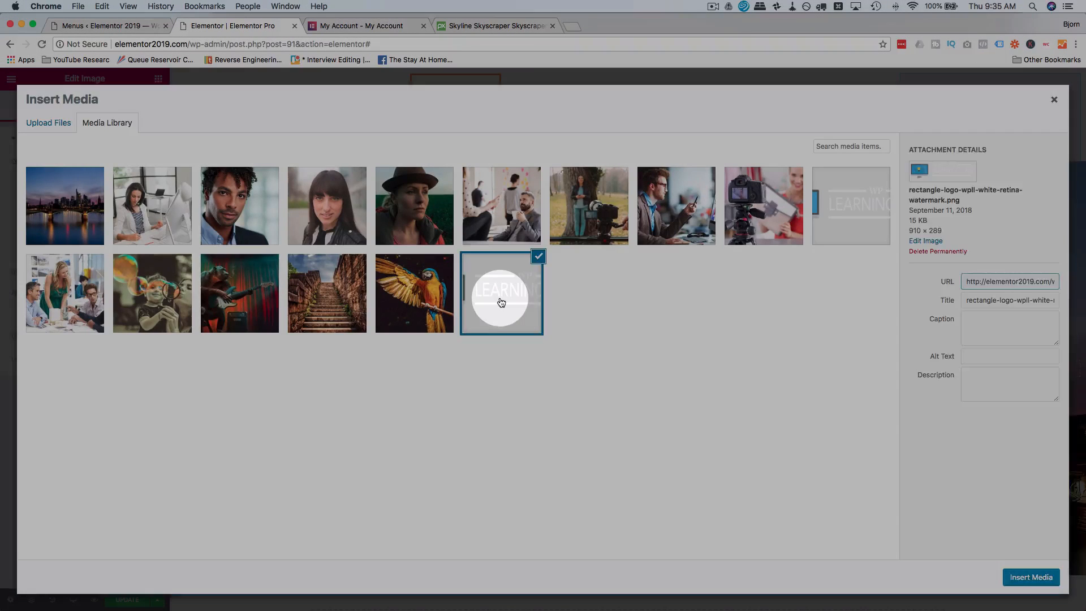
pyautogui.click(850, 218)
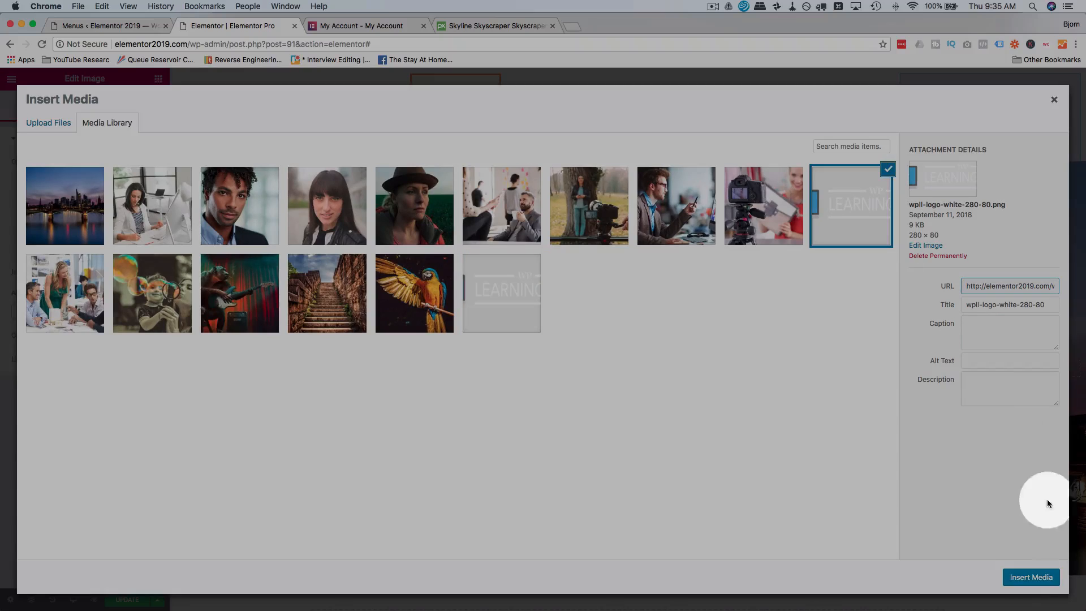
pyautogui.click(1031, 578)
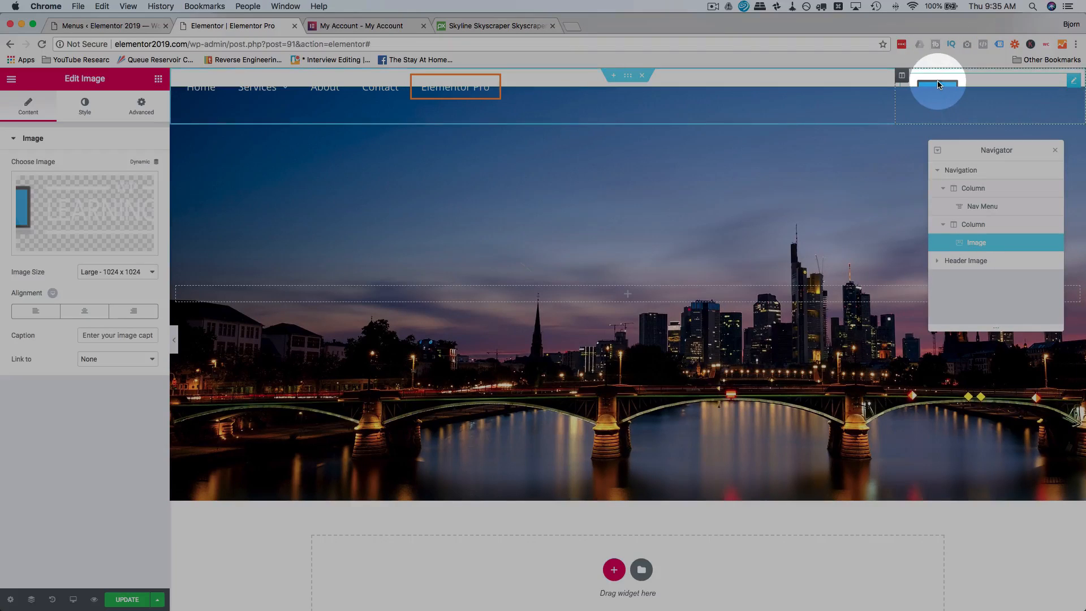
# Set the logo image's Z-Index to 1.
pyautogui.click(142, 105)
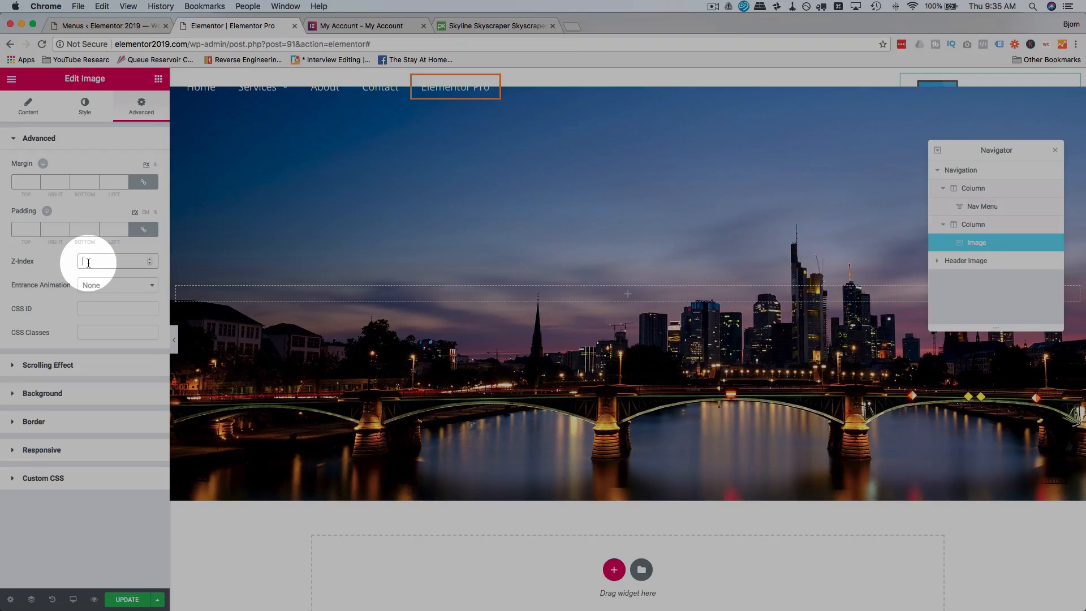
pyautogui.write('1')
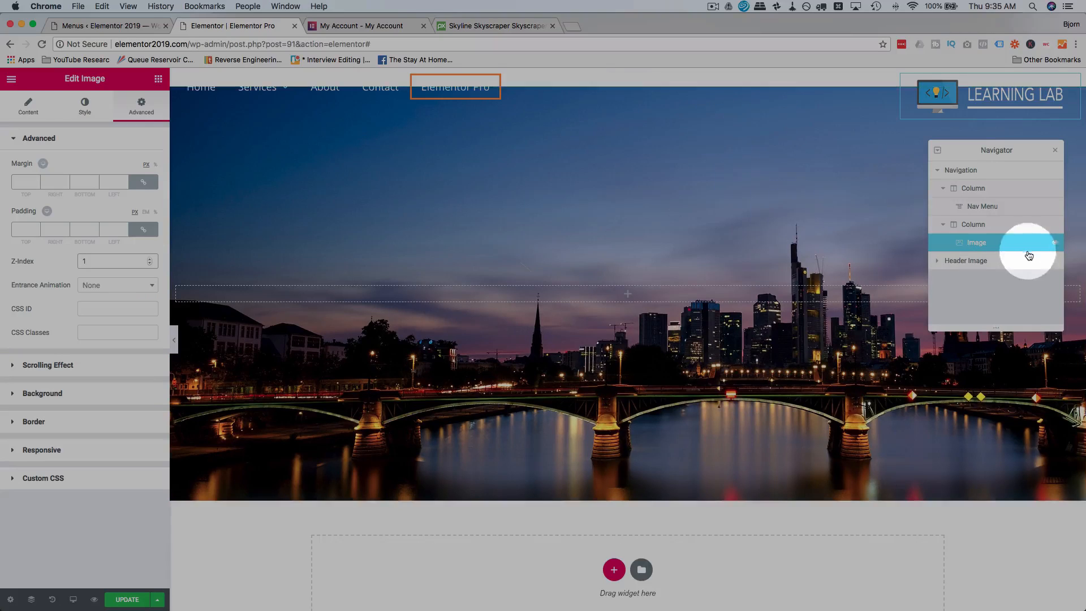
# Set the Header Image section's top margin to -103 px.
pyautogui.click(970, 261)
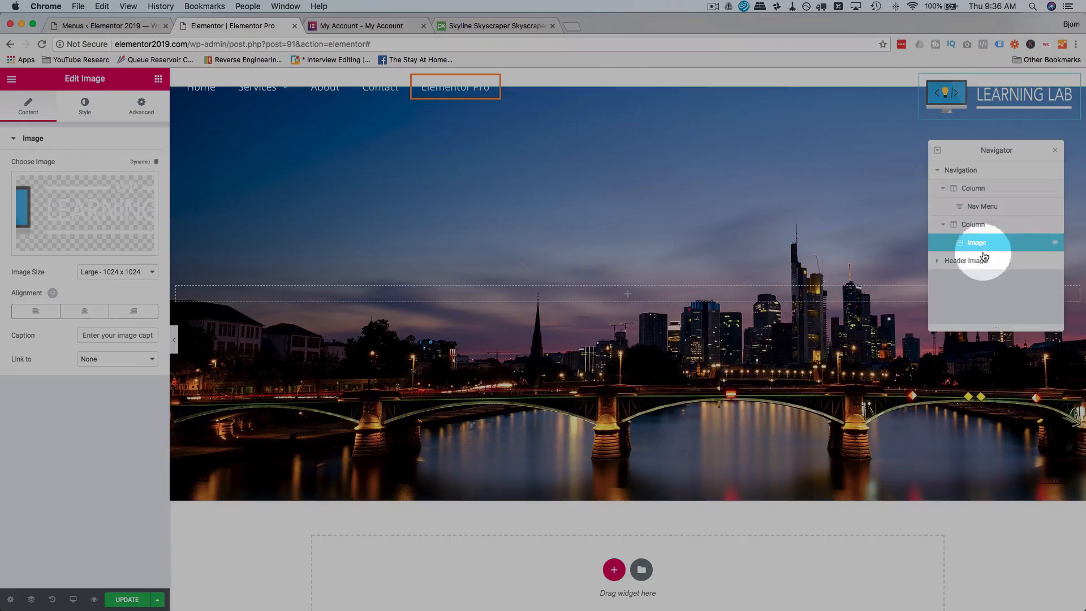
pyautogui.click(965, 260)
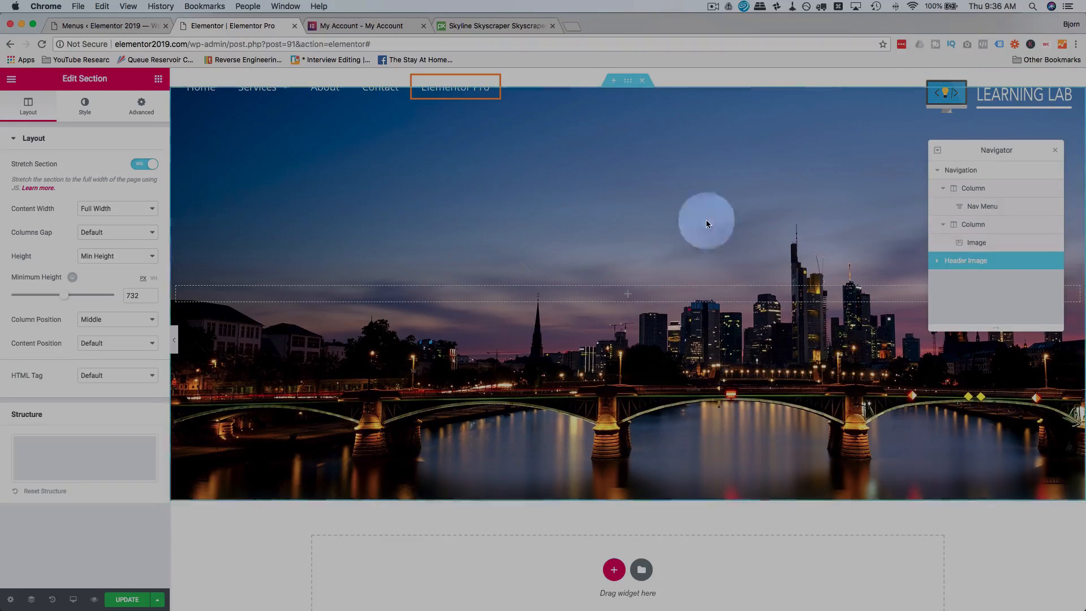
pyautogui.click(141, 106)
pyautogui.click(27, 182)
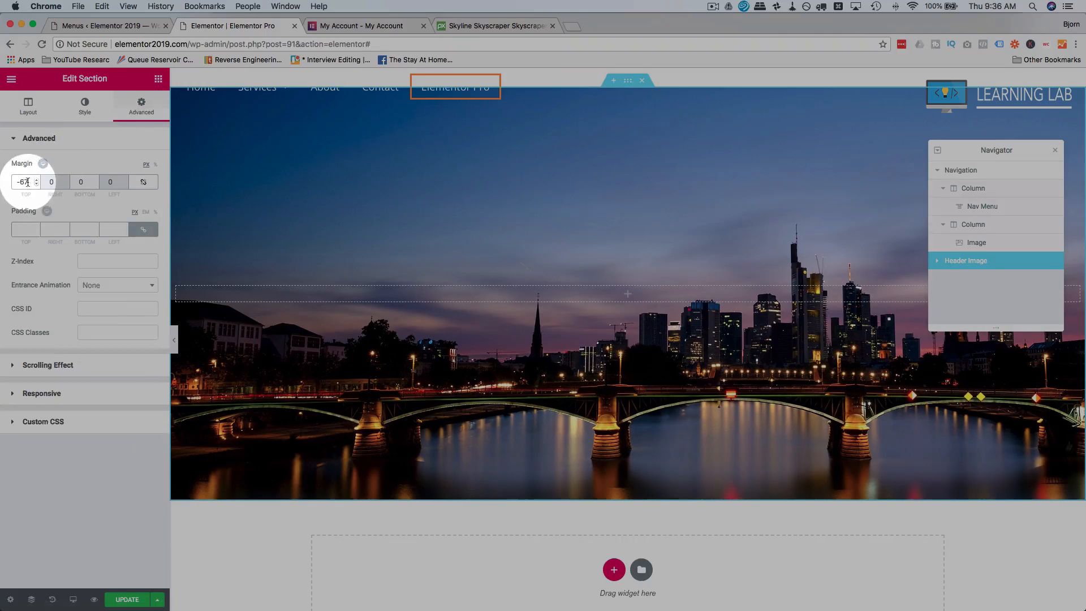
pyautogui.press('Down')
pyautogui.press('Down')
pyautogui.press('Down')
pyautogui.press('Down')
pyautogui.press('Down')
pyautogui.press('Down')
pyautogui.press('Down')
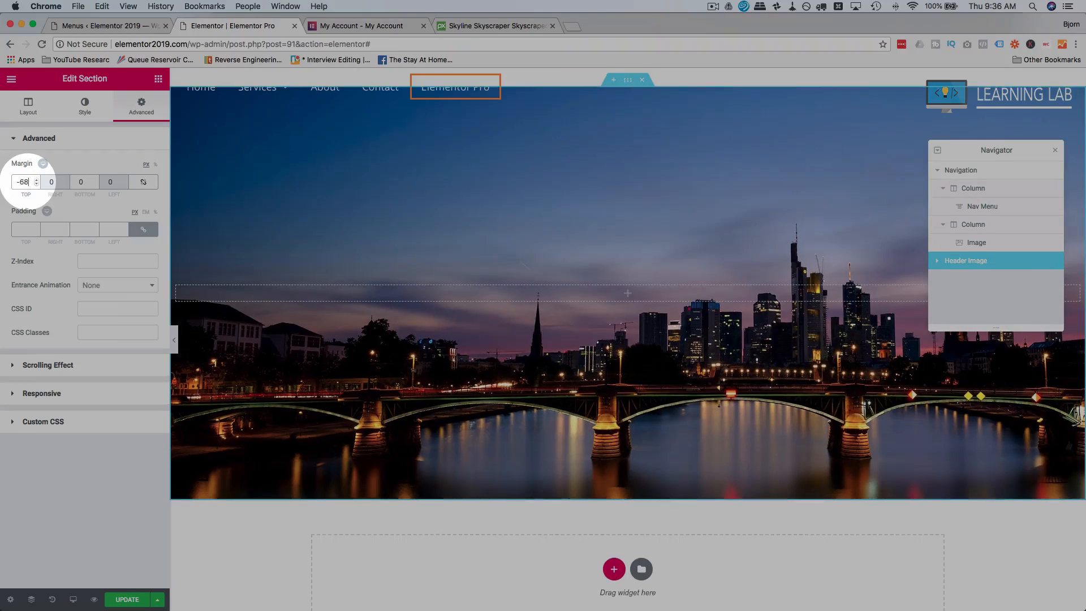
pyautogui.press('Down')
pyautogui.press('Down')
pyautogui.press('Down')
pyautogui.press('Down')
pyautogui.press('Down')
pyautogui.press('Down')
pyautogui.press('Down')
pyautogui.press('Down')
pyautogui.press('Down')
pyautogui.press('Down')
pyautogui.press('Down')
pyautogui.press('Down')
pyautogui.press('Down')
pyautogui.press('Down')
pyautogui.press('Down')
pyautogui.press('Down')
pyautogui.press('Down')
pyautogui.press('Down')
pyautogui.press('Down')
pyautogui.press('Down')
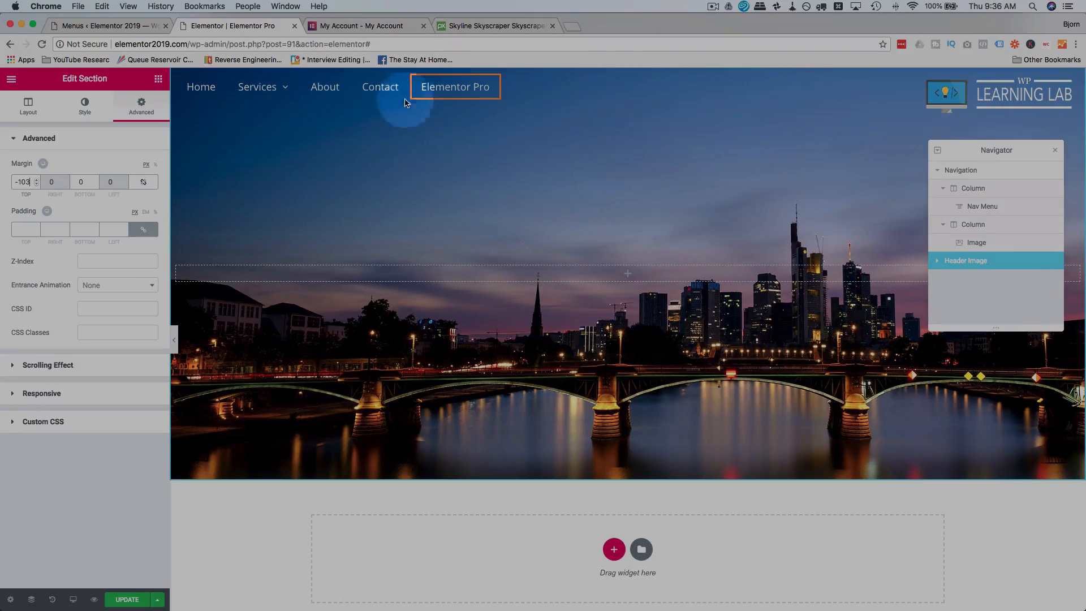
# Align the nav menu to the right and set its top padding to 17 px.
pyautogui.click(317, 92)
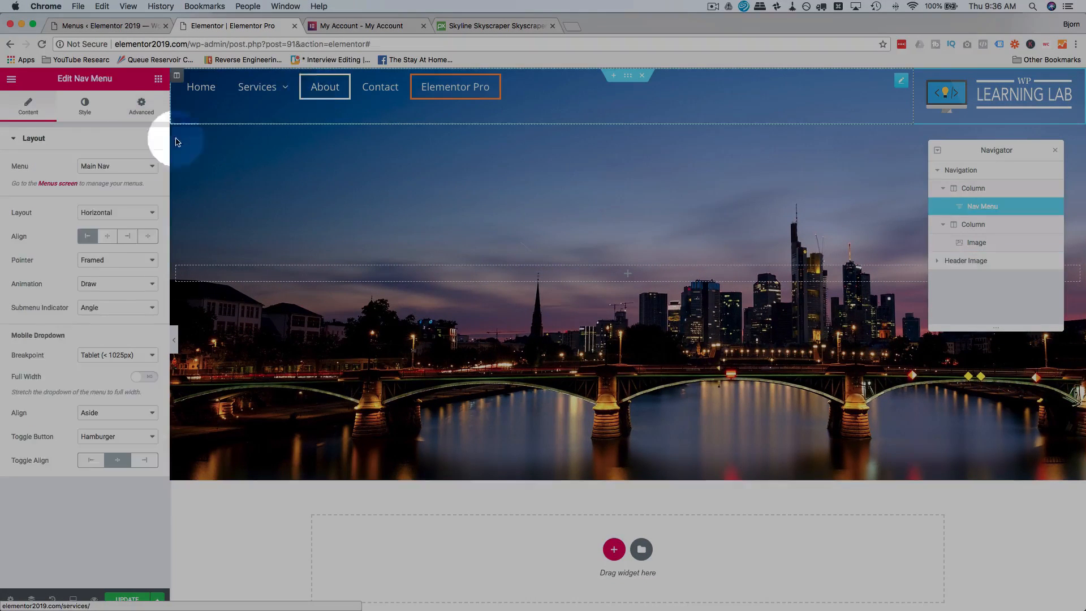
pyautogui.click(131, 238)
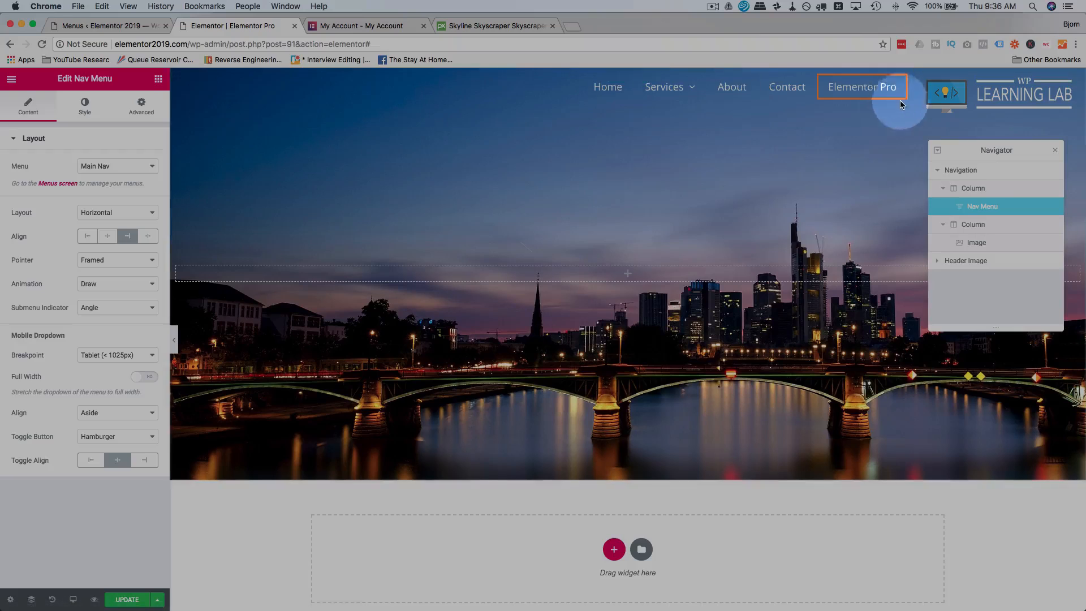
pyautogui.click(141, 106)
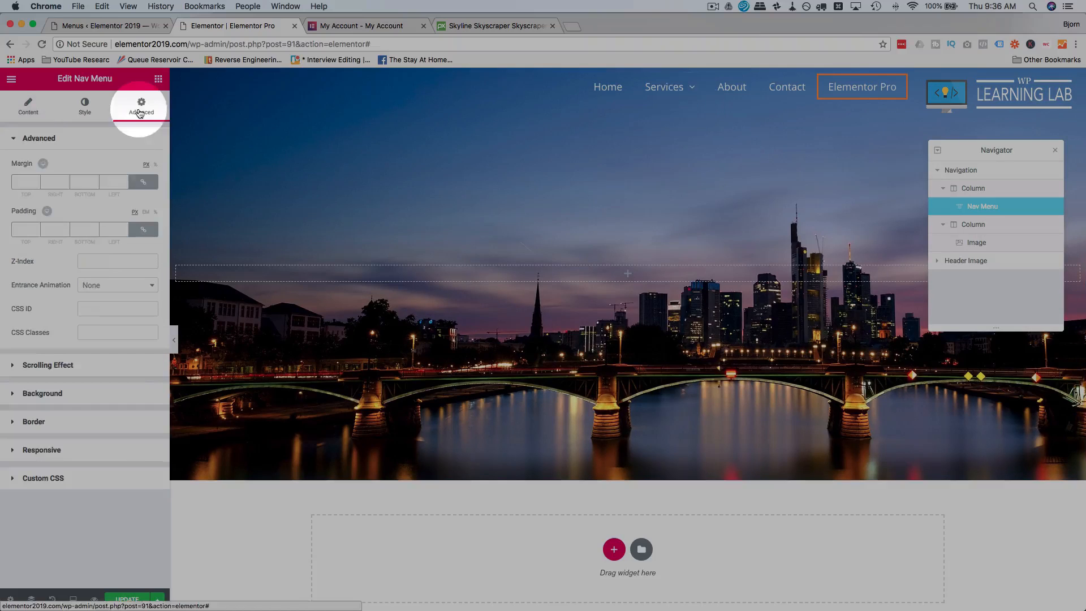
pyautogui.click(141, 229)
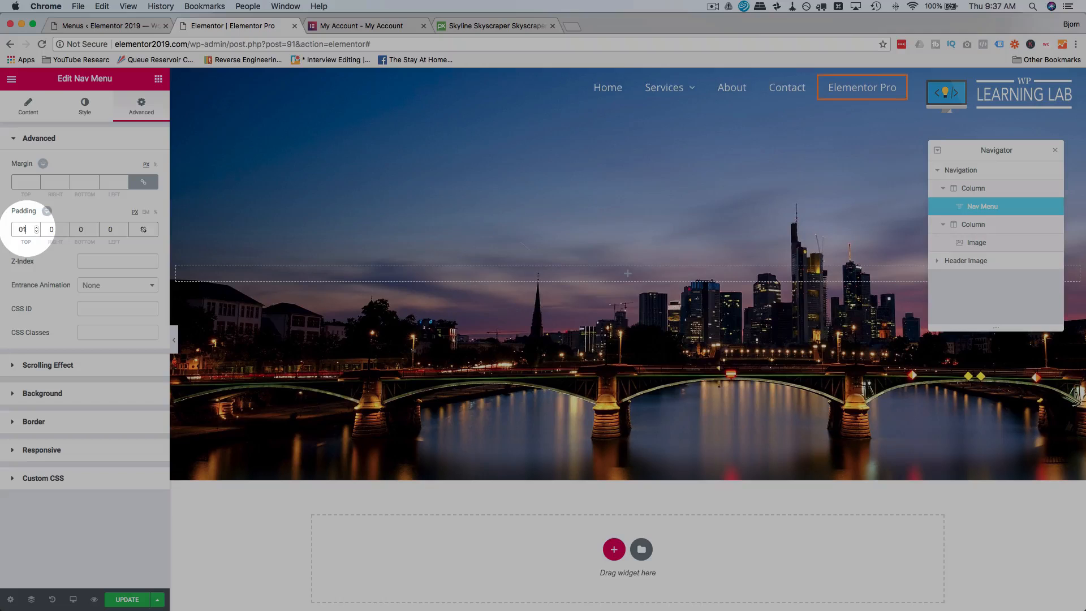
pyautogui.write('0')
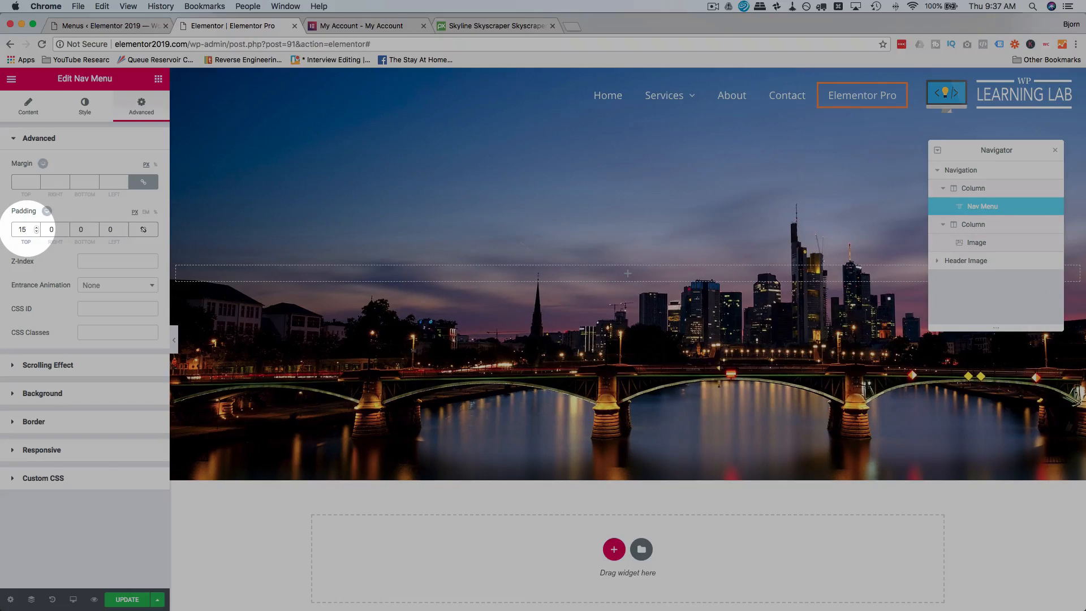
pyautogui.press('Up')
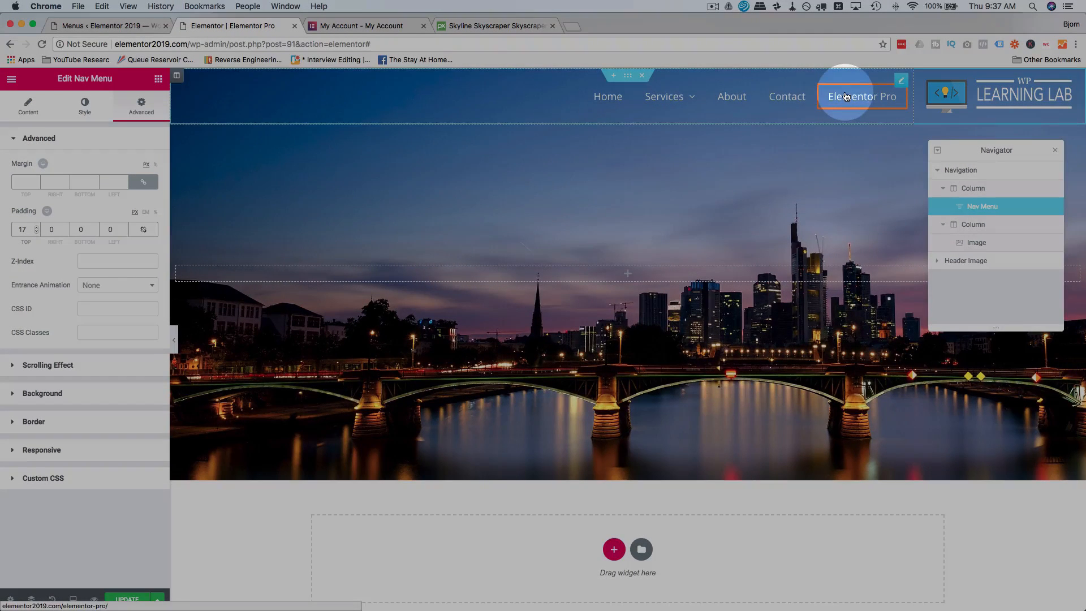
# Set the active menu item's pointer color to yellow #ffda21.
pyautogui.click(85, 105)
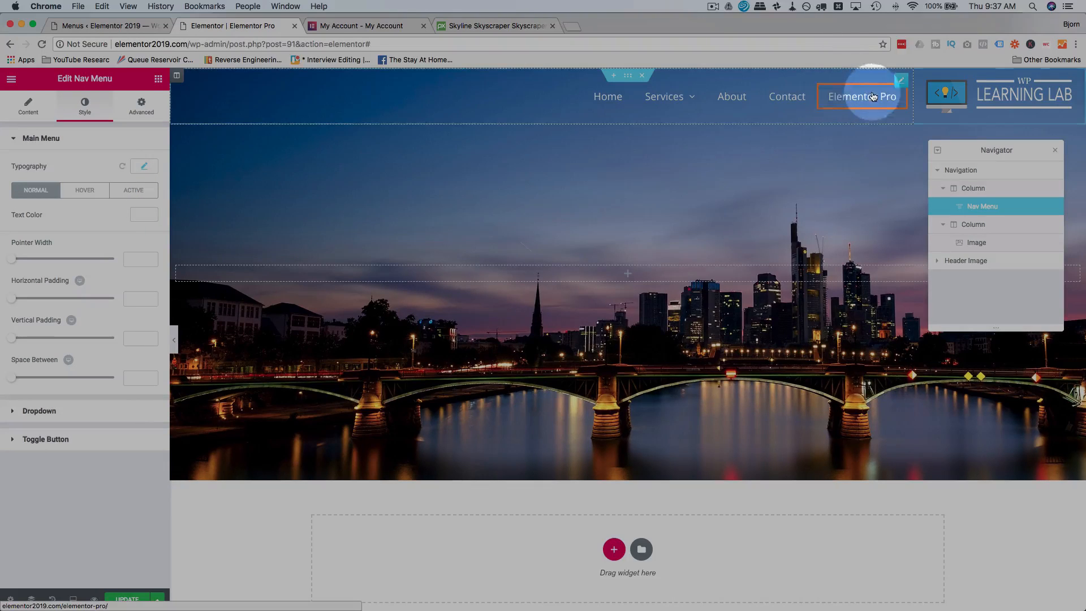
pyautogui.click(88, 194)
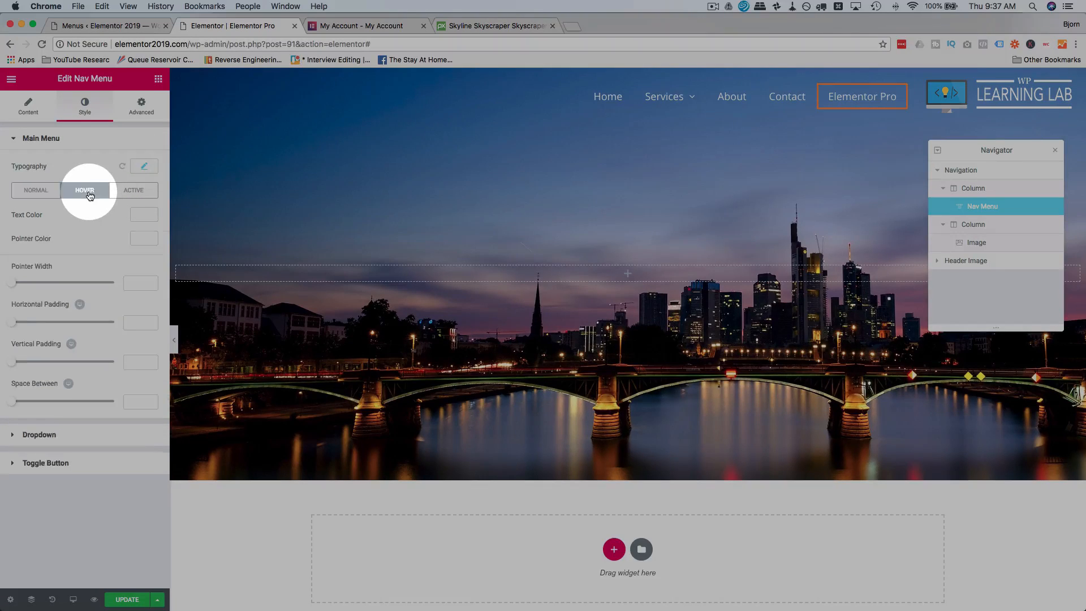
pyautogui.click(134, 190)
pyautogui.click(143, 239)
pyautogui.click(130, 264)
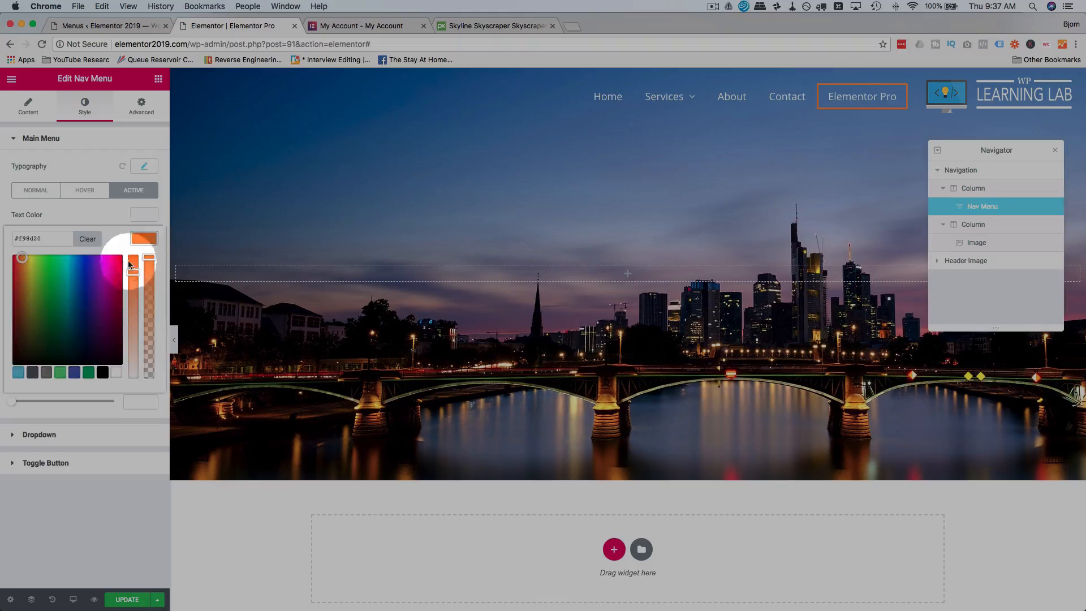
pyautogui.click(68, 277)
pyautogui.moveTo(28, 259); pyautogui.dragTo(28, 254)
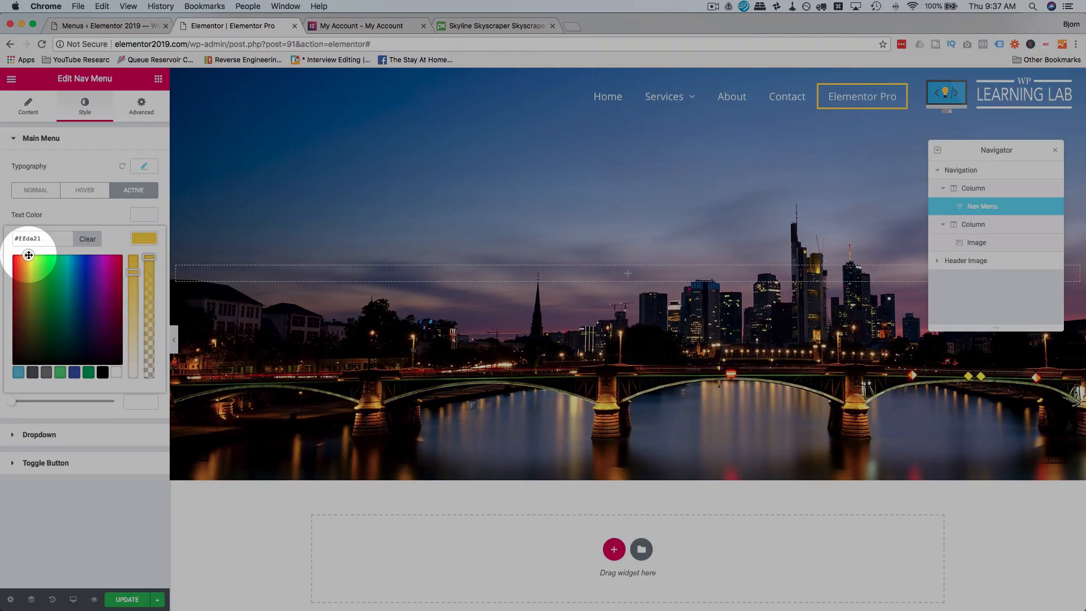
pyautogui.click(95, 170)
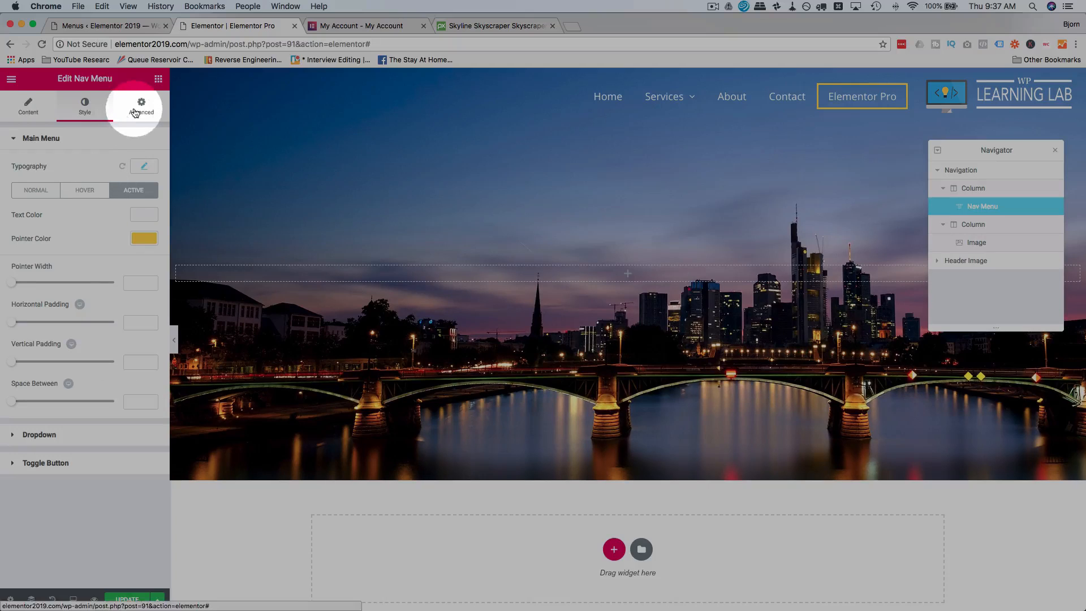
# Align the nav menu to the left after trying the justified and centered alignments.
pyautogui.click(26, 113)
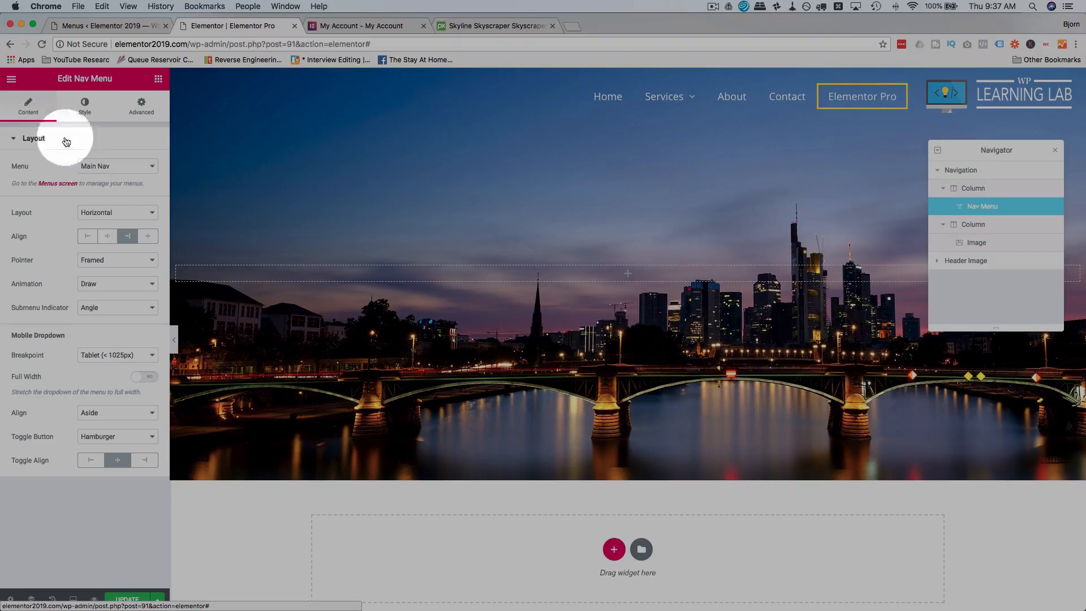
pyautogui.click(89, 237)
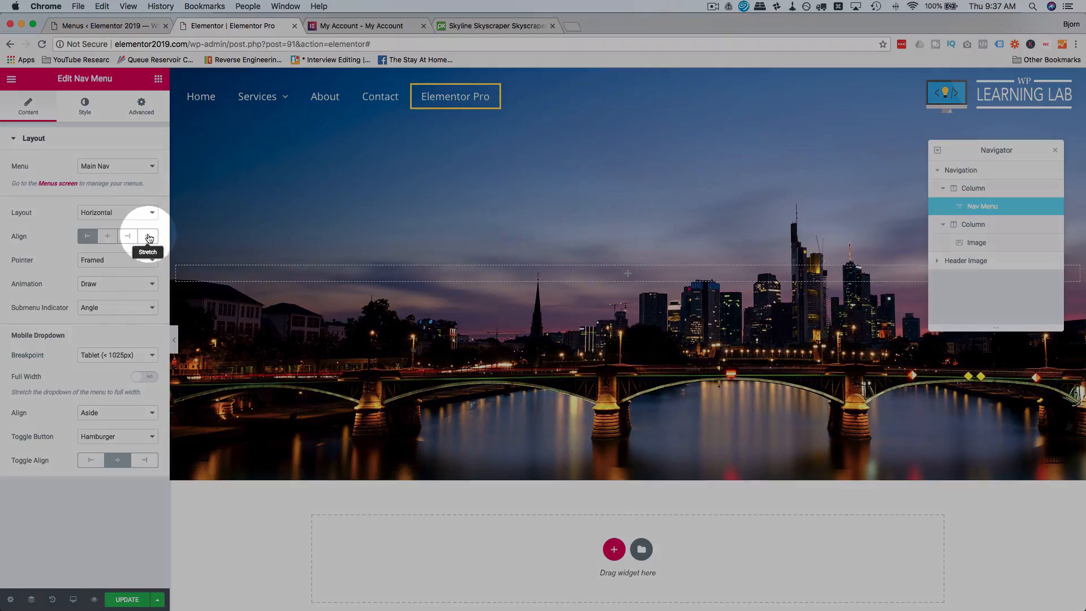
pyautogui.click(148, 236)
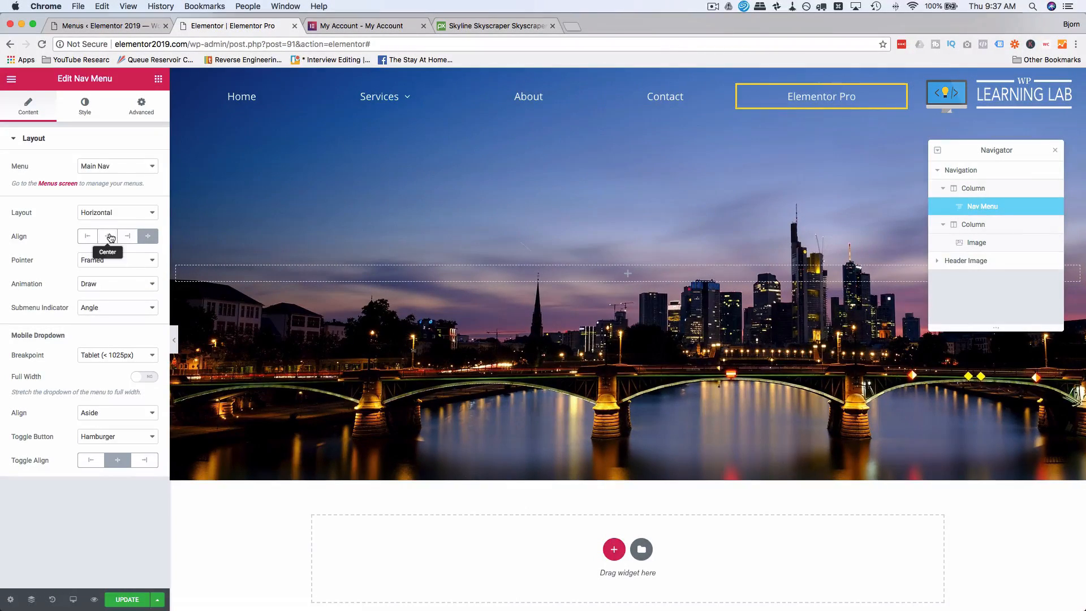
pyautogui.click(111, 237)
pyautogui.click(89, 237)
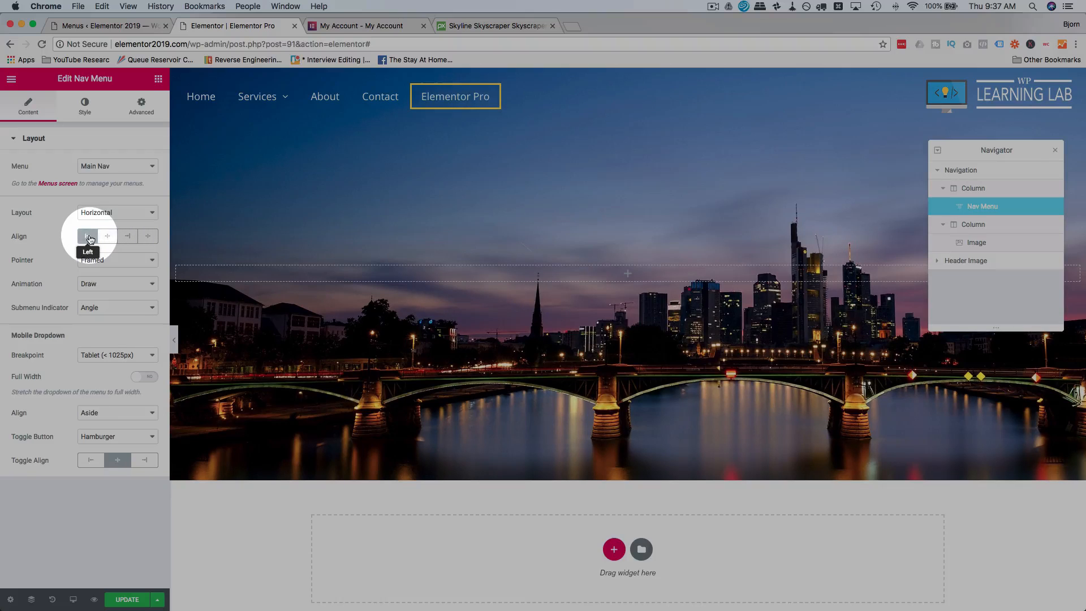
# Expand the Header Image section and its column in the Navigator and select the section for editing.
pyautogui.scroll(-1, 725, 210)
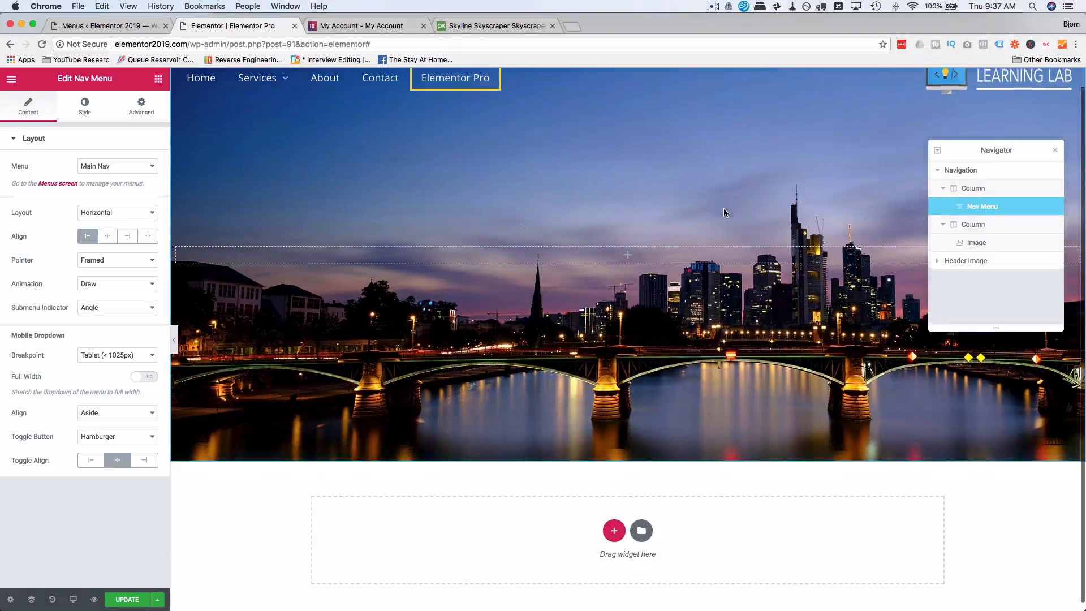
pyautogui.scroll(1, 724, 212)
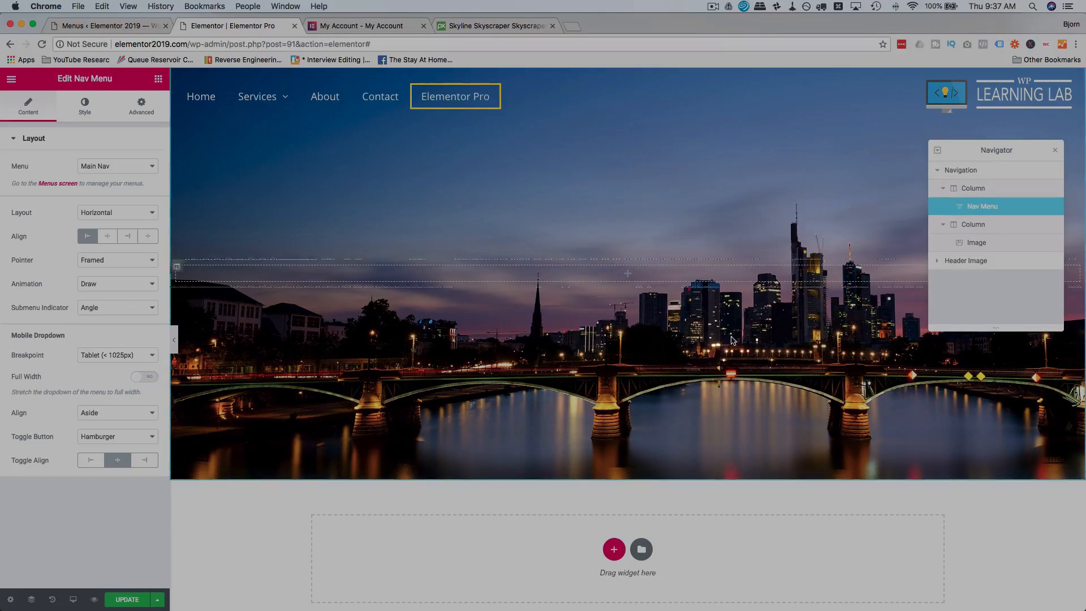
pyautogui.click(961, 264)
pyautogui.click(938, 260)
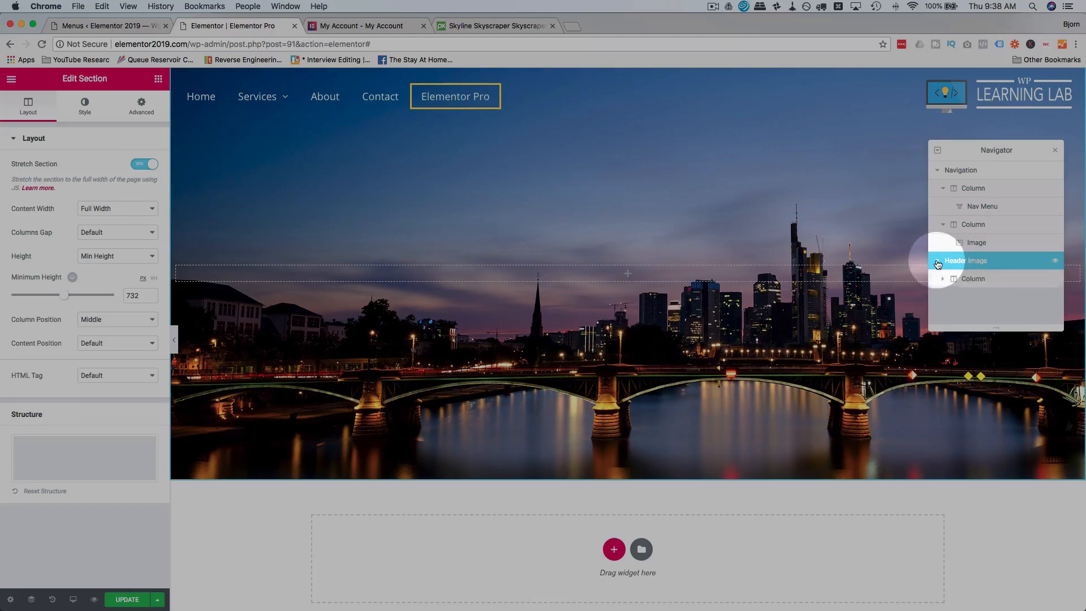
pyautogui.click(943, 279)
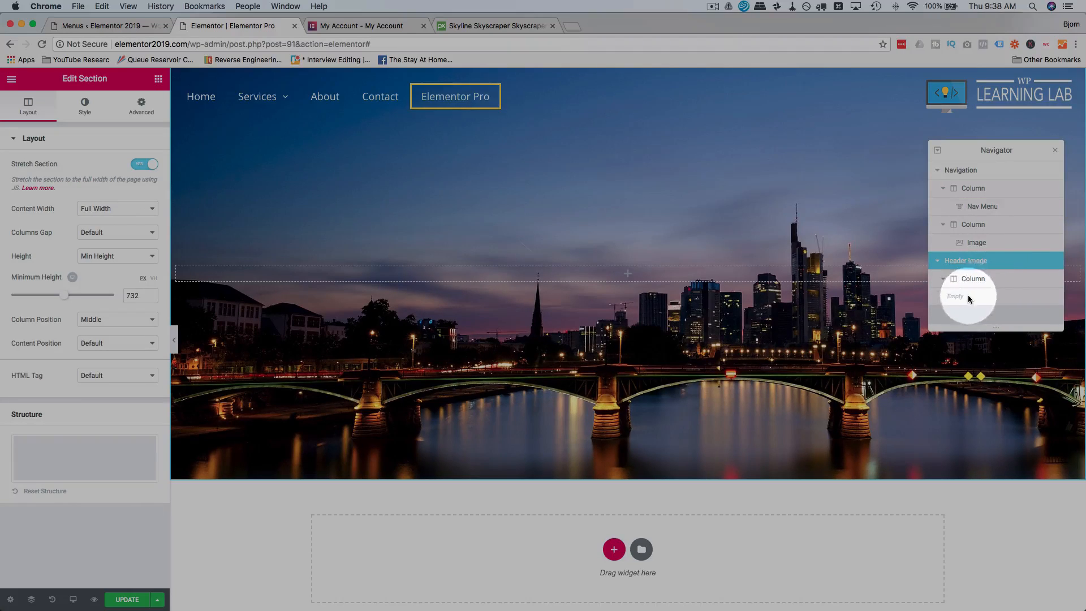
pyautogui.click(987, 279)
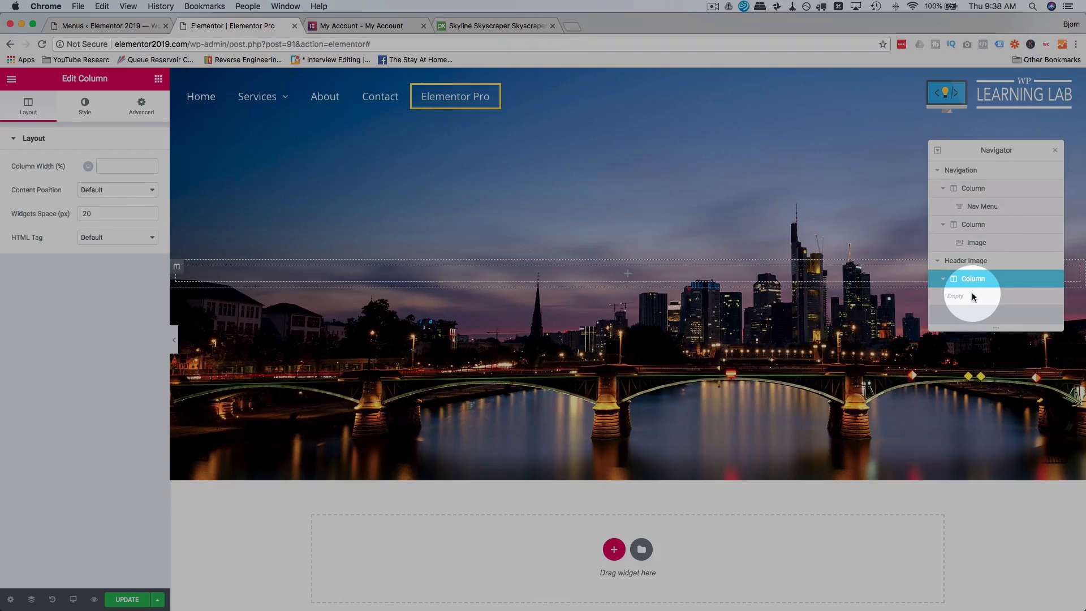
pyautogui.click(991, 261)
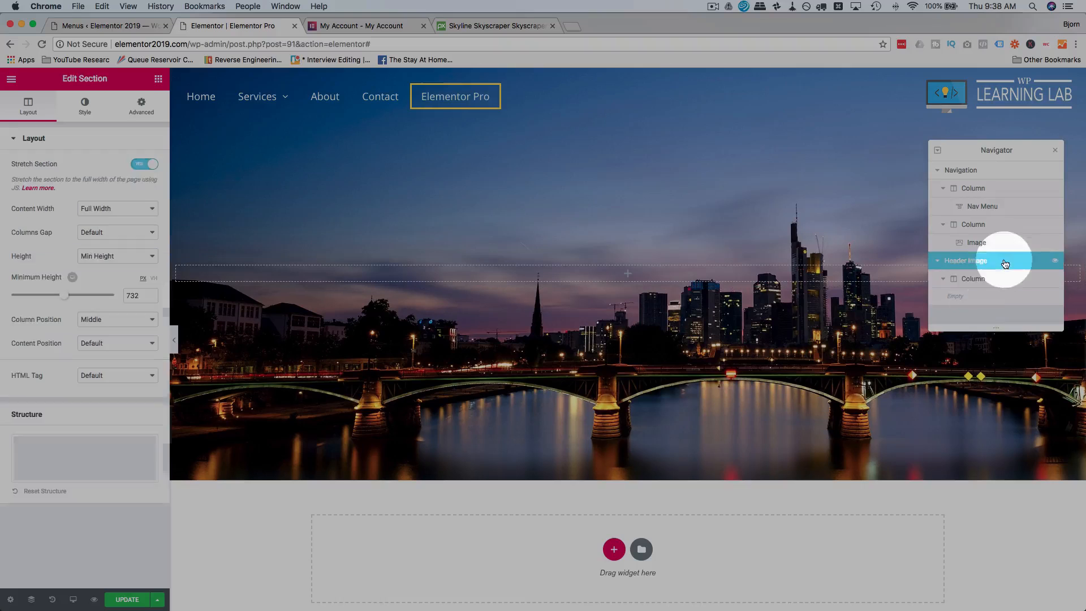
# Keep the Header Image section's Classic background and set its background overlay type to Gradient.
pyautogui.click(85, 112)
pyautogui.click(94, 192)
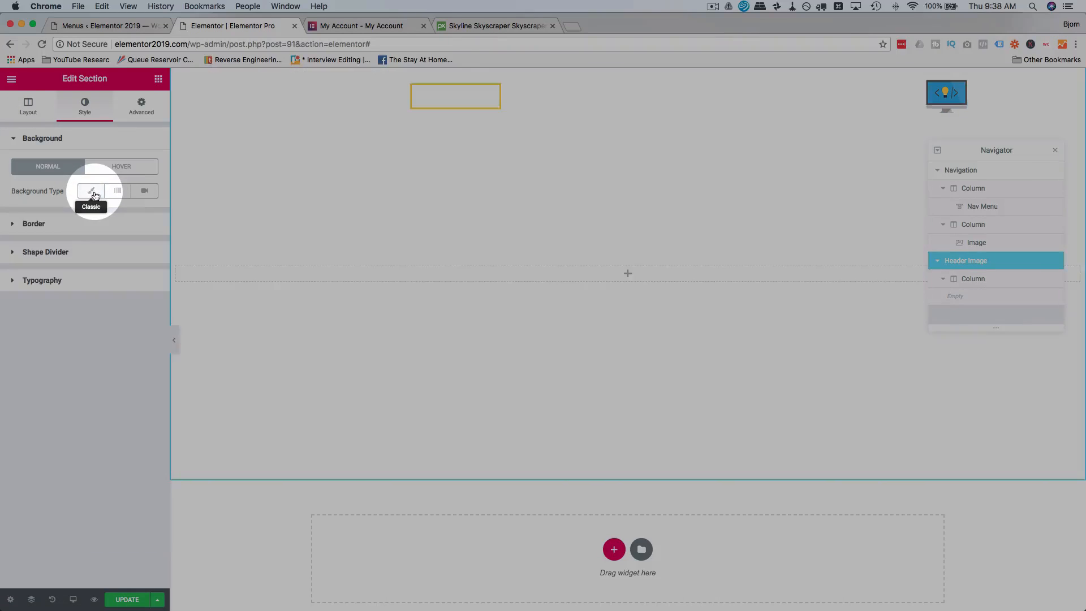
pyautogui.click(92, 192)
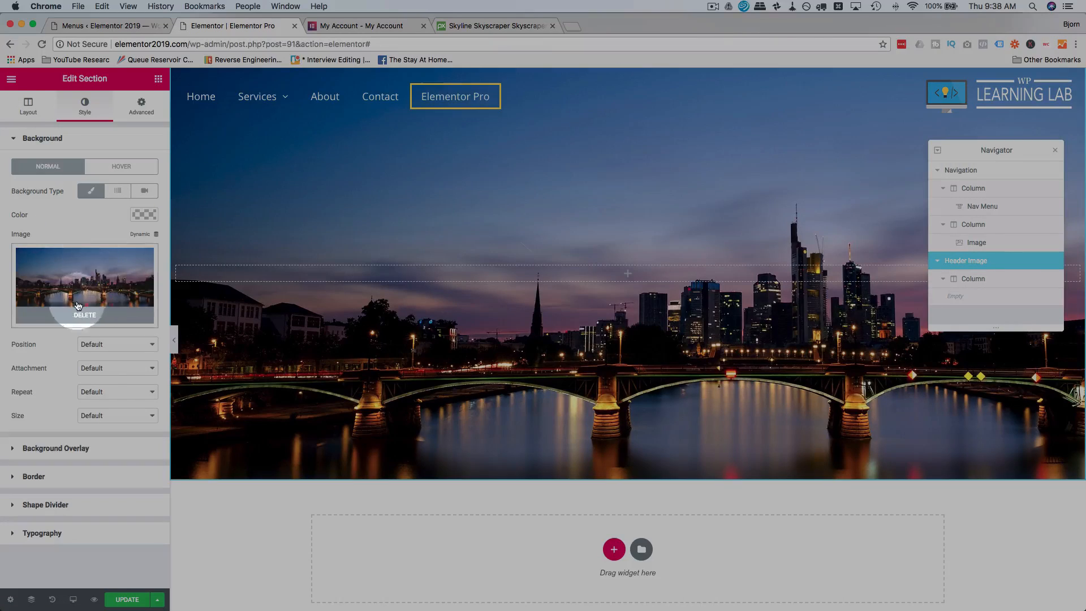
pyautogui.click(12, 451)
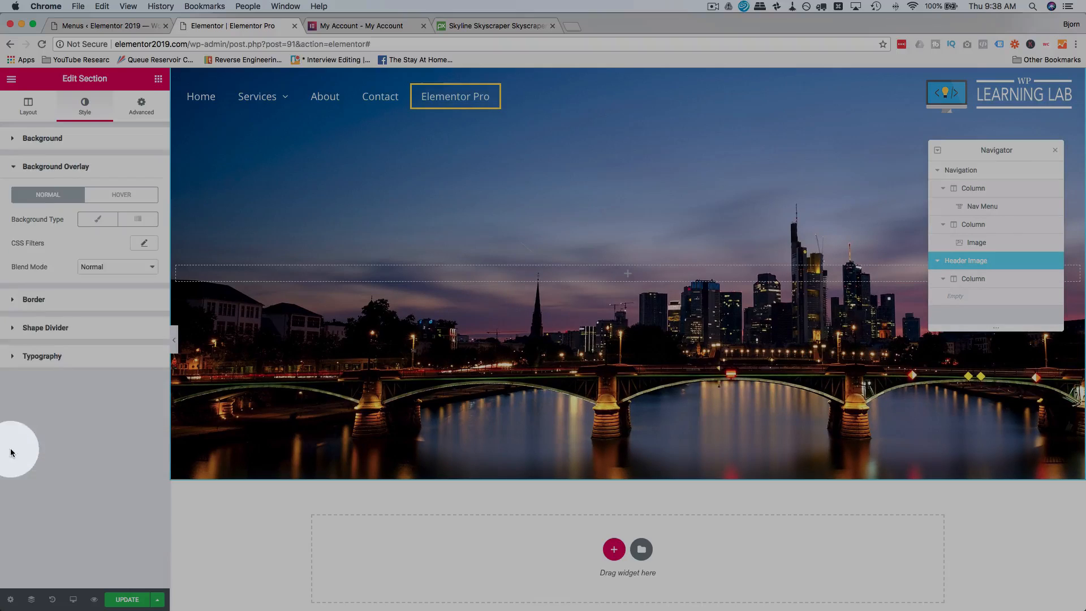
pyautogui.click(97, 219)
pyautogui.click(136, 220)
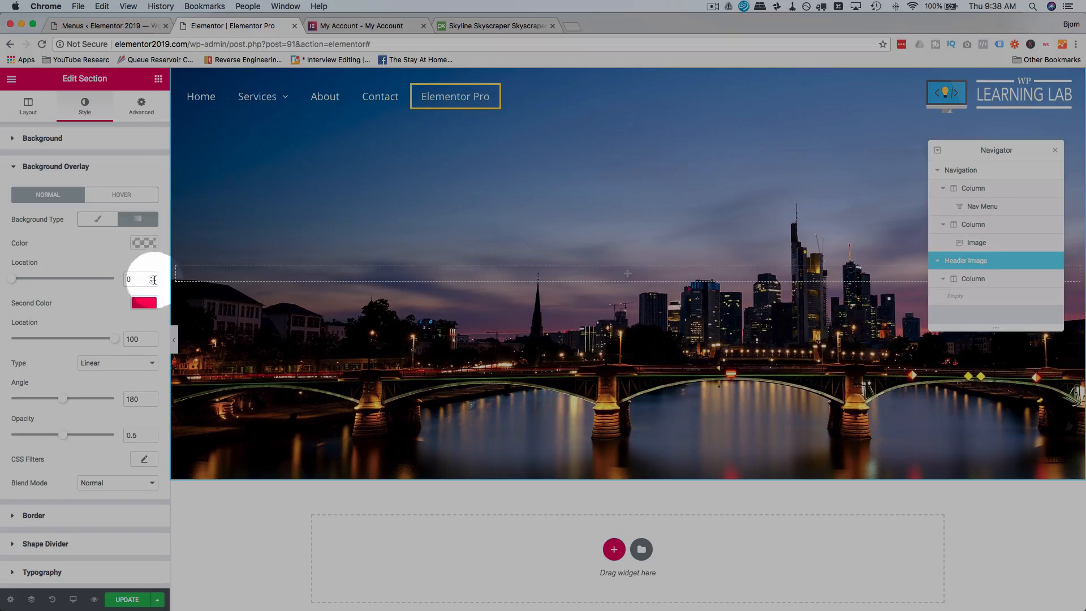
# Set the overlay gradient's first color to light blue #6ec1e4 and its second color to green #27e82d.
pyautogui.click(142, 243)
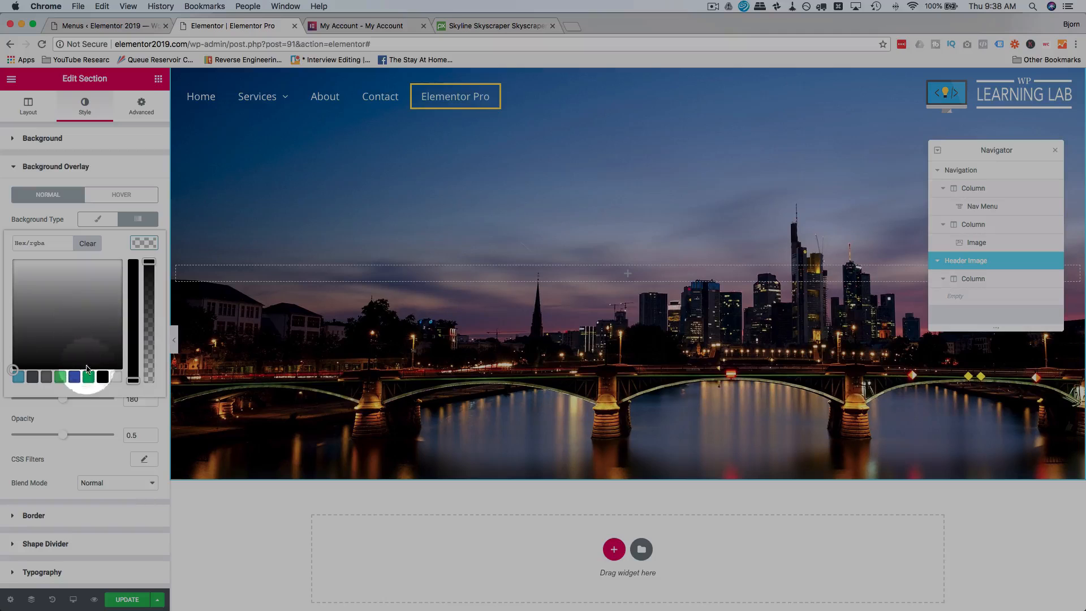
pyautogui.click(18, 378)
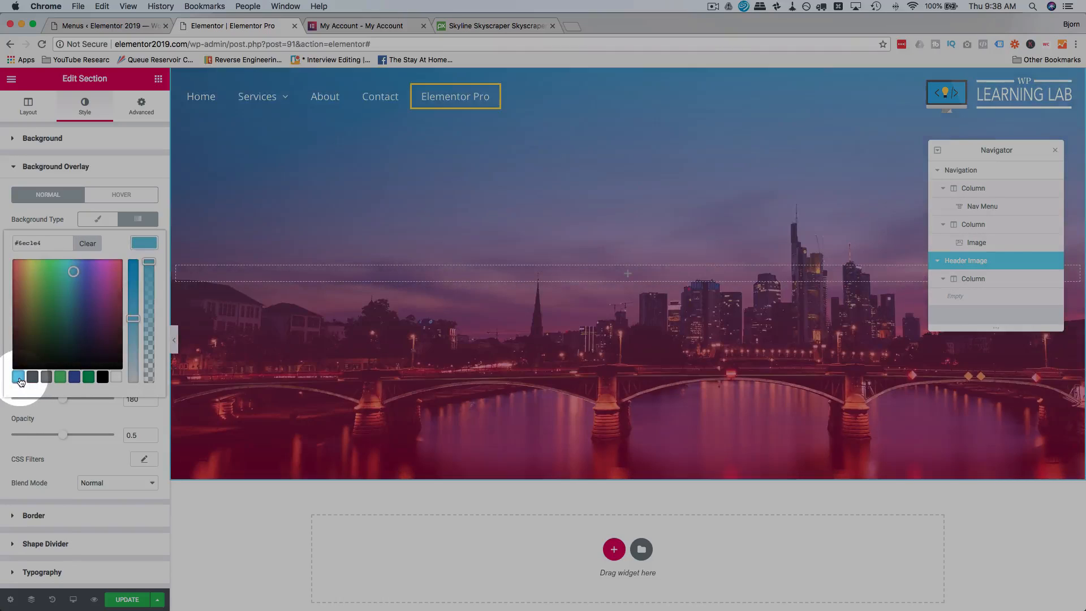
pyautogui.click(163, 212)
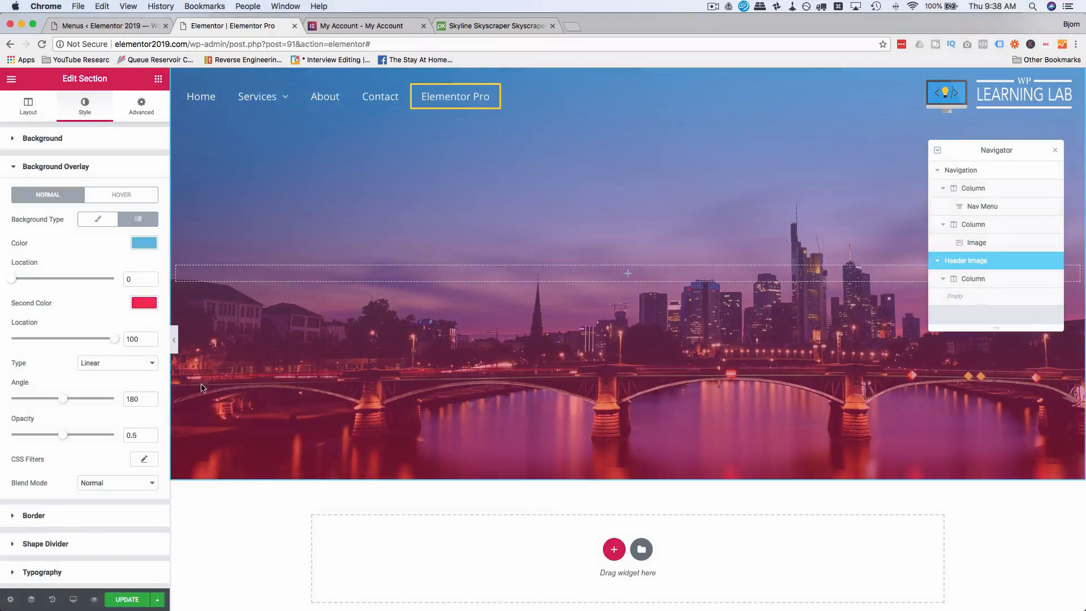
pyautogui.click(145, 303)
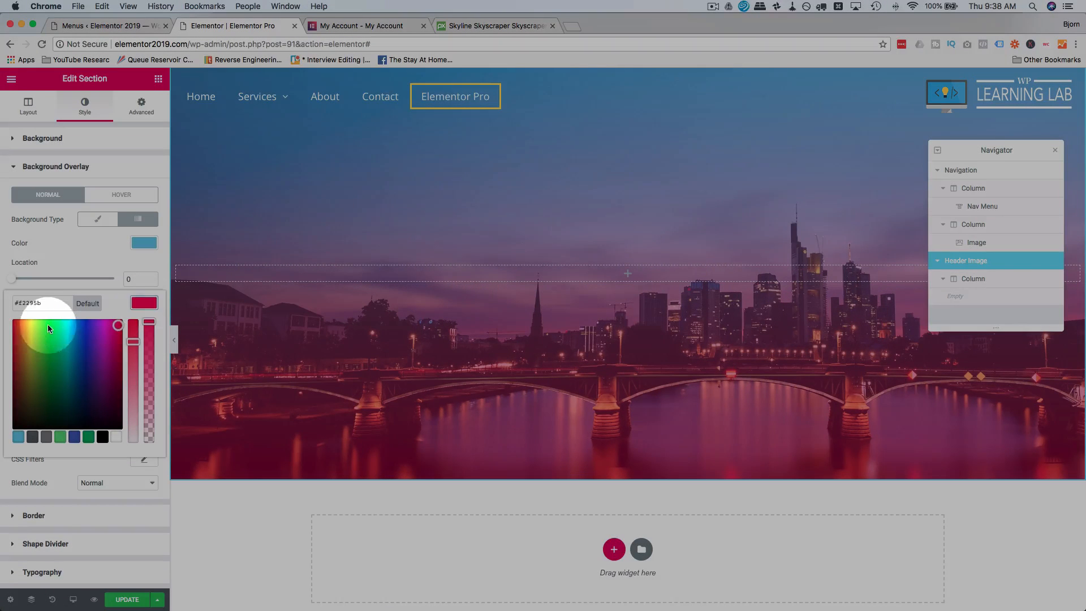
pyautogui.click(48, 325)
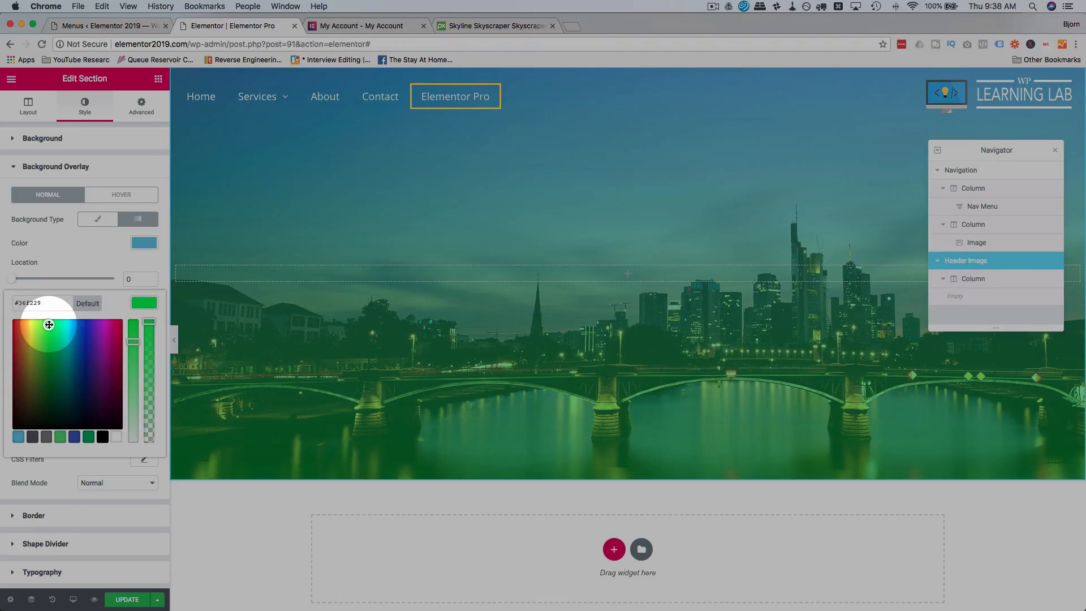
pyautogui.moveTo(46, 320)
pyautogui.mouseDown()
pyautogui.moveTo(51, 342)
pyautogui.moveTo(47, 330)
pyautogui.mouseUp()
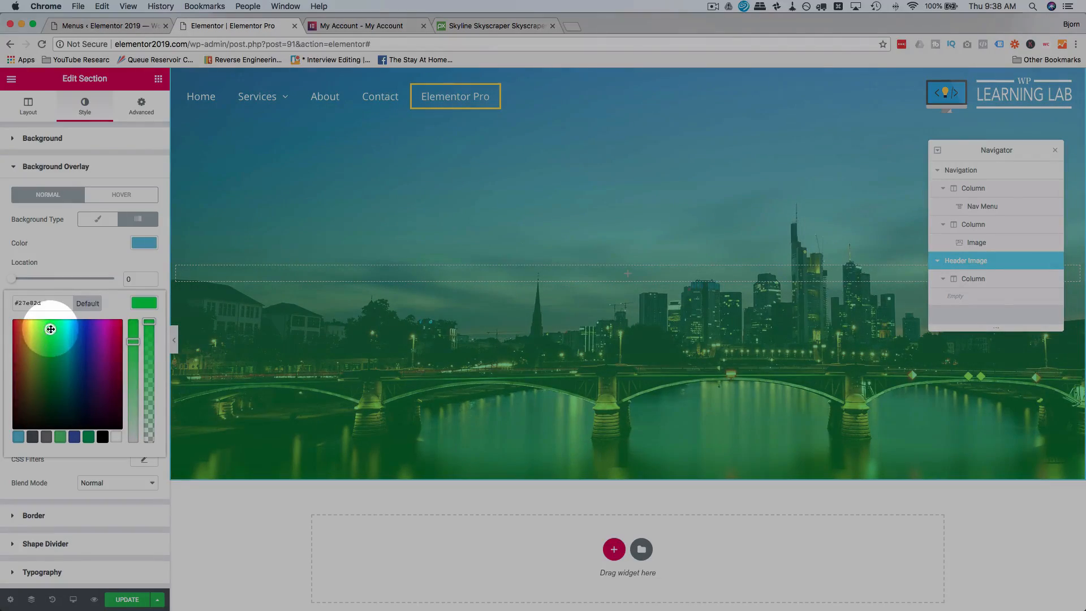
pyautogui.click(86, 261)
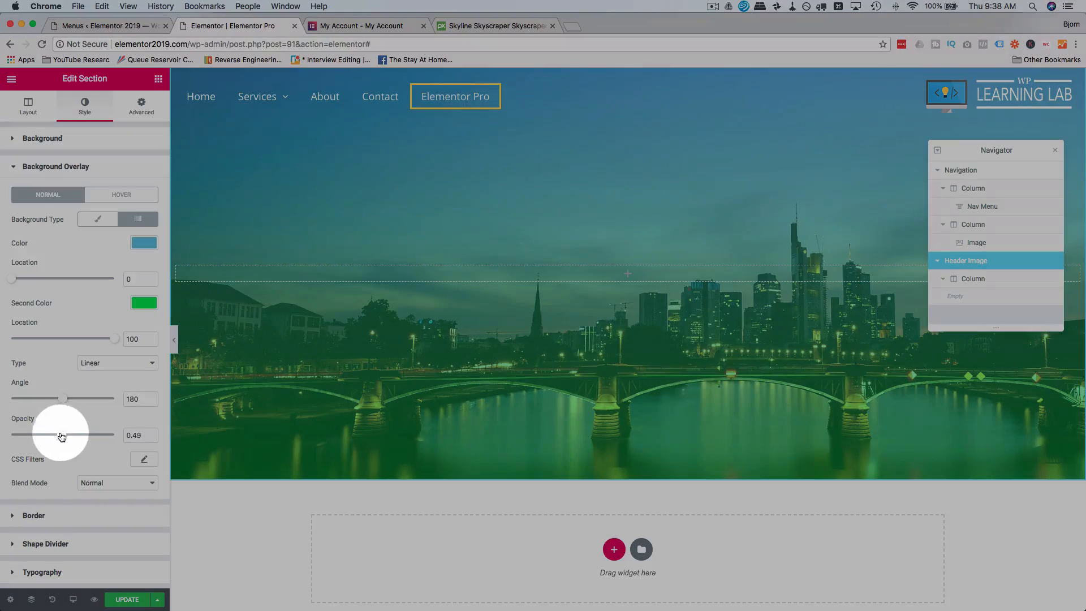
# Try the gradient overlay at an angle of 190 and an opacity of 0.91.
pyautogui.moveTo(66, 434); pyautogui.dragTo(33, 435)
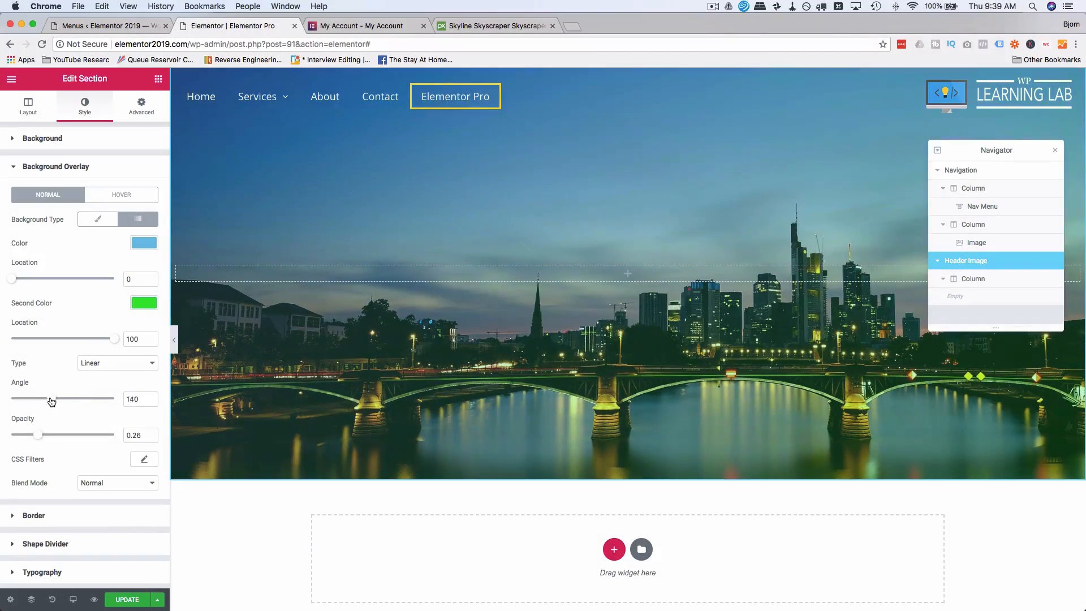
pyautogui.moveTo(52, 402)
pyautogui.mouseDown()
pyautogui.moveTo(15, 400)
pyautogui.moveTo(110, 396)
pyautogui.moveTo(69, 400)
pyautogui.mouseUp()
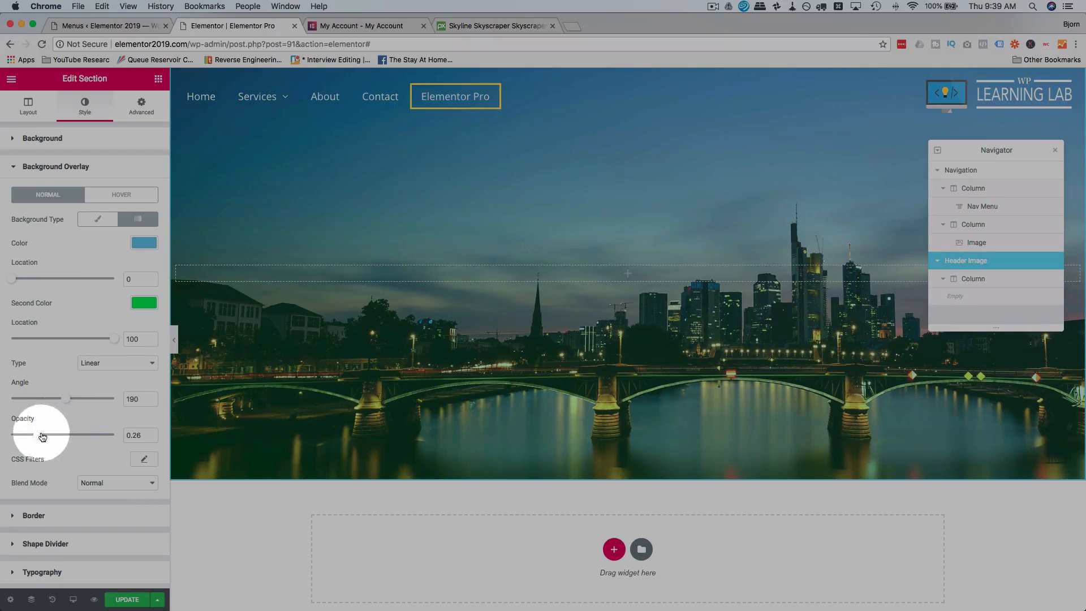
pyautogui.moveTo(42, 436); pyautogui.dragTo(106, 436)
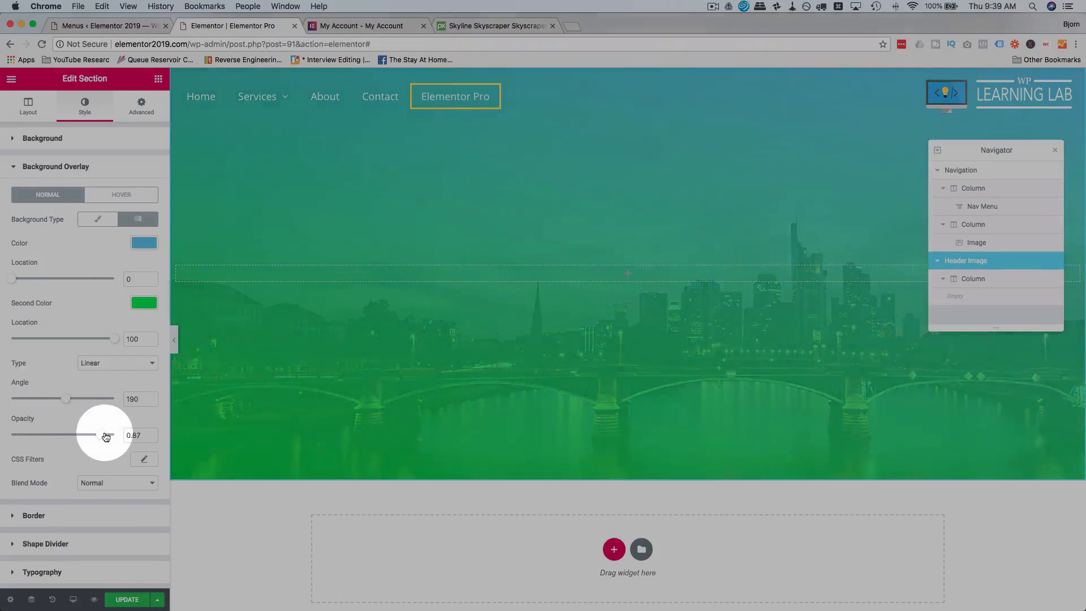
# Change the overlay gradient's first color to purple #8d6fe8.
pyautogui.click(144, 243)
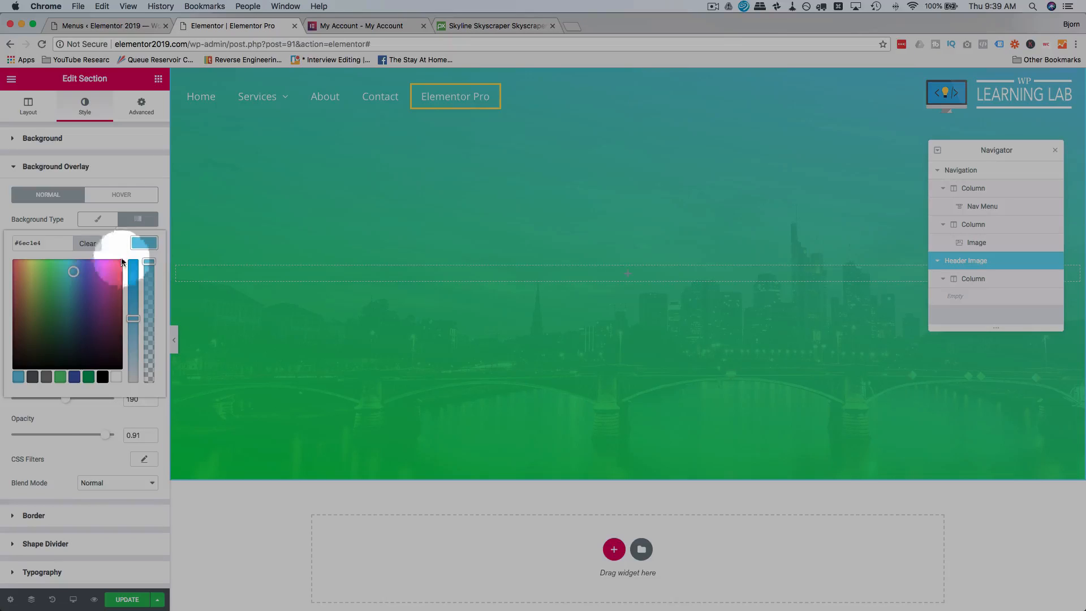
pyautogui.moveTo(75, 274); pyautogui.dragTo(86, 265)
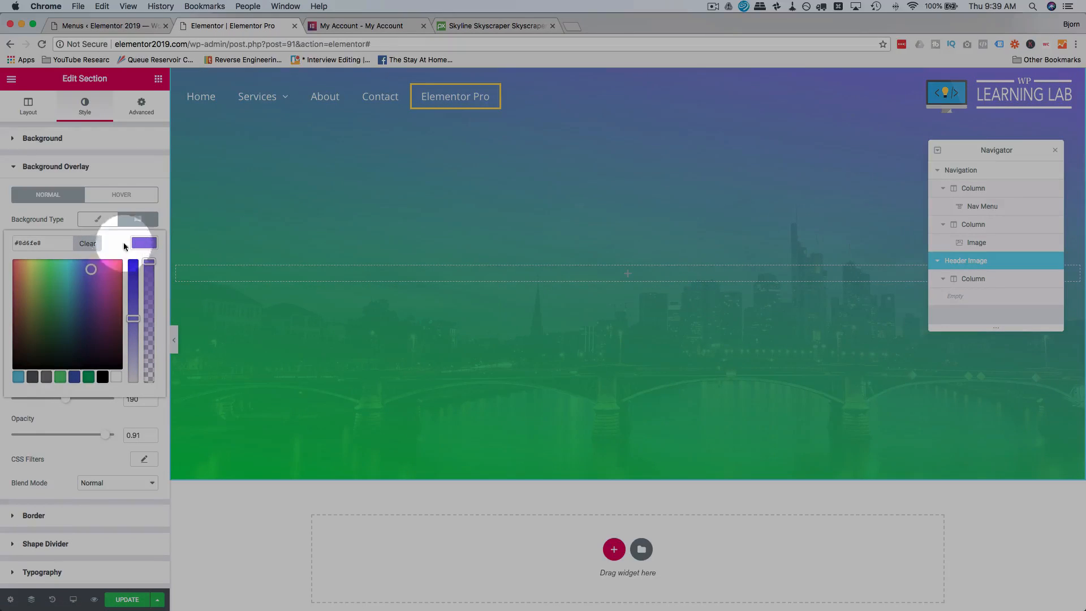
pyautogui.click(164, 206)
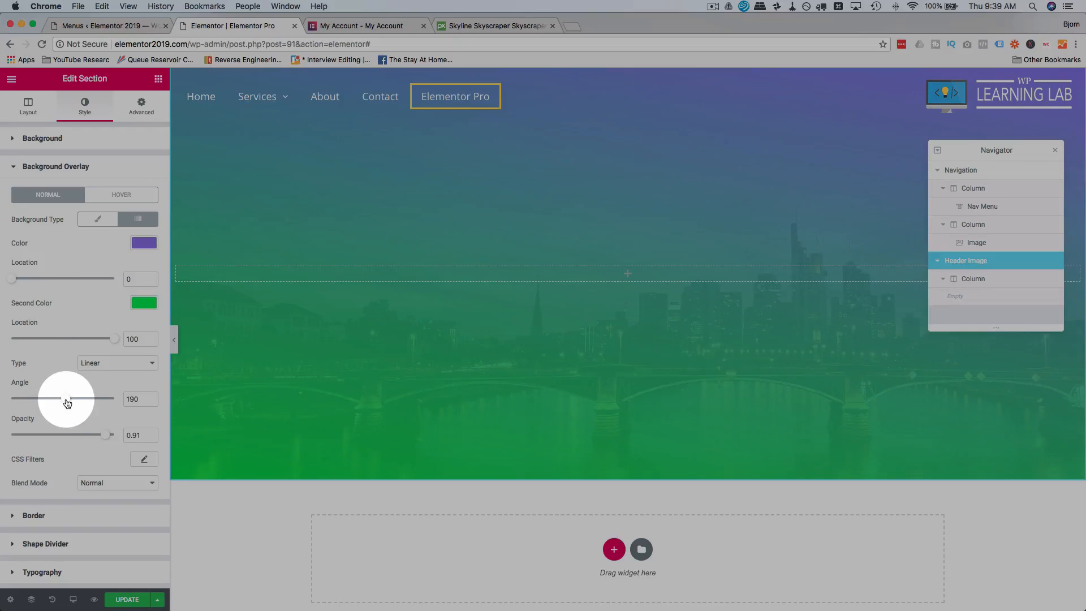
# Set the overlay's first color location to 20, second color location to 64, angle to 200 and opacity to 0.29.
pyautogui.moveTo(64, 403)
pyautogui.mouseDown()
pyautogui.moveTo(34, 401)
pyautogui.moveTo(132, 403)
pyautogui.moveTo(42, 403)
pyautogui.moveTo(72, 406)
pyautogui.mouseUp()
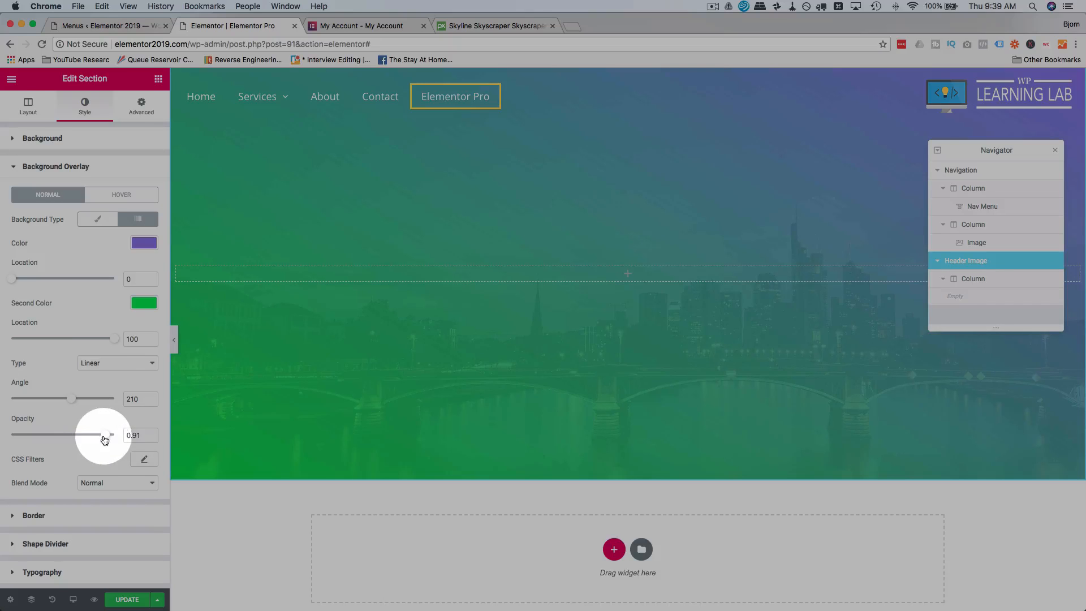
pyautogui.moveTo(113, 342); pyautogui.dragTo(77, 340)
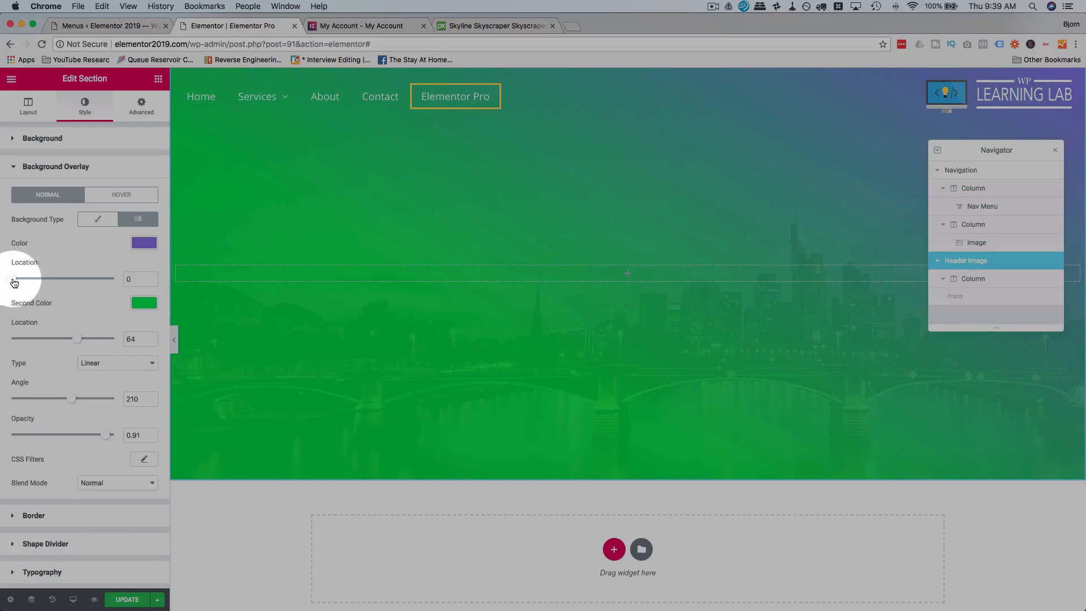
pyautogui.moveTo(14, 283); pyautogui.dragTo(36, 279)
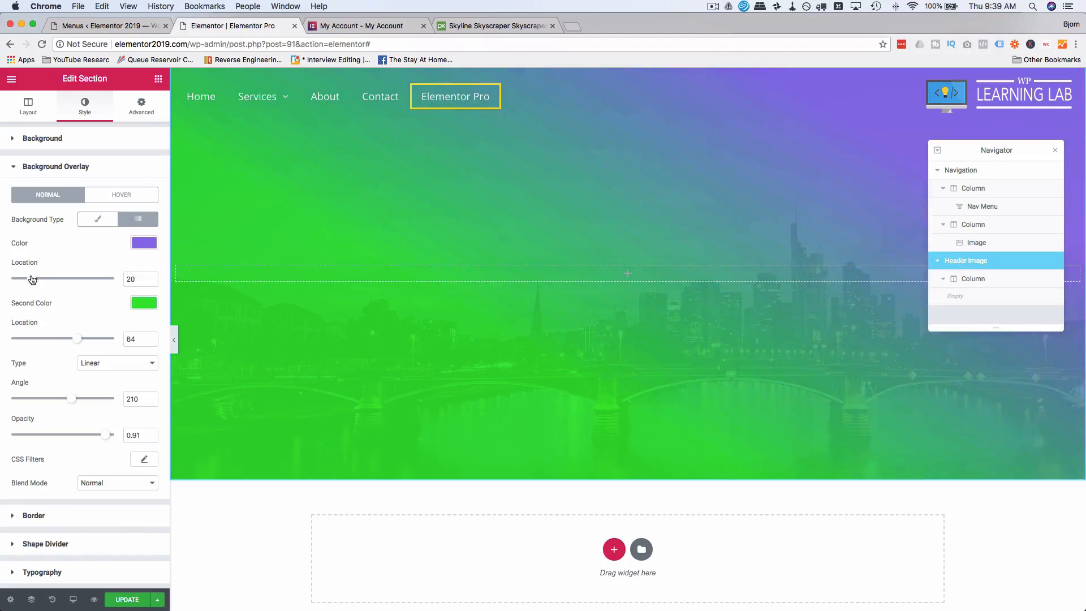
pyautogui.moveTo(69, 403)
pyautogui.mouseDown()
pyautogui.moveTo(46, 400)
pyautogui.moveTo(68, 400)
pyautogui.mouseUp()
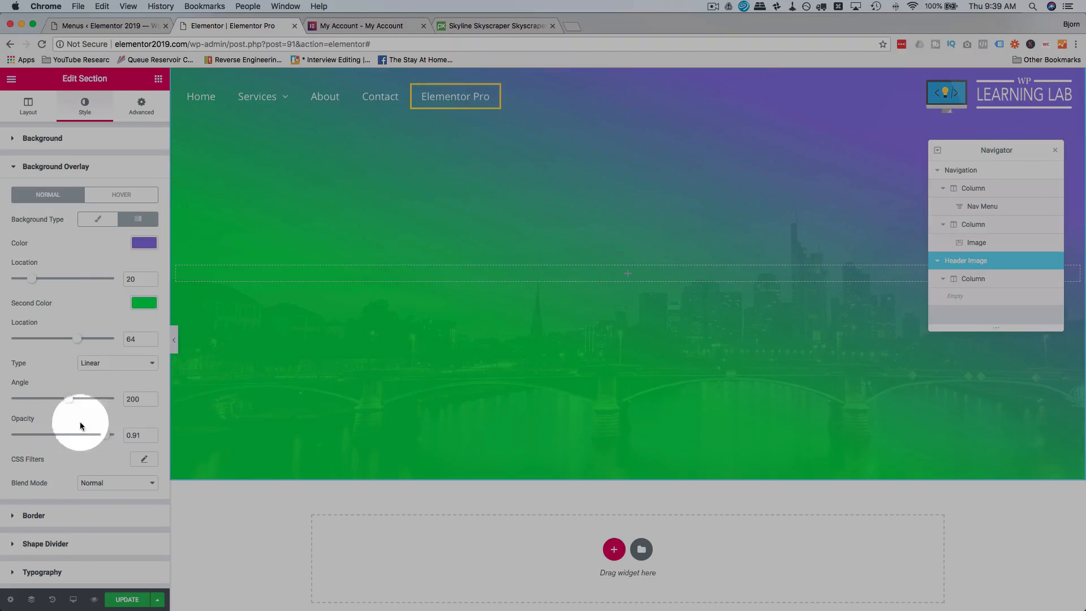
pyautogui.moveTo(106, 440); pyautogui.dragTo(40, 438)
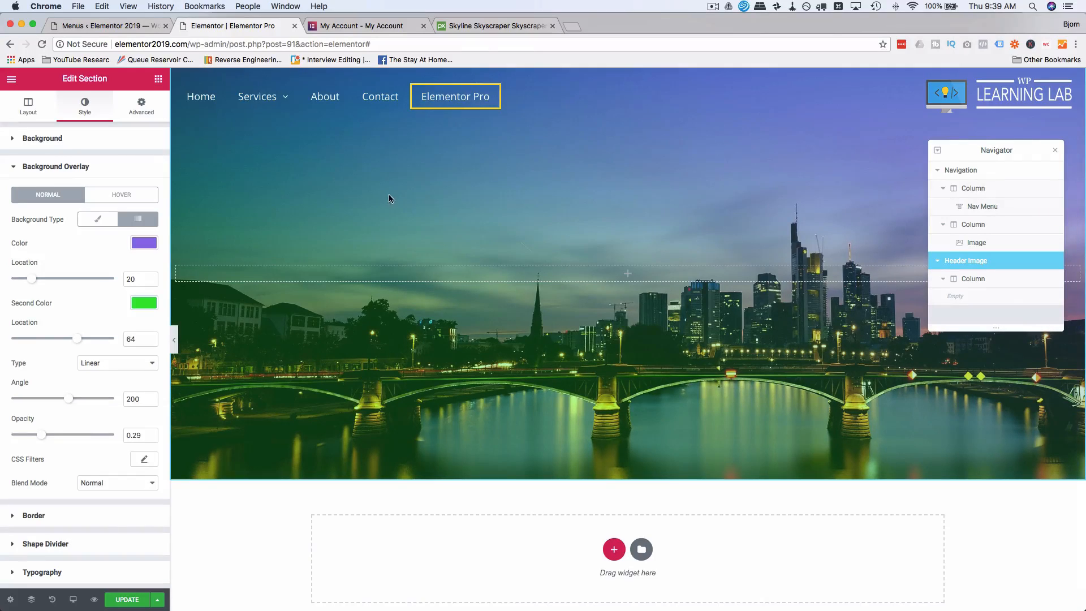
# Select the Navigation section and preview the page in Tablet and Mobile responsive modes, ending in Tablet.
pyautogui.click(982, 206)
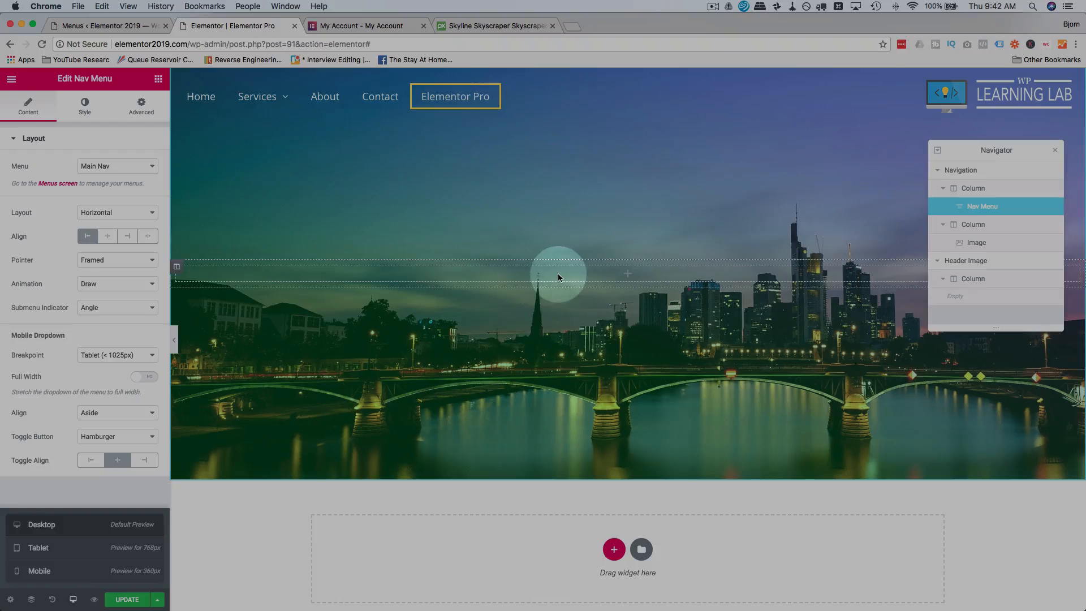
pyautogui.click(949, 171)
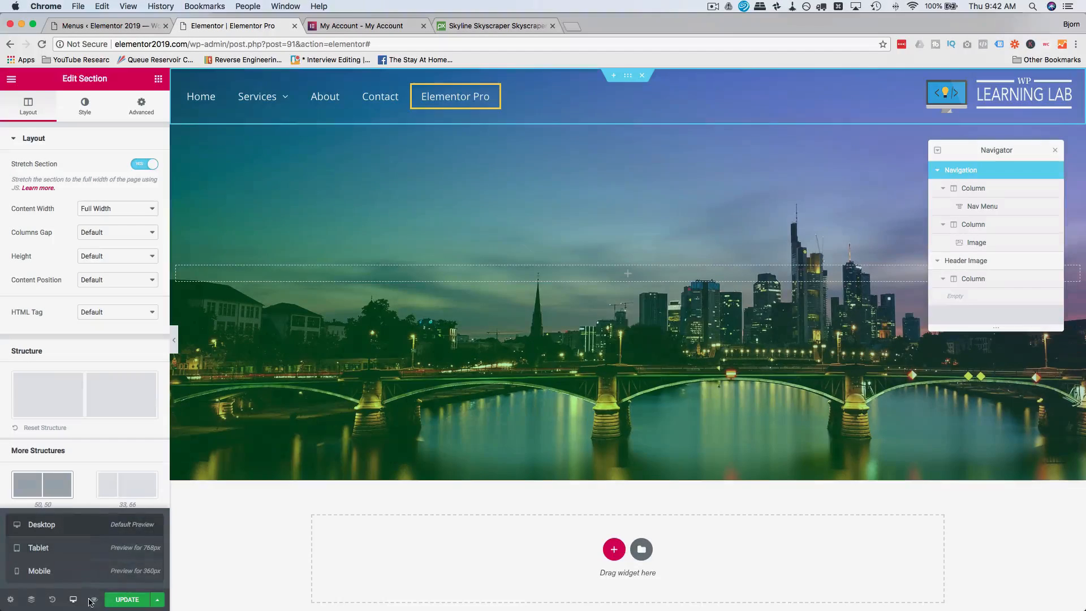
pyautogui.click(73, 600)
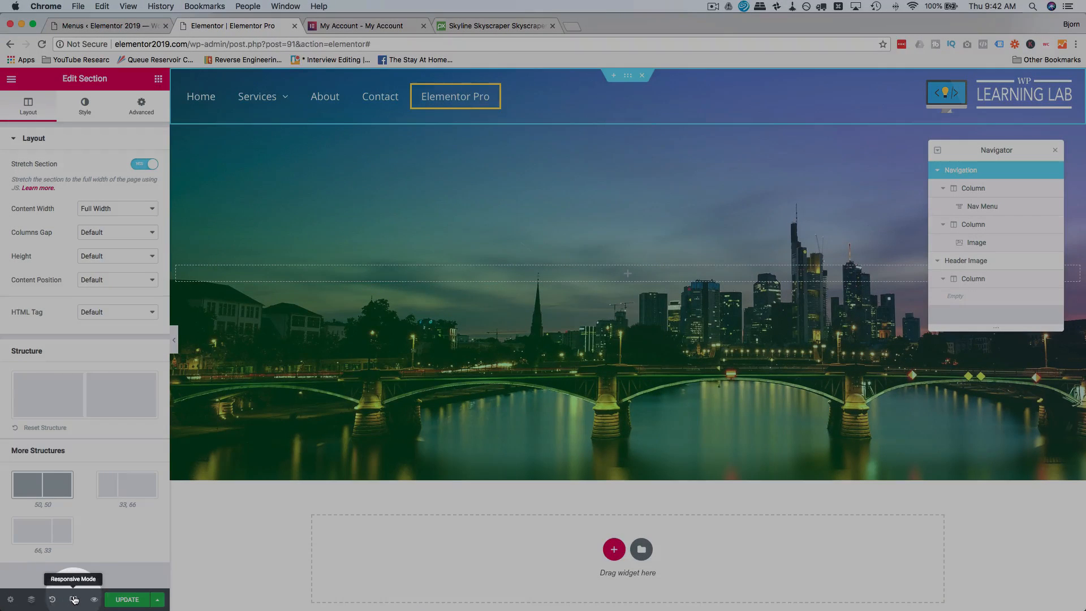
pyautogui.click(73, 600)
pyautogui.click(56, 549)
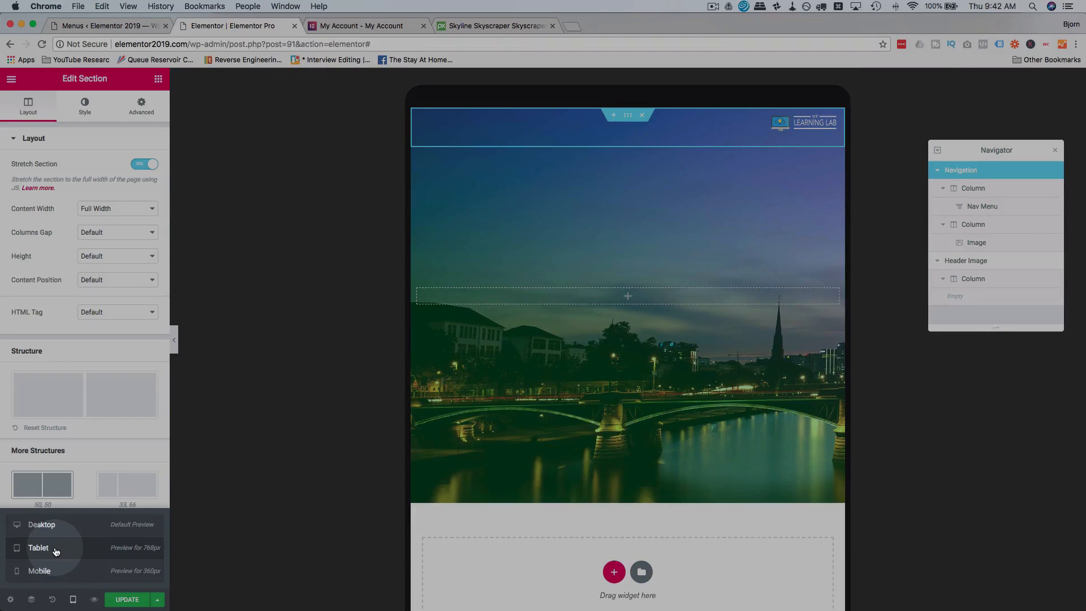
pyautogui.click(77, 574)
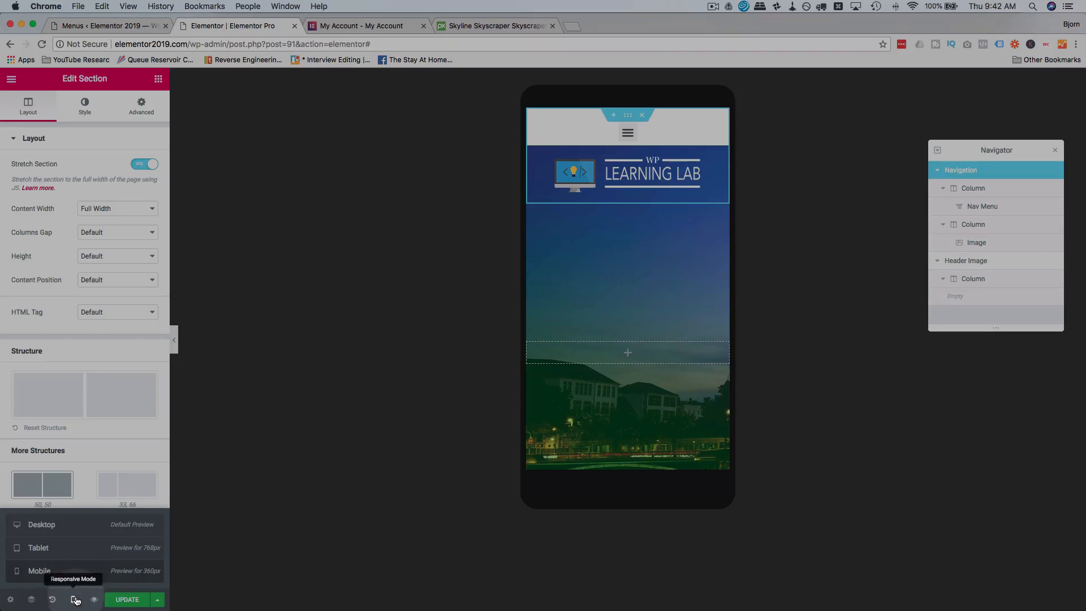
pyautogui.click(82, 548)
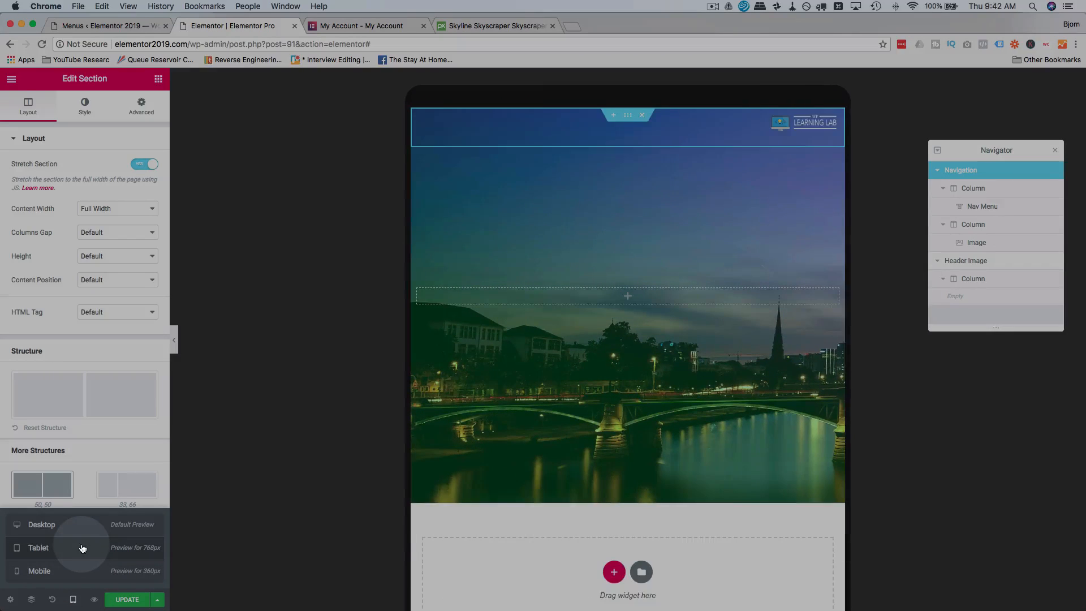
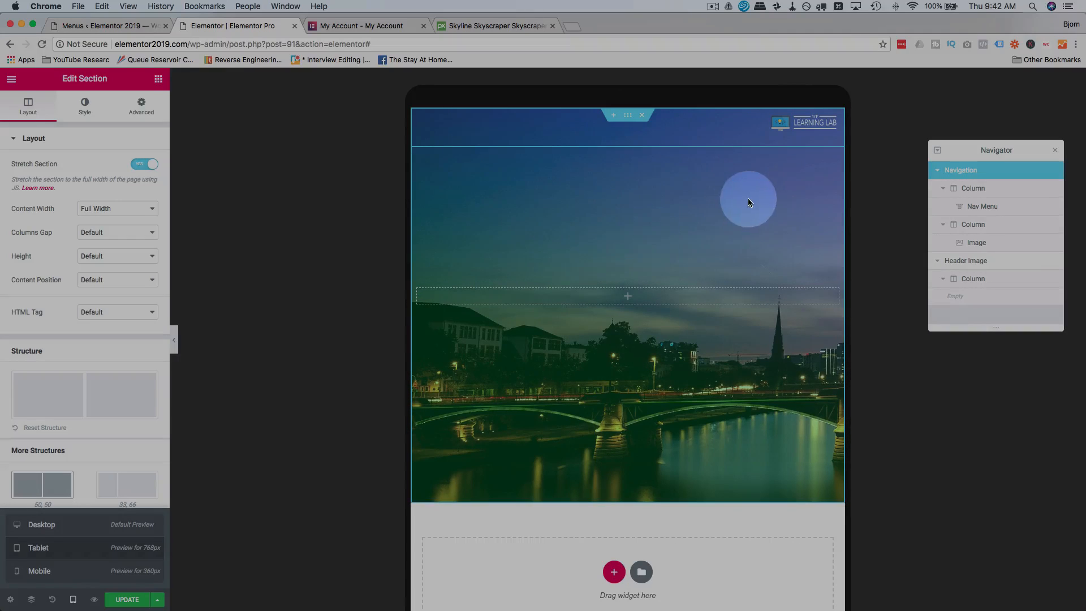
# Set the Z-Index of the Nav Menu widget to 1.
pyautogui.click(1003, 209)
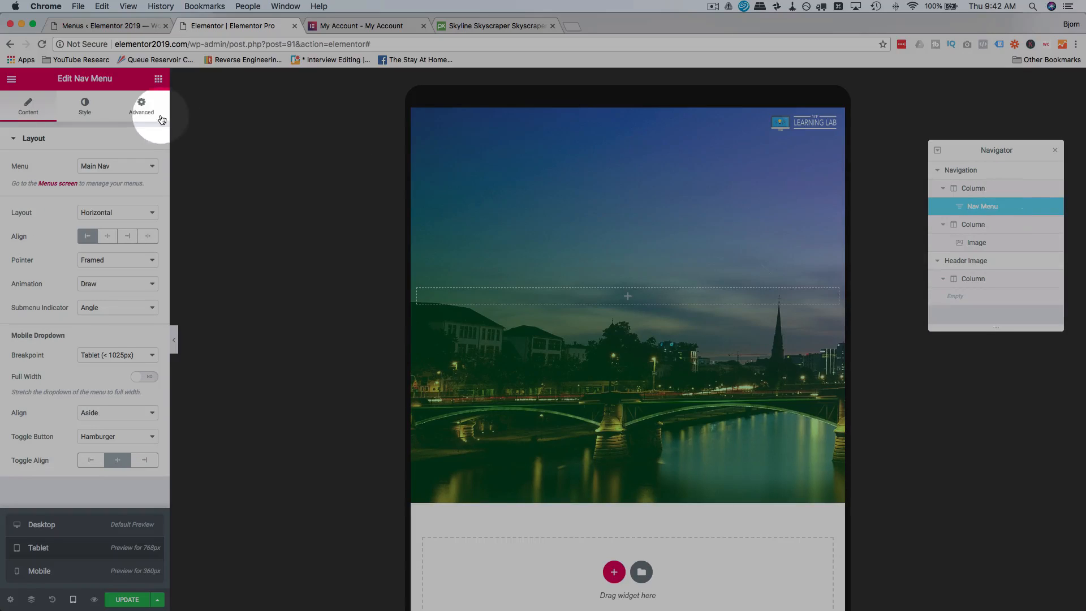
pyautogui.click(141, 107)
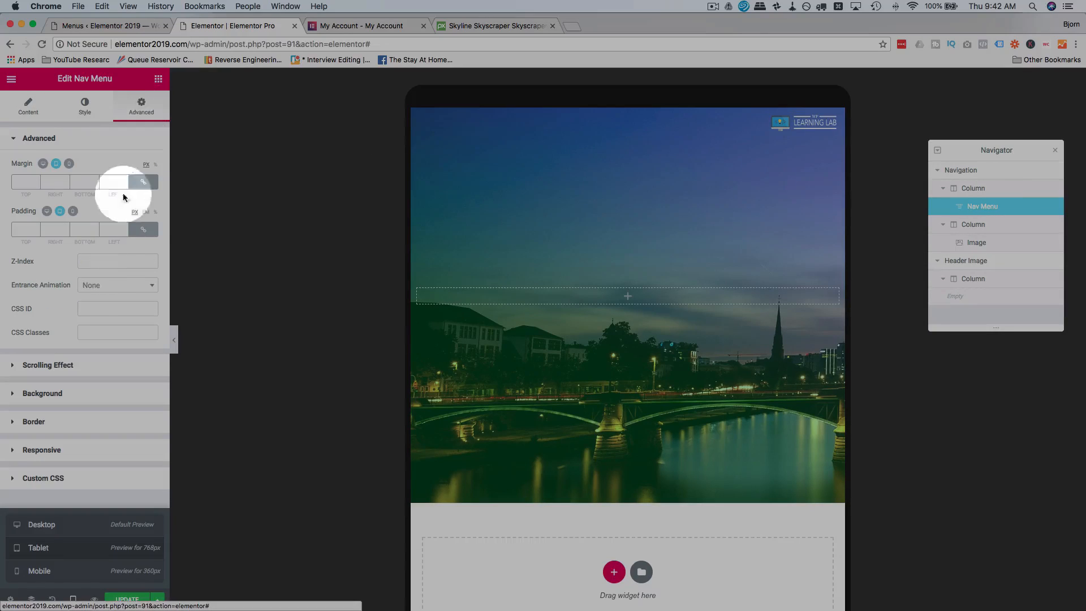
pyautogui.click(94, 261)
pyautogui.write('2')
pyautogui.press('BackSpace')
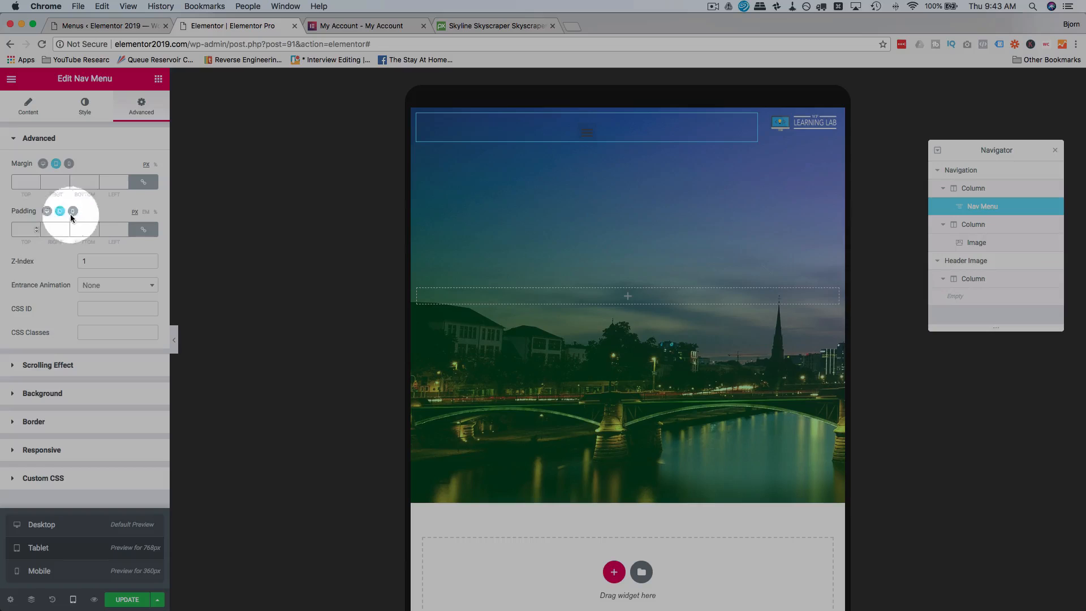
# Compare the nav menu's margin and padding values in the Desktop, Tablet and Mobile views.
pyautogui.click(42, 164)
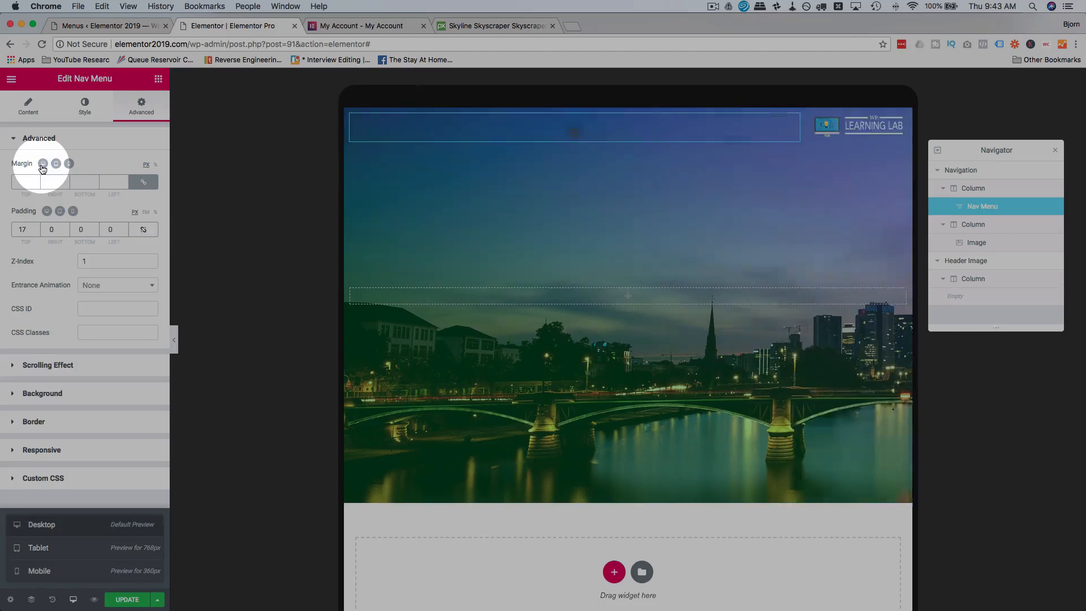
pyautogui.click(91, 234)
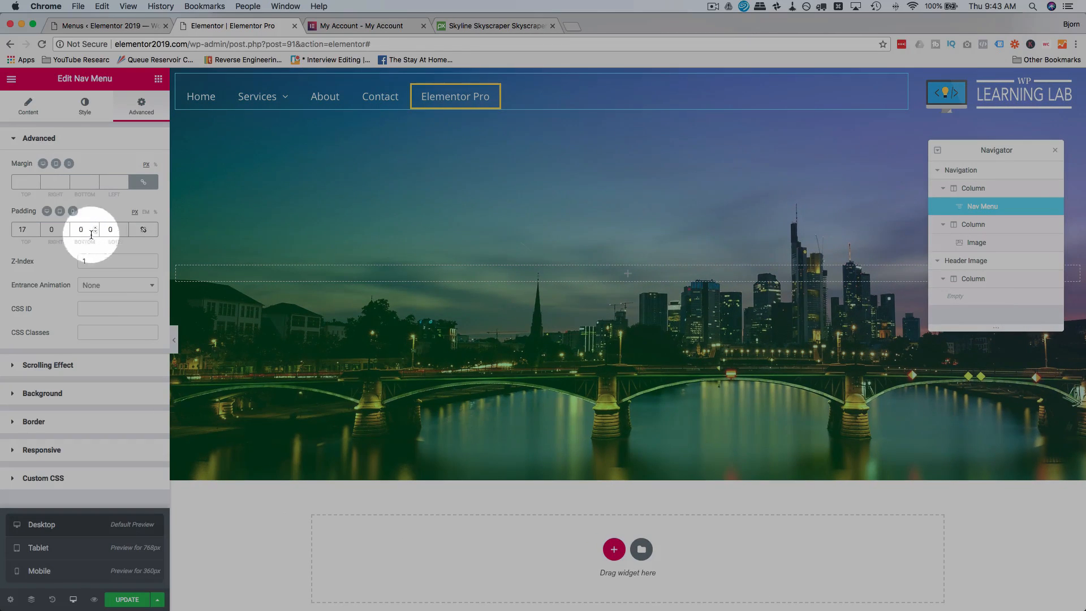
pyautogui.click(56, 164)
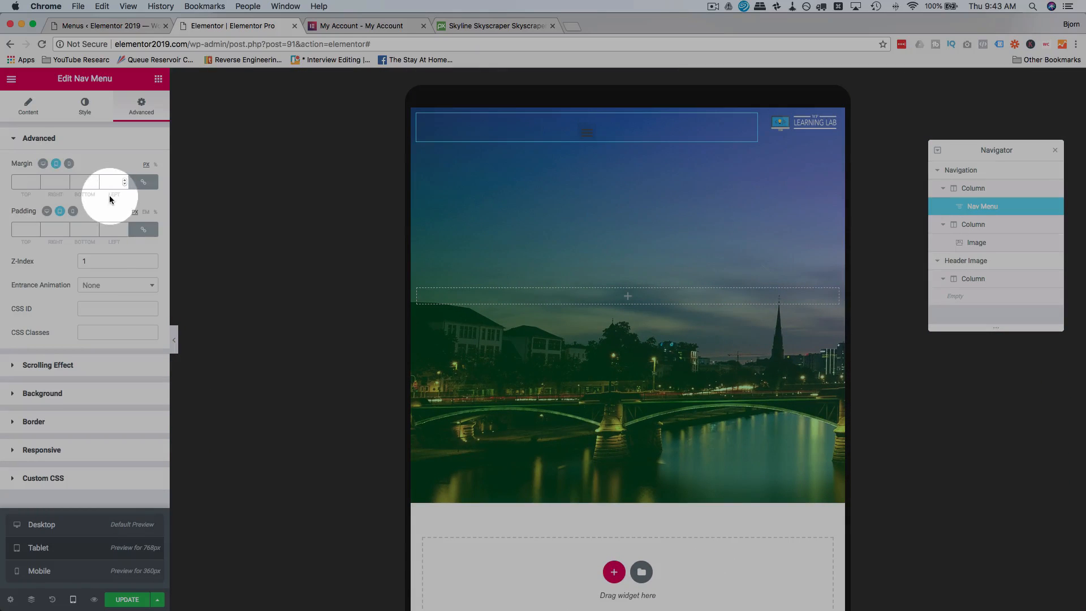
pyautogui.click(69, 165)
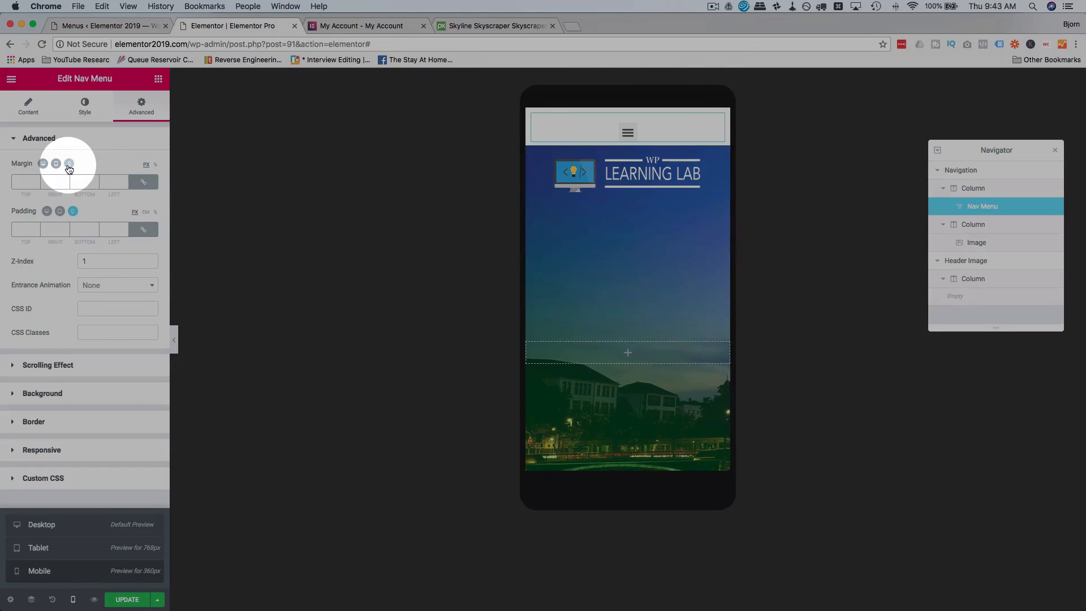
# In the Tablet view, unlink the nav menu's padding and margin values, making all sides 0.
pyautogui.click(56, 163)
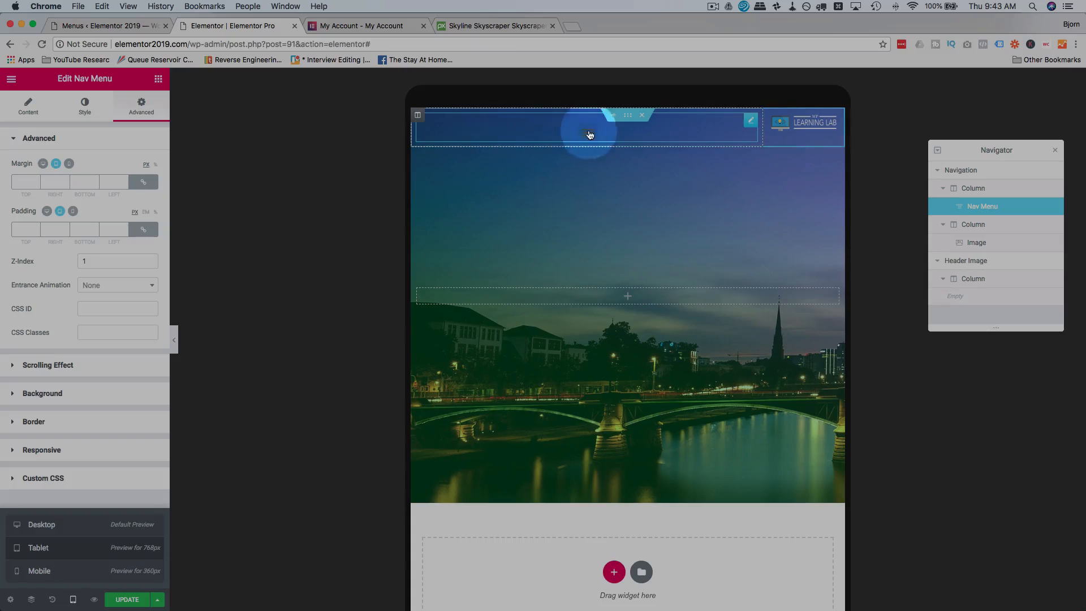
pyautogui.click(143, 230)
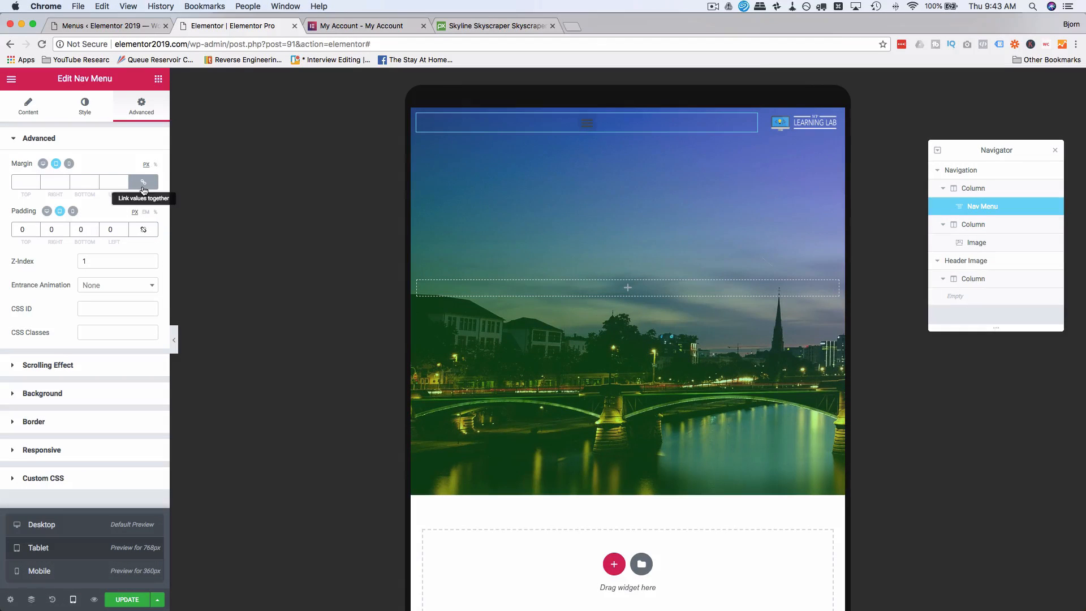
pyautogui.click(143, 183)
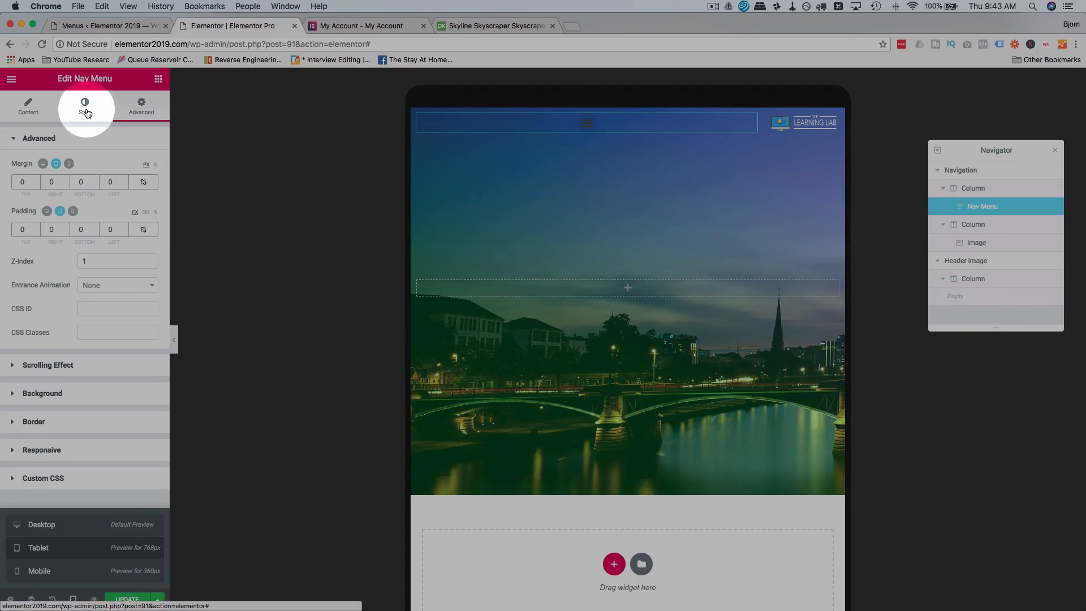
# Set the normal-state color of the nav menu's toggle button to white #ffffff.
pyautogui.click(77, 125)
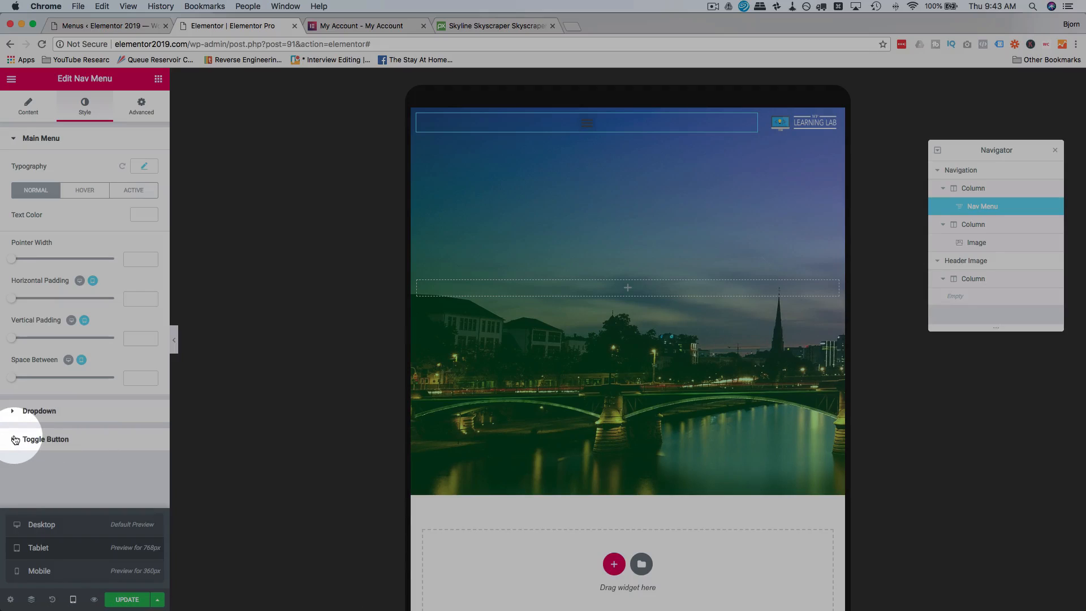
pyautogui.click(15, 440)
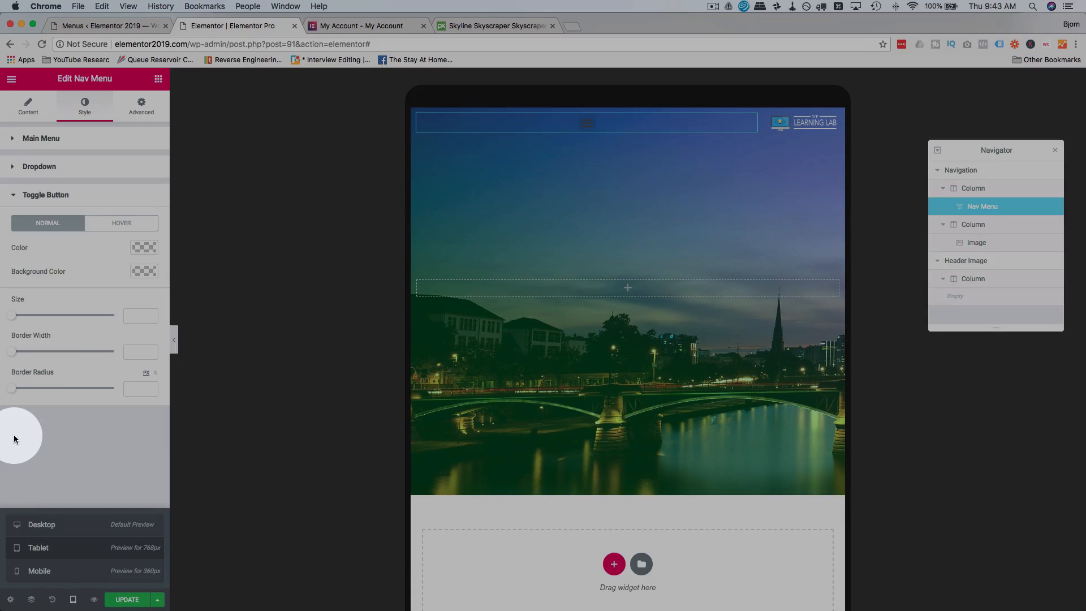
pyautogui.click(146, 250)
pyautogui.moveTo(28, 271); pyautogui.dragTo(5, 260)
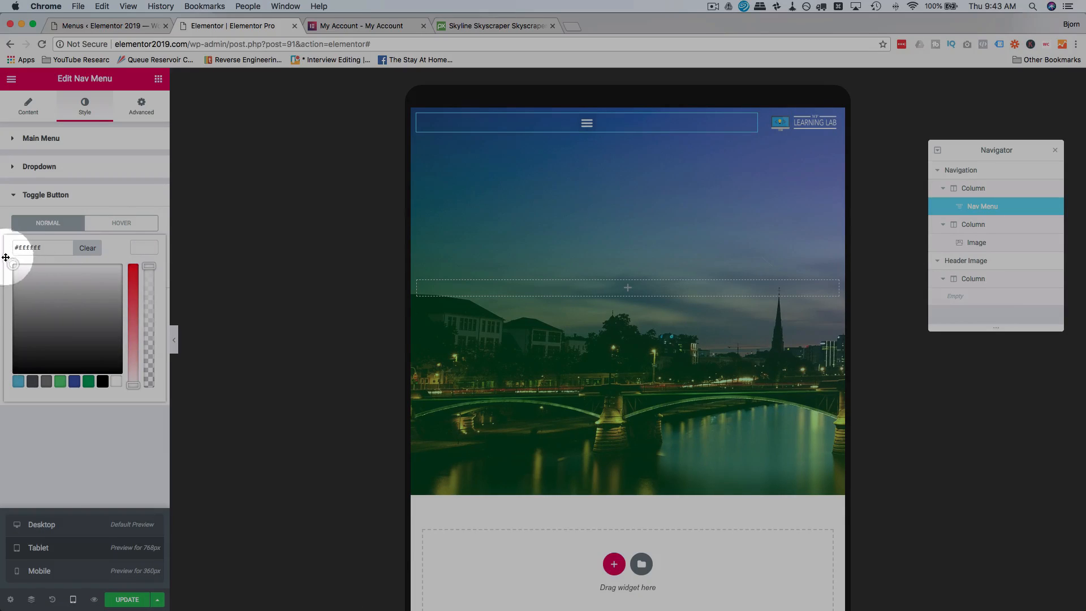
pyautogui.click(150, 205)
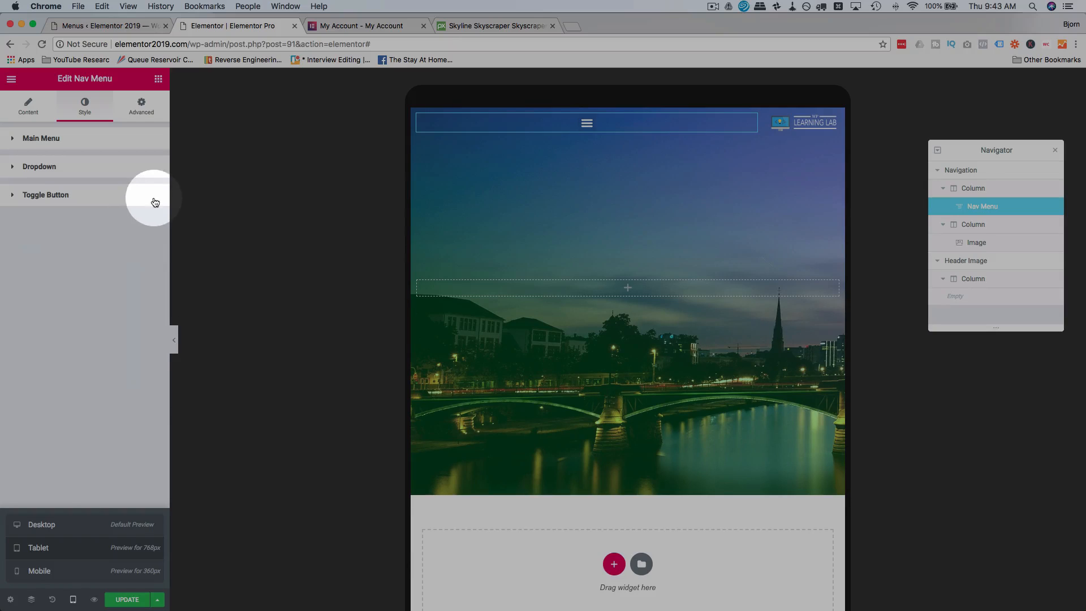
# Set the toggle button's normal background color to white.
pyautogui.click(155, 202)
pyautogui.click(144, 248)
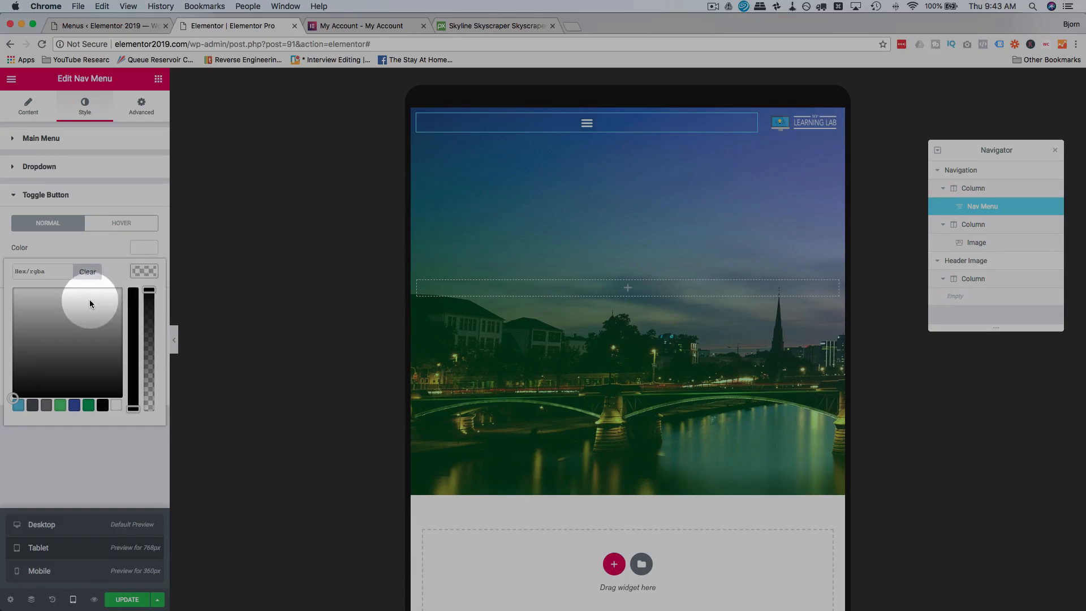
pyautogui.moveTo(89, 304); pyautogui.dragTo(11, 314)
# Change the toggle button's normal icon color to dark gray.
pyautogui.click(67, 243)
pyautogui.click(151, 250)
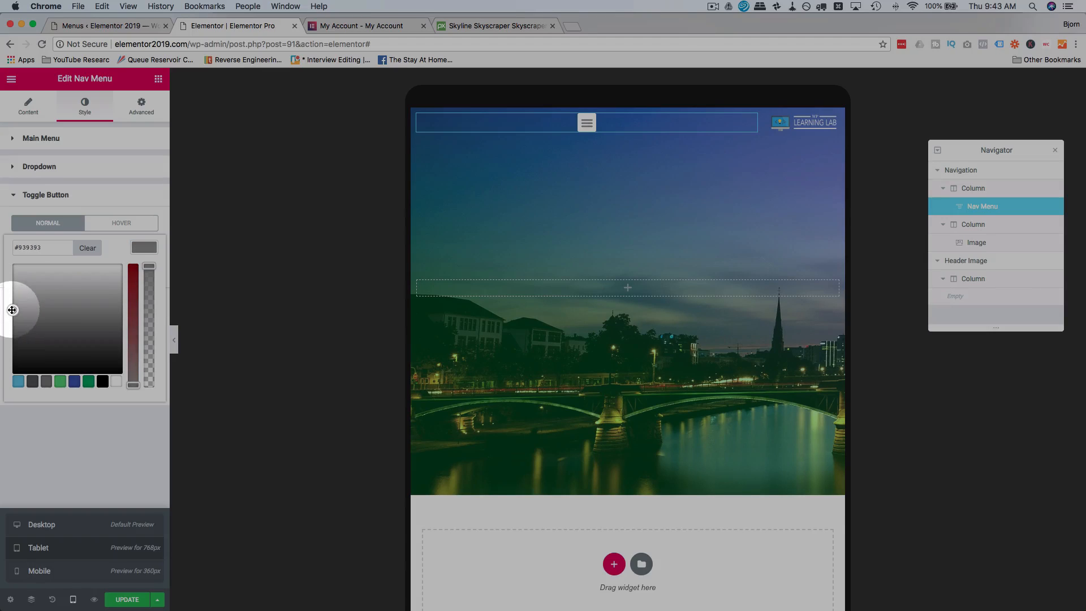
pyautogui.click(73, 436)
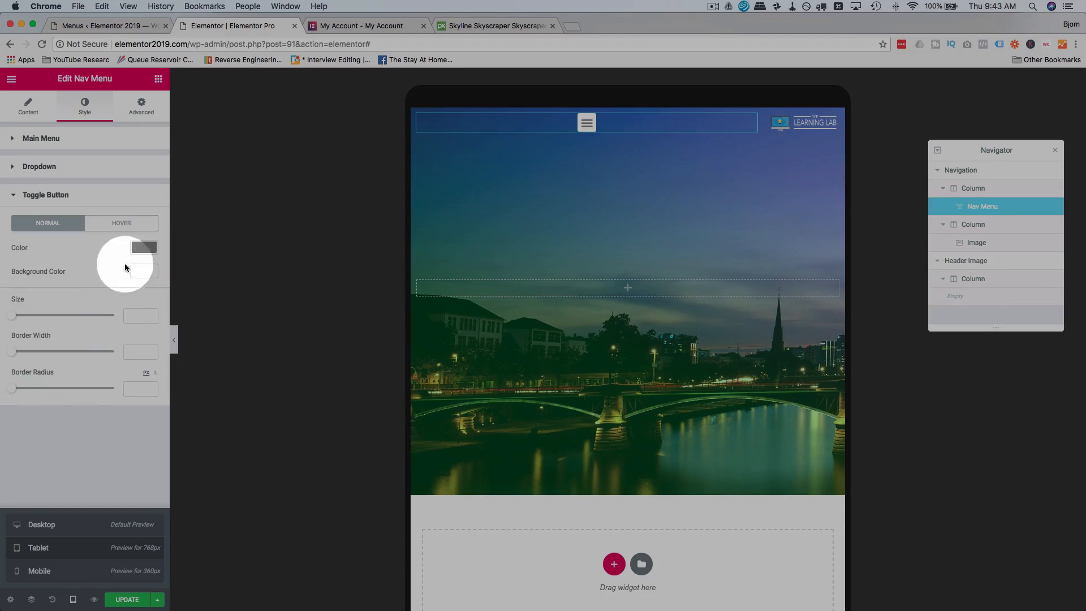
# View the toggle button's hover color settings and test opening and closing the menu in the tablet preview.
pyautogui.click(138, 223)
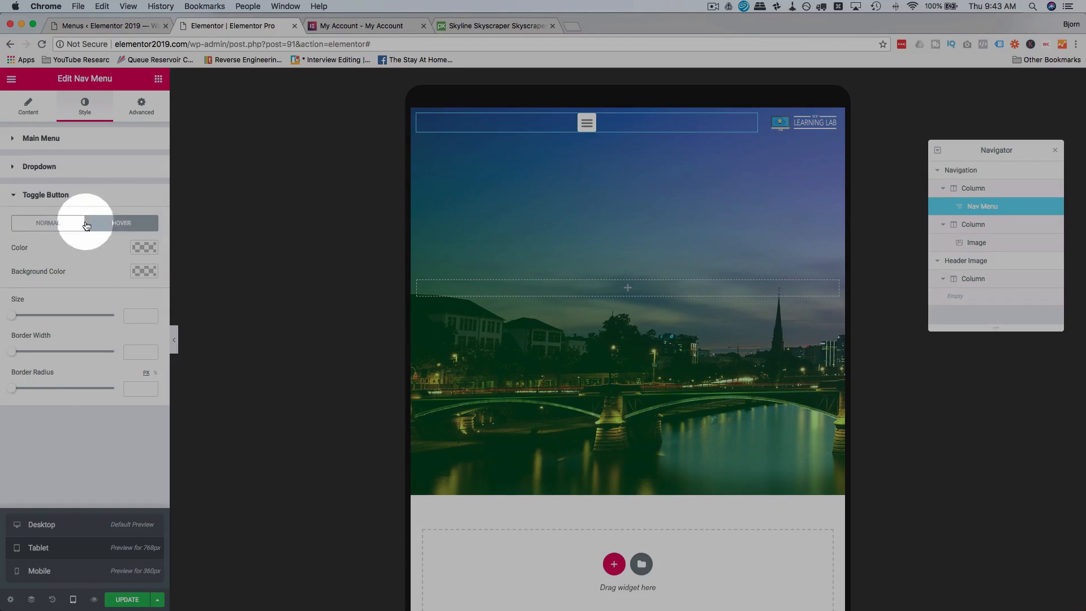
pyautogui.click(587, 126)
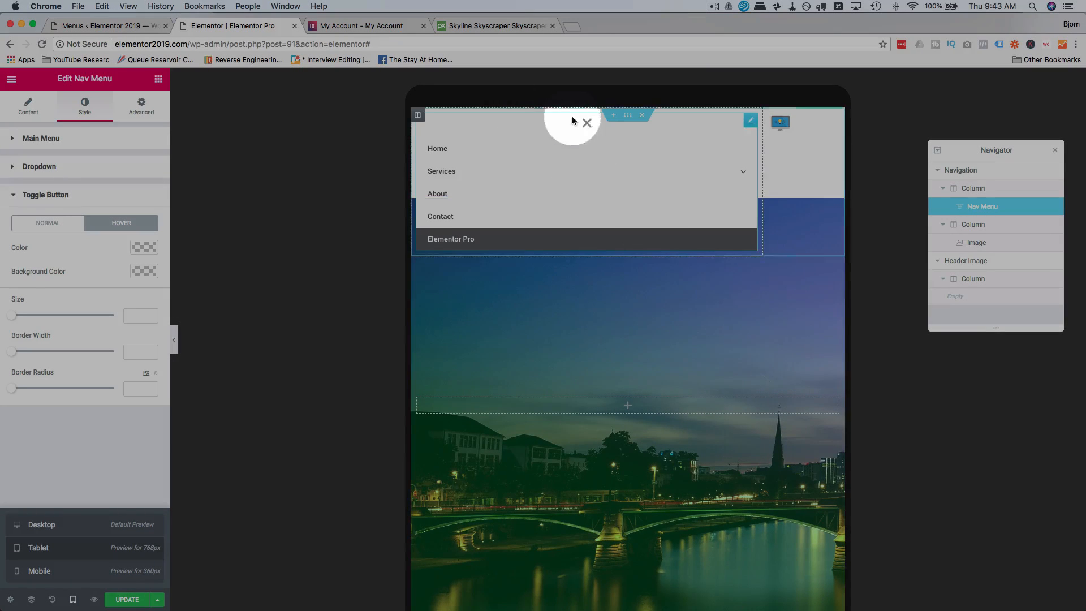
pyautogui.click(587, 124)
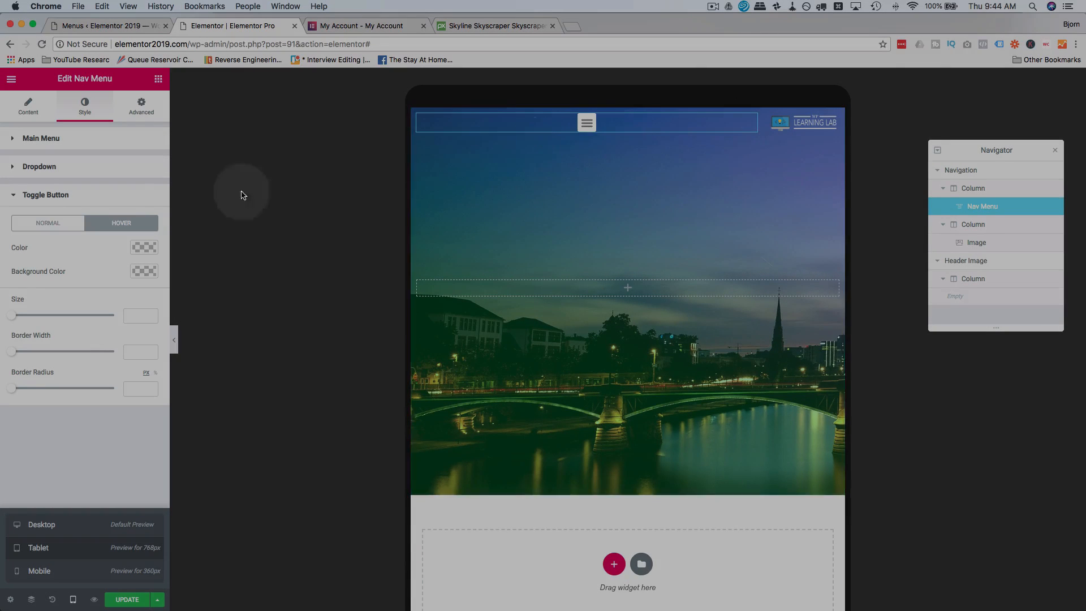
# Try the mobile dropdown with Full Width on and off, opening and closing the menu in the tablet preview to compare.
pyautogui.click(28, 106)
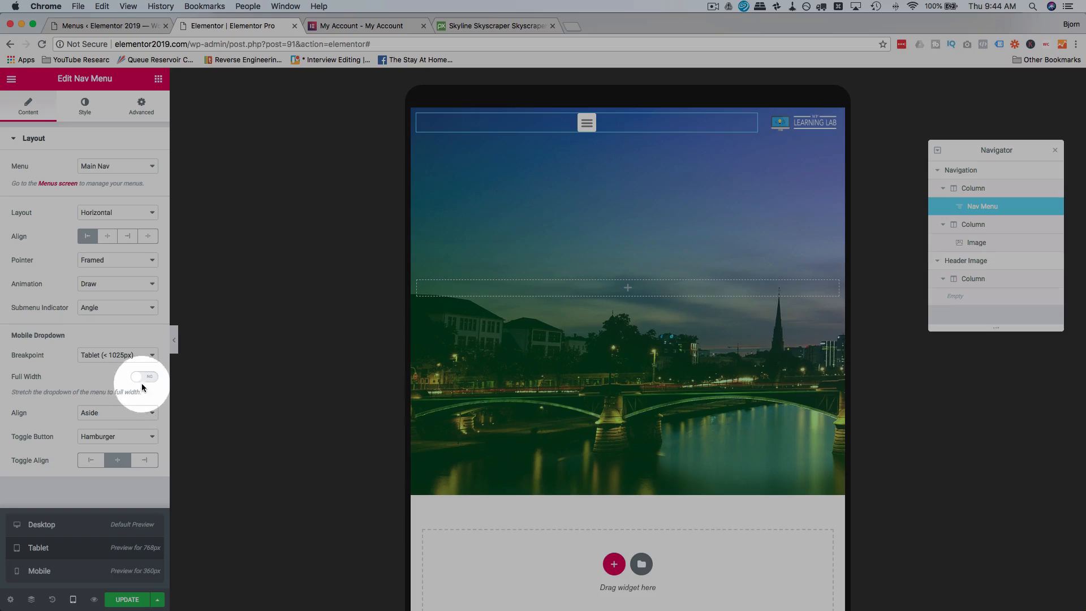
pyautogui.click(587, 122)
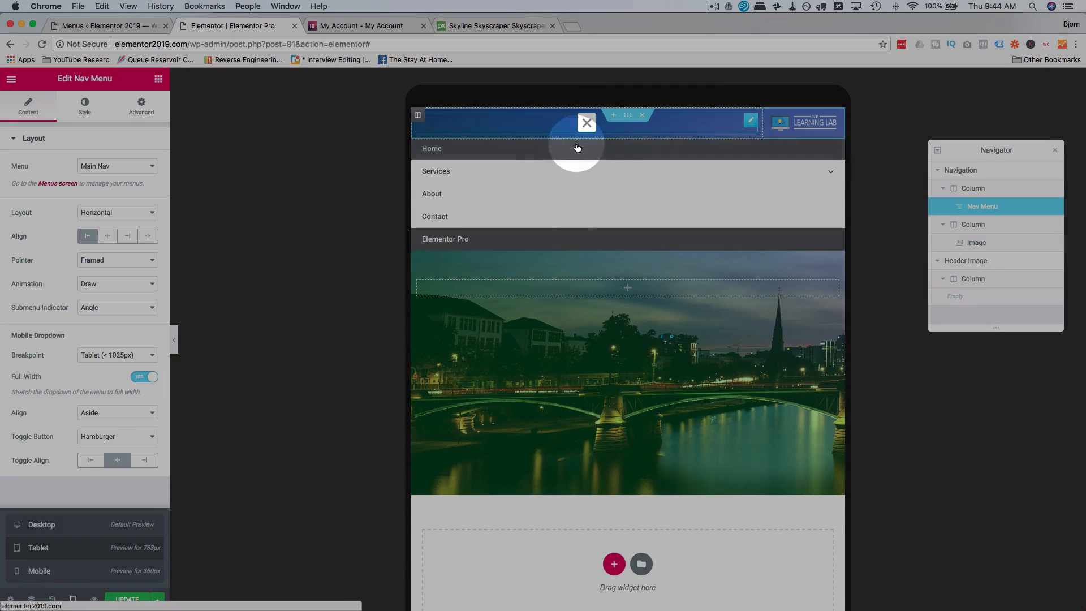
pyautogui.click(151, 378)
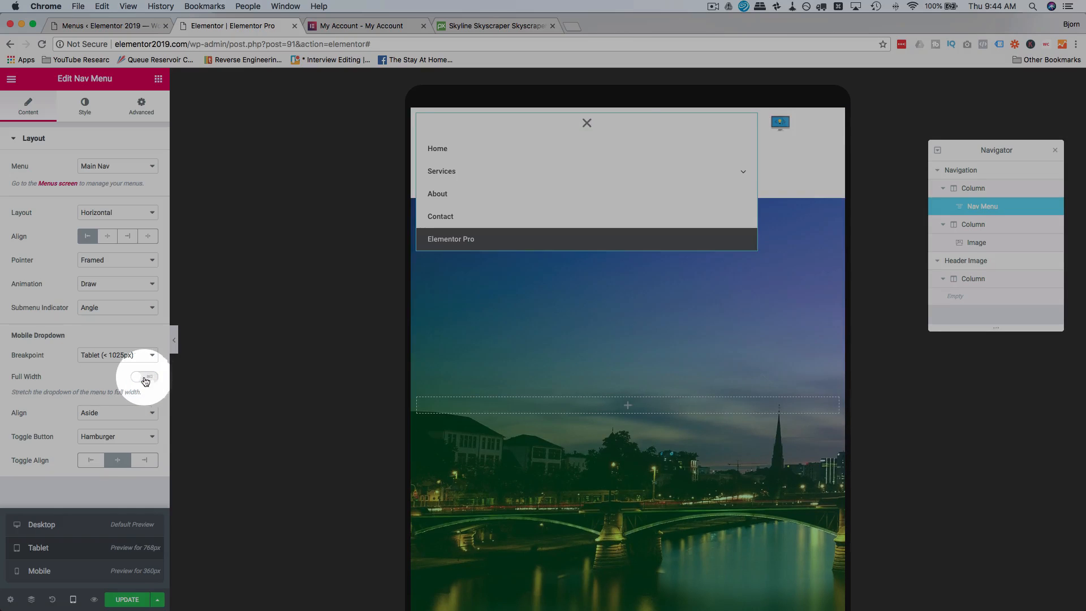
pyautogui.click(586, 123)
pyautogui.click(587, 123)
pyautogui.click(587, 123)
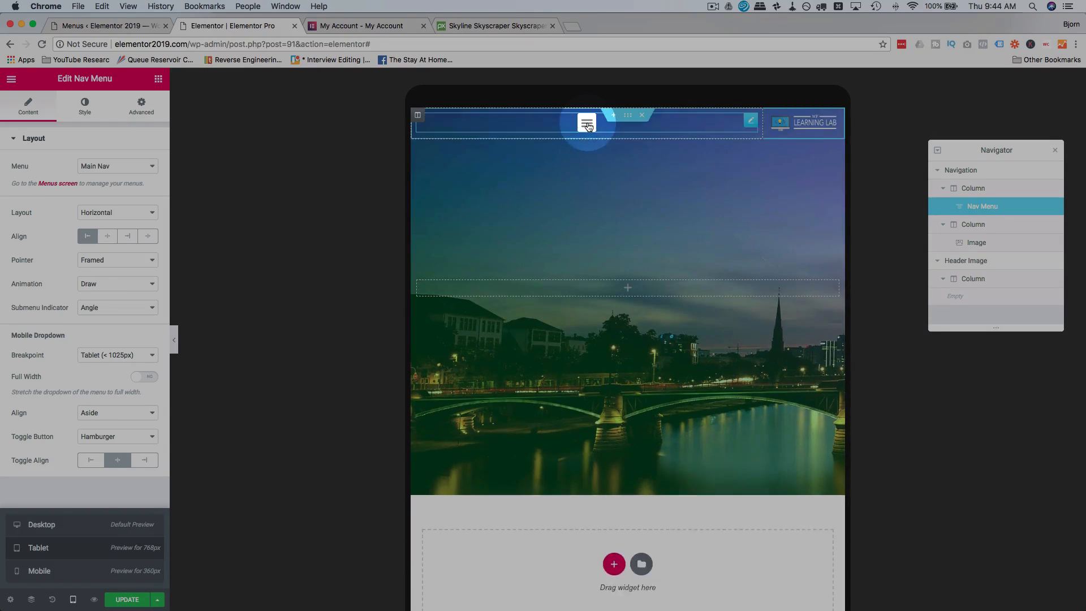
pyautogui.click(587, 123)
pyautogui.click(588, 123)
# Enable Full Width for the mobile dropdown and test the menu, including the Services submenu, in the tablet preview.
pyautogui.click(144, 376)
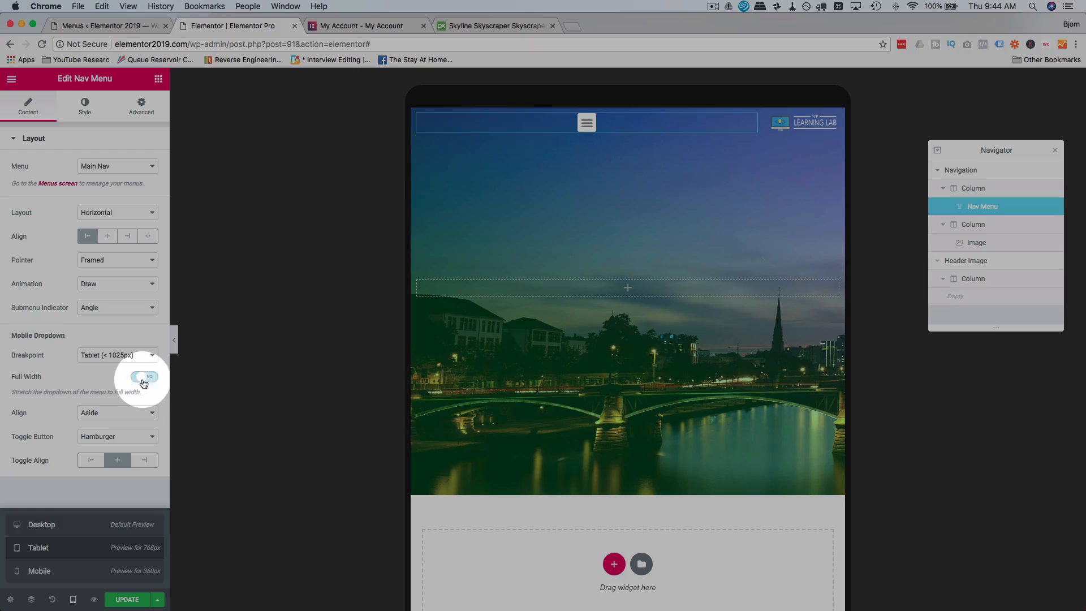
pyautogui.click(586, 122)
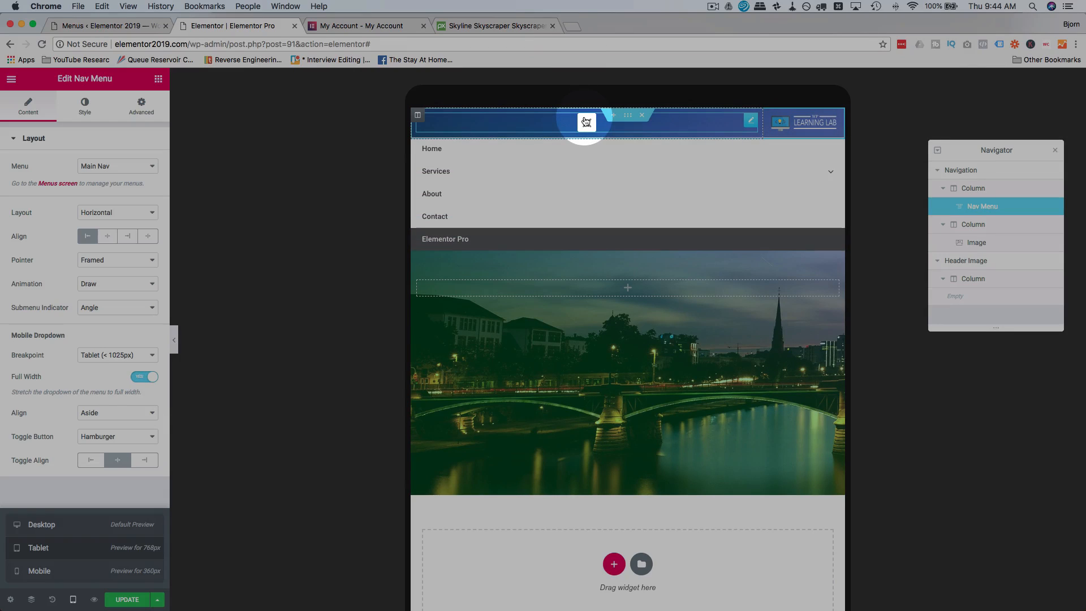
pyautogui.click(586, 123)
pyautogui.click(586, 122)
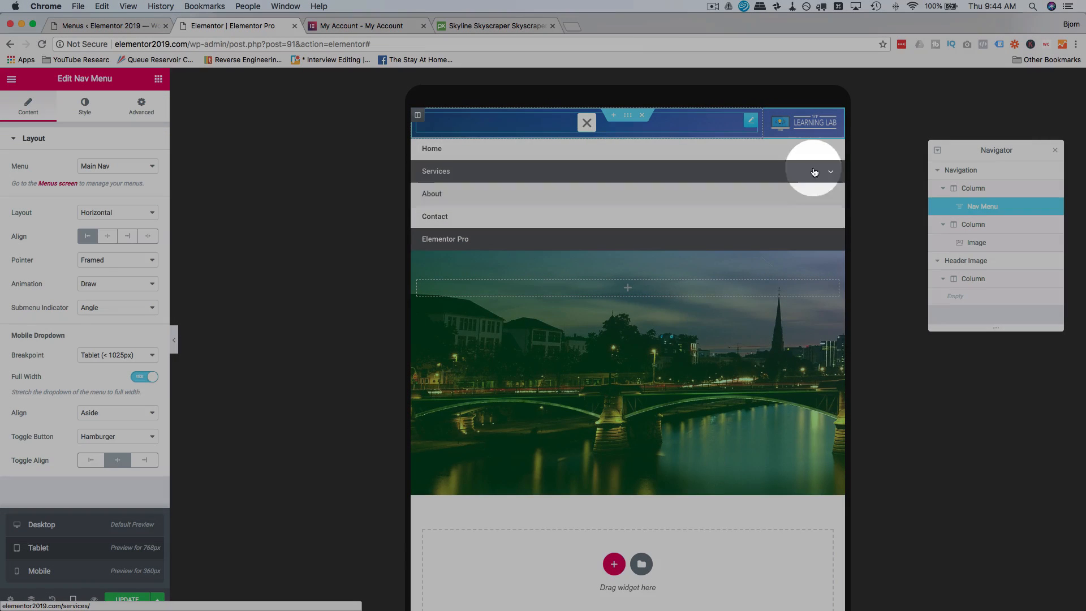
pyautogui.click(829, 172)
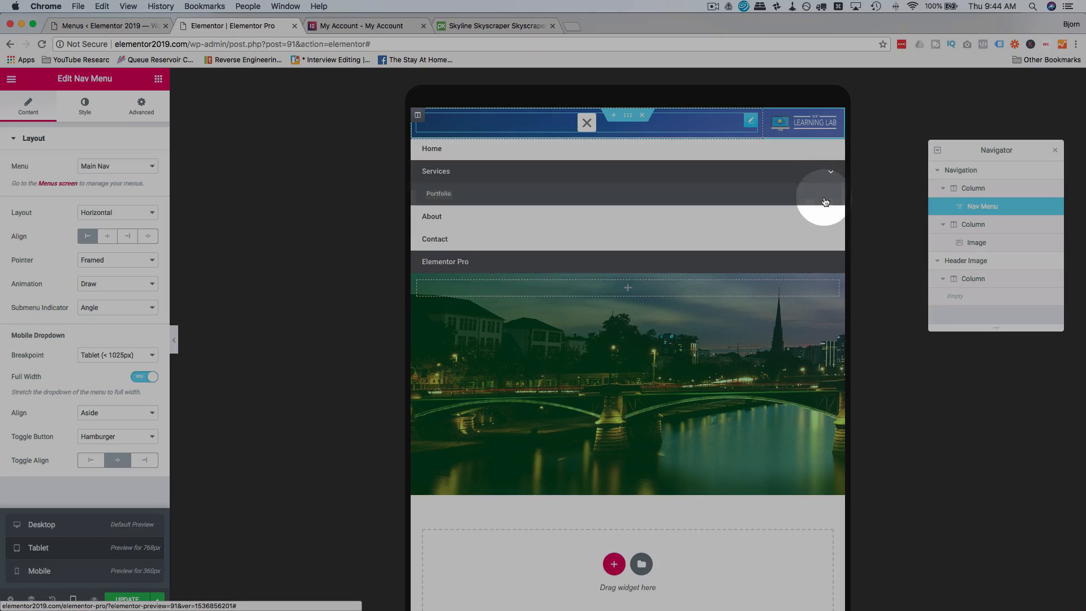
pyautogui.click(587, 122)
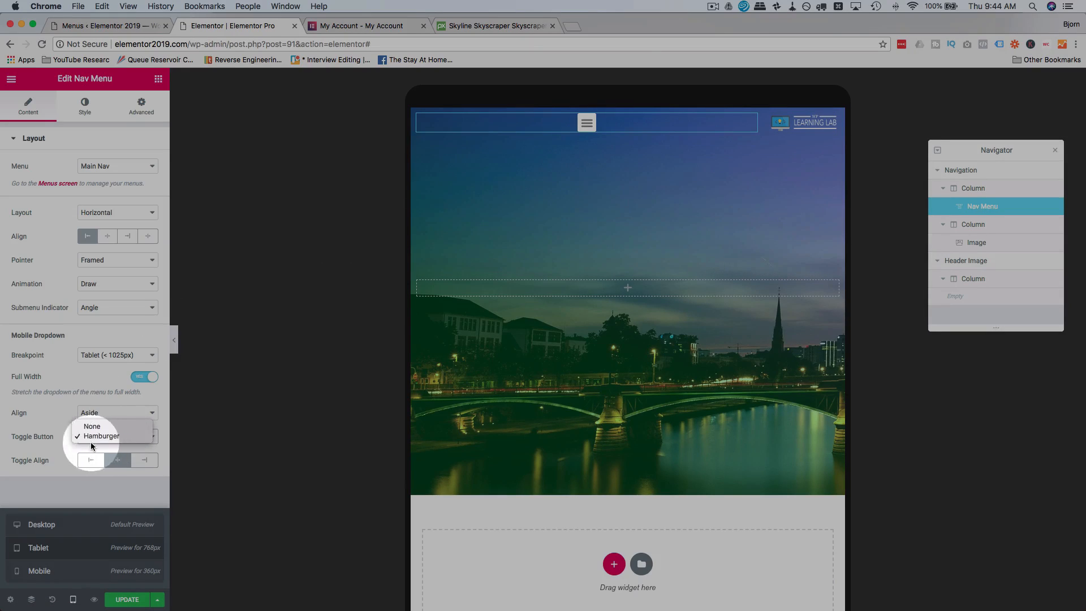
# Try the mobile dropdown with the toggle button set to None, and restore it to Hamburger.
pyautogui.click(102, 426)
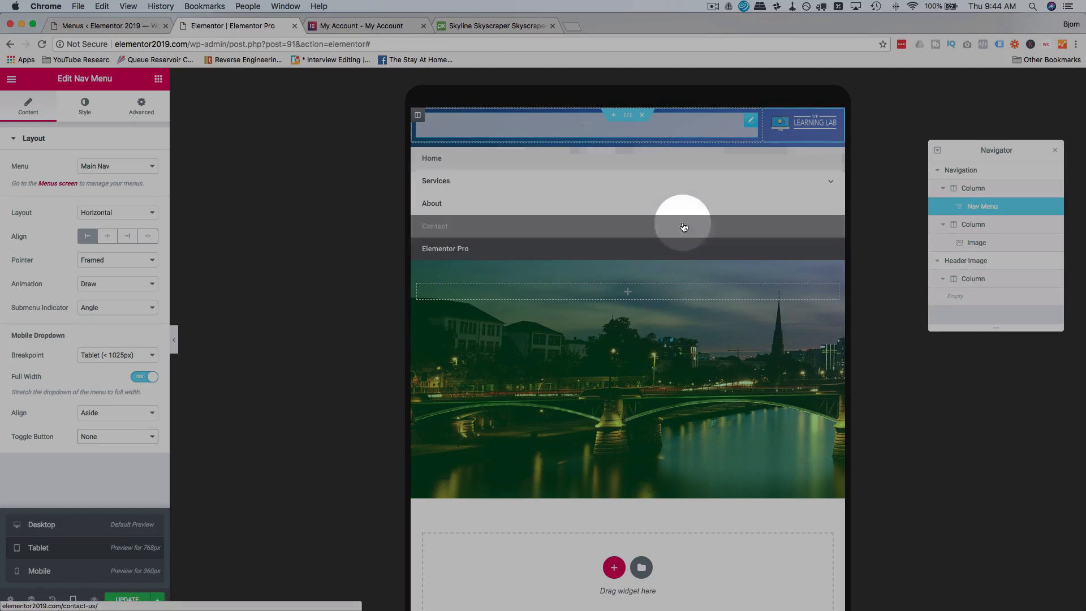
pyautogui.click(101, 418)
pyautogui.click(64, 410)
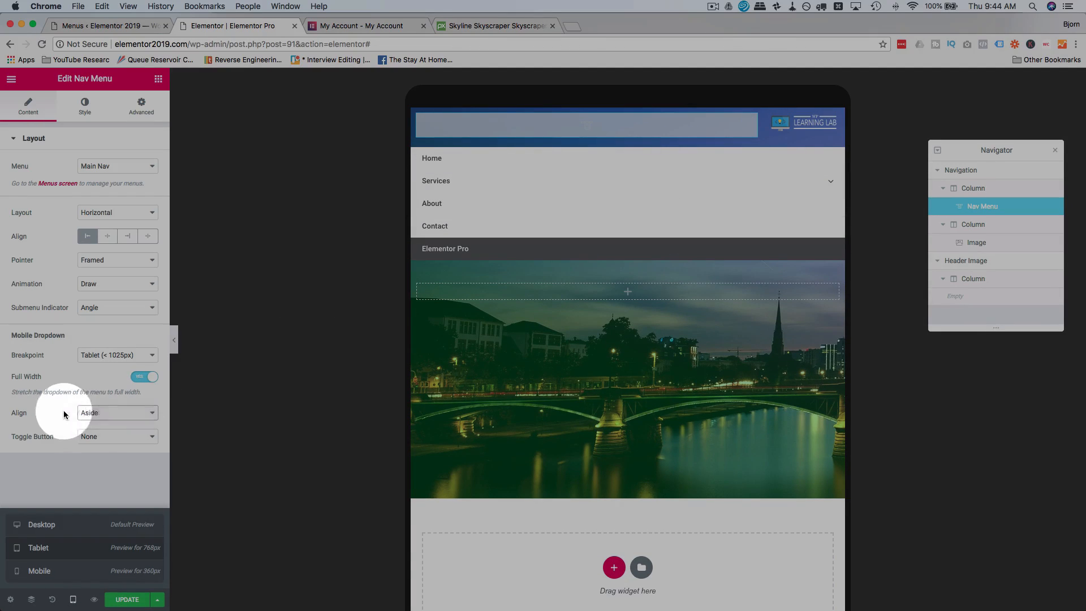
pyautogui.click(97, 436)
pyautogui.click(97, 447)
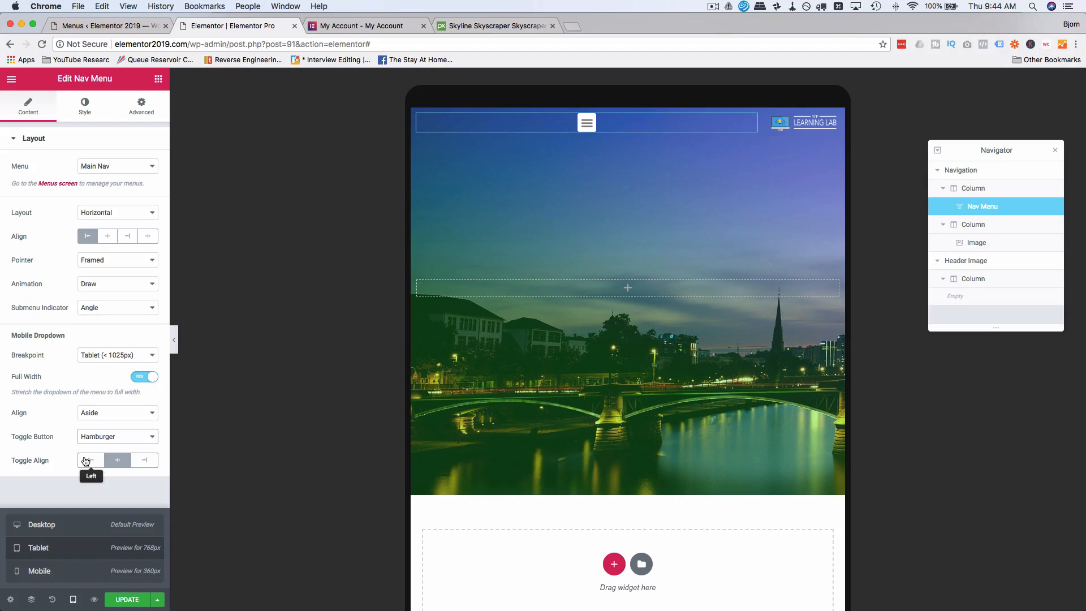
# Try the left and right alignments for the hamburger toggle and return it to Center.
pyautogui.click(143, 460)
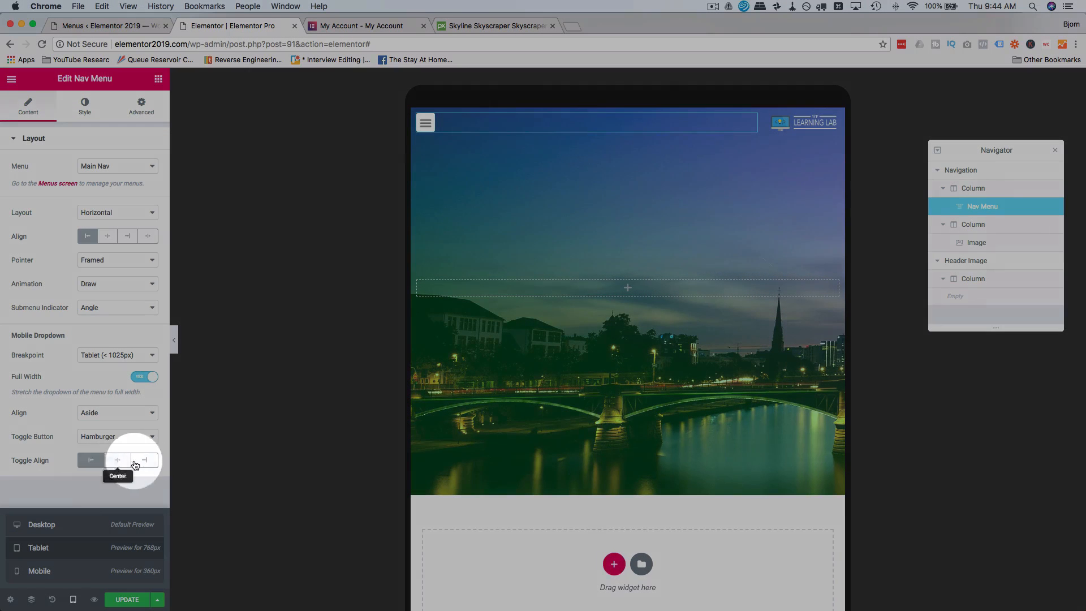
pyautogui.click(119, 461)
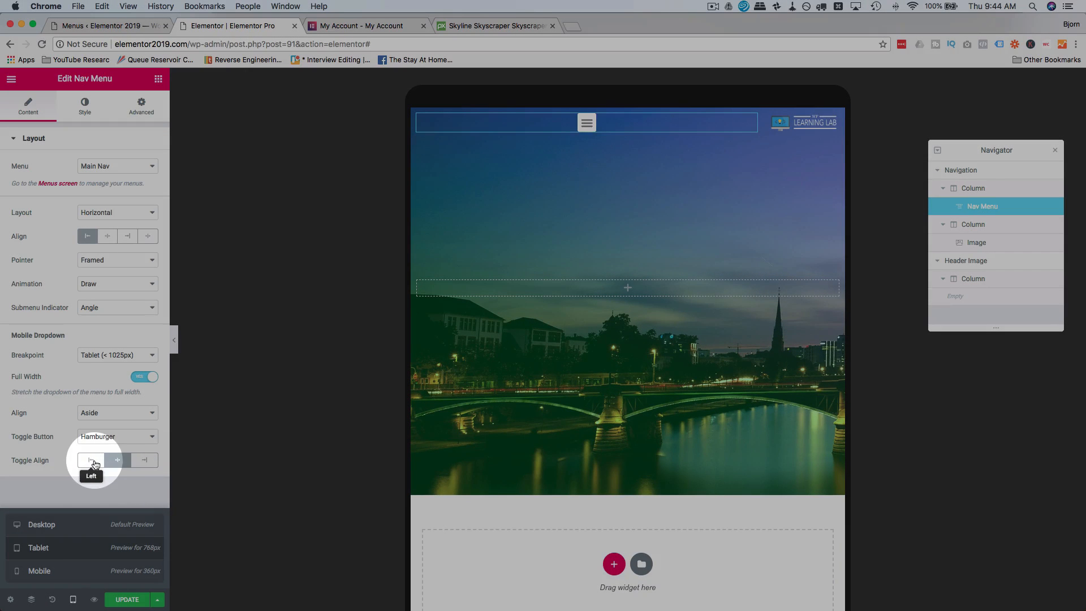
pyautogui.click(90, 460)
pyautogui.click(117, 460)
pyautogui.click(144, 461)
pyautogui.click(118, 460)
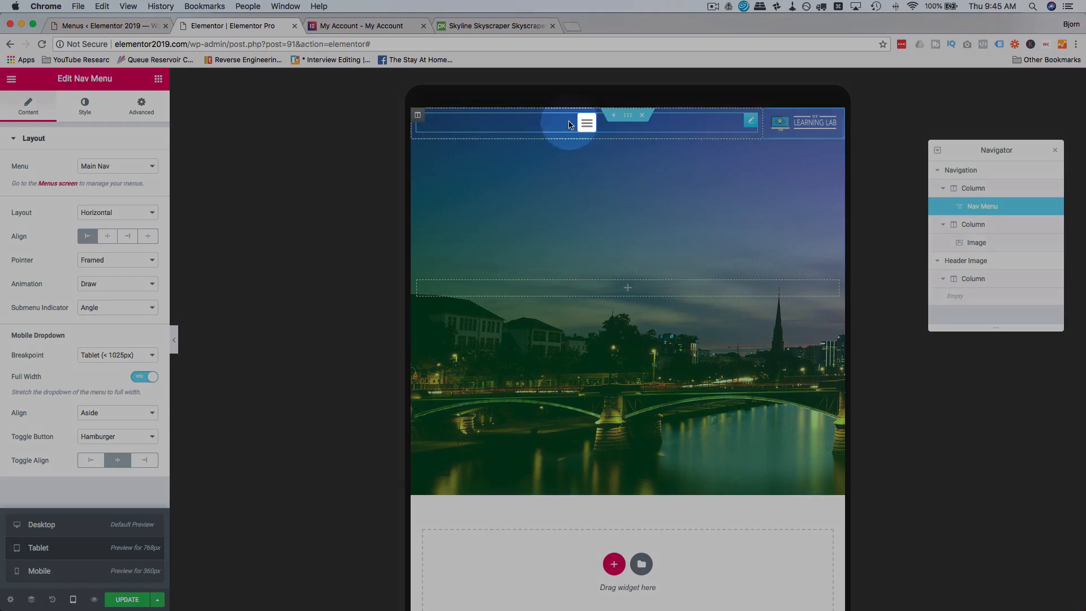
# Switch to the mobile preview and test opening and closing the hamburger menu.
pyautogui.click(68, 571)
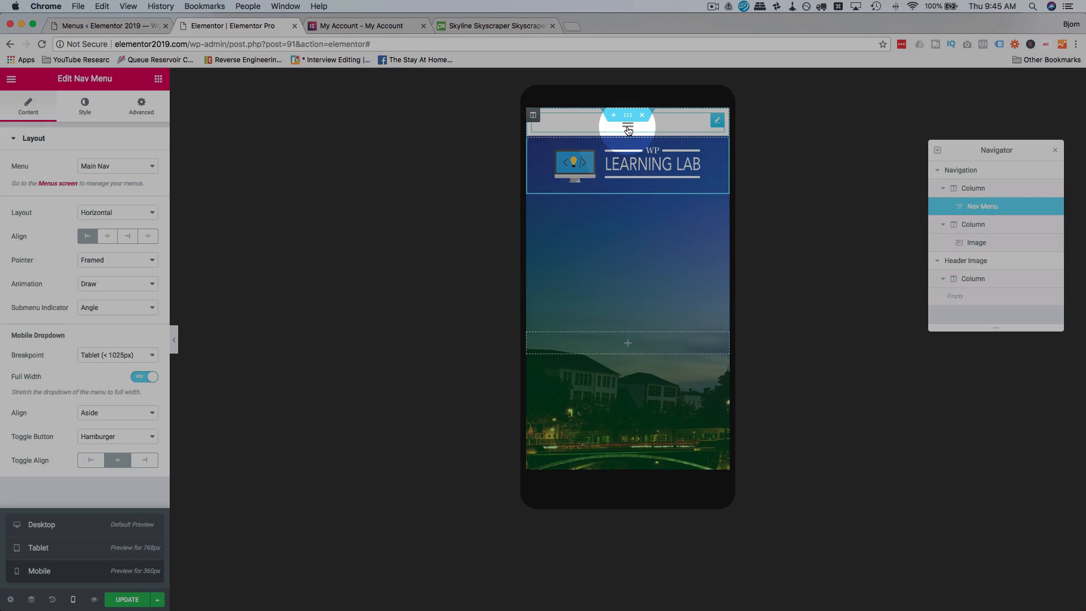
pyautogui.click(629, 127)
pyautogui.click(628, 126)
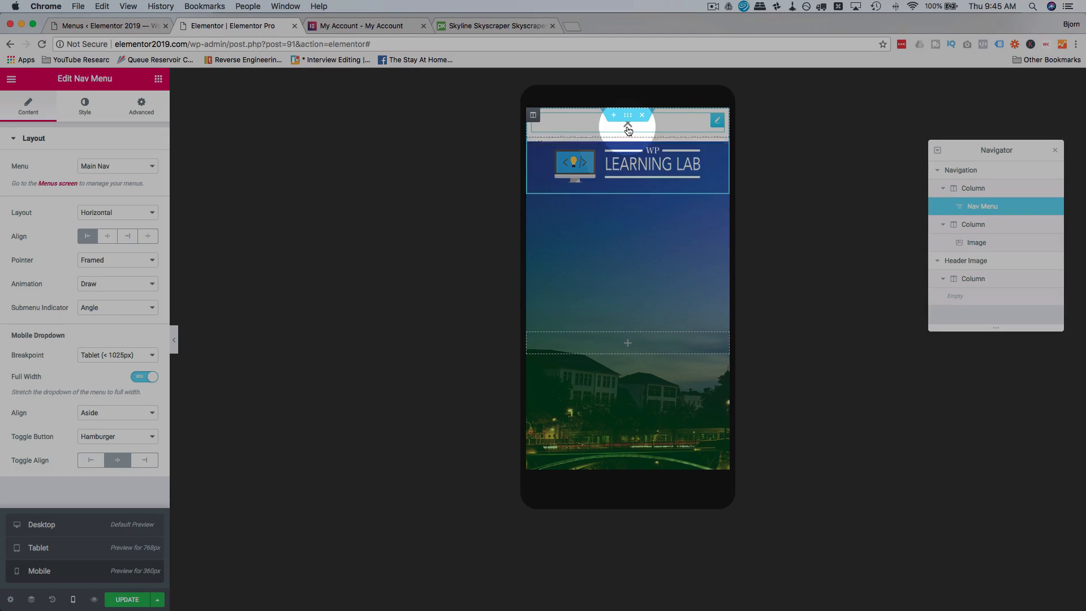
pyautogui.click(628, 127)
pyautogui.click(628, 127)
pyautogui.click(628, 127)
pyautogui.click(628, 127)
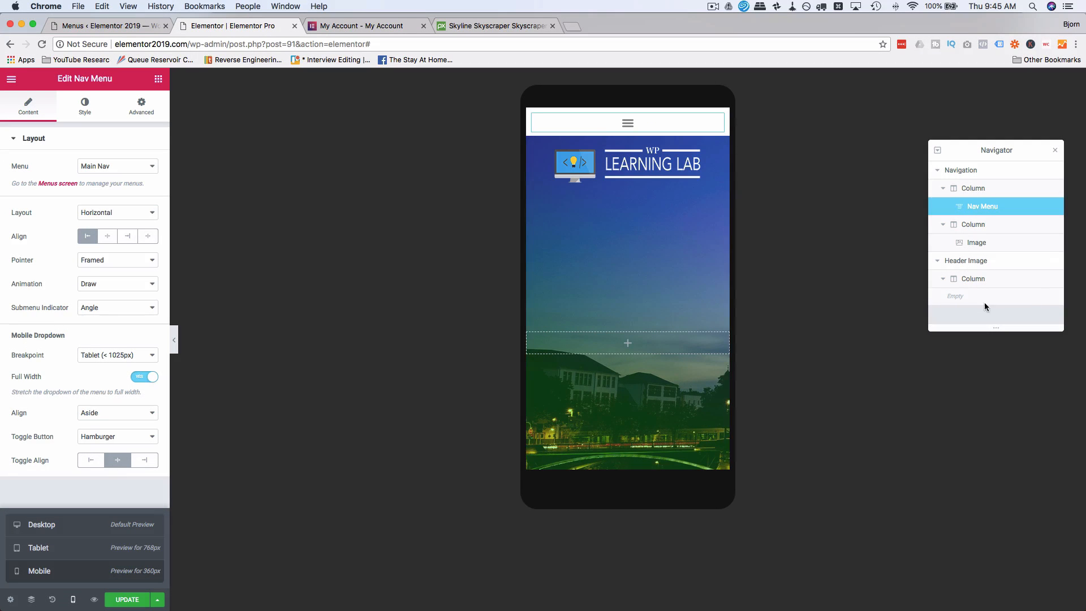
# Unlink the Header Image section's margins for mobile and set its top margin to -155 px.
pyautogui.click(974, 279)
pyautogui.click(943, 280)
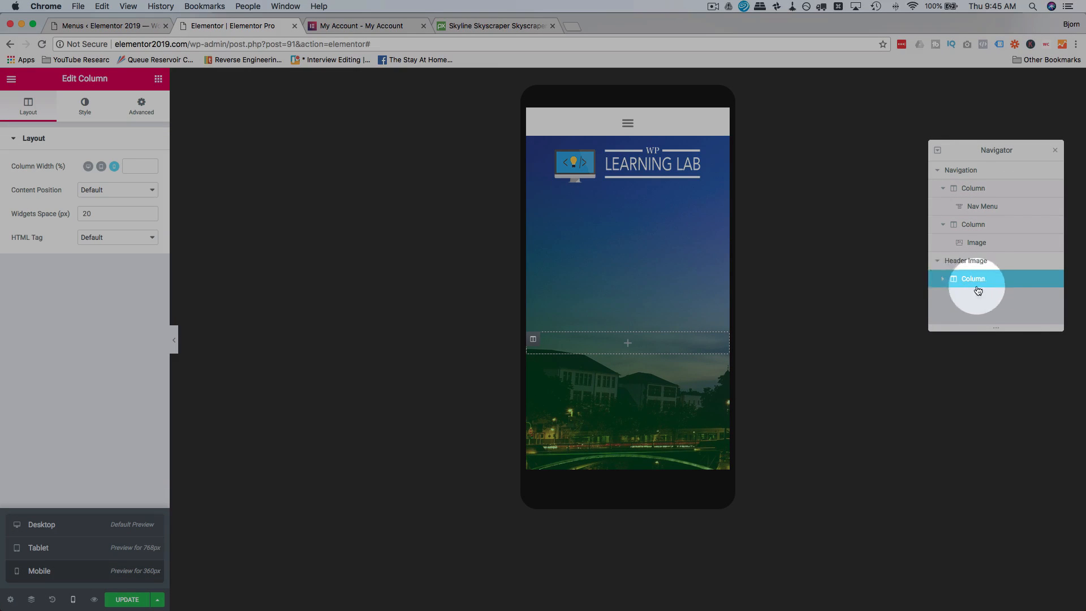
pyautogui.click(968, 261)
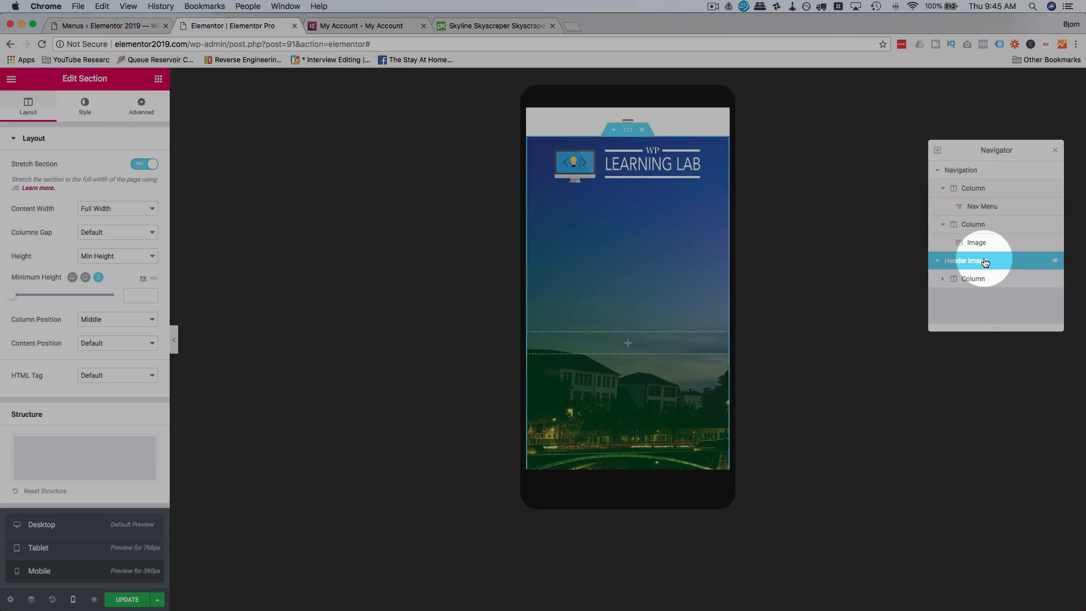
pyautogui.click(138, 107)
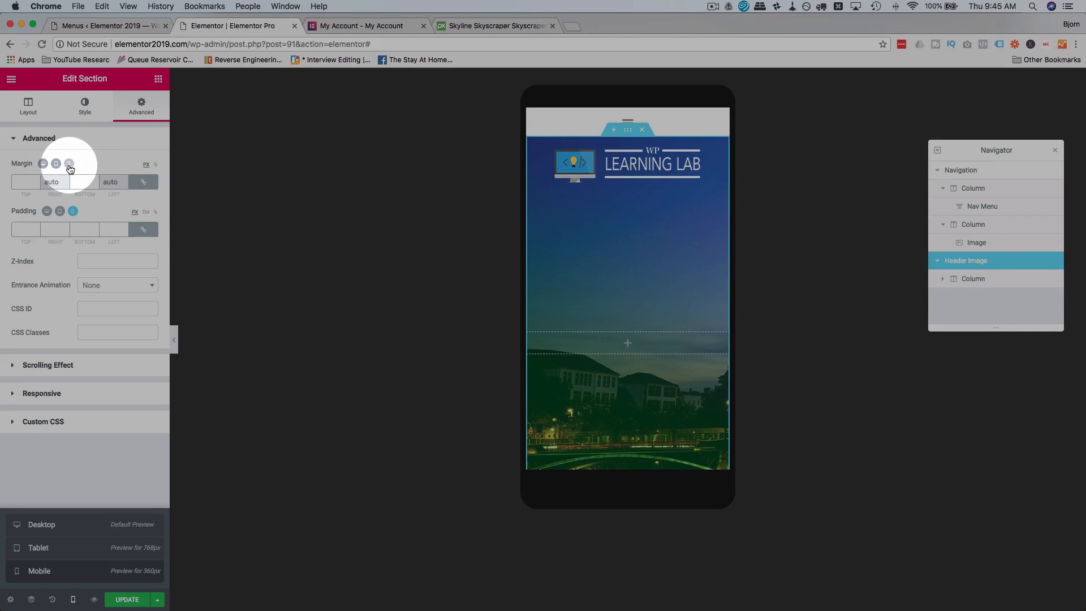
pyautogui.click(144, 182)
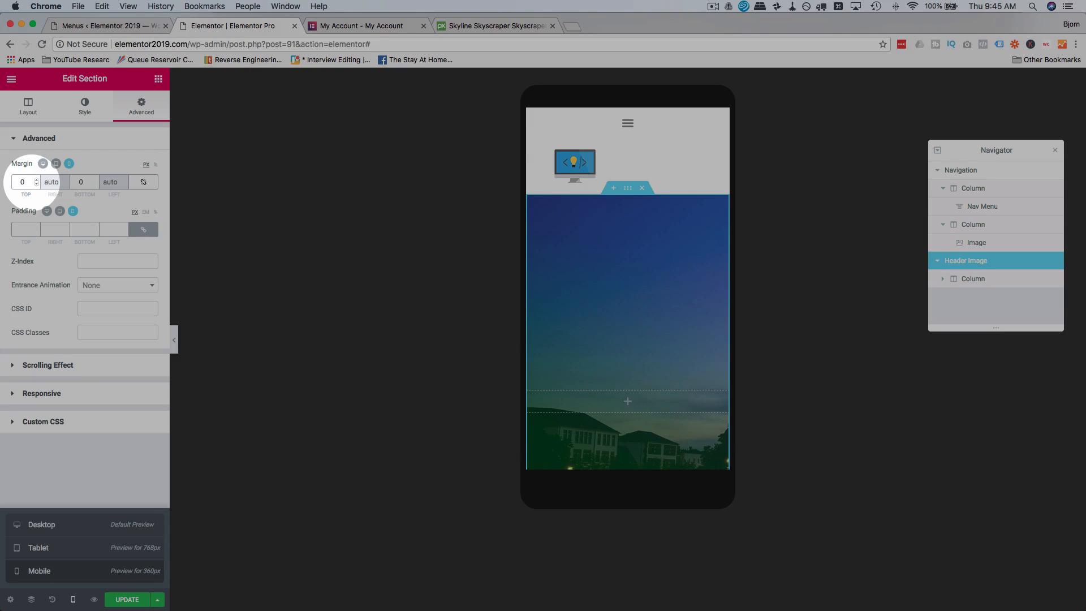
pyautogui.press('BackSpace')
pyautogui.write('-109')
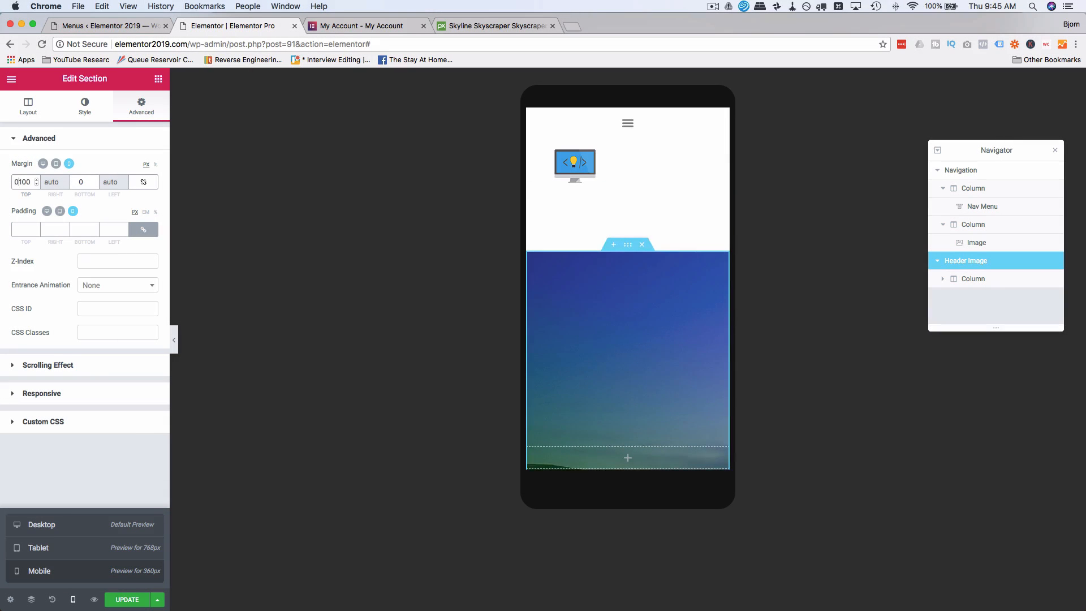
pyautogui.press('Down')
pyautogui.press('Down')
pyautogui.press('Down')
pyautogui.press('Down')
pyautogui.press('Down')
pyautogui.press('Down')
pyautogui.press('Down')
pyautogui.press('Down')
pyautogui.press('Down')
pyautogui.press('Down')
pyautogui.press('Down')
pyautogui.press('Down')
pyautogui.press('Down')
pyautogui.press('Down')
pyautogui.press('Down')
pyautogui.press('Down')
pyautogui.press('Down')
pyautogui.press('Down')
pyautogui.press('Down')
pyautogui.press('Down')
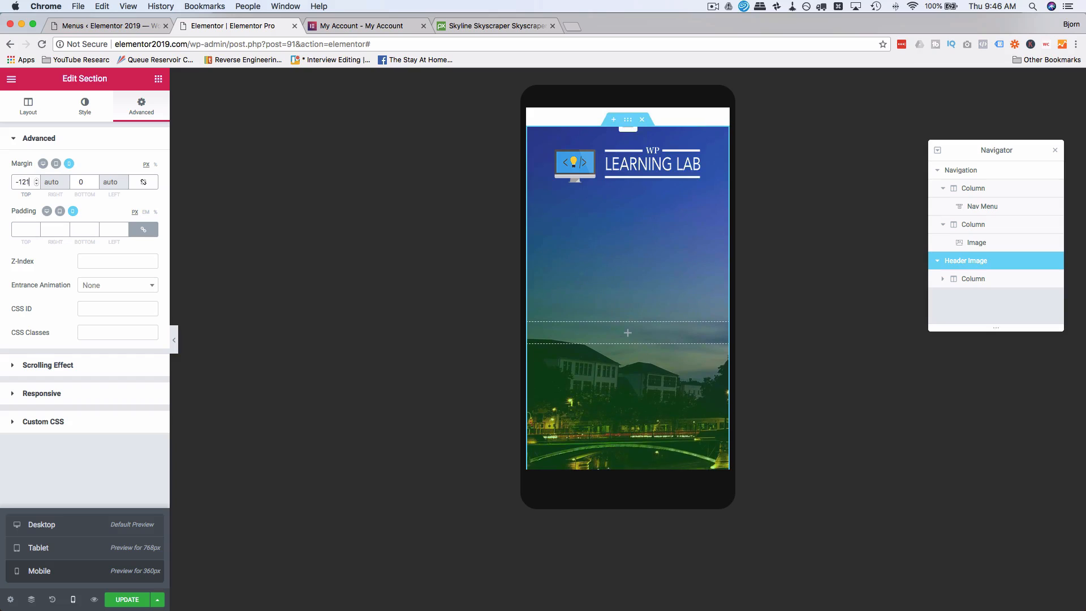
pyautogui.press('Down')
pyautogui.press('Down')
pyautogui.press('Down')
pyautogui.press('Down')
pyautogui.press('Down')
pyautogui.press('Down')
pyautogui.press('Down')
pyautogui.press('Down')
pyautogui.press('Down')
pyautogui.press('Down')
pyautogui.press('Down')
pyautogui.press('Down')
pyautogui.press('Down')
pyautogui.press('Down')
pyautogui.press('Down')
pyautogui.press('Down')
pyautogui.press('Down')
pyautogui.press('Down')
pyautogui.press('Down')
pyautogui.press('Down')
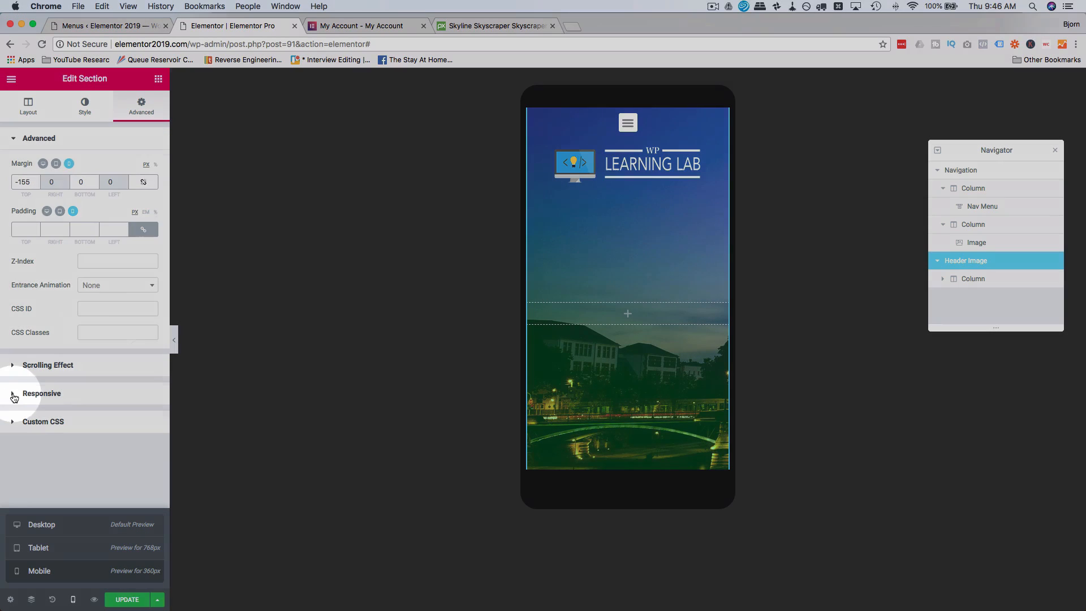
# Enable Reverse Columns (Mobile) for the Navigation section so the logo sits above the menu toggle.
pyautogui.click(35, 397)
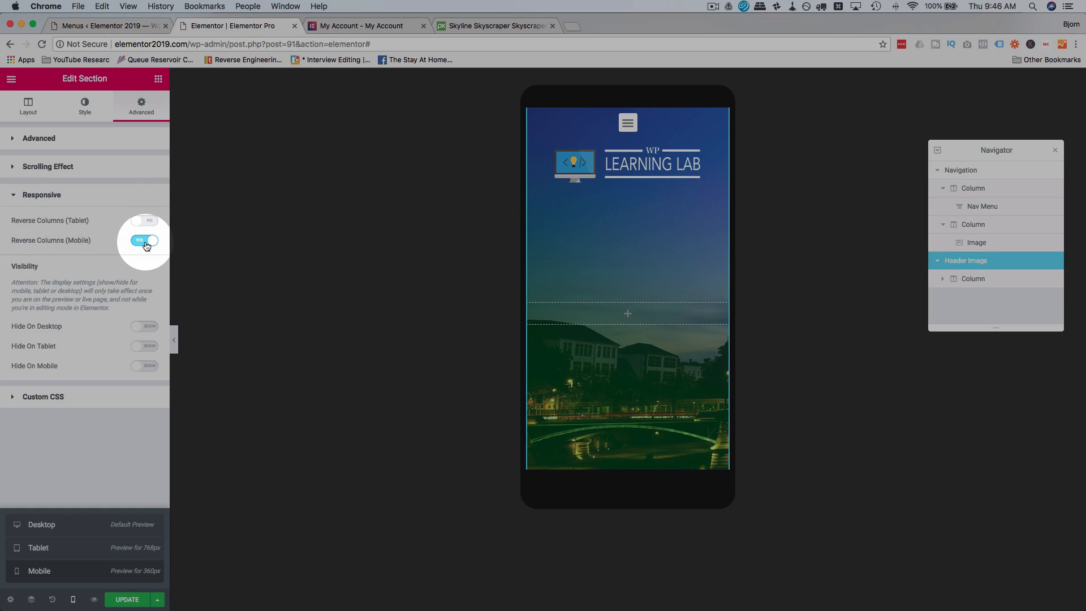
pyautogui.click(999, 173)
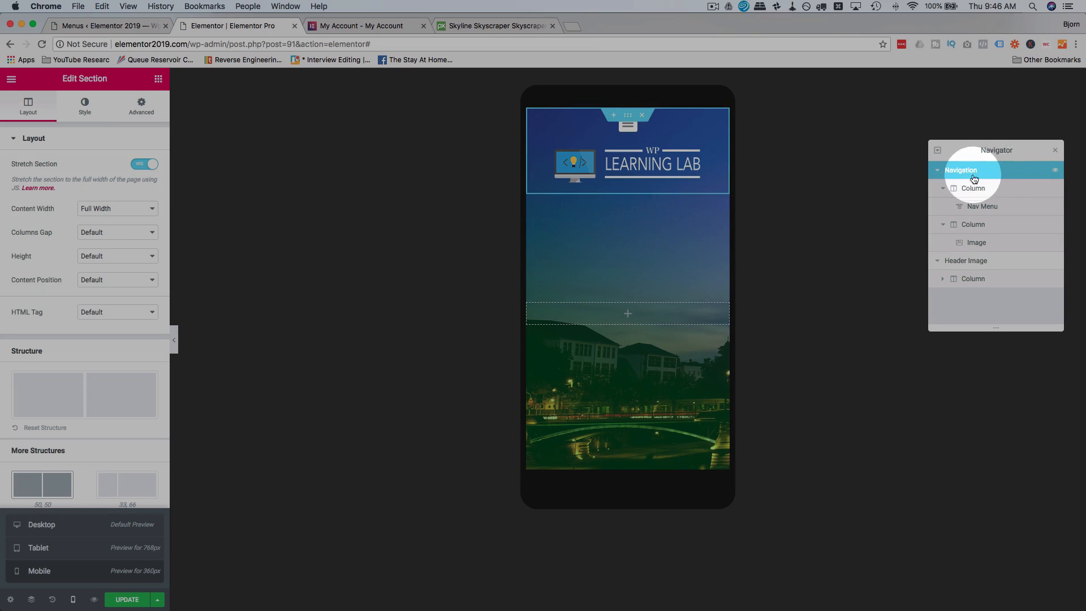
pyautogui.click(141, 105)
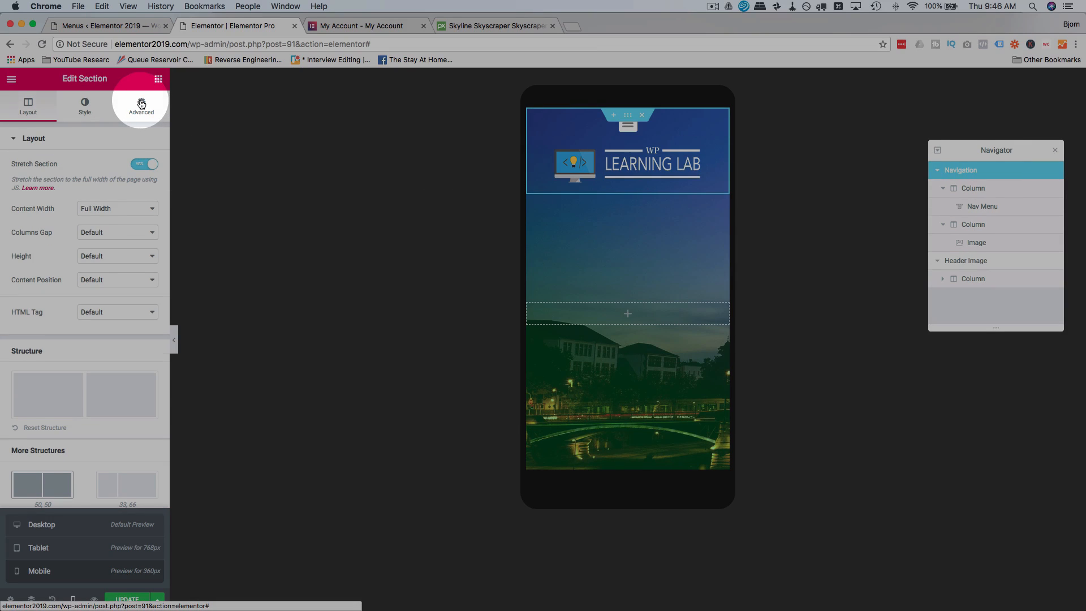
pyautogui.click(51, 395)
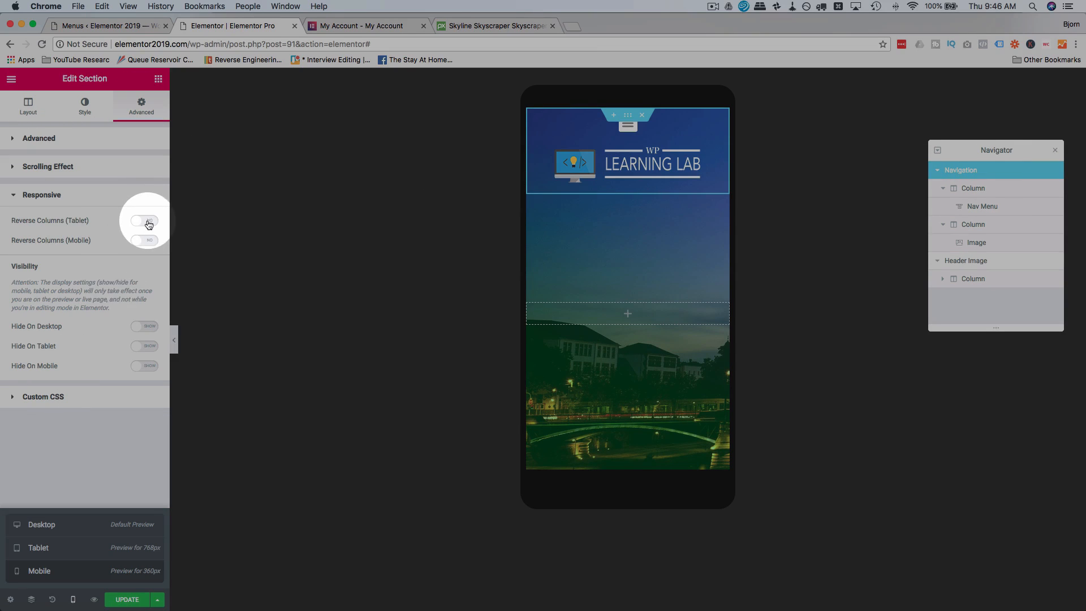
pyautogui.click(144, 241)
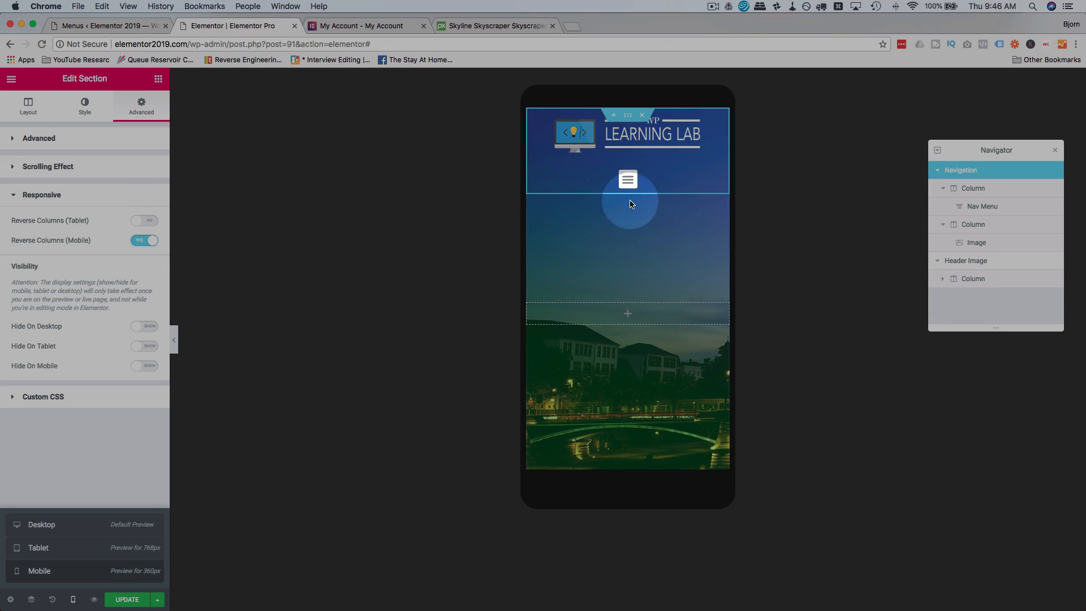
# Reduce the logo image's mobile width to 39%.
pyautogui.click(587, 153)
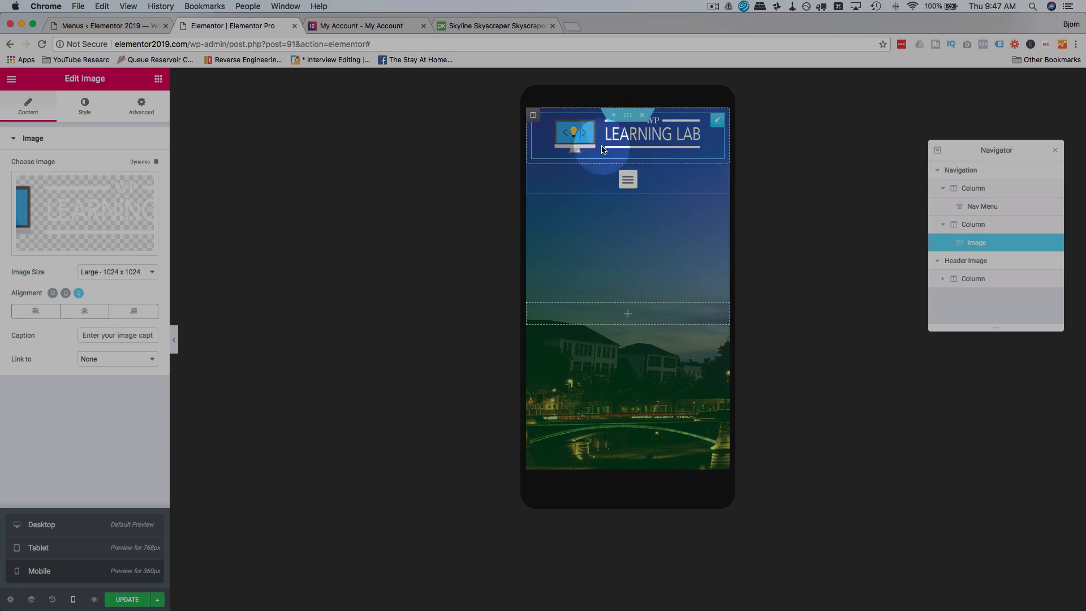
pyautogui.click(86, 115)
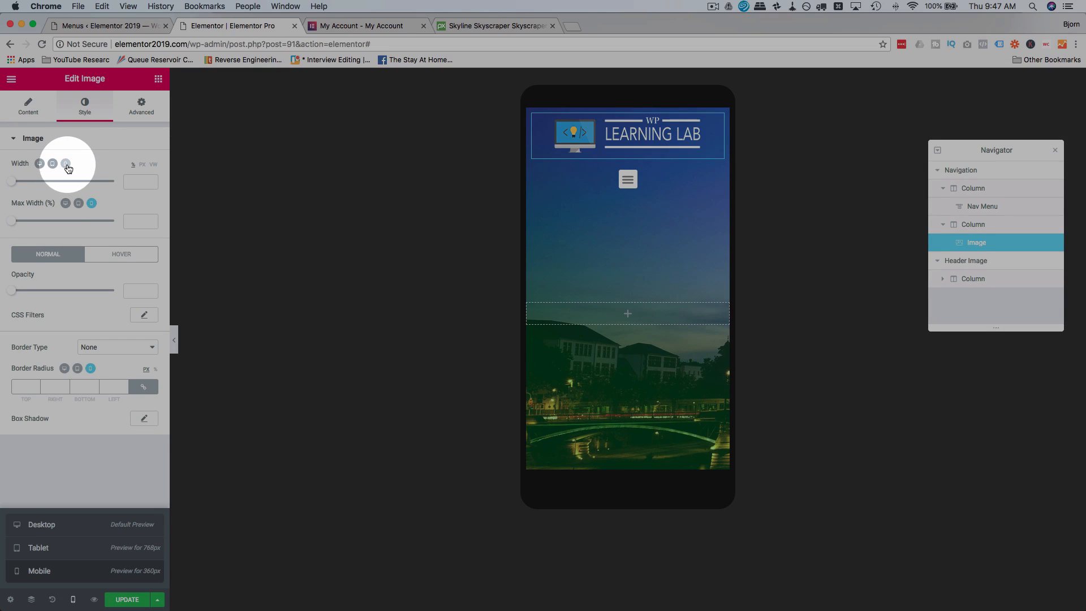
pyautogui.moveTo(10, 183); pyautogui.dragTo(49, 185)
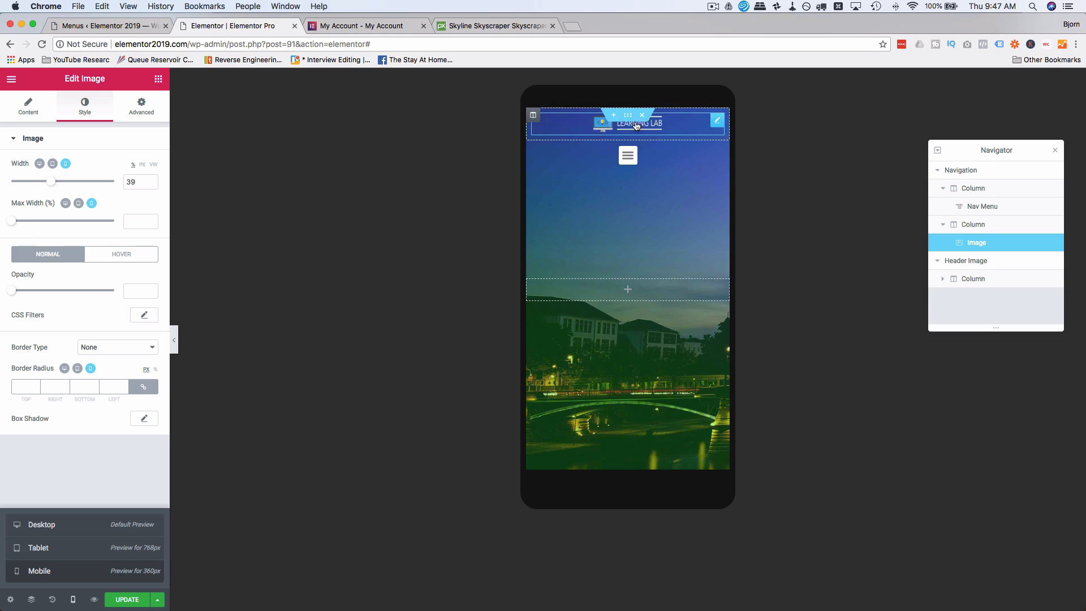
# Test opening and closing the nav menu beneath the logo in the mobile preview.
pyautogui.click(640, 165)
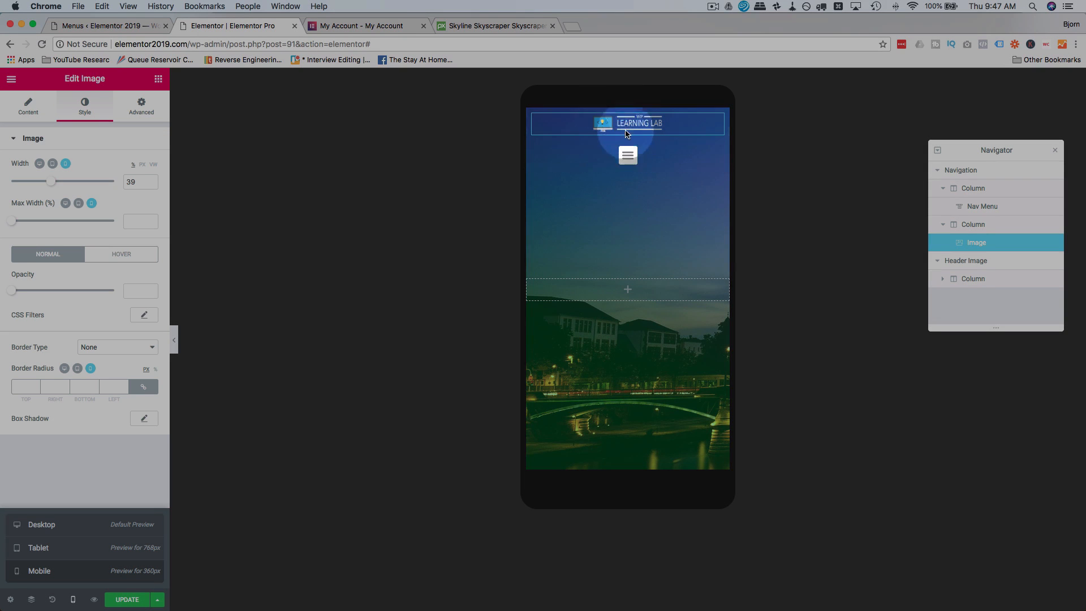
pyautogui.click(637, 164)
pyautogui.click(635, 161)
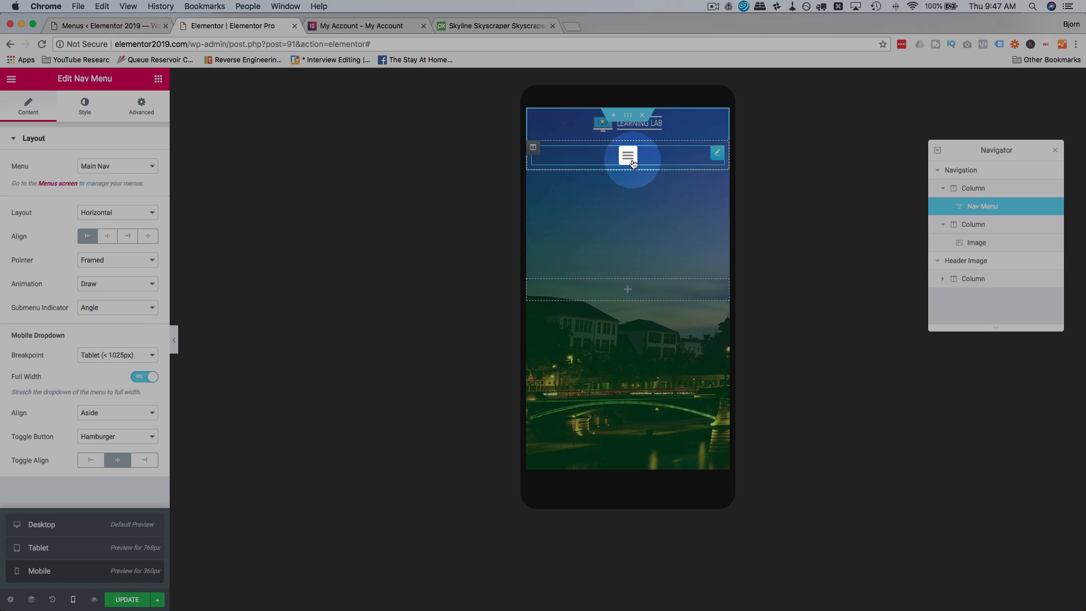
pyautogui.click(631, 159)
pyautogui.click(634, 132)
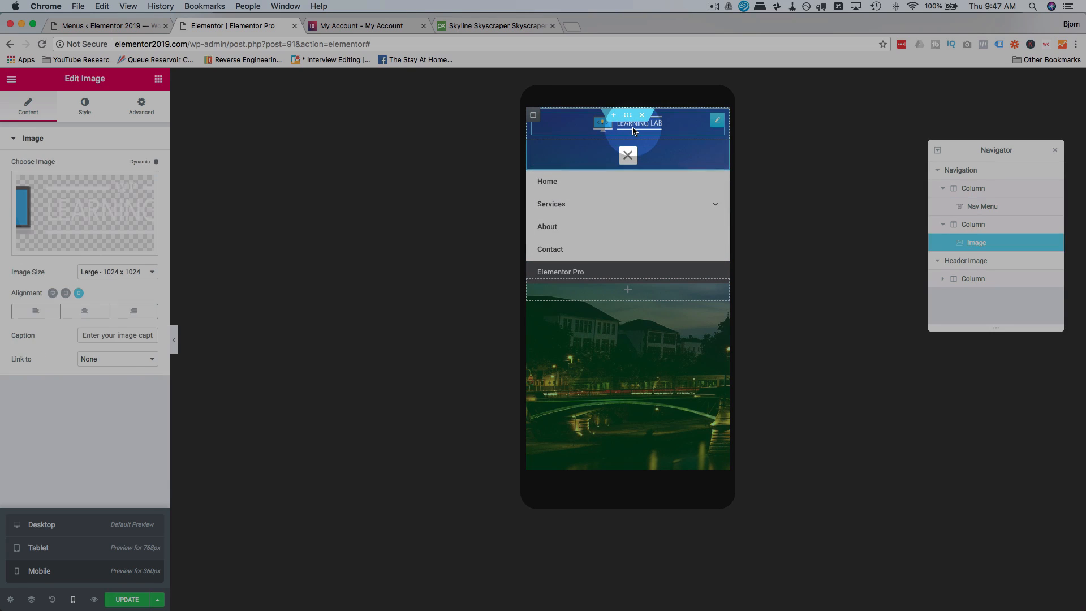
pyautogui.click(627, 156)
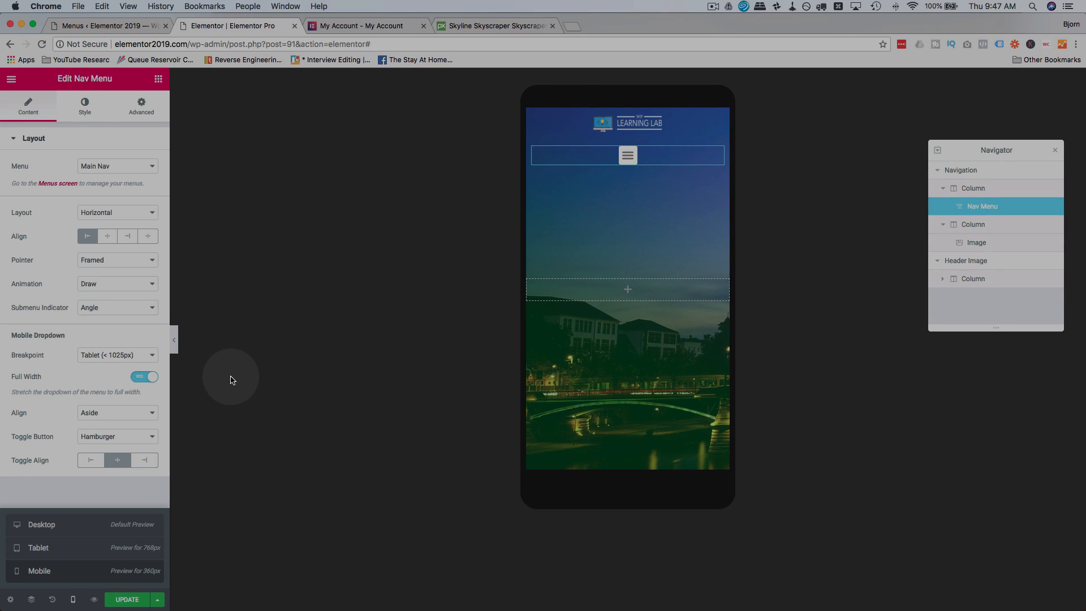
# In the desktop preview, add a centered heading to the Header Image section reading "All Elementor Pro Elements".
pyautogui.click(76, 526)
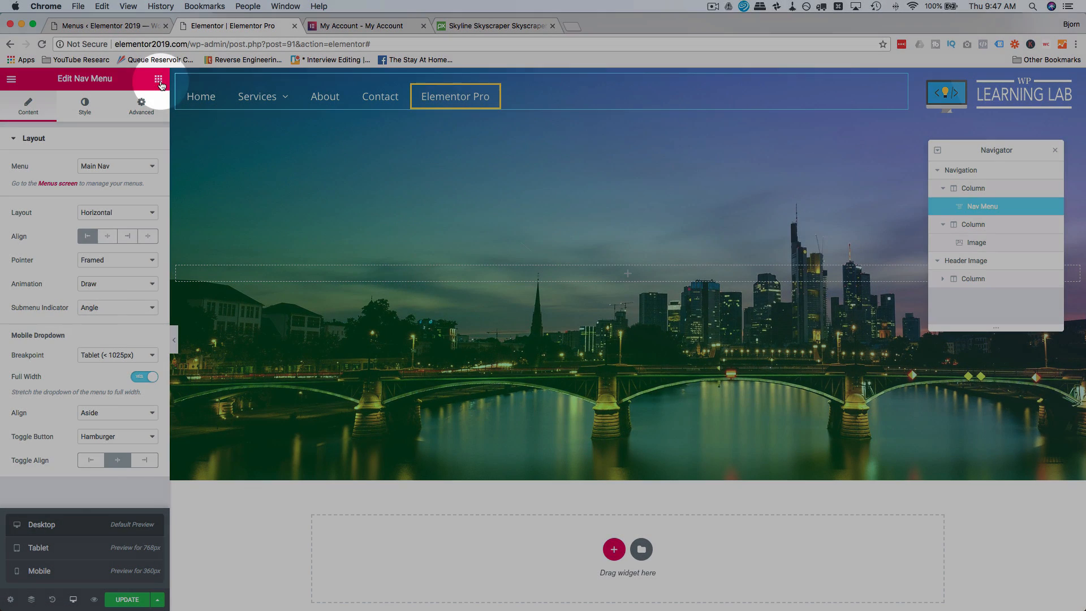
pyautogui.click(158, 79)
pyautogui.moveTo(121, 187); pyautogui.dragTo(625, 271)
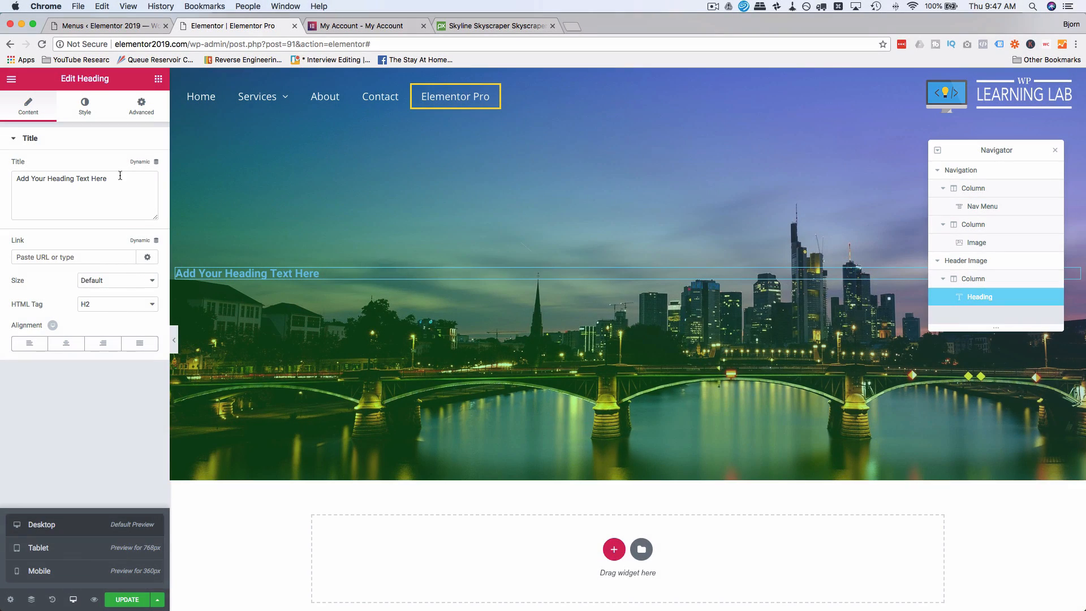
pyautogui.tripleClick(120, 175)
pyautogui.write('All Ele')
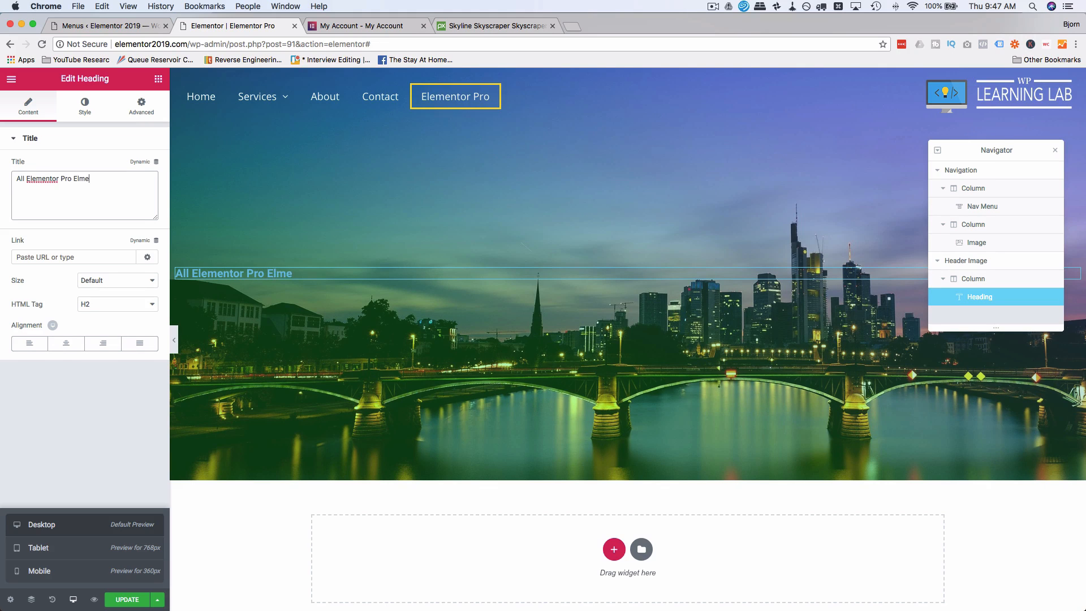
pyautogui.write('mentor Pro Elements')
pyautogui.click(65, 343)
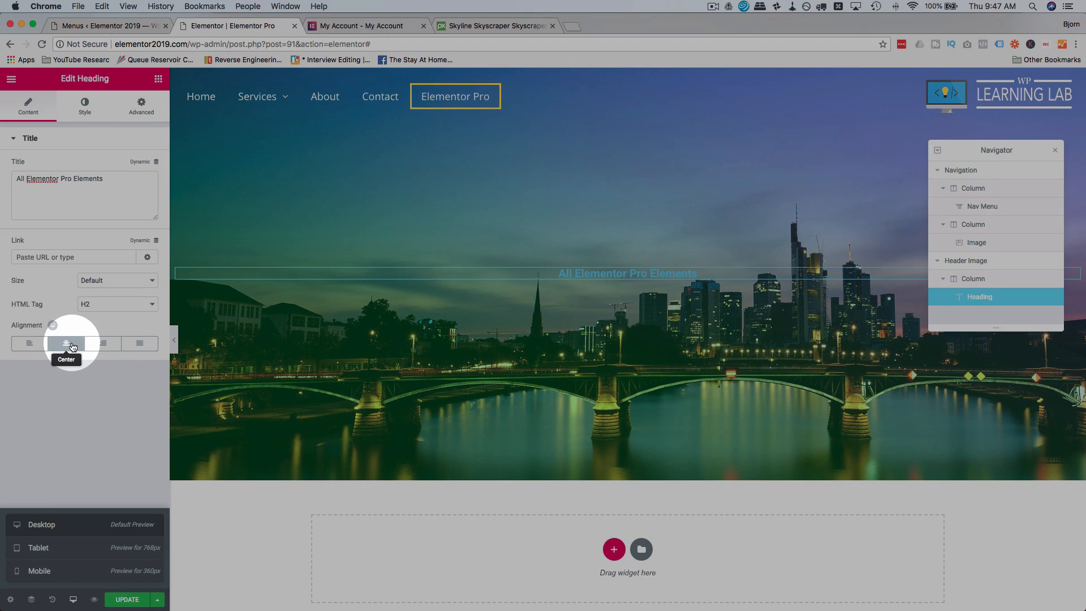
# Make the heading's text white and enlarge its font size so it spans about half the header's width.
pyautogui.click(86, 105)
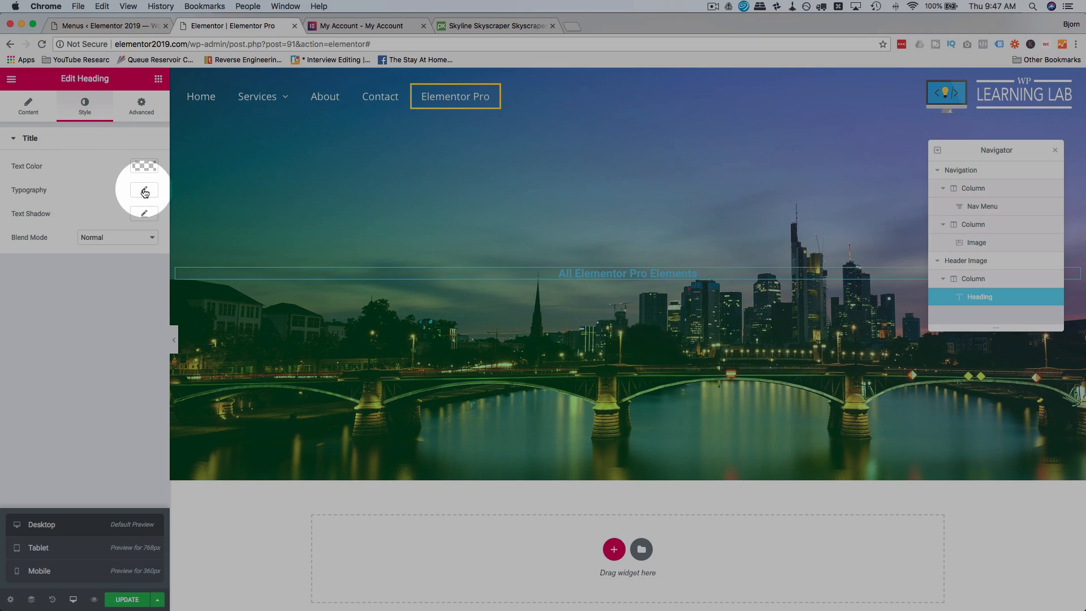
pyautogui.click(146, 167)
pyautogui.moveTo(85, 230); pyautogui.dragTo(13, 187)
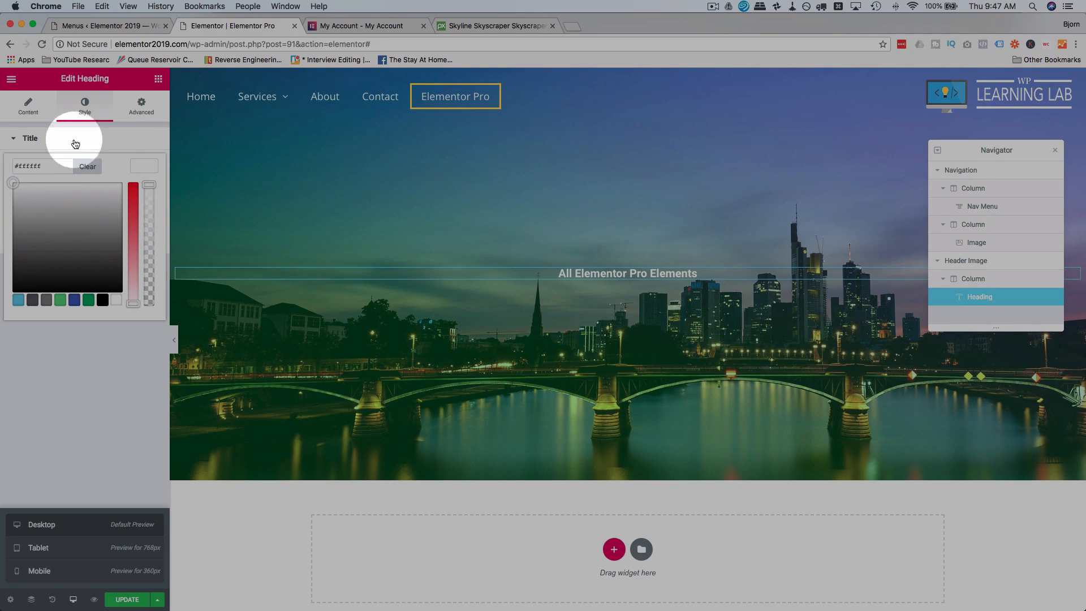
pyautogui.click(117, 141)
pyautogui.click(100, 138)
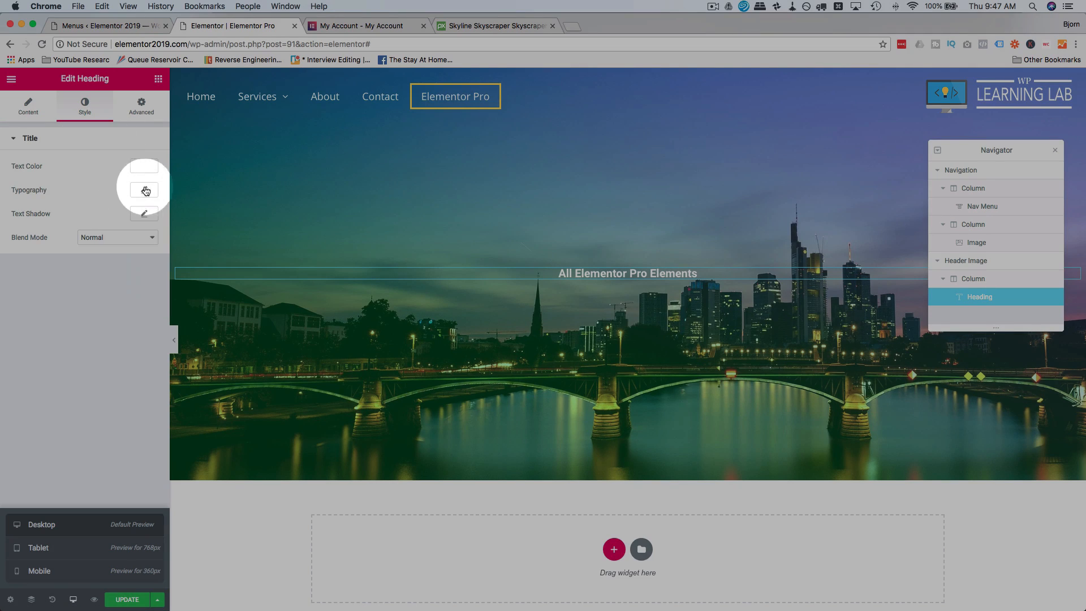
pyautogui.click(144, 190)
pyautogui.moveTo(22, 262); pyautogui.dragTo(32, 262)
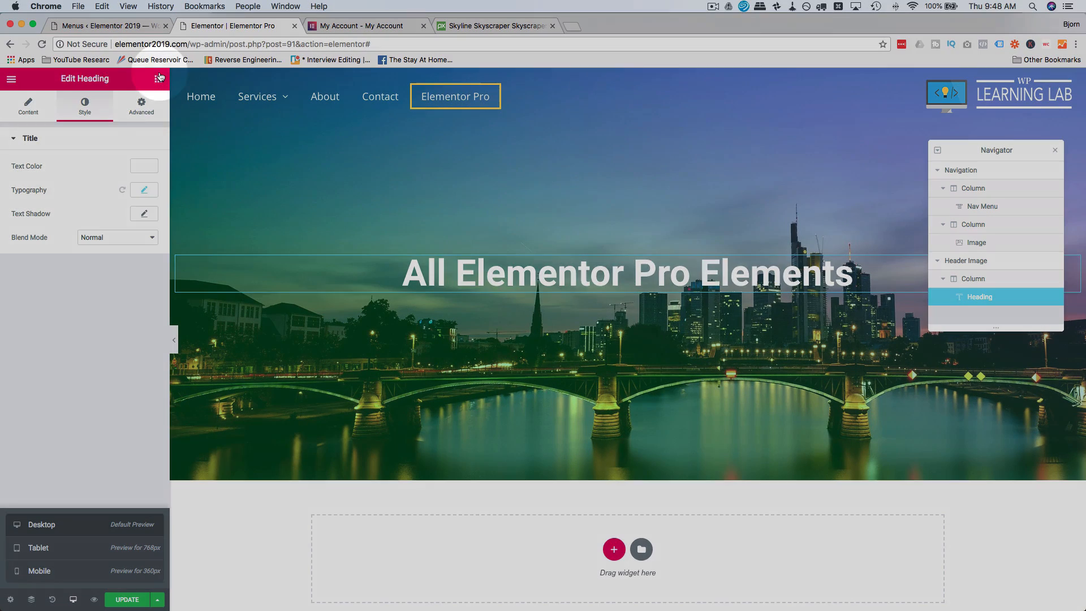
# Add a centered button below the heading with the text "Get Elementor Pro".
pyautogui.click(159, 78)
pyautogui.moveTo(123, 287); pyautogui.dragTo(623, 290)
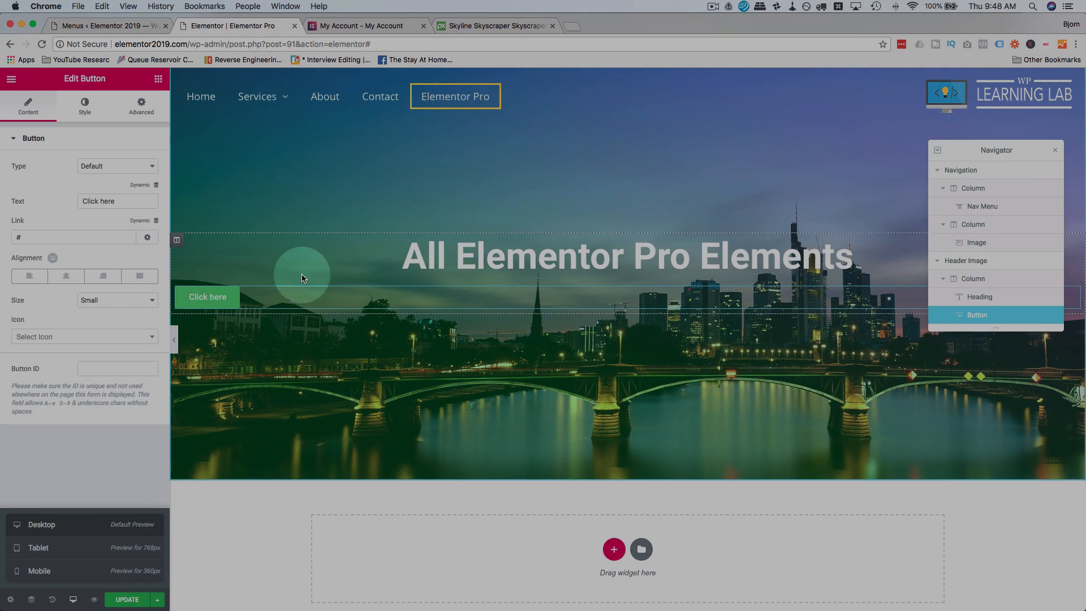
pyautogui.moveTo(118, 202); pyautogui.dragTo(71, 203)
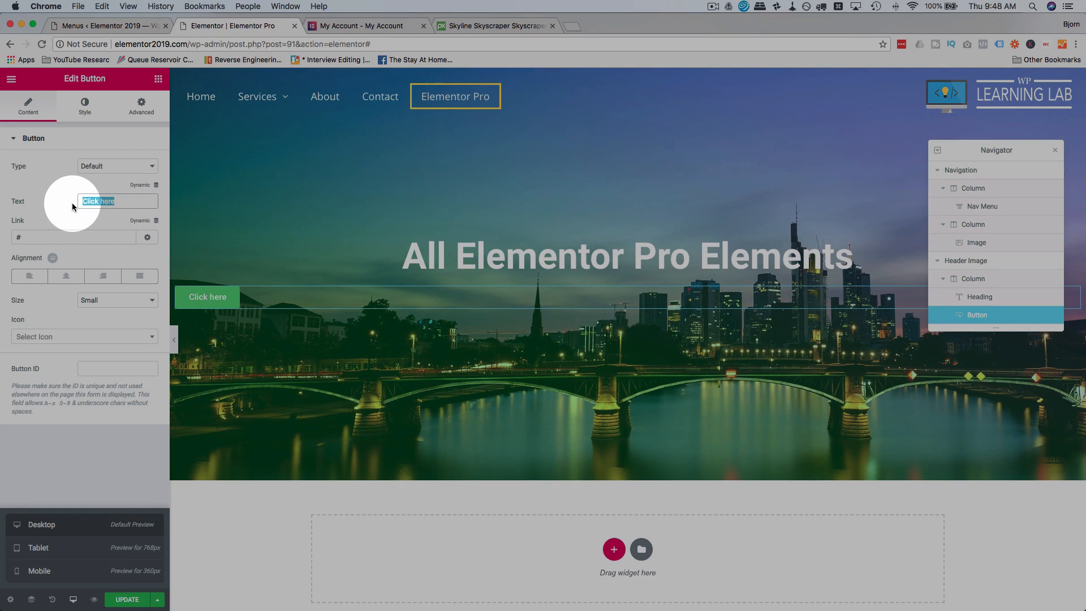
pyautogui.write('Bu')
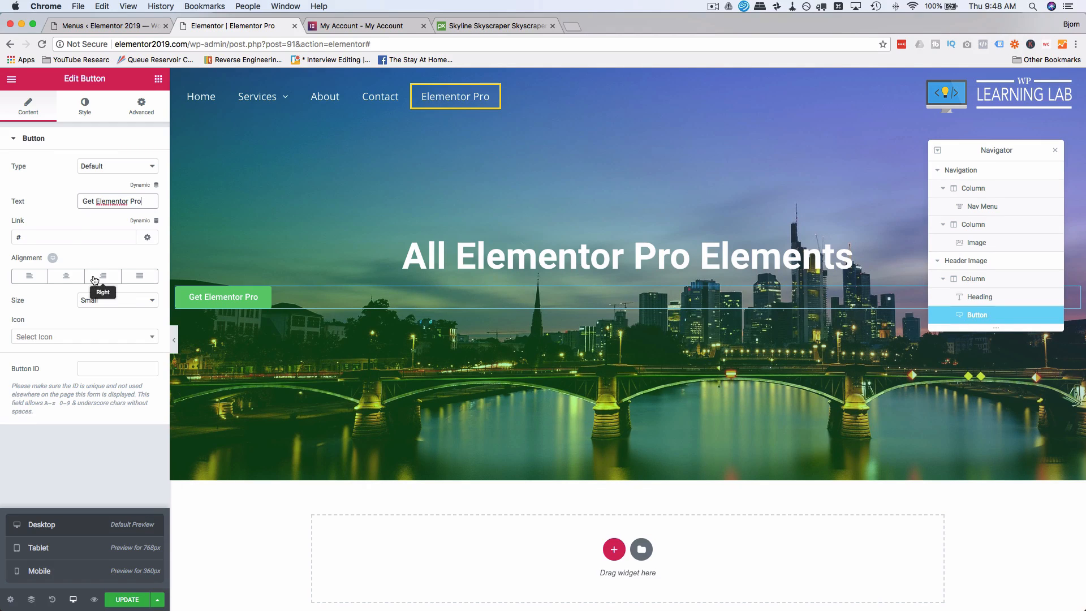
pyautogui.click(75, 277)
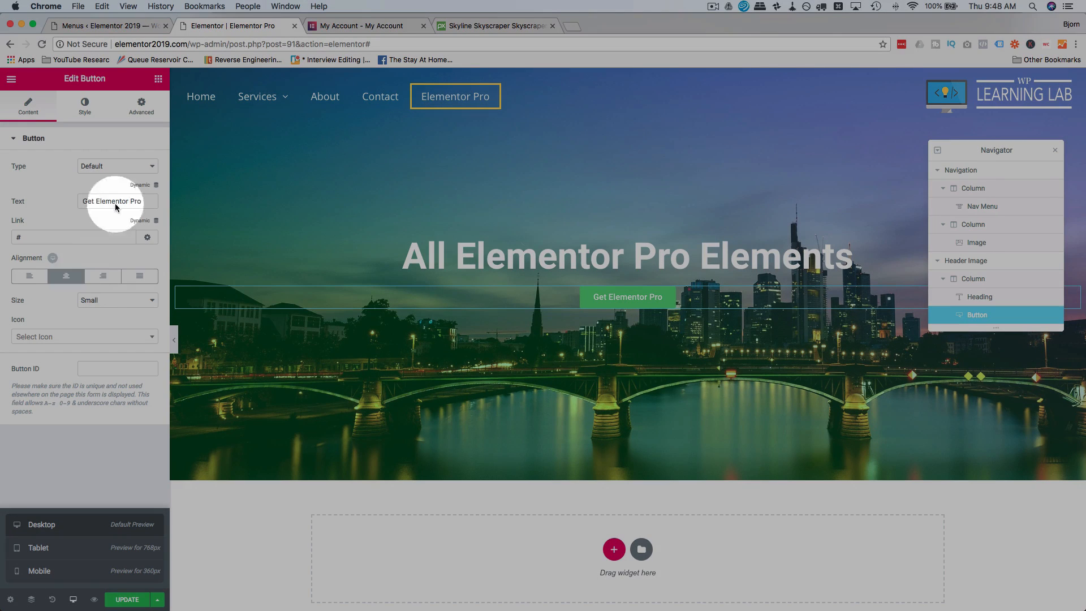
pyautogui.click(132, 167)
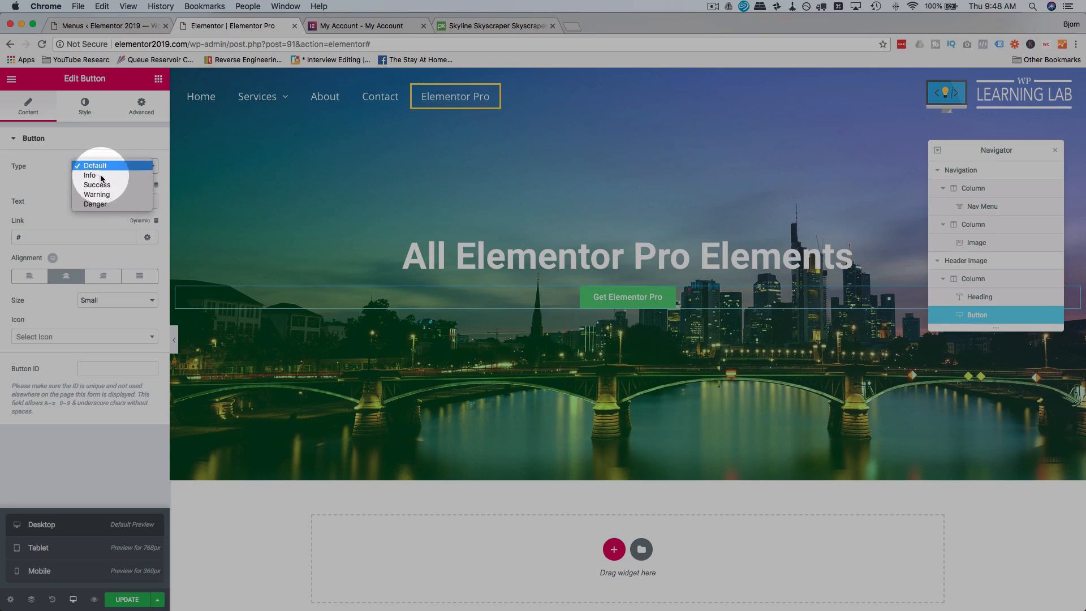
pyautogui.click(114, 144)
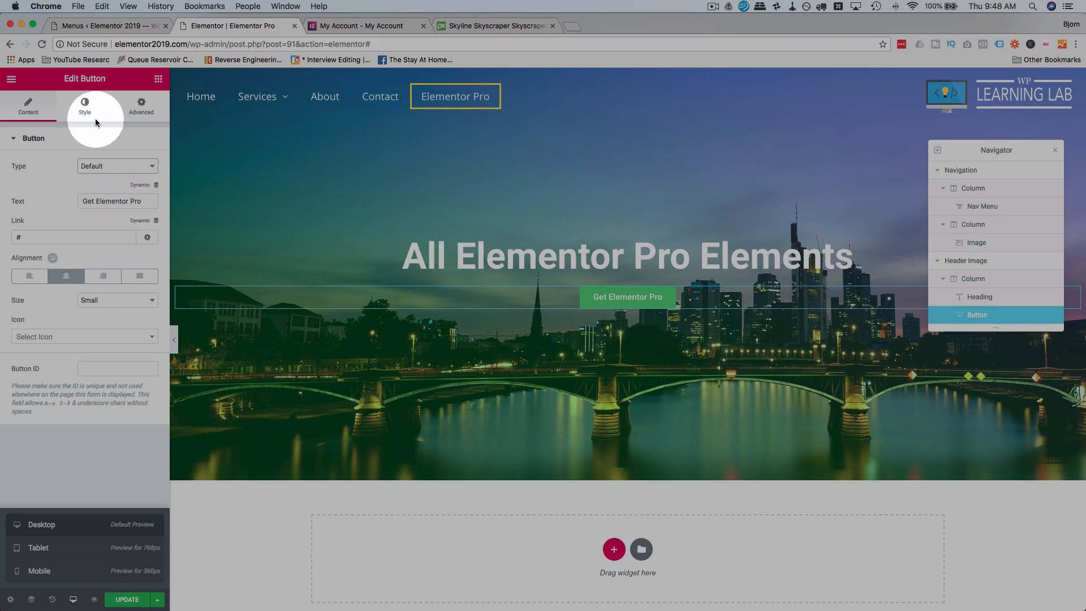
pyautogui.click(91, 113)
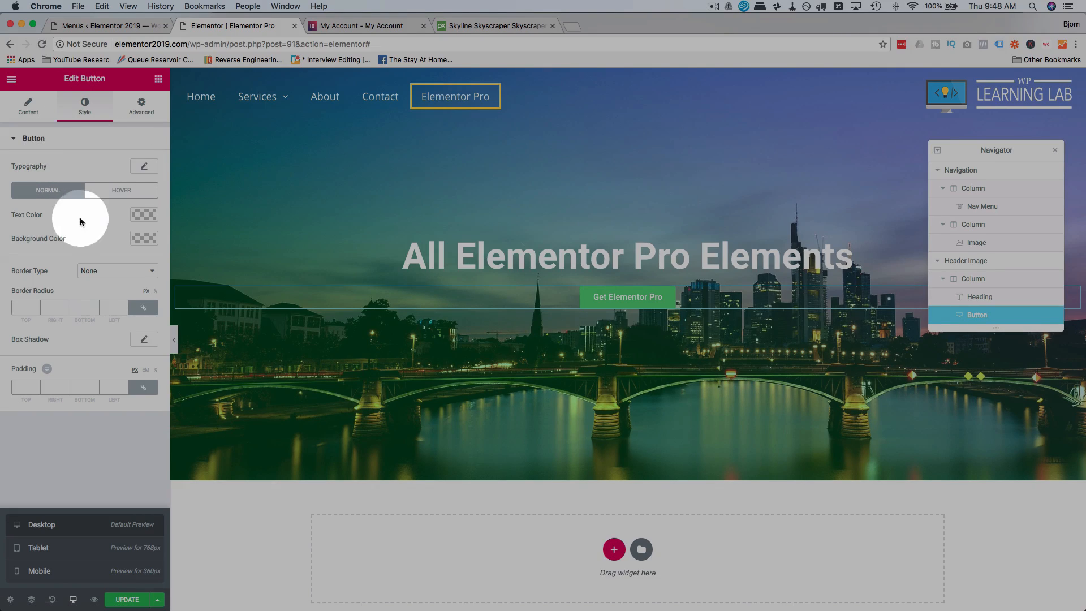
pyautogui.click(144, 238)
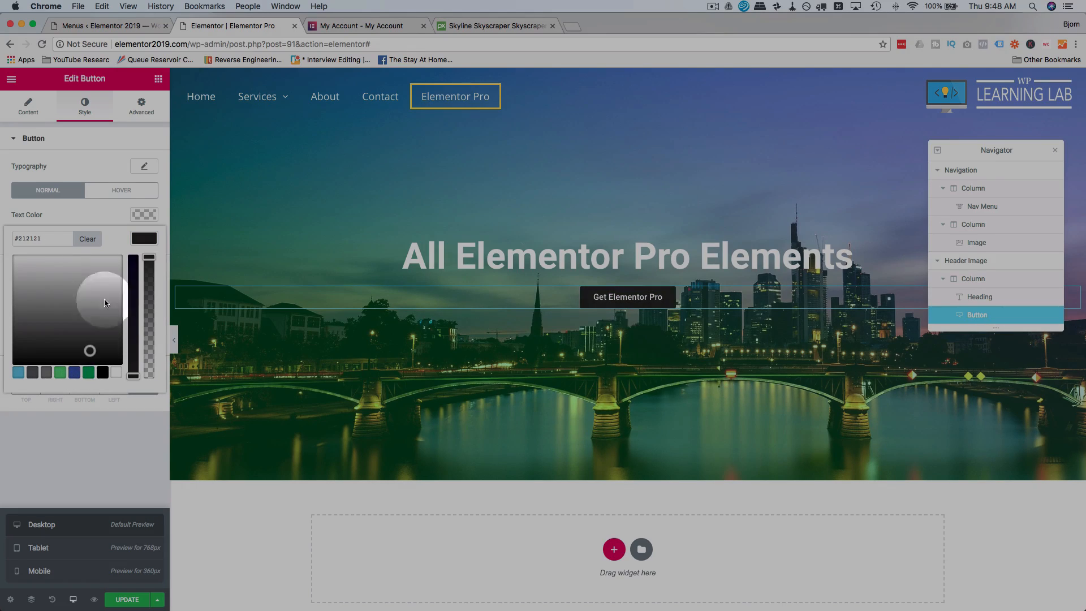
# Copy the hex code of the yellow pointer color set for the nav menu's active item.
pyautogui.click(468, 104)
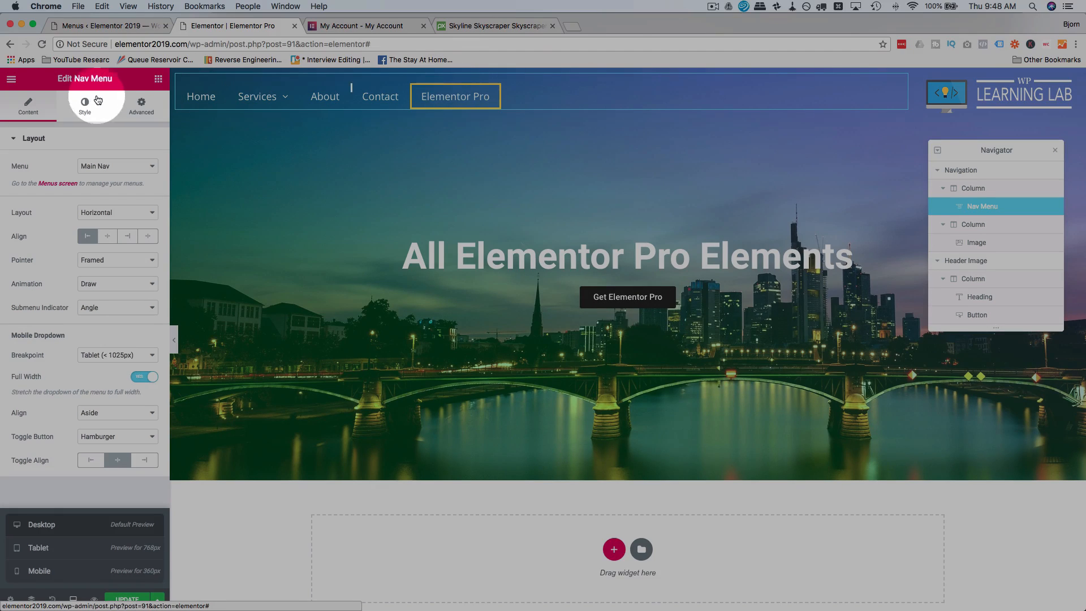
pyautogui.click(83, 107)
pyautogui.click(136, 191)
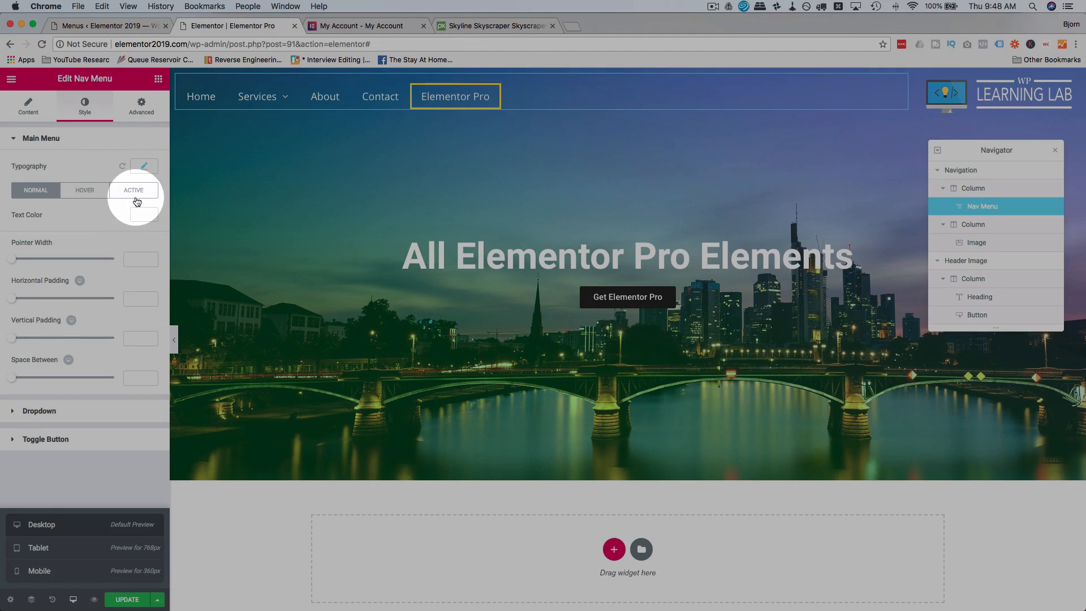
pyautogui.click(140, 237)
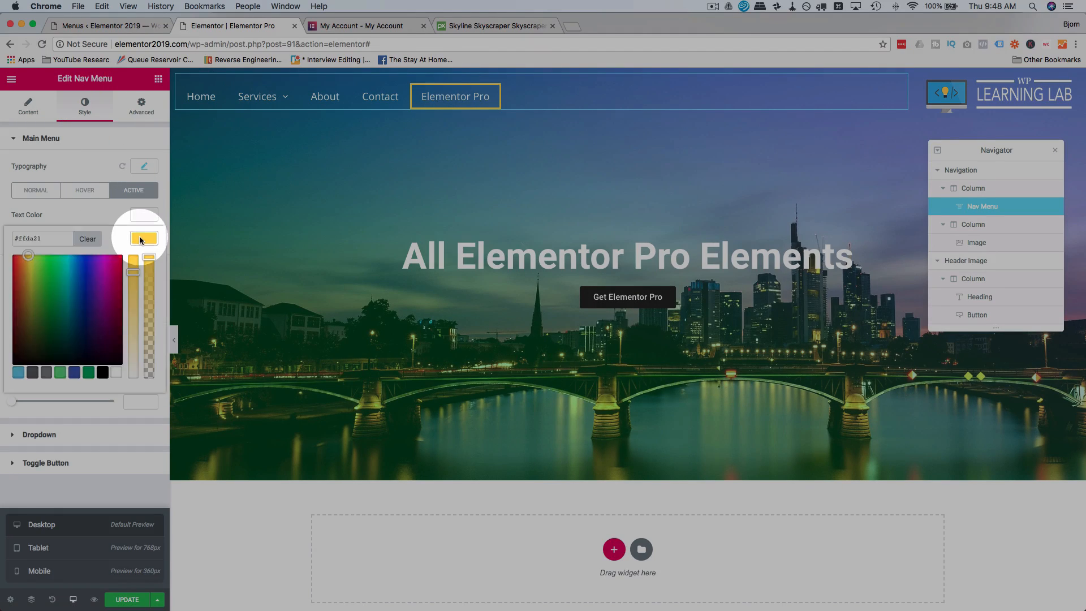
pyautogui.rightClick(29, 238)
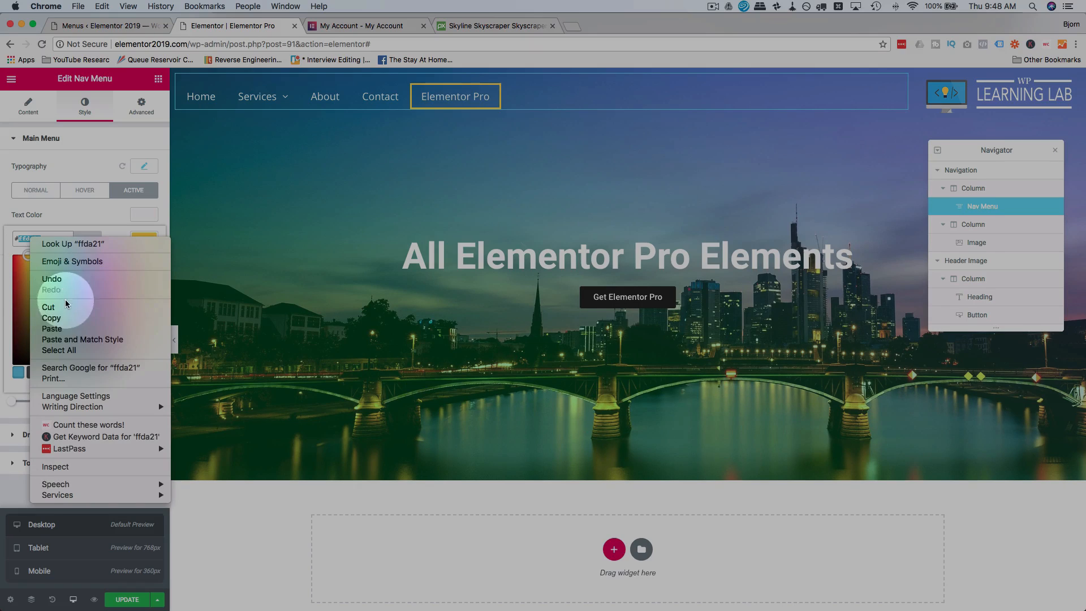
pyautogui.click(64, 323)
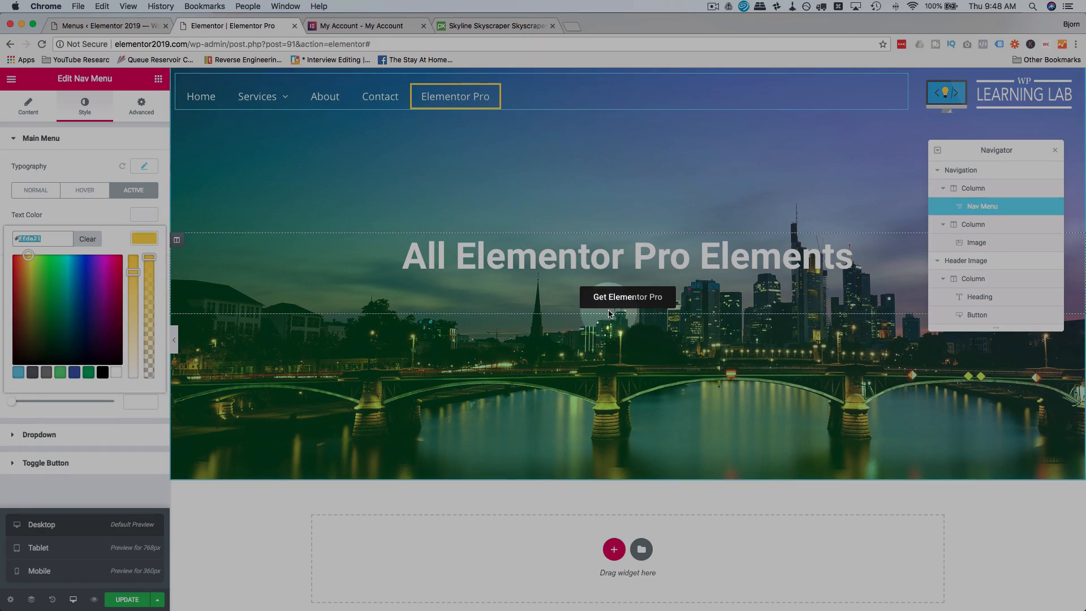
# Set the Get Elementor Pro button's background color to the copied yellow, #ffda21.
pyautogui.click(616, 297)
pyautogui.click(84, 106)
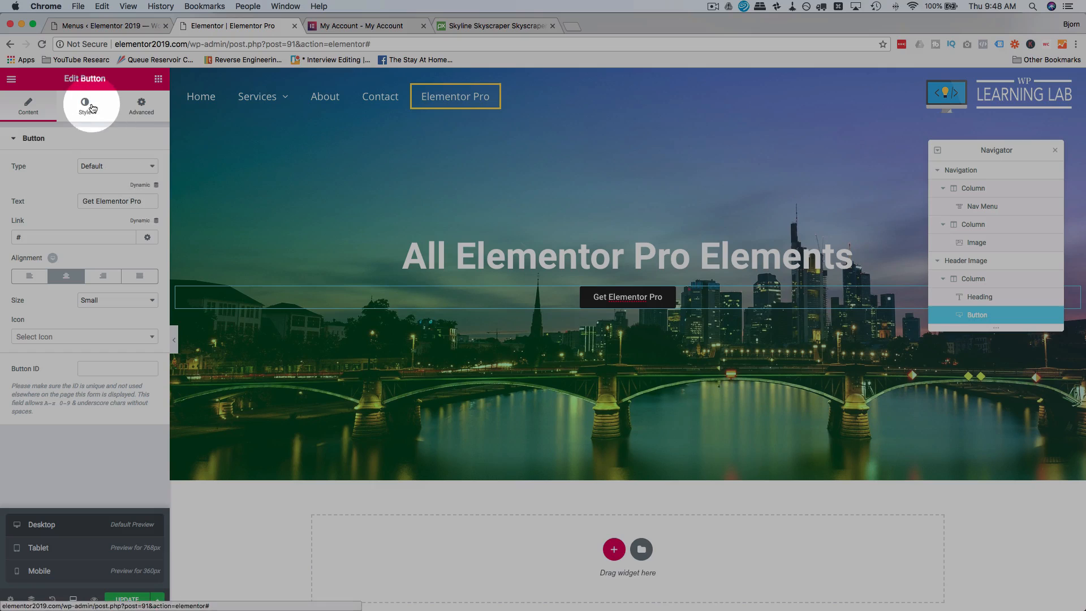
pyautogui.click(144, 238)
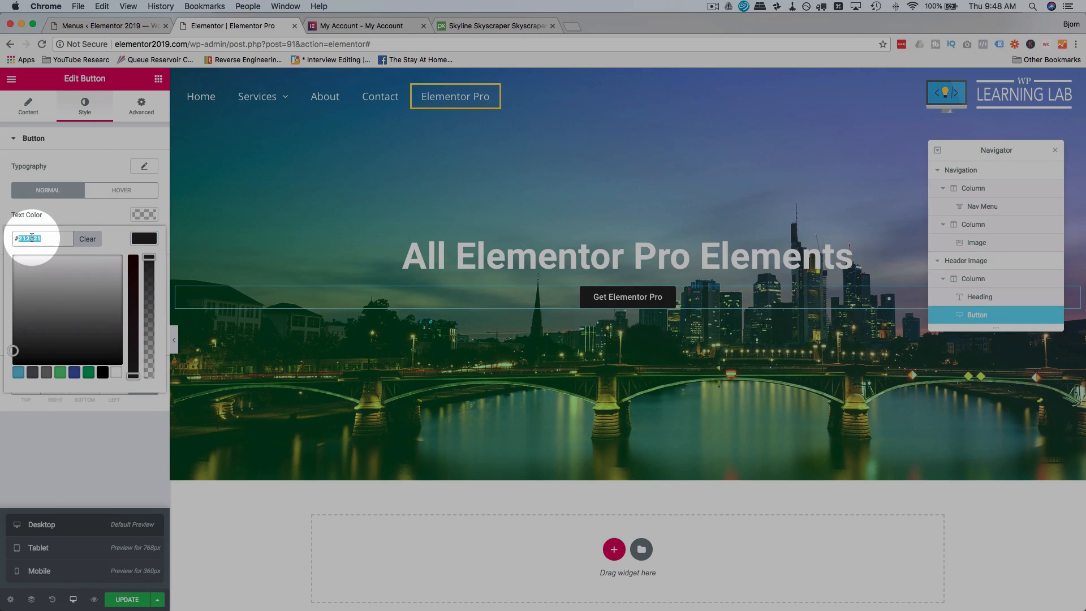
pyautogui.press('super+v')
pyautogui.click(98, 215)
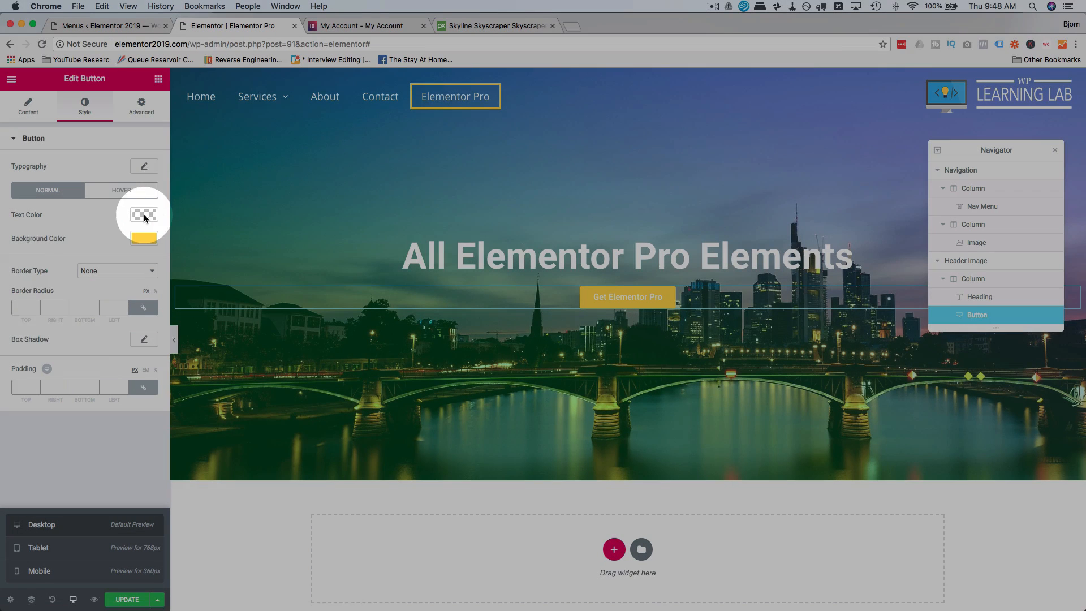
# Set the button's normal text color to dark gray #444444.
pyautogui.click(143, 214)
pyautogui.click(48, 306)
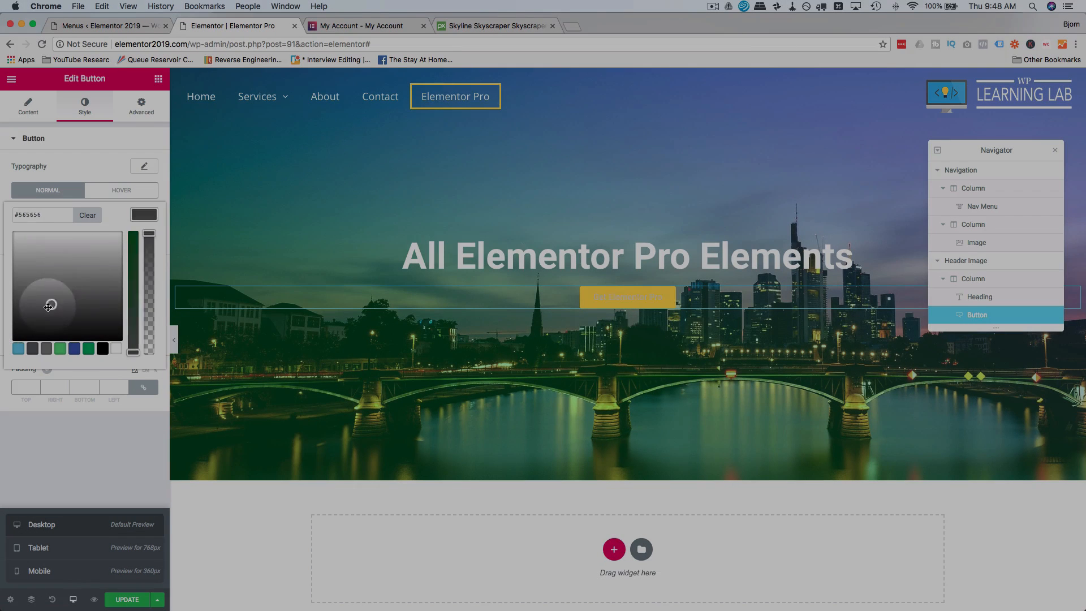
pyautogui.moveTo(48, 306); pyautogui.dragTo(2, 307)
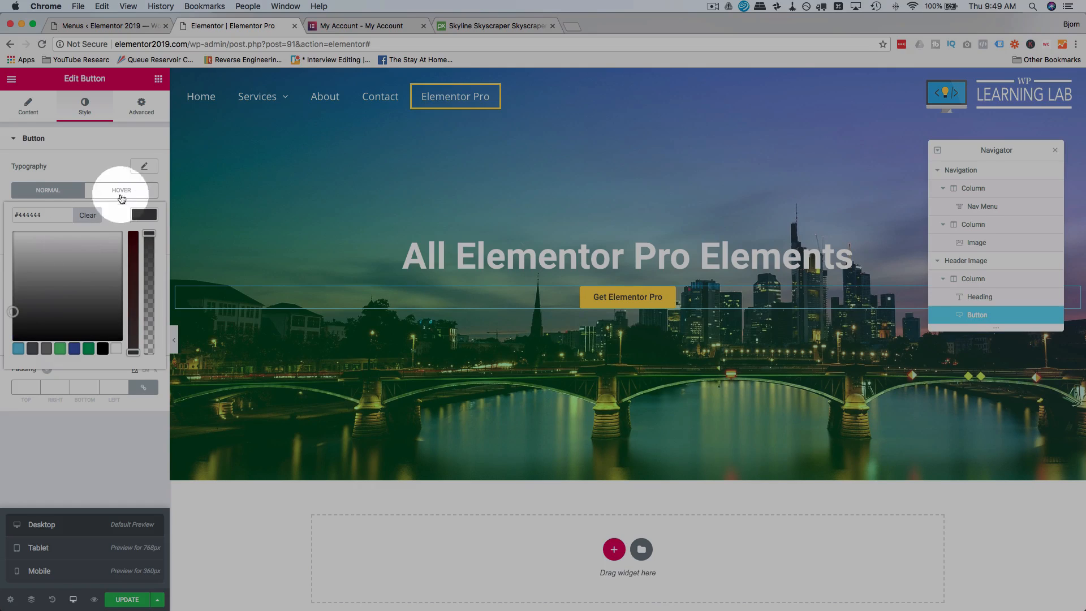
pyautogui.click(102, 170)
# Enlarge the button's desktop font size so the button spans about a third of the heading's width.
pyautogui.click(146, 168)
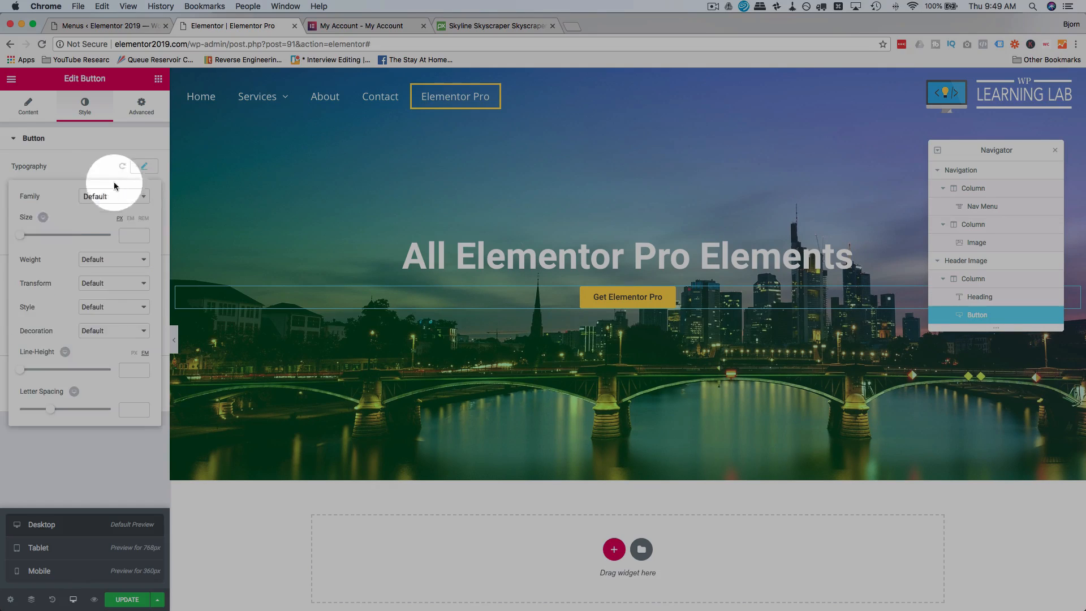
pyautogui.moveTo(27, 240); pyautogui.dragTo(33, 243)
pyautogui.click(94, 463)
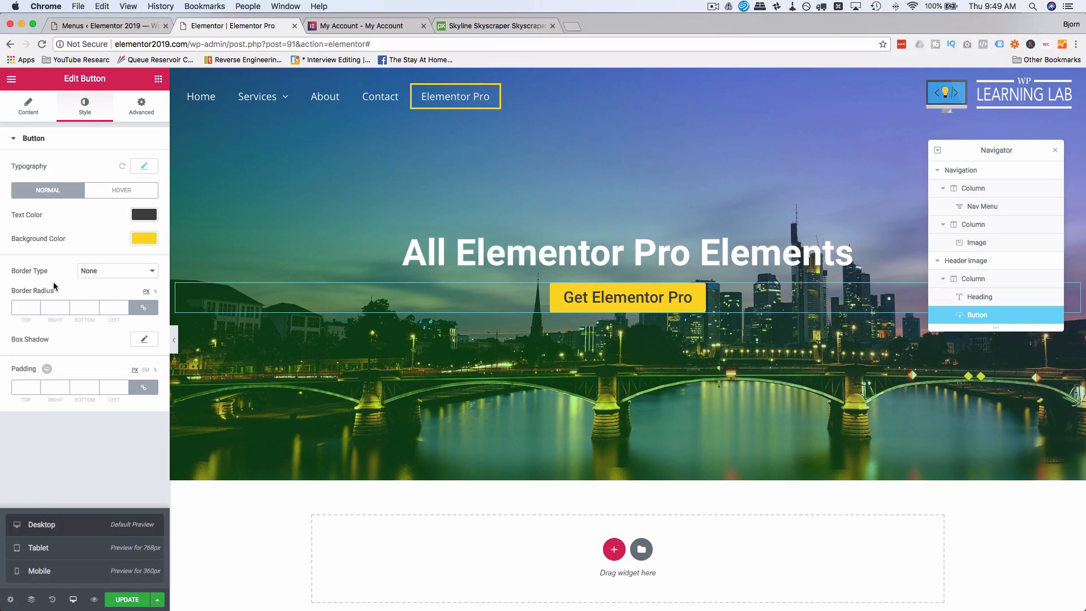
# Add an arrow-right icon after the button's text with an icon spacing of 17.
pyautogui.click(28, 106)
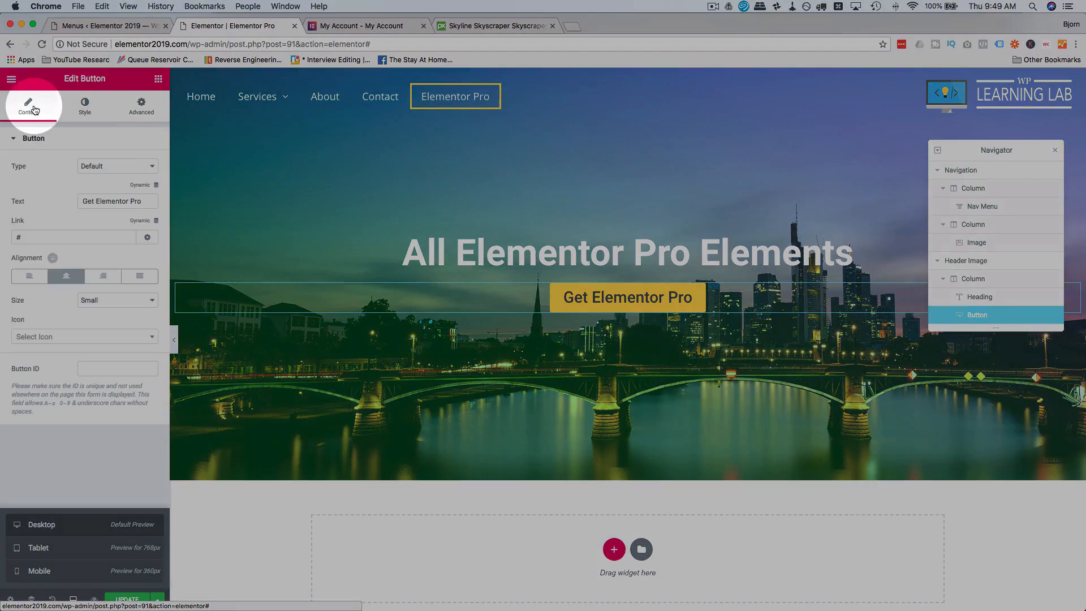
pyautogui.click(50, 338)
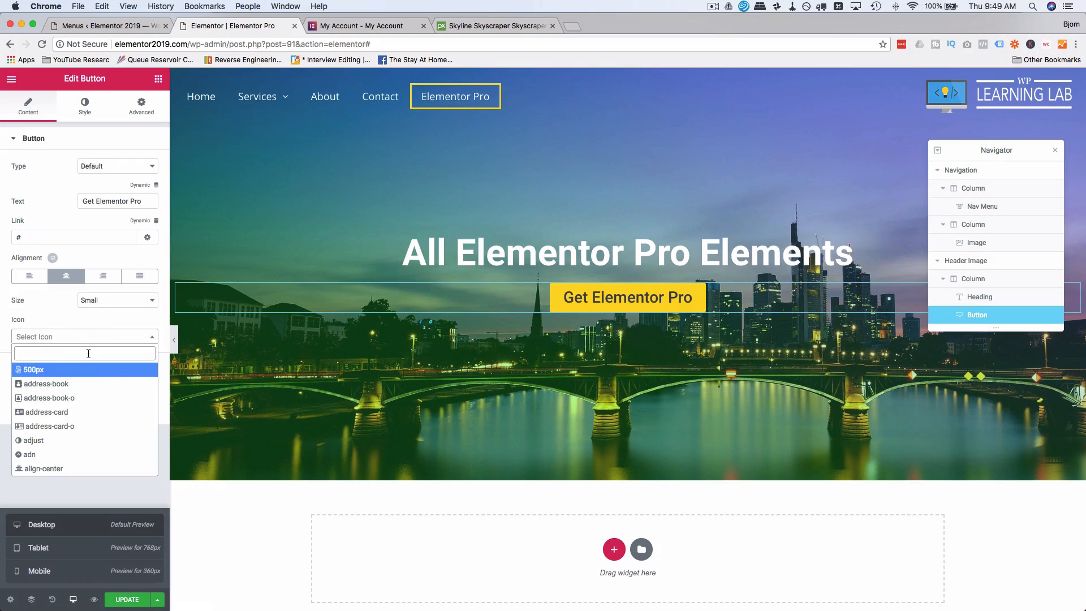
pyautogui.write('arrow')
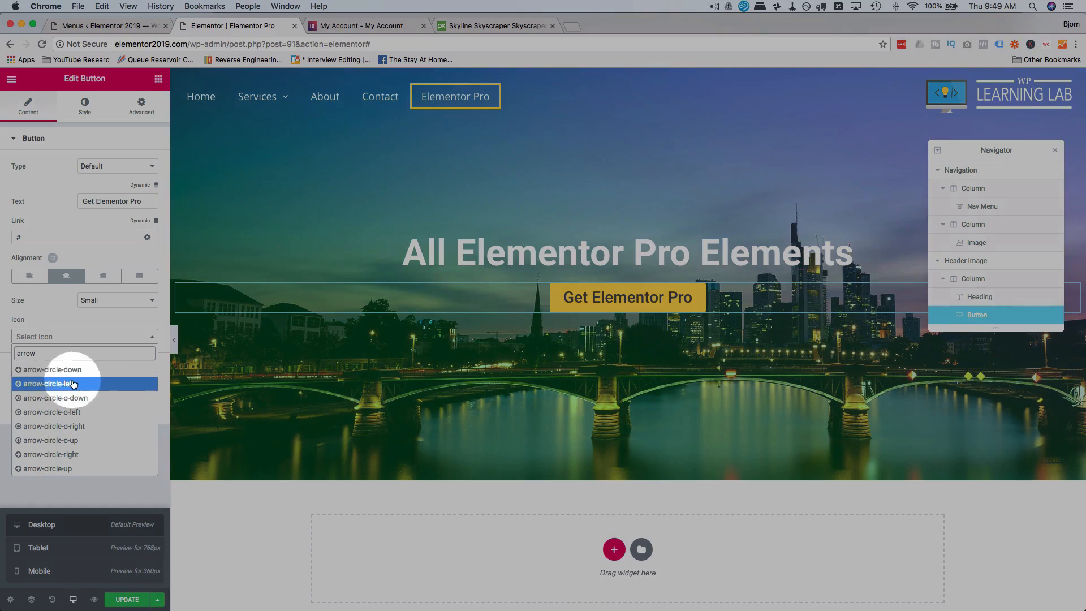
pyautogui.scroll(-3, 62, 419)
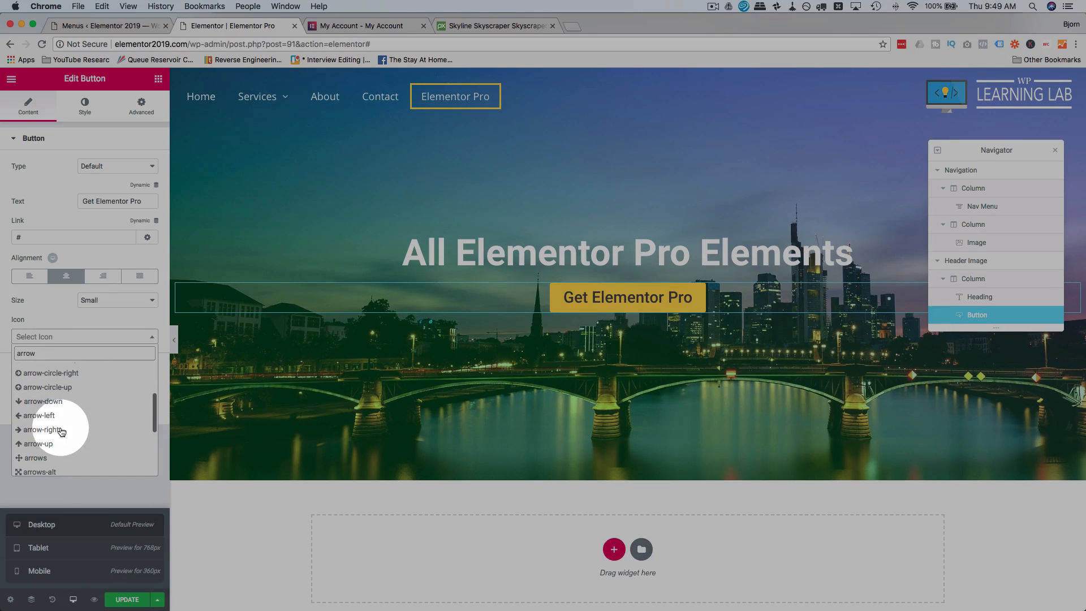
pyautogui.click(62, 433)
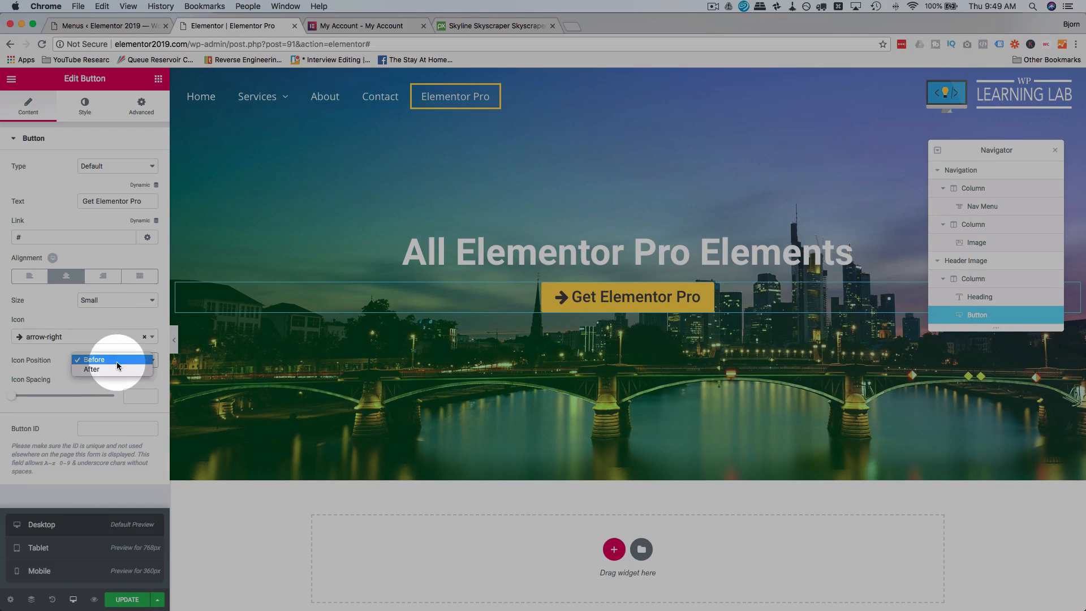
pyautogui.click(93, 369)
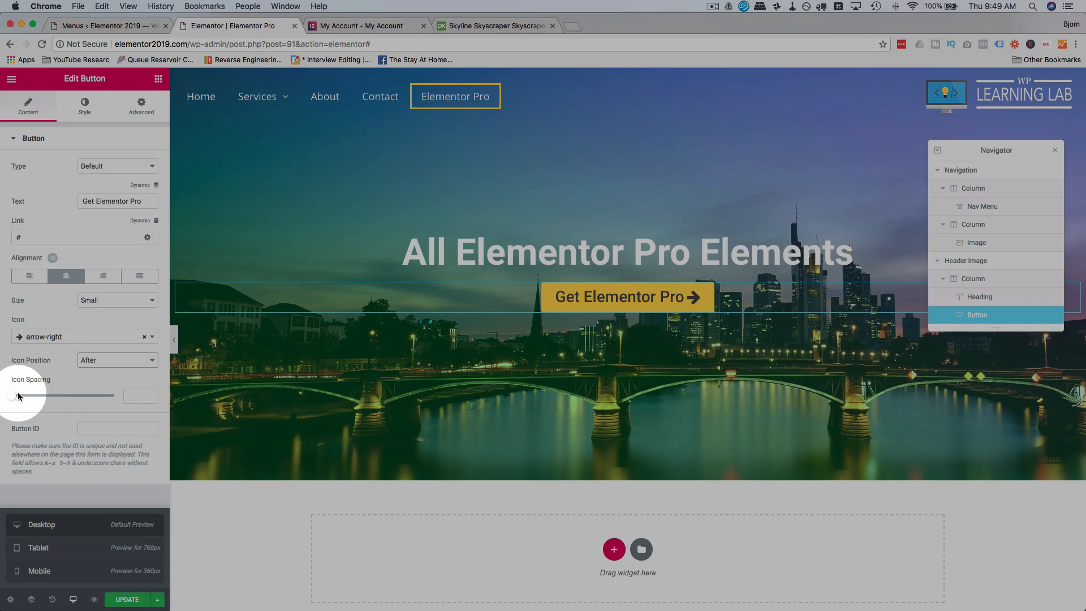
pyautogui.moveTo(26, 397); pyautogui.dragTo(40, 400)
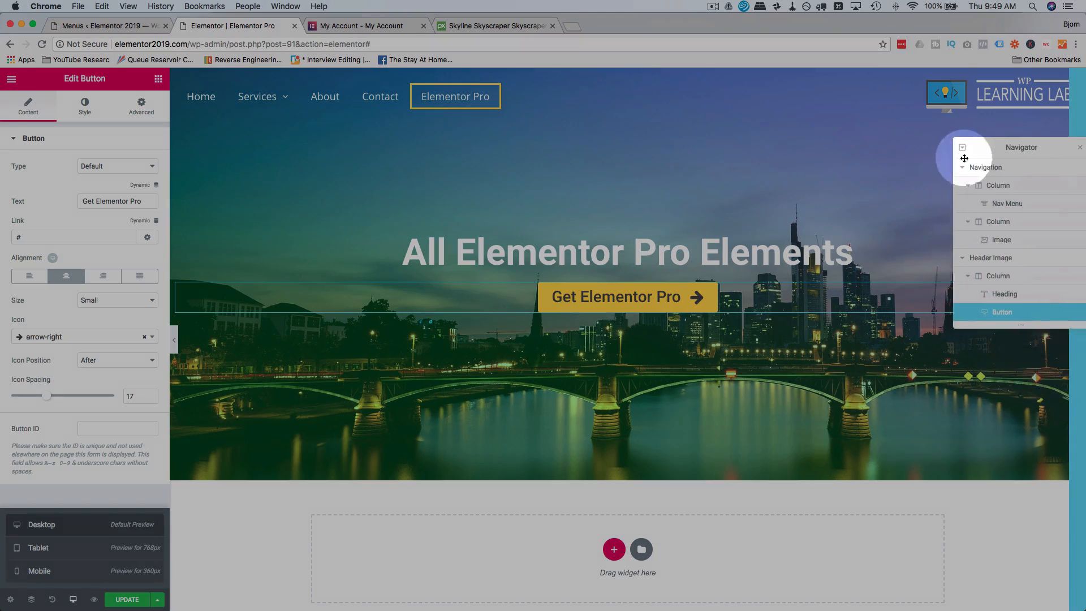
pyautogui.moveTo(958, 157); pyautogui.dragTo(943, 159)
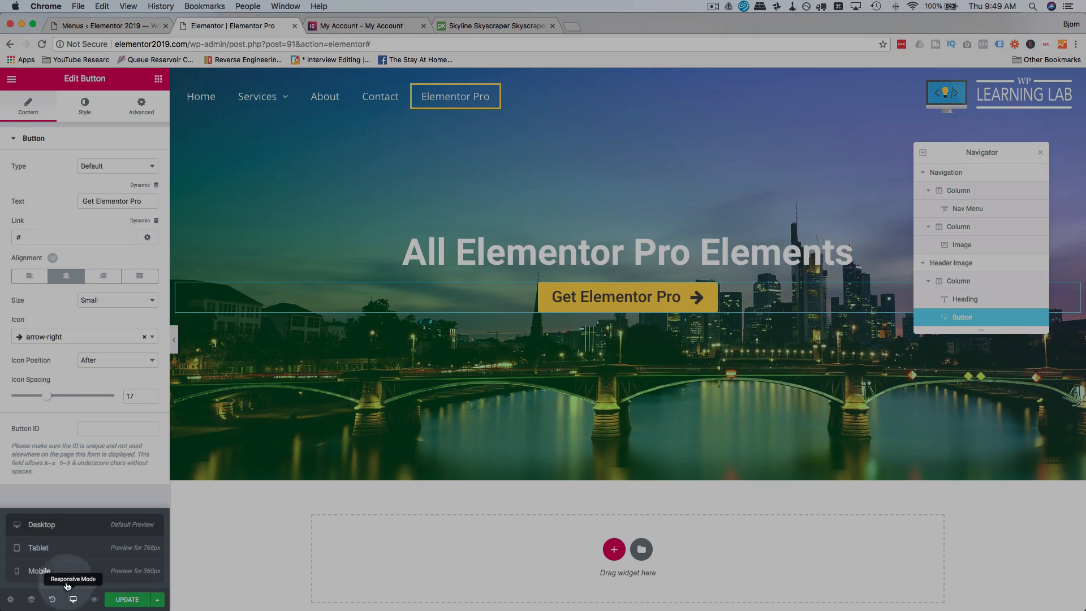
# In the tablet preview, give the button text its own font size, slightly smaller than on desktop.
pyautogui.click(69, 548)
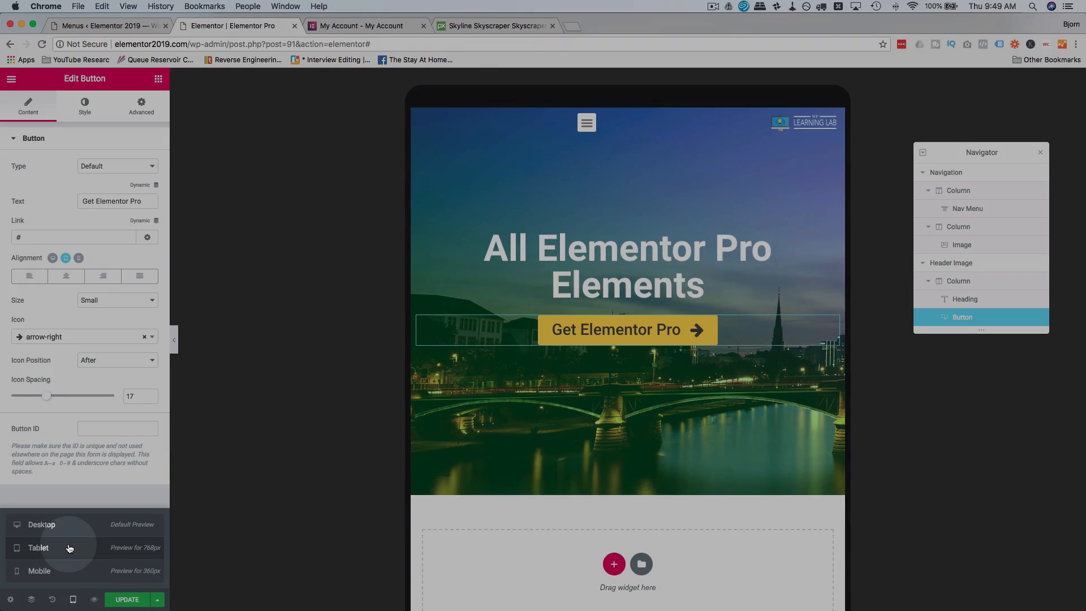
pyautogui.click(85, 105)
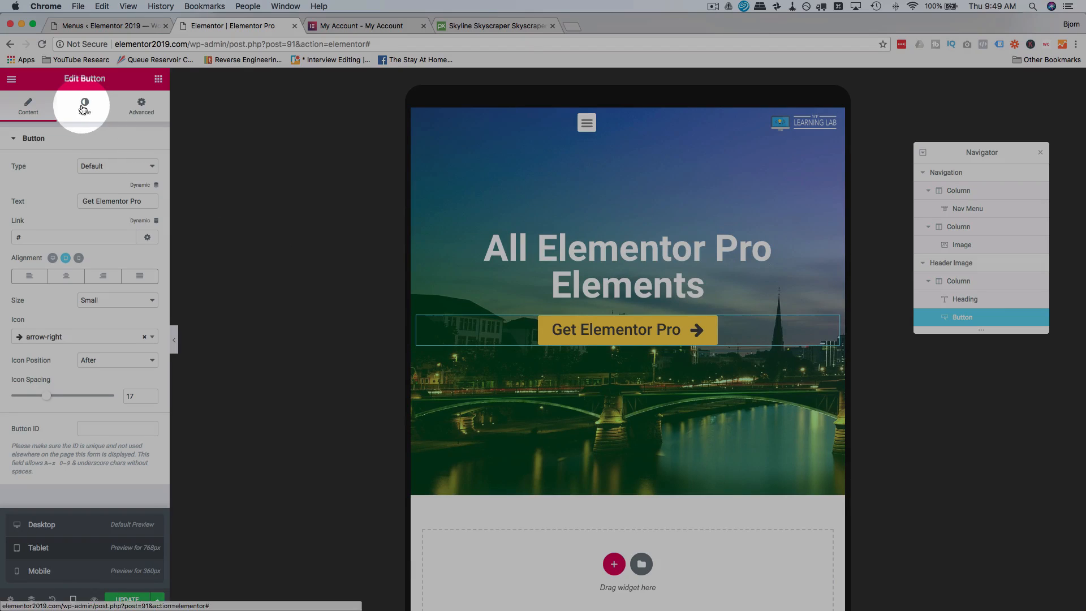
pyautogui.click(145, 165)
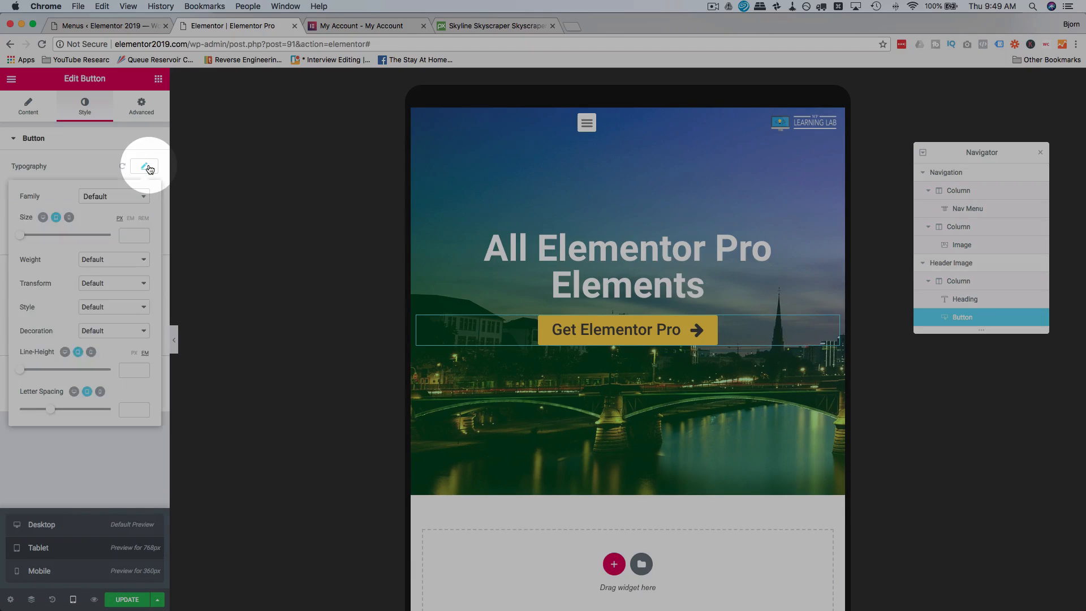
pyautogui.click(56, 218)
pyautogui.moveTo(24, 240); pyautogui.dragTo(37, 241)
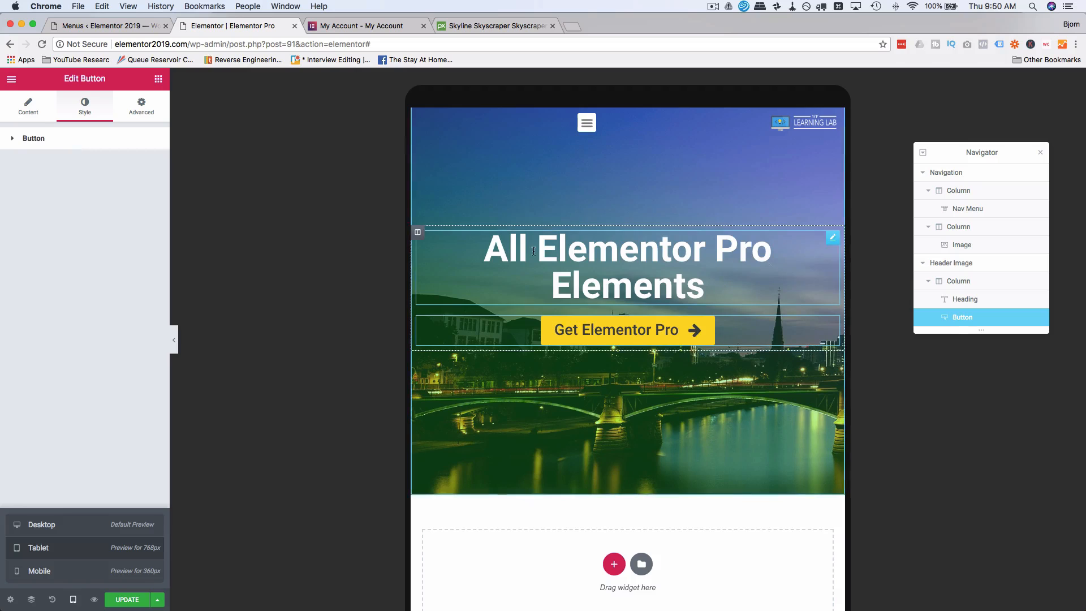
# Set the heading's tablet font size to 59 px so it fits on one line.
pyautogui.click(447, 243)
pyautogui.click(86, 107)
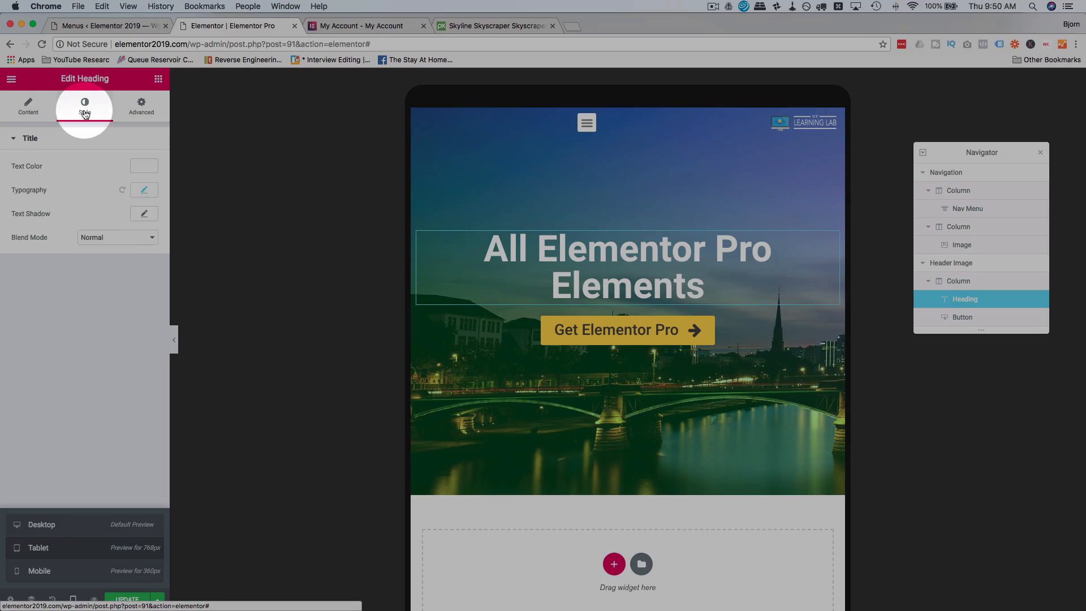
pyautogui.click(145, 192)
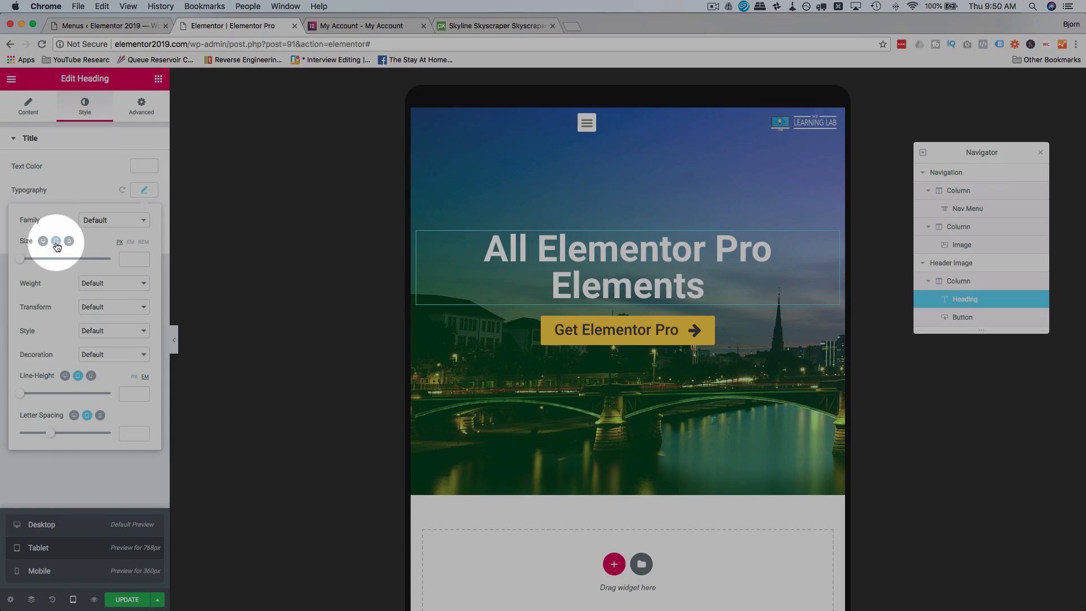
pyautogui.moveTo(24, 262); pyautogui.dragTo(51, 262)
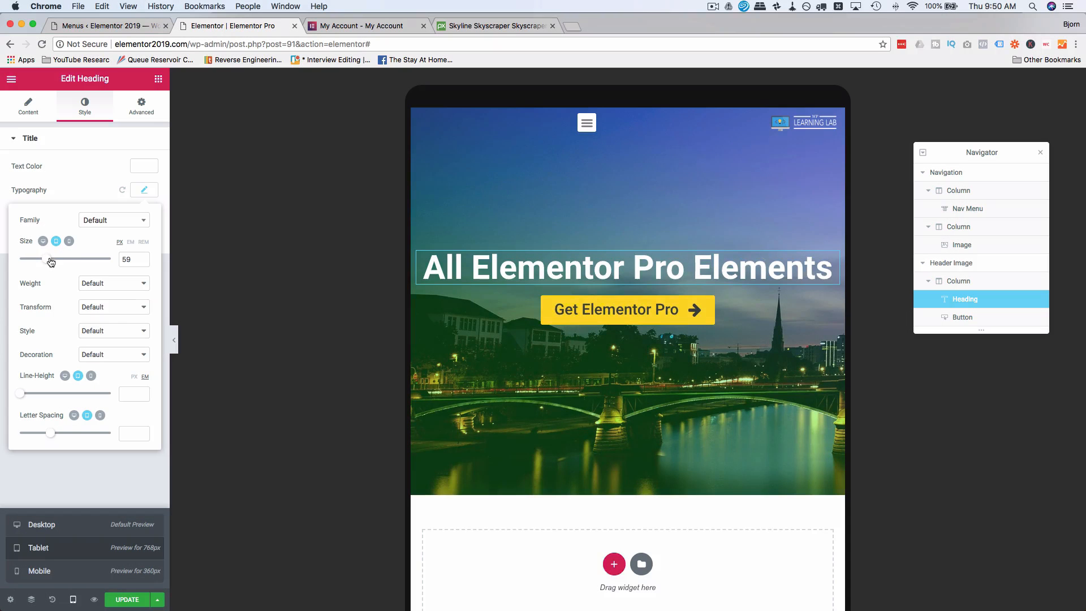
pyautogui.click(123, 149)
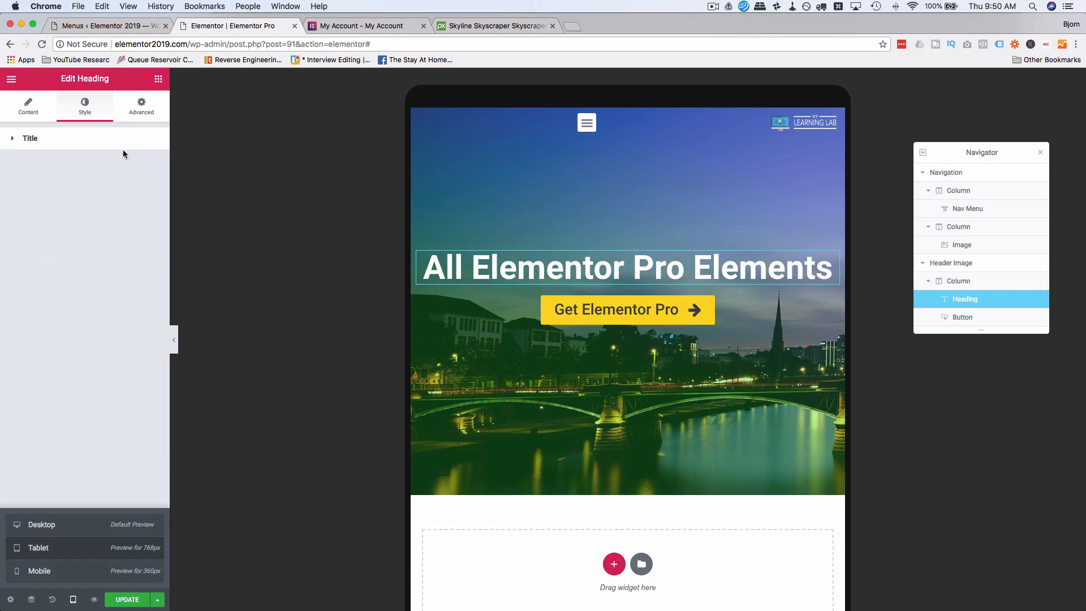
# In the mobile preview, set the heading's font size to 50 px so it wraps onto two lines.
pyautogui.click(48, 568)
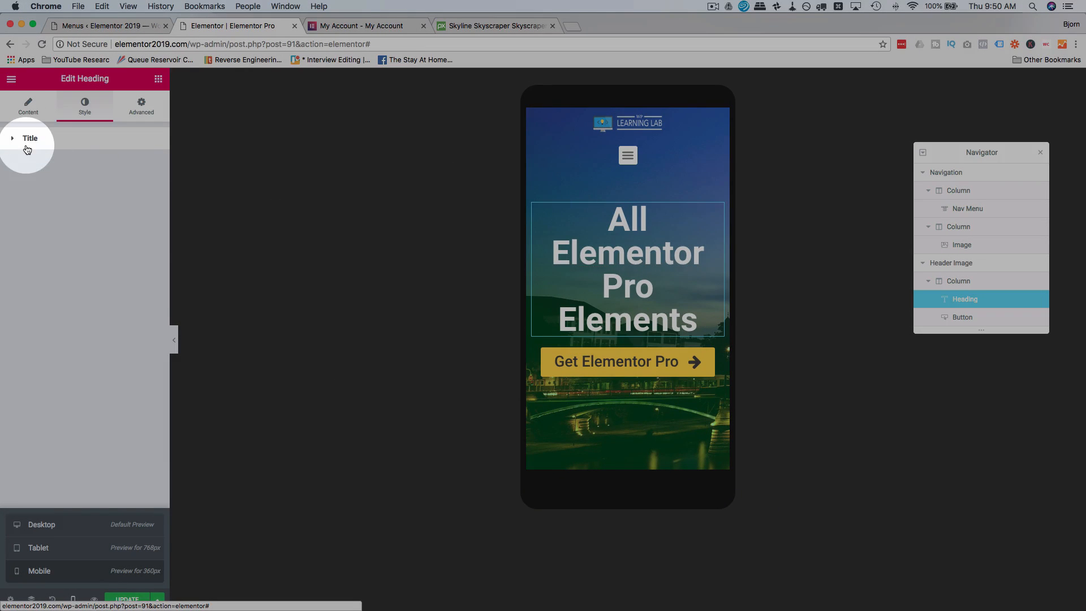
pyautogui.click(27, 148)
pyautogui.click(146, 192)
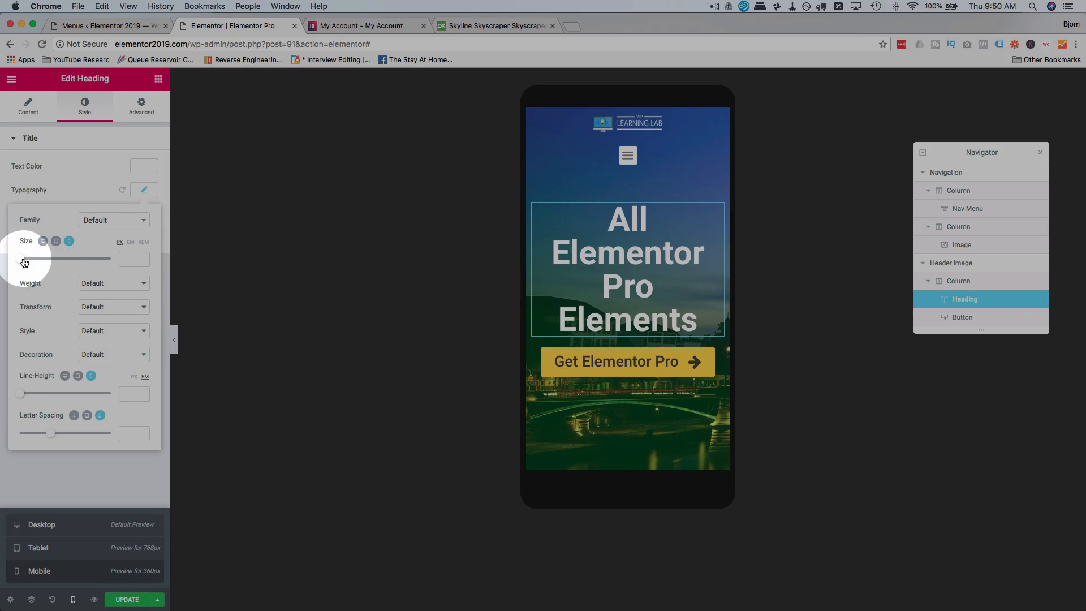
pyautogui.moveTo(24, 262); pyautogui.dragTo(47, 261)
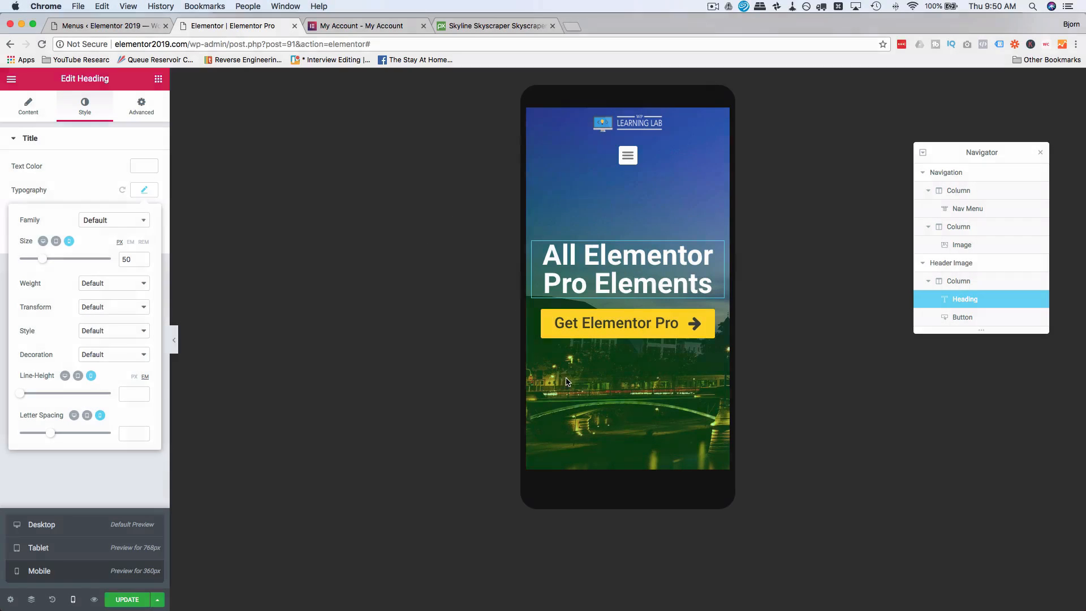
pyautogui.click(582, 392)
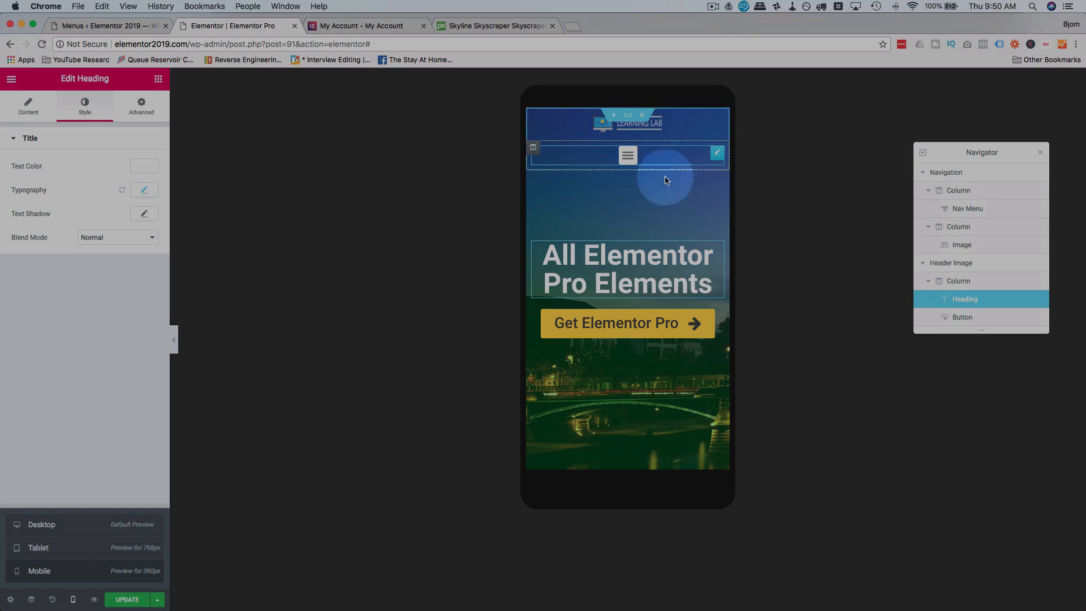